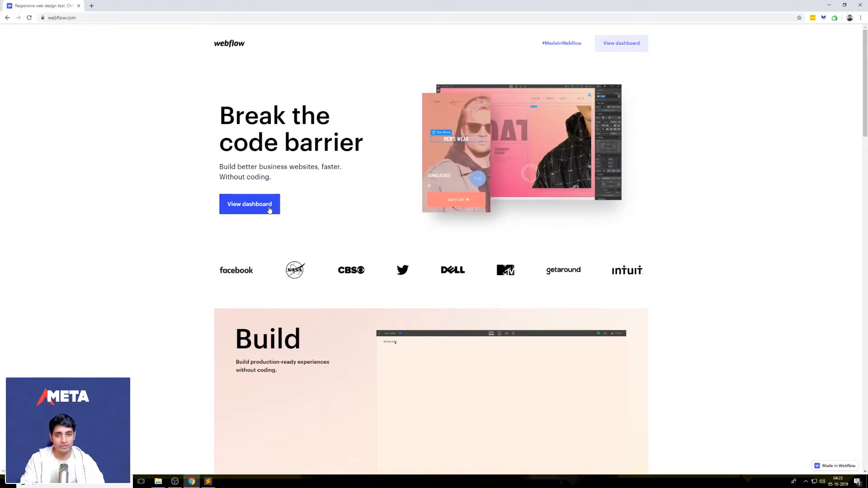
# - Create a new project from the Blank Site preset and name it "Meta Platform"
pyautogui.click(269, 211)
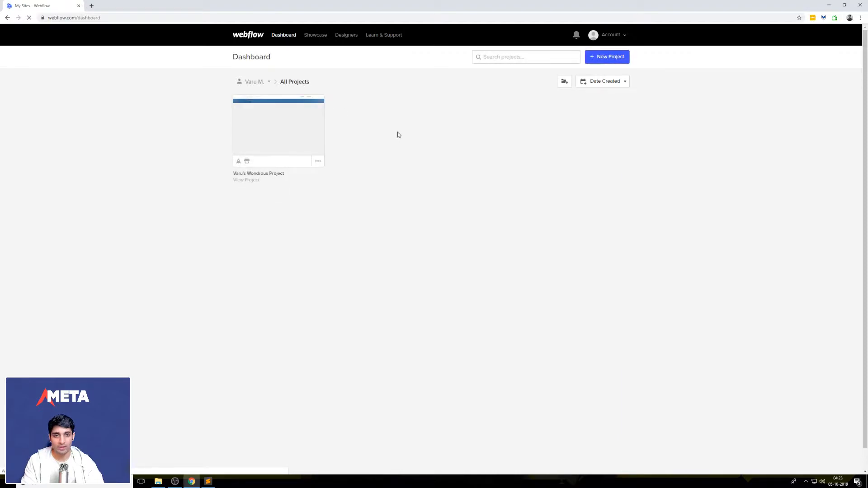
pyautogui.click(608, 58)
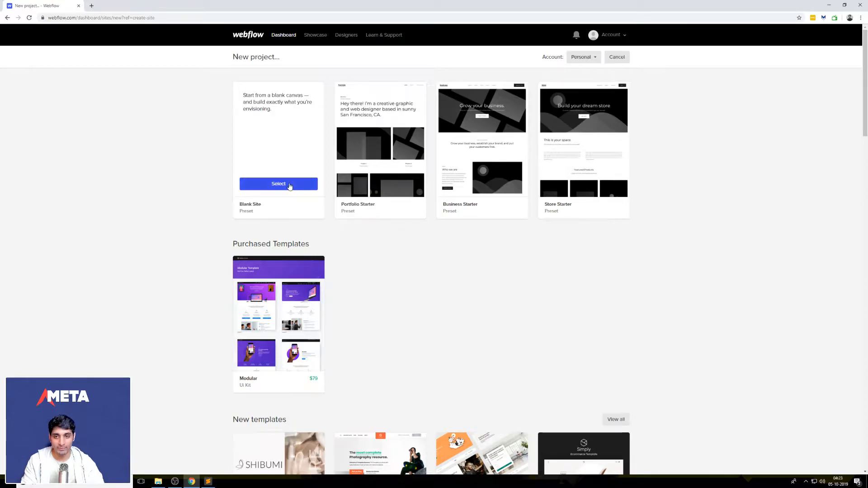
pyautogui.click(289, 183)
pyautogui.click(436, 110)
pyautogui.click(235, 76)
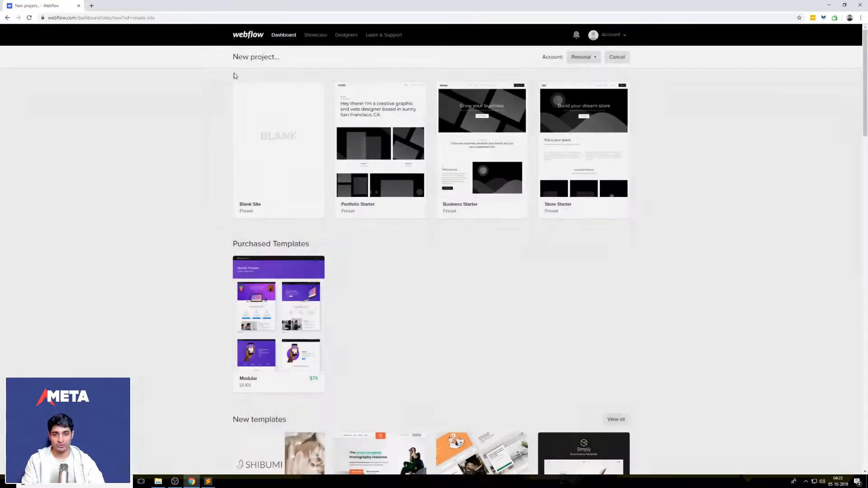
pyautogui.click(276, 184)
pyautogui.moveTo(405, 108)
pyautogui.mouseDown()
pyautogui.moveTo(348, 104)
pyautogui.moveTo(419, 110)
pyautogui.mouseUp()
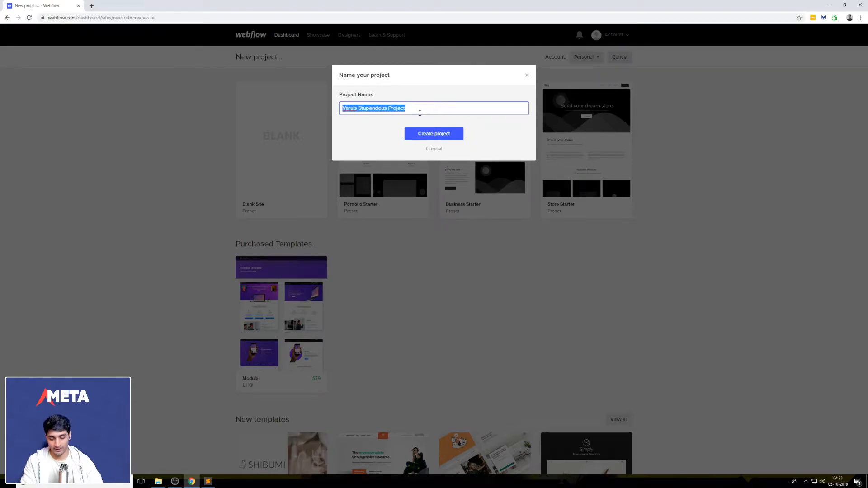
pyautogui.write('Meta Platform')
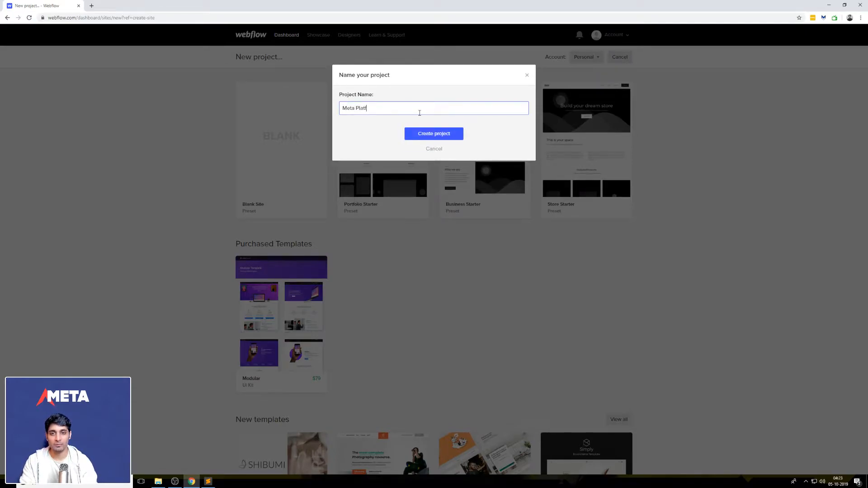
pyautogui.click(429, 139)
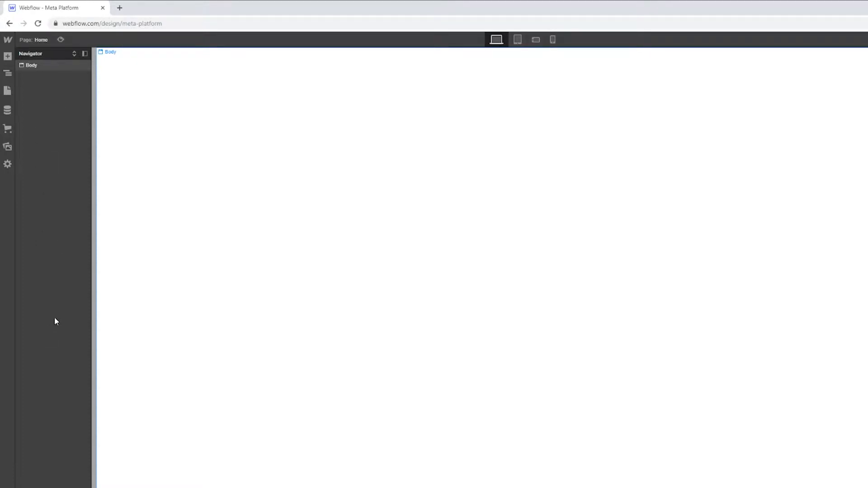
# - Look through the elements that can be added and the element structure of the page
pyautogui.click(8, 57)
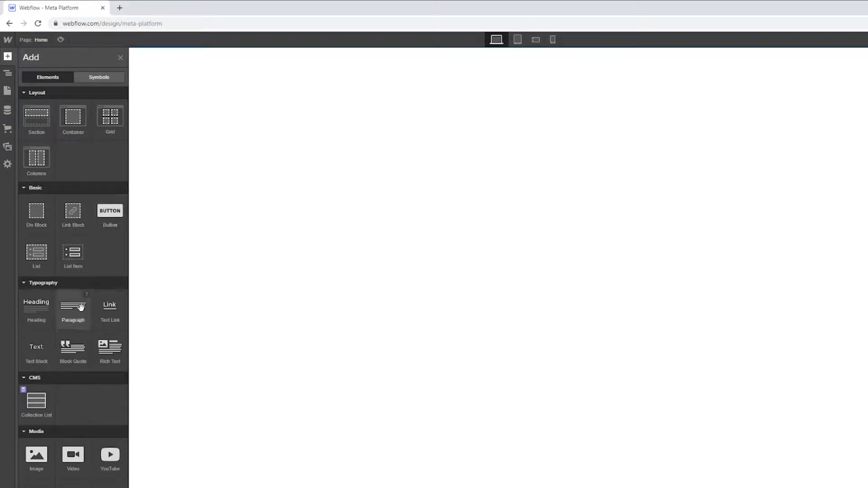
pyautogui.scroll(-3, 74, 326)
pyautogui.scroll(3, 76, 317)
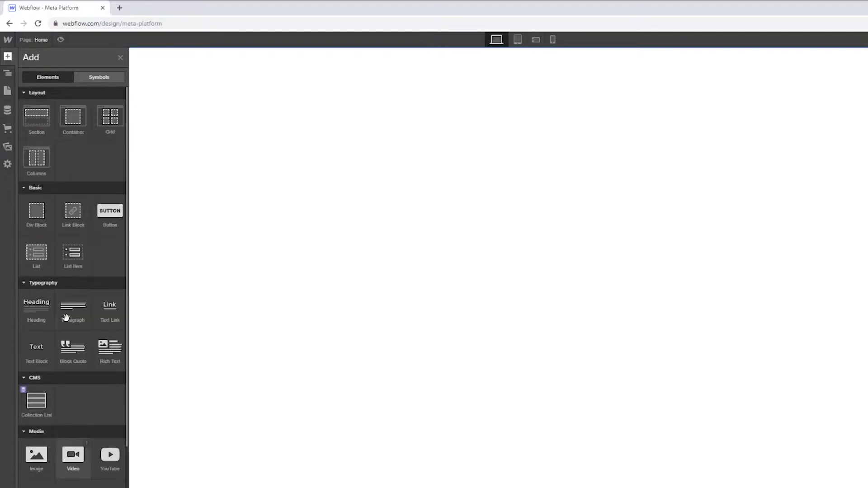
pyautogui.click(13, 64)
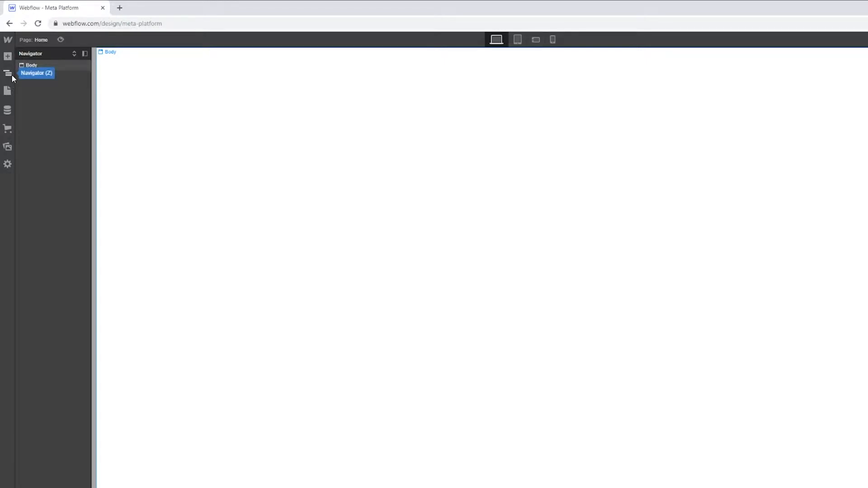
pyautogui.click(11, 77)
pyautogui.click(12, 77)
# - In the Home page settings, set the title tag to "A new website" and the meta description to "A website about cats and dogs!"
pyautogui.click(7, 93)
pyautogui.moveTo(95, 128)
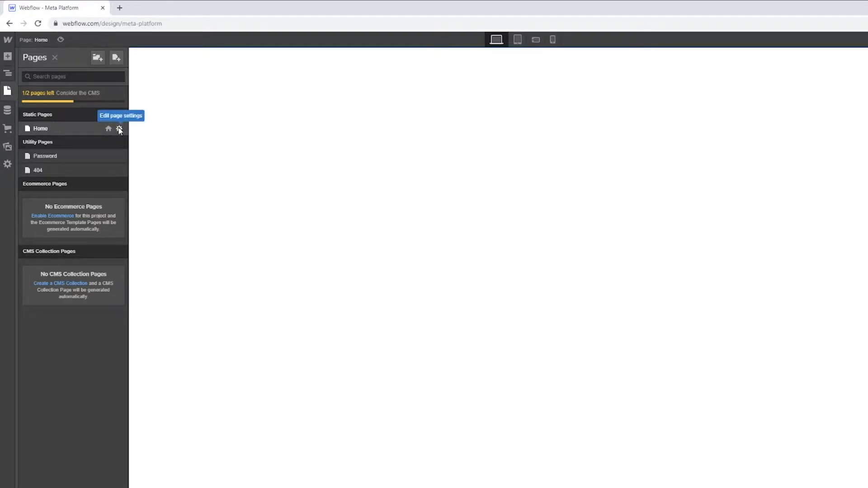
pyautogui.click(119, 129)
pyautogui.scroll(-1, 232, 192)
pyautogui.click(175, 251)
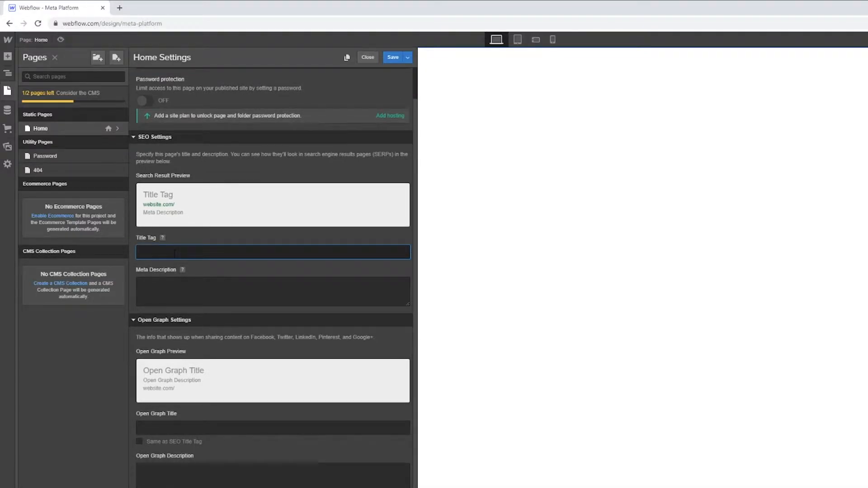
pyautogui.write('A new website')
pyautogui.click(200, 286)
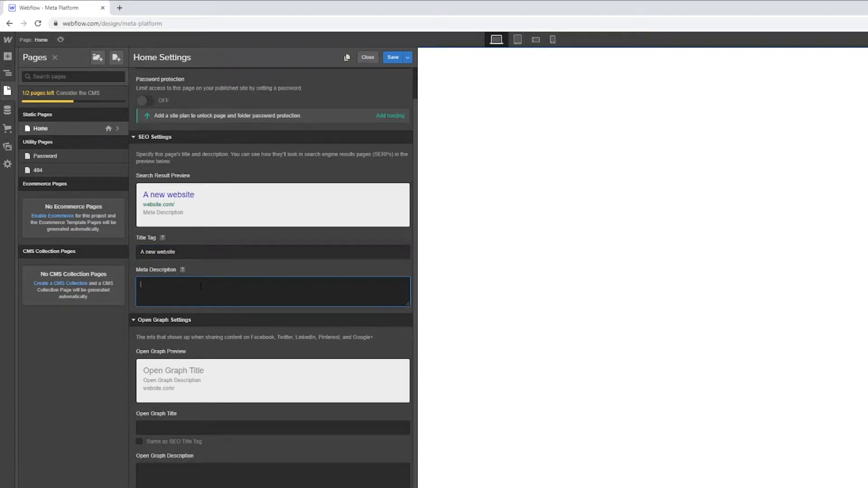
pyautogui.write('A website about caats and dogs!')
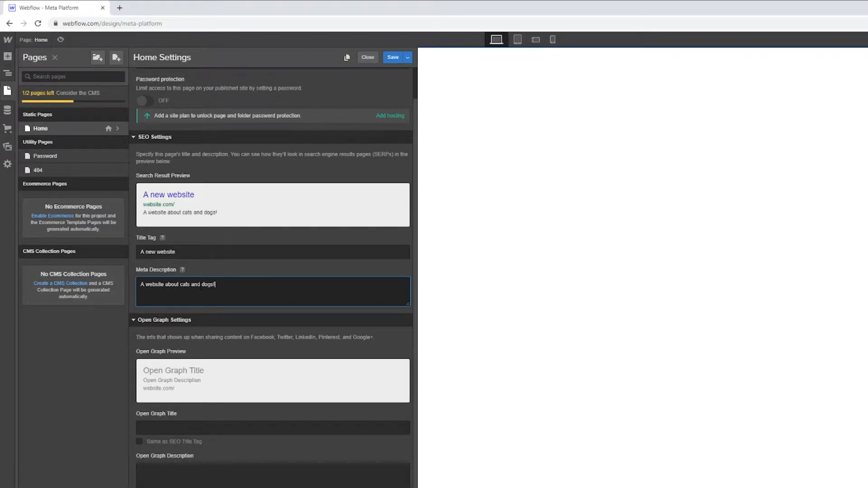
# - Make the Home page's Open Graph title and description the same as the SEO ones, and save the page settings
pyautogui.click(139, 441)
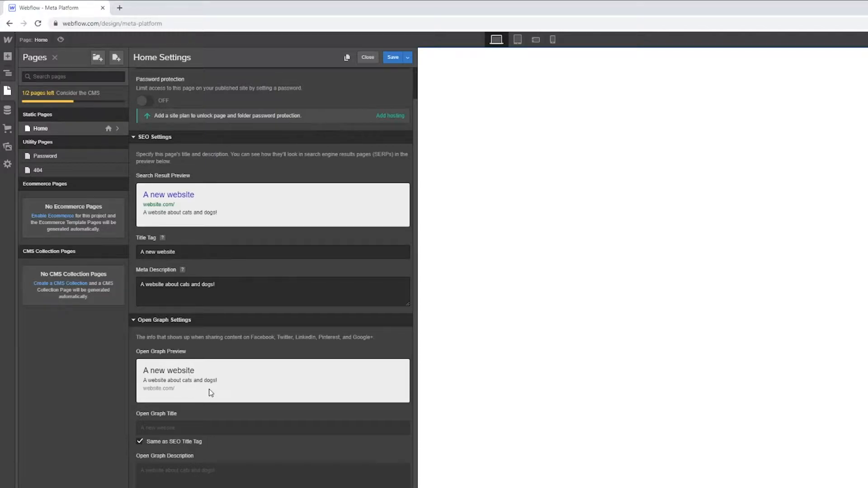
pyautogui.scroll(-2, 199, 396)
pyautogui.scroll(-2, 199, 396)
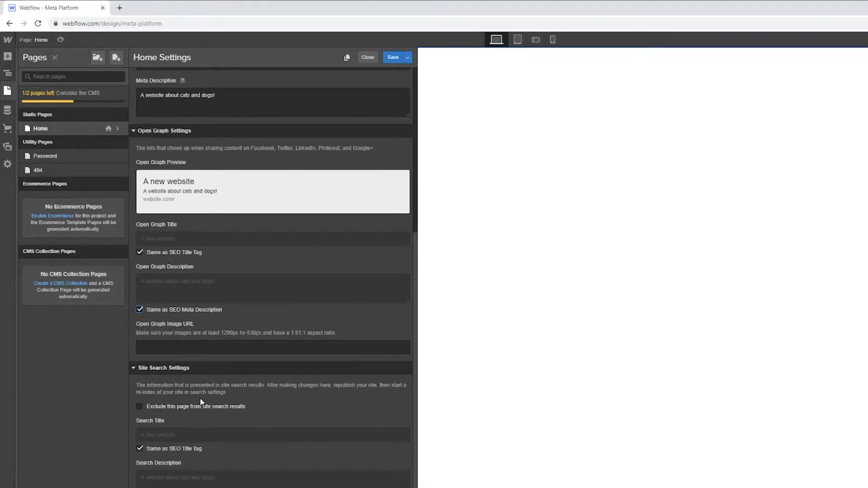
pyautogui.scroll(5, 200, 393)
pyautogui.scroll(1, 202, 403)
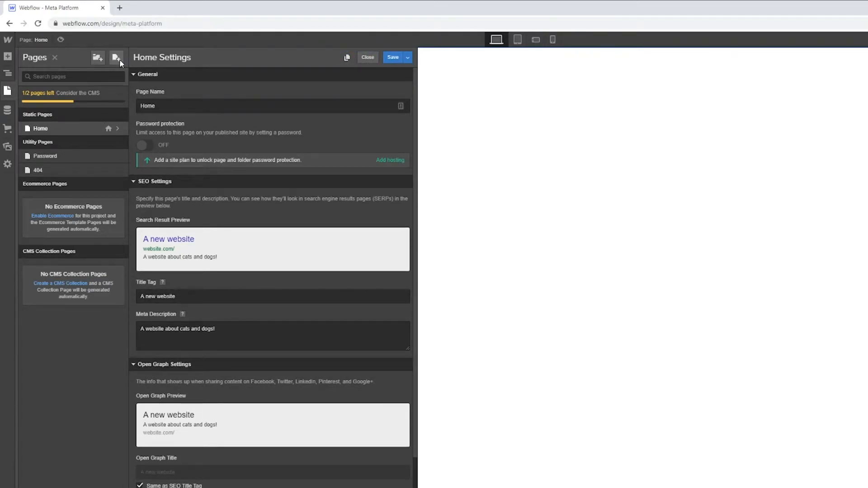
pyautogui.click(398, 58)
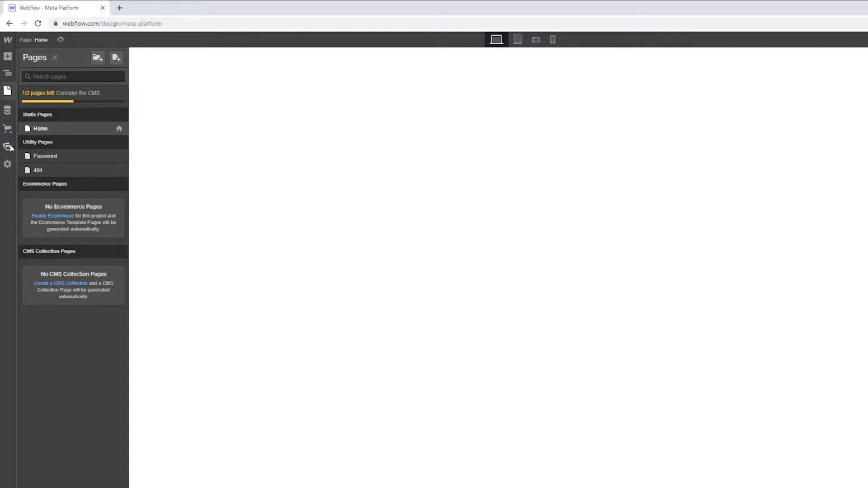
# - Review the Body's style options and collapse all their sections, from Layout down to Borders
pyautogui.click(198, 148)
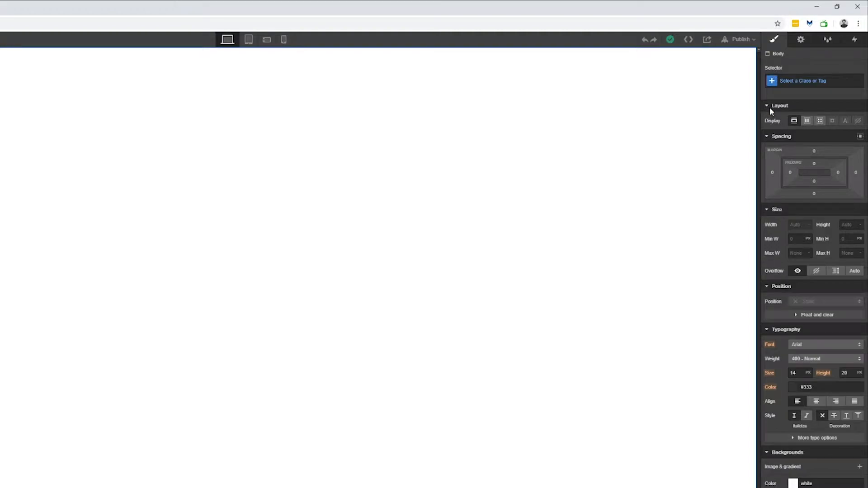
pyautogui.scroll(-2, 801, 195)
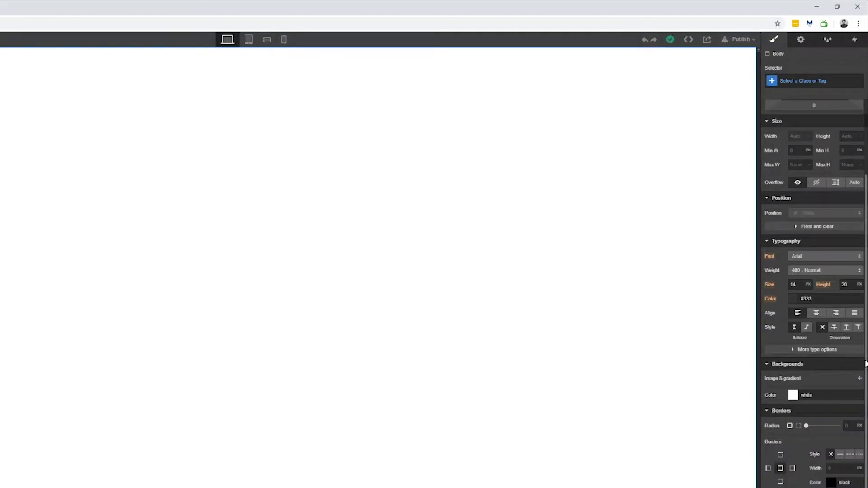
pyautogui.scroll(2, 826, 236)
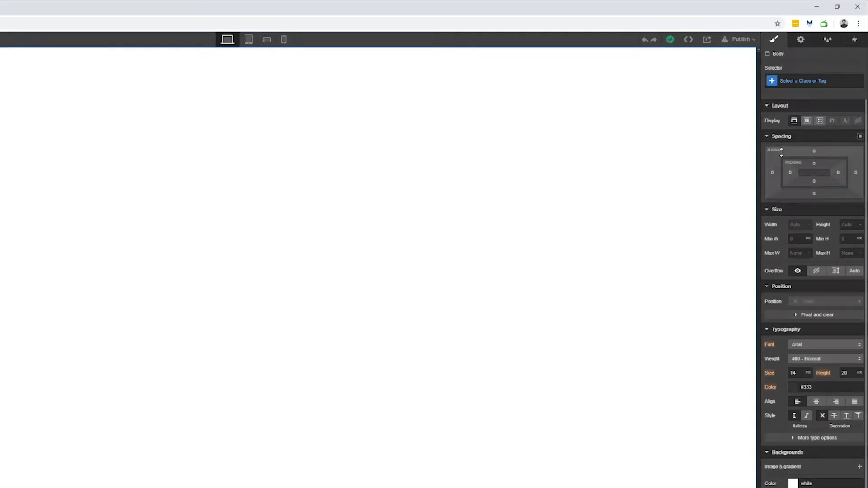
pyautogui.moveTo(866, 202); pyautogui.dragTo(859, 273)
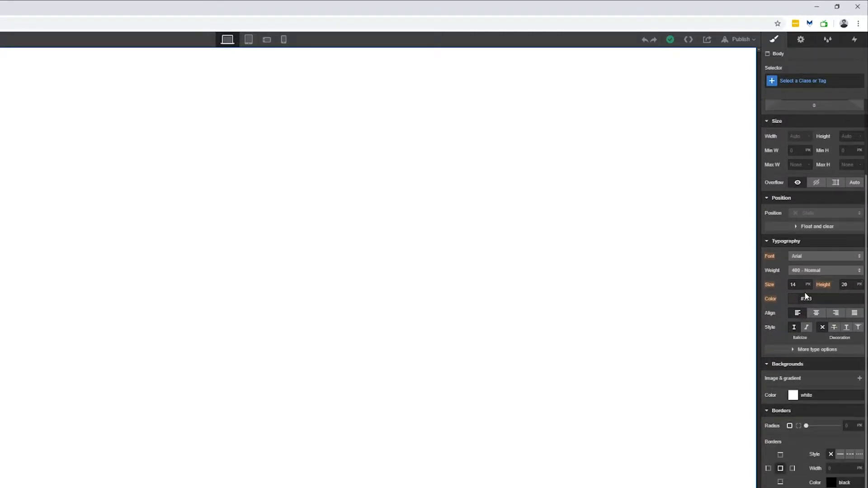
pyautogui.click(767, 365)
pyautogui.click(766, 411)
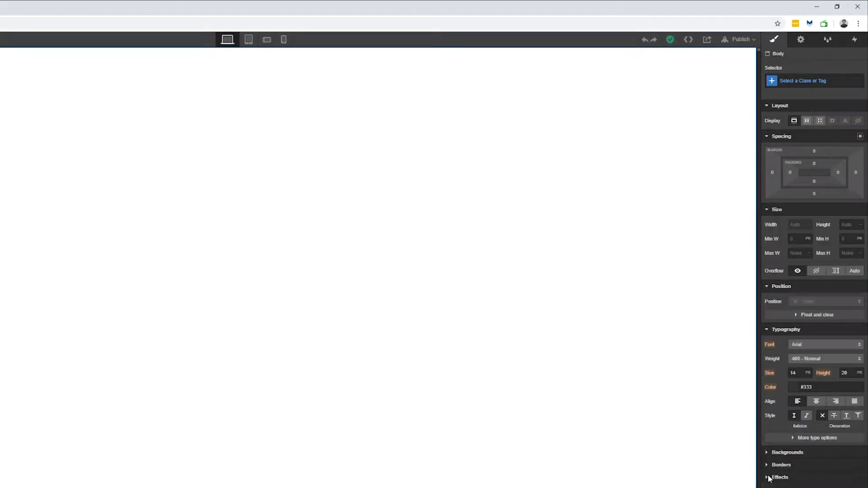
pyautogui.click(767, 330)
pyautogui.click(766, 286)
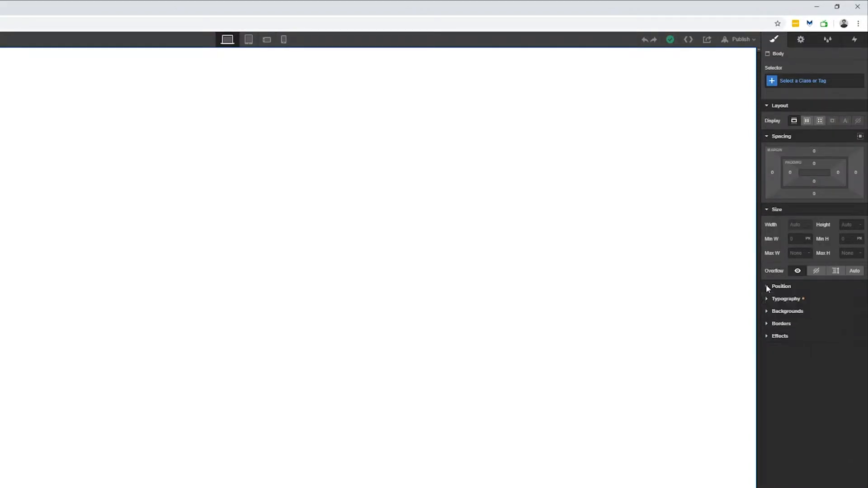
pyautogui.click(766, 136)
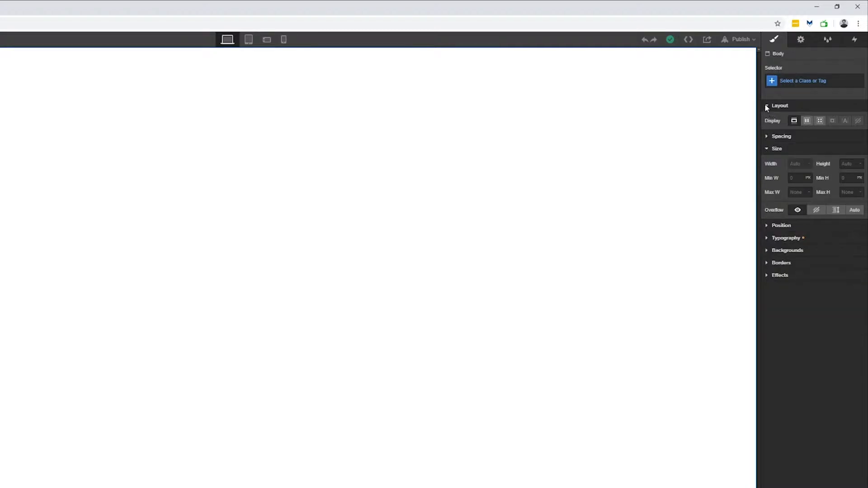
pyautogui.click(765, 105)
pyautogui.click(768, 132)
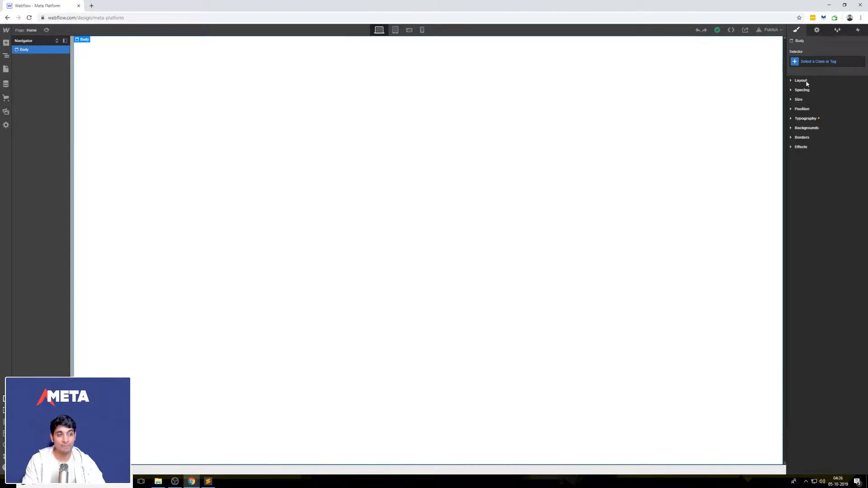
# - Look at the Body's custom attributes, the style manager and the interaction triggers, ending back at the style options
pyautogui.click(816, 31)
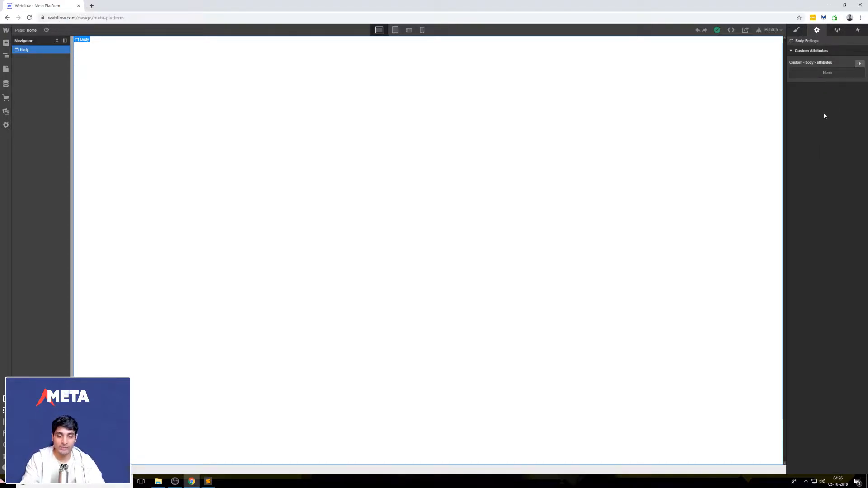
pyautogui.click(834, 30)
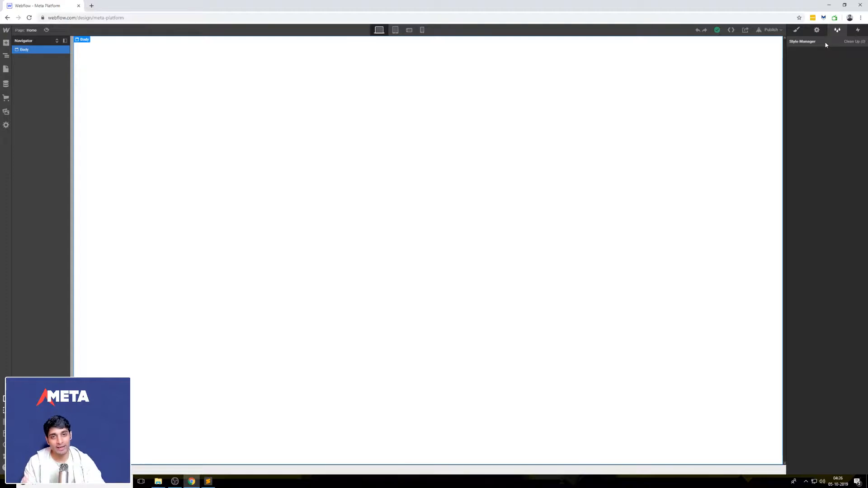
pyautogui.click(855, 32)
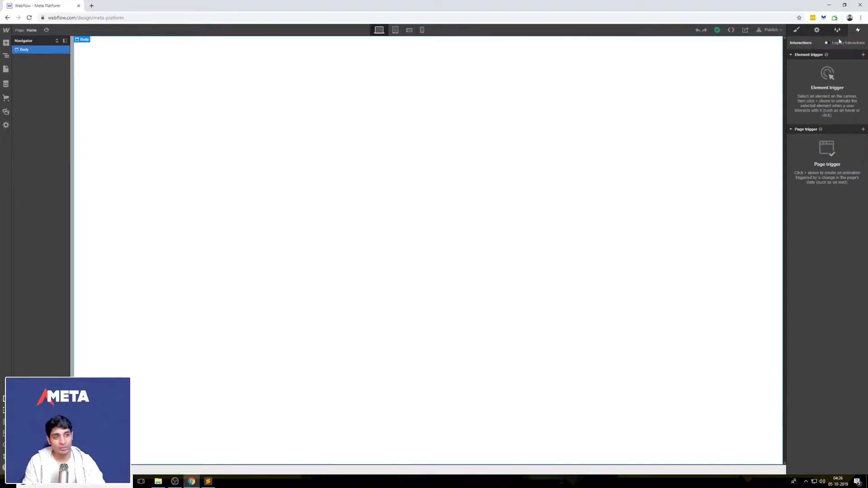
pyautogui.click(798, 31)
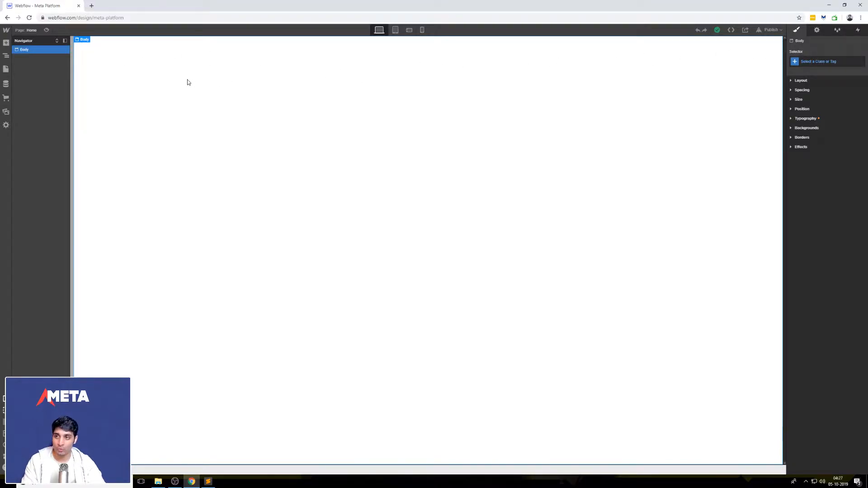
# - Add a Navbar element to the Body of the Home page
pyautogui.click(6, 43)
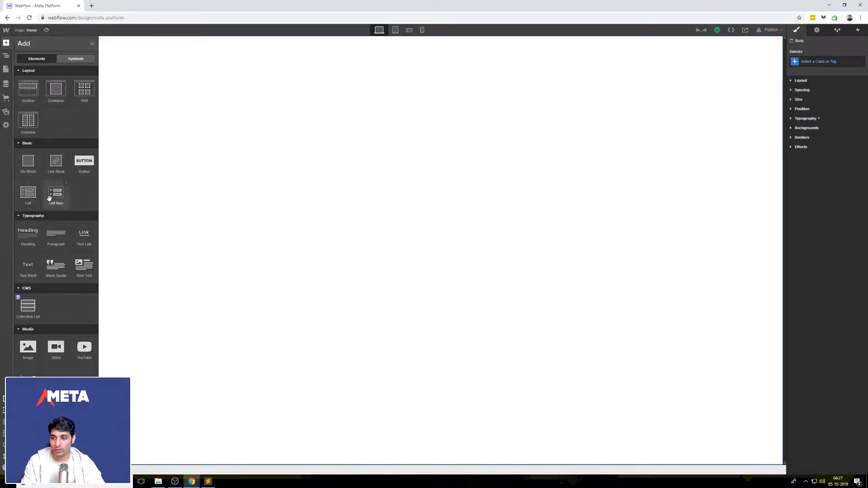
pyautogui.scroll(-1, 58, 165)
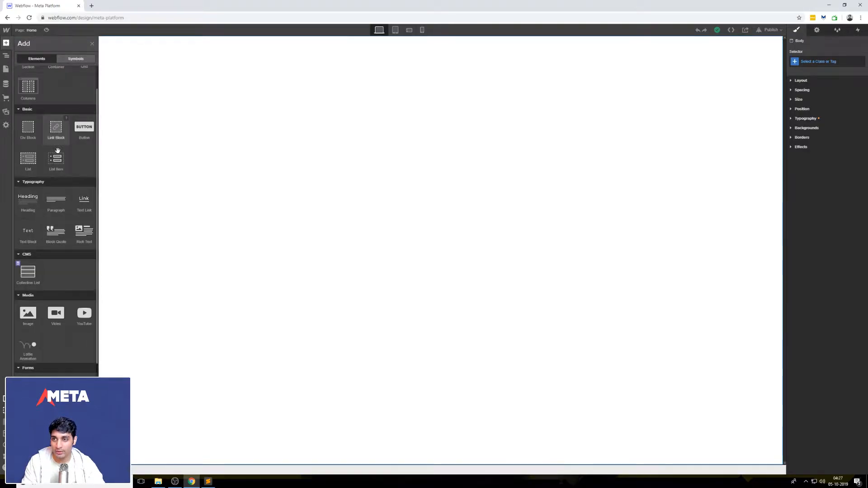
pyautogui.moveTo(98, 223); pyautogui.dragTo(95, 337)
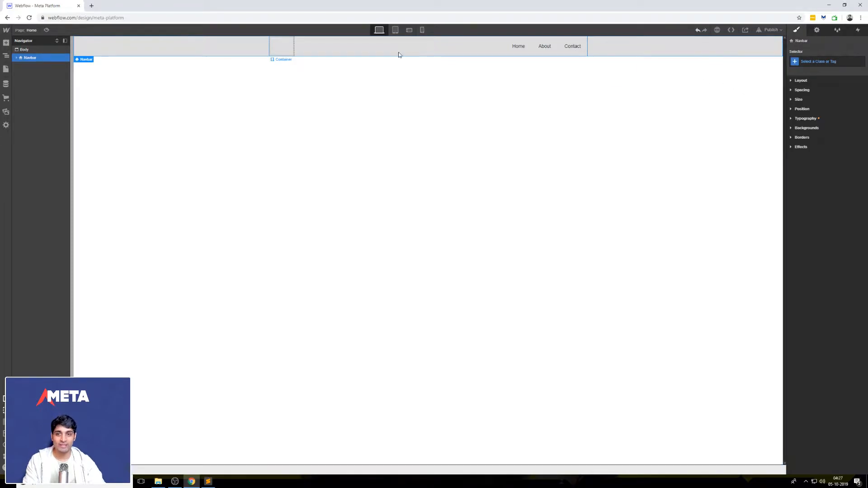
# - Select the Brand link inside the Navbar's container and expand its Layout and Spacing options
pyautogui.click(16, 58)
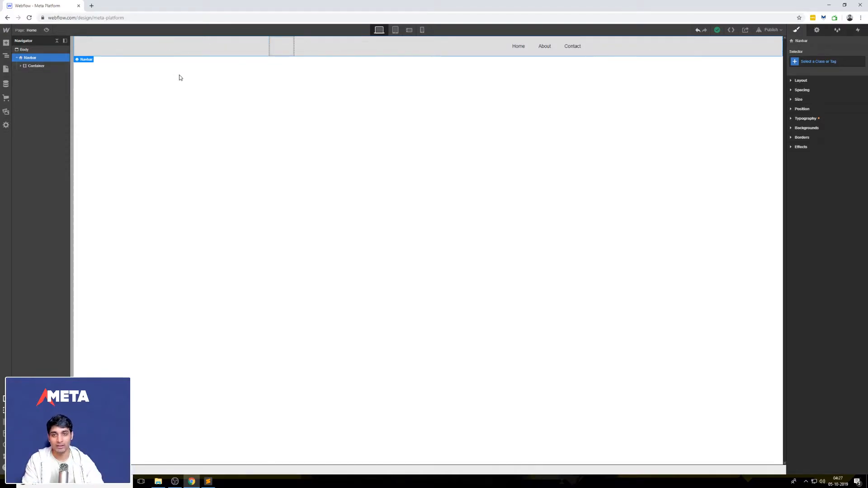
pyautogui.click(21, 66)
pyautogui.click(37, 75)
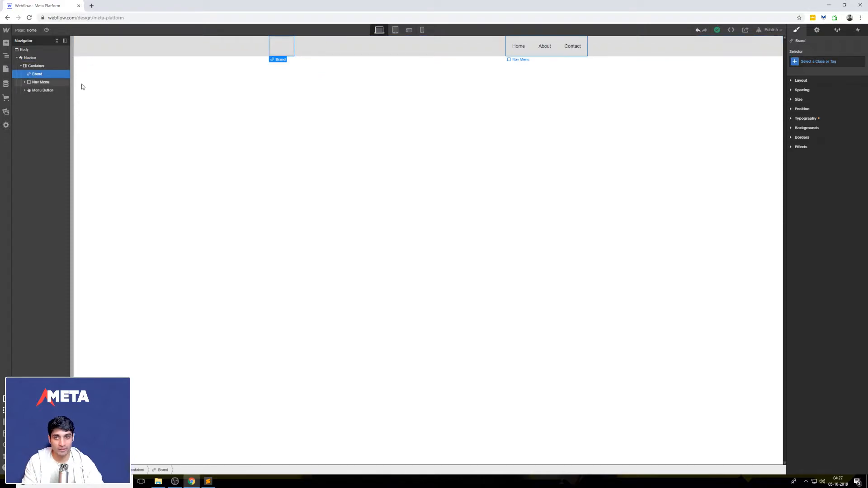
pyautogui.click(796, 81)
pyautogui.click(793, 103)
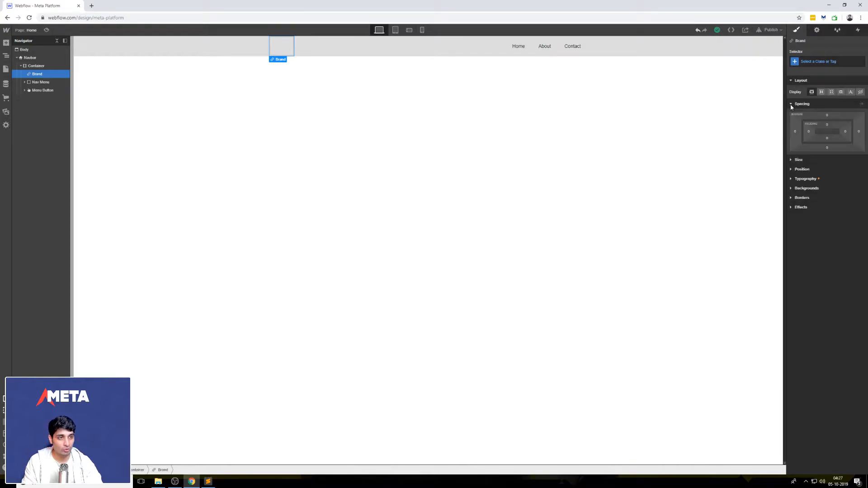
# - Review the Brand link's style options from Size down to Borders, including Float and clear, and compare them with the Nav Menu's
pyautogui.click(791, 160)
pyautogui.click(791, 219)
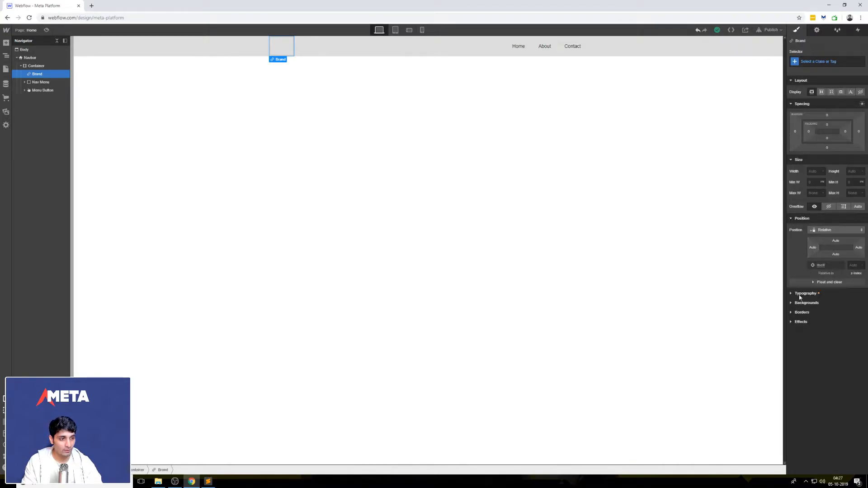
pyautogui.click(791, 293)
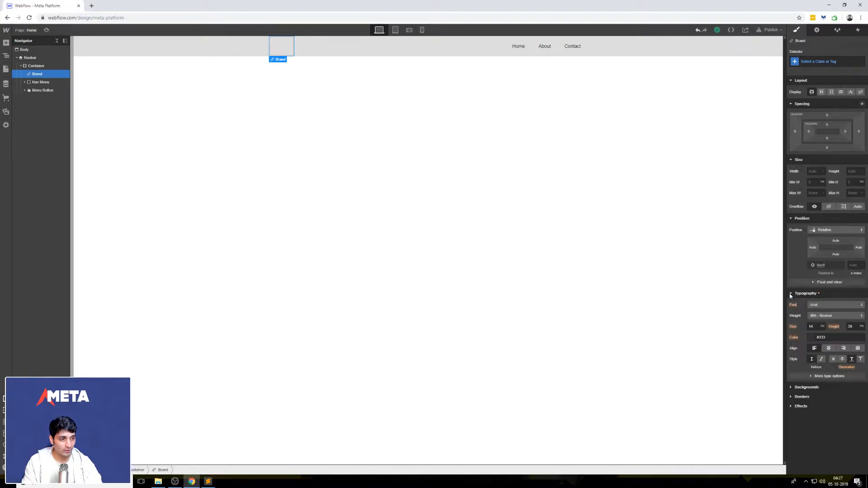
pyautogui.click(791, 387)
pyautogui.click(791, 423)
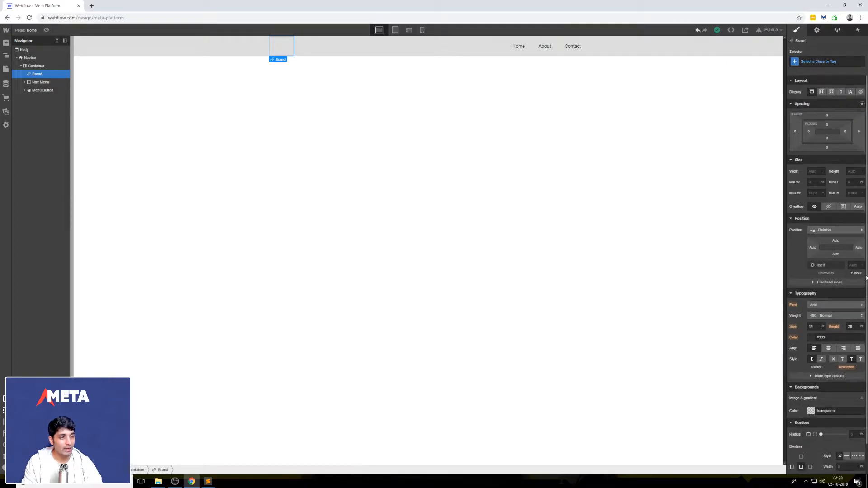
pyautogui.click(813, 283)
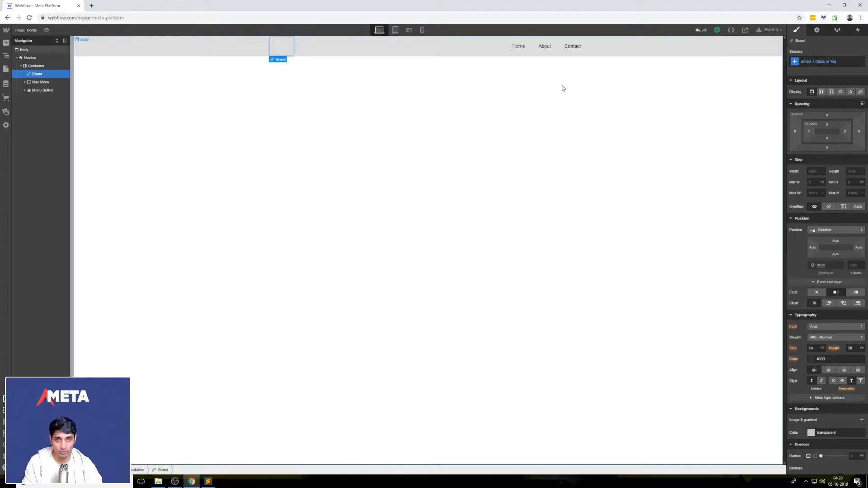
pyautogui.click(40, 84)
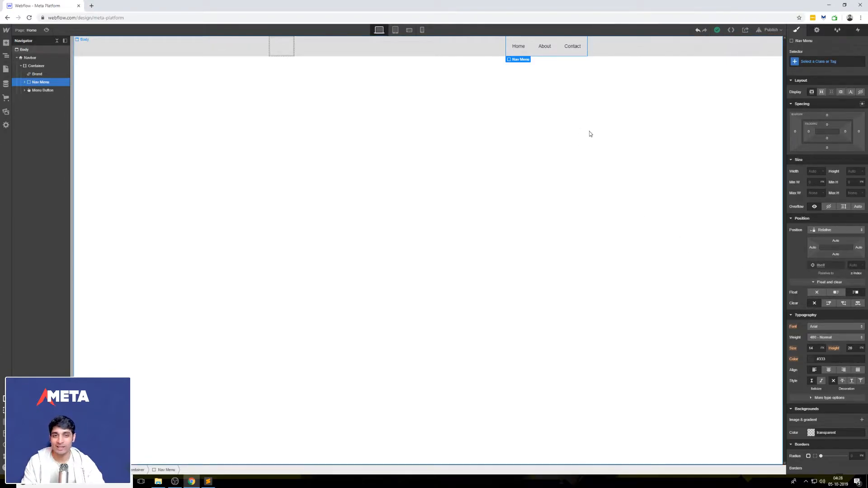
# - Add an Image element inside the Brand link of the navbar
pyautogui.click(274, 47)
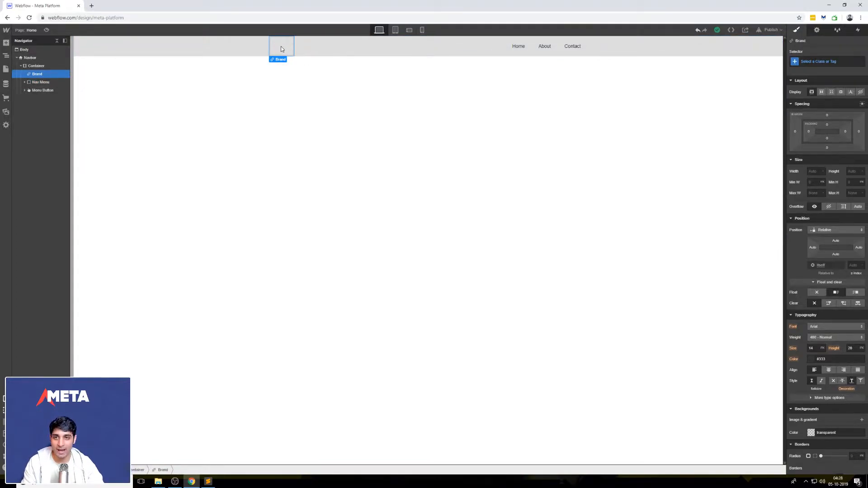
pyautogui.press('d')
pyautogui.press('a')
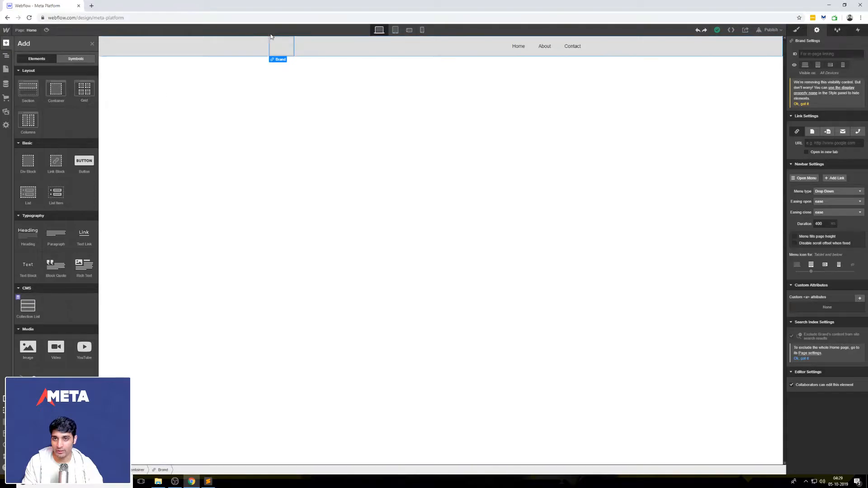
pyautogui.click(28, 347)
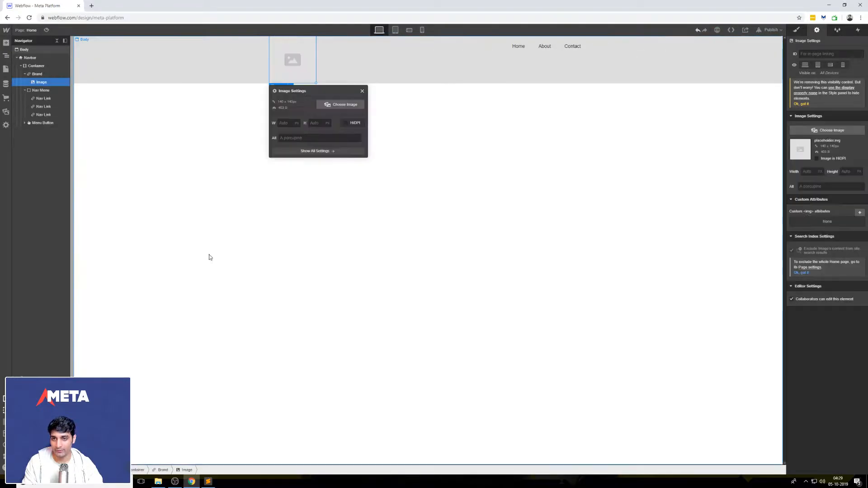
# - Upload the instagram-new-outline picture from the Downloads folder as the source of the Brand image
pyautogui.click(343, 106)
pyautogui.click(79, 42)
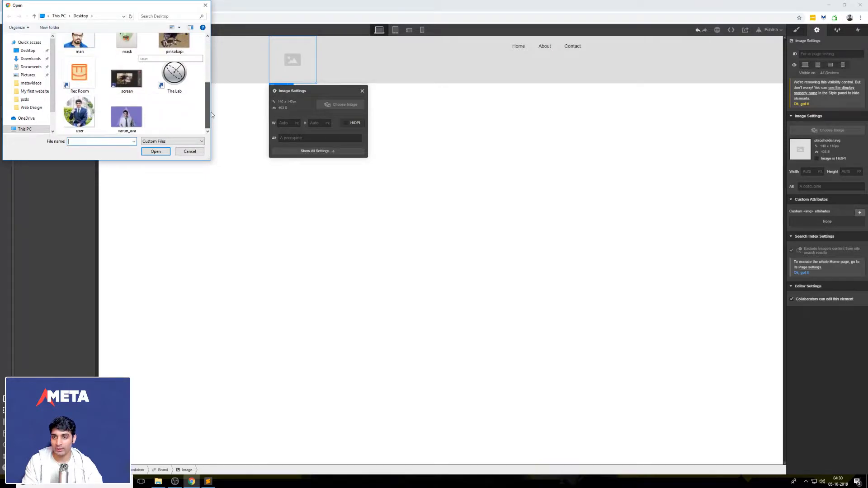
pyautogui.click(49, 58)
pyautogui.moveTo(207, 55); pyautogui.dragTo(205, 120)
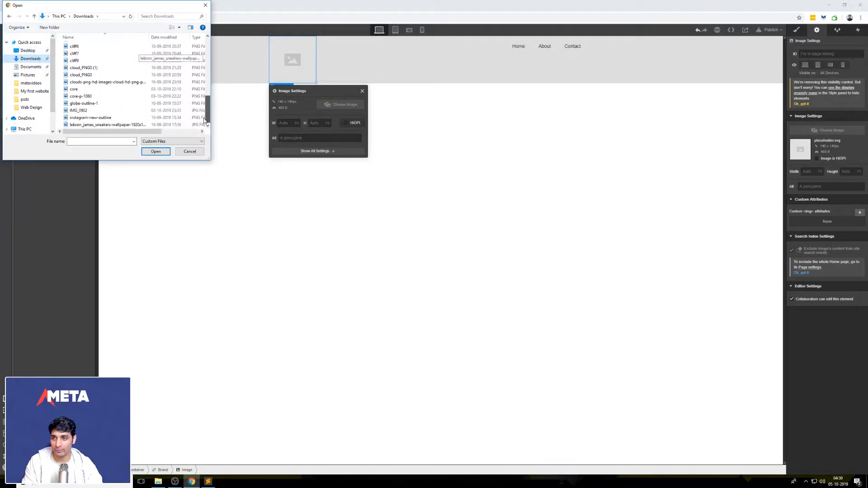
pyautogui.rightClick(144, 110)
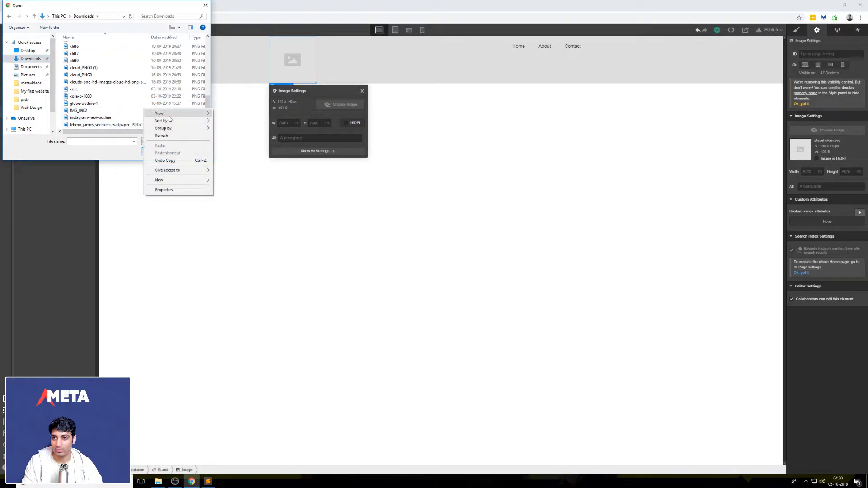
pyautogui.moveTo(163, 114)
pyautogui.click(233, 121)
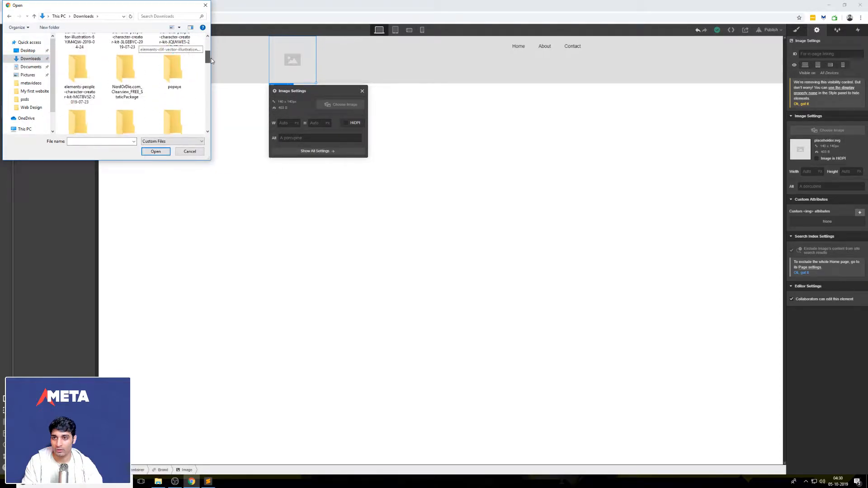
pyautogui.moveTo(208, 47); pyautogui.dragTo(208, 121)
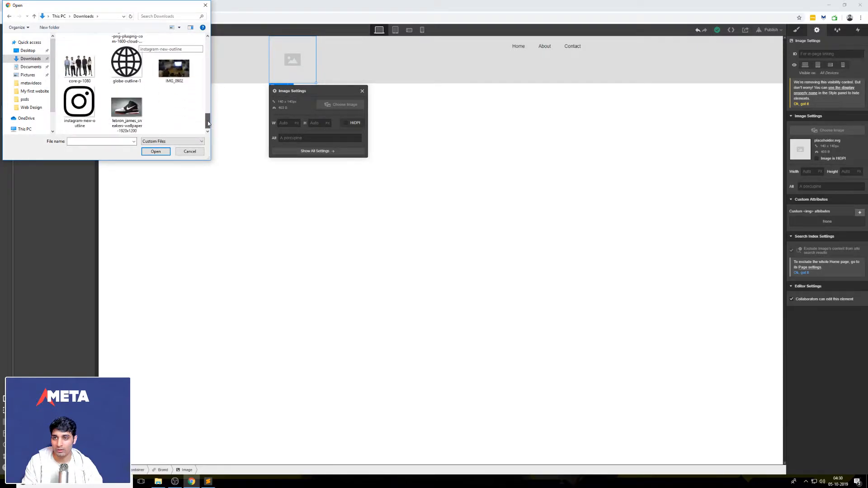
pyautogui.click(93, 107)
pyautogui.doubleClick(93, 107)
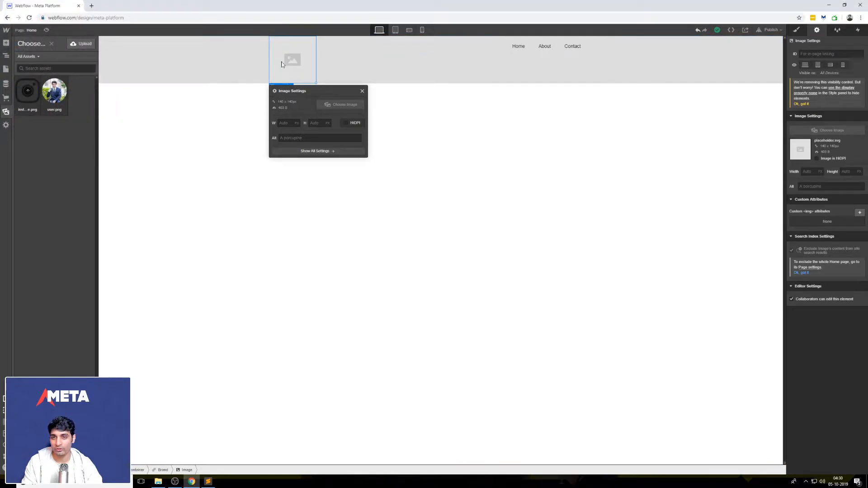
# - Set the Brand image's width to 50 px and close its settings
pyautogui.click(283, 123)
pyautogui.write('50')
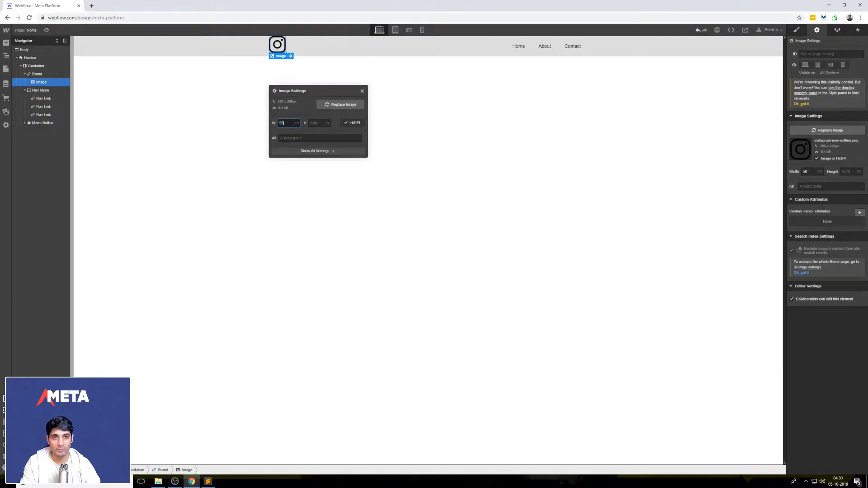
pyautogui.click(345, 72)
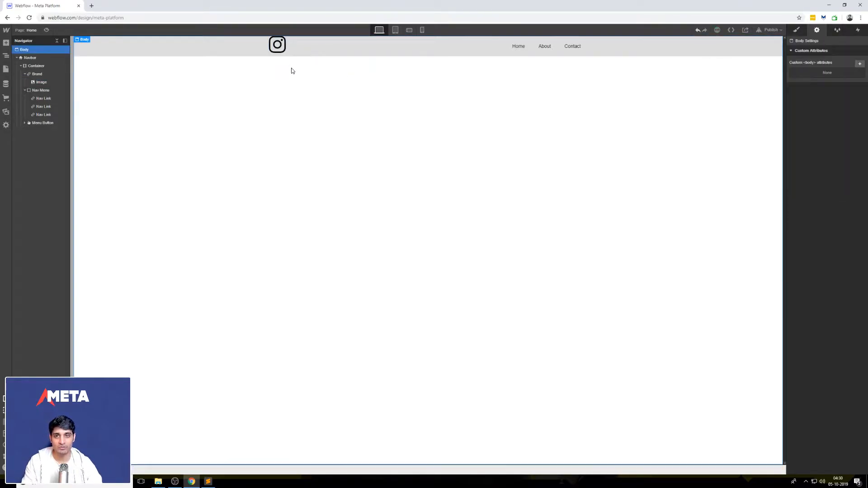
# - Give the Brand image a small top margin so the logo sits slightly lower in the navbar
pyautogui.click(277, 45)
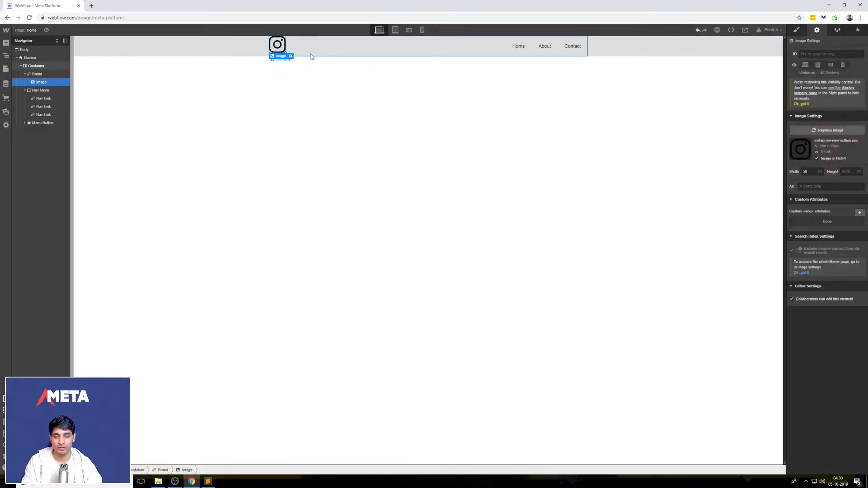
pyautogui.click(796, 30)
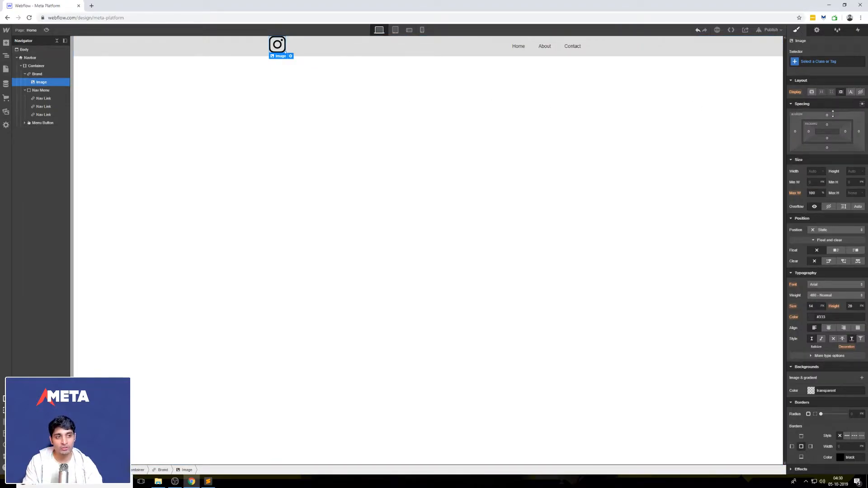
pyautogui.moveTo(832, 112); pyautogui.dragTo(833, 110)
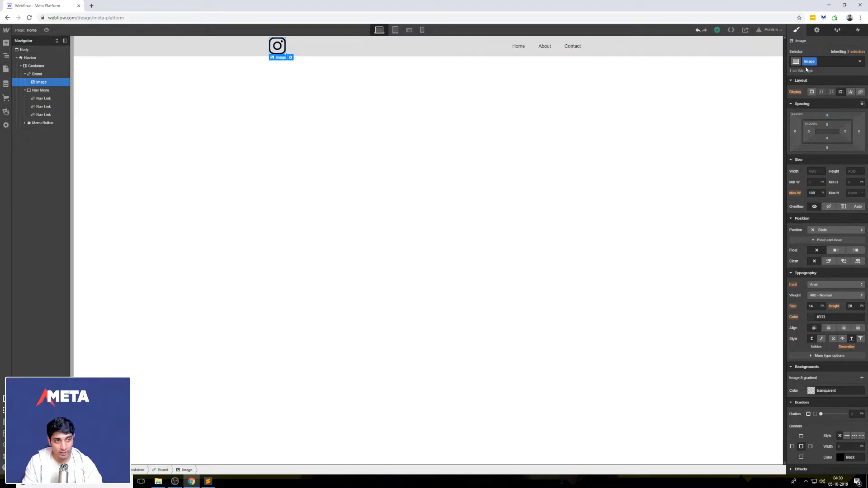
pyautogui.click(465, 92)
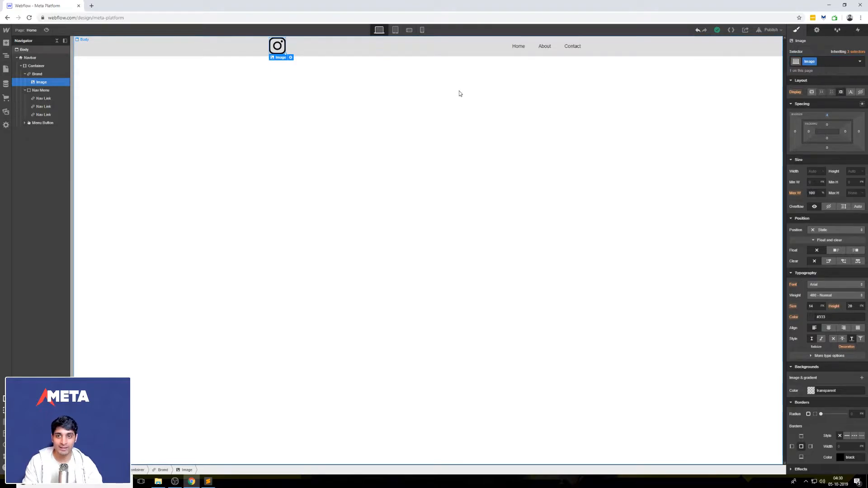
pyautogui.click(278, 49)
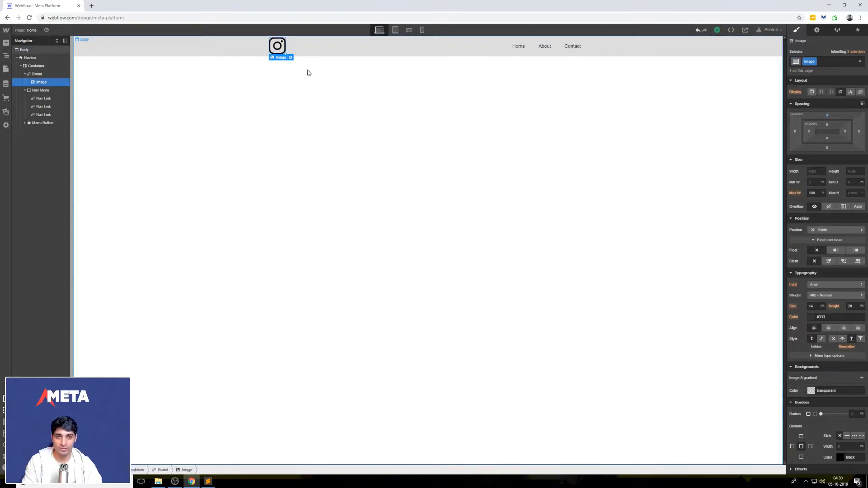
# - Look over the three nav links and give the Home link a new class named navigation_item
pyautogui.click(517, 47)
pyautogui.click(543, 51)
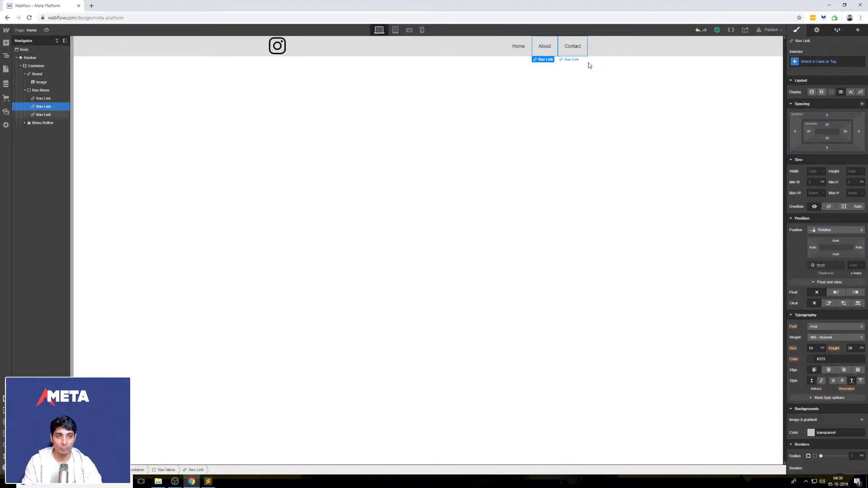
pyautogui.click(577, 49)
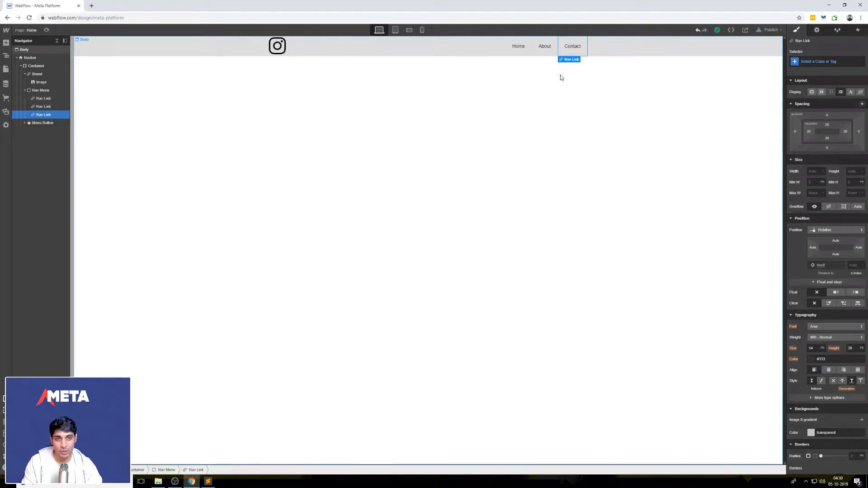
pyautogui.click(529, 47)
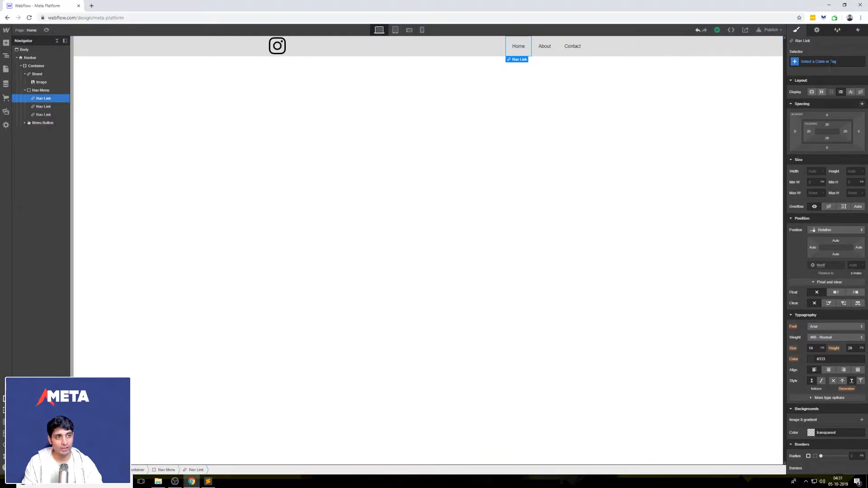
pyautogui.click(824, 63)
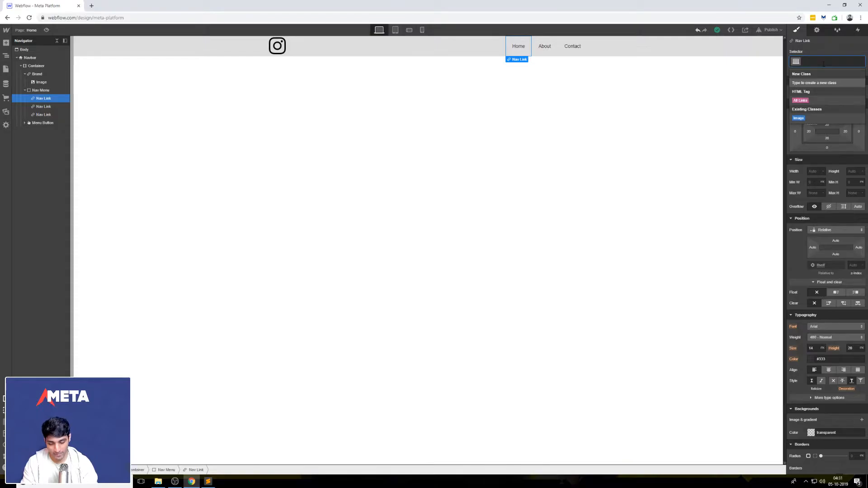
pyautogui.write('navigatio')
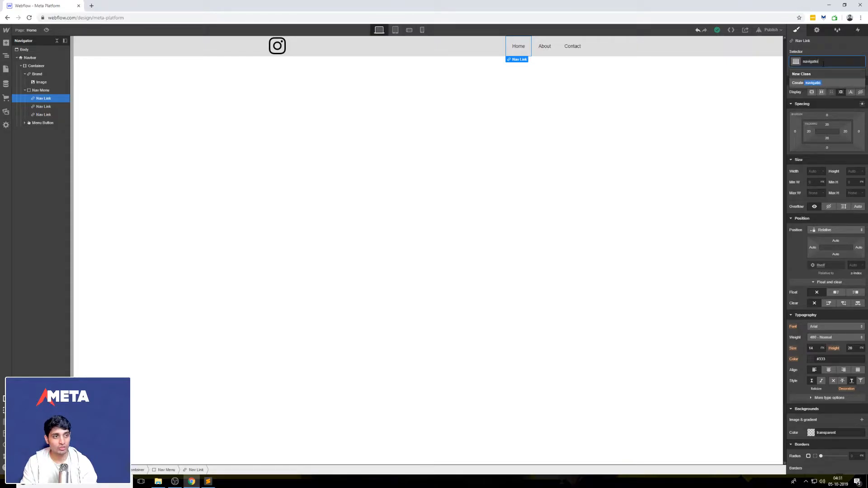
pyautogui.write('n_item')
pyautogui.press('Return')
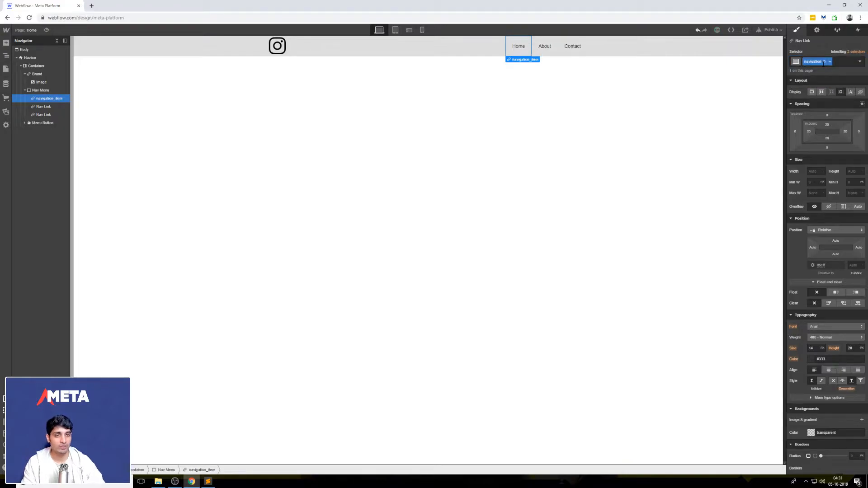
# - Apply the existing navigation_item class to the About and Contact links
pyautogui.click(554, 49)
pyautogui.click(825, 62)
pyautogui.write('navigation_it')
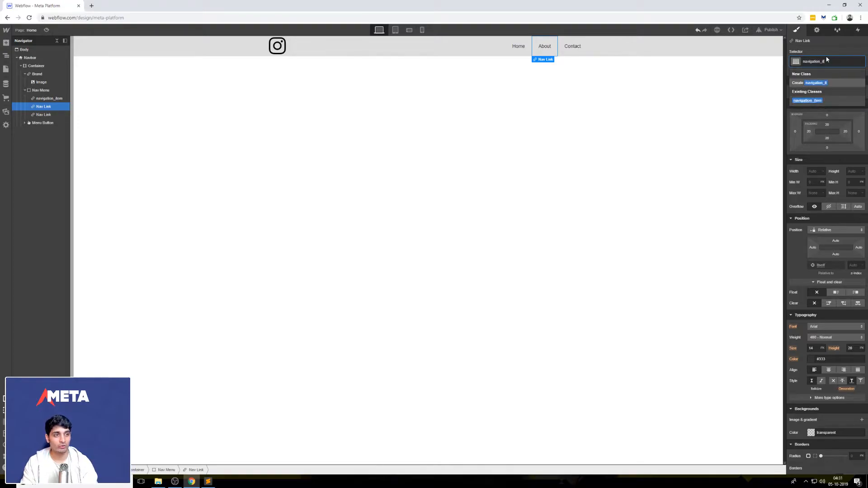
pyautogui.press('Return')
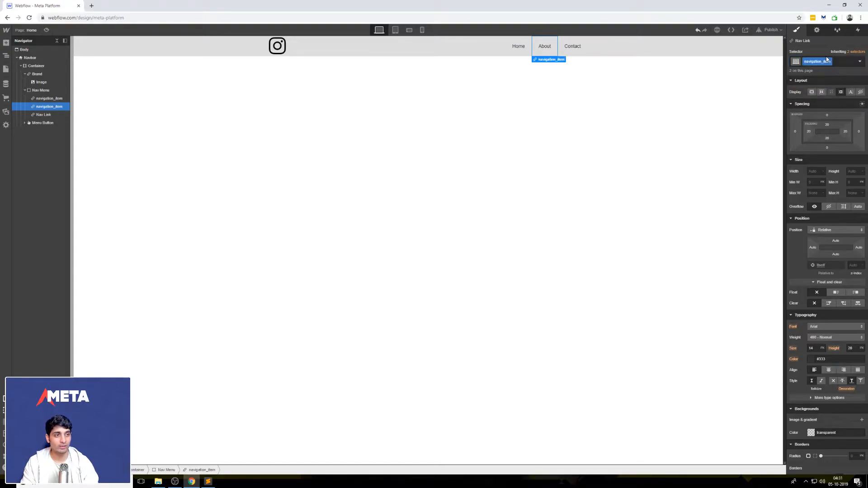
pyautogui.click(572, 46)
pyautogui.click(812, 61)
pyautogui.write('navigation_')
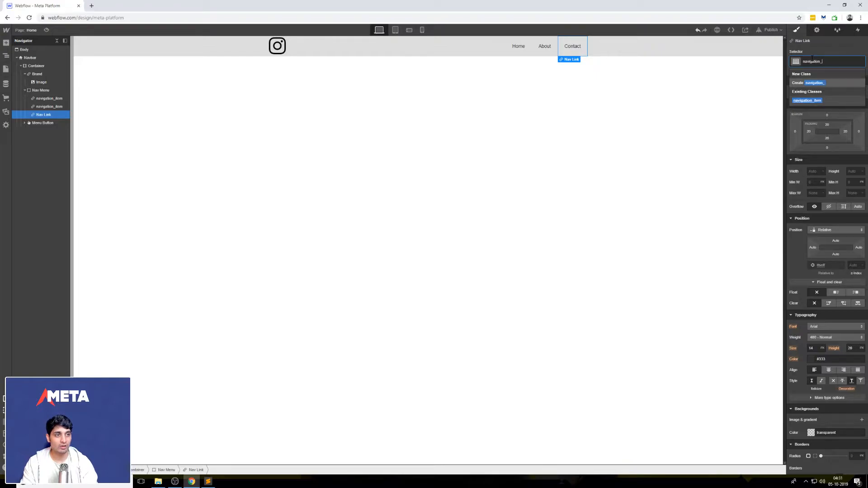
pyautogui.press('Return')
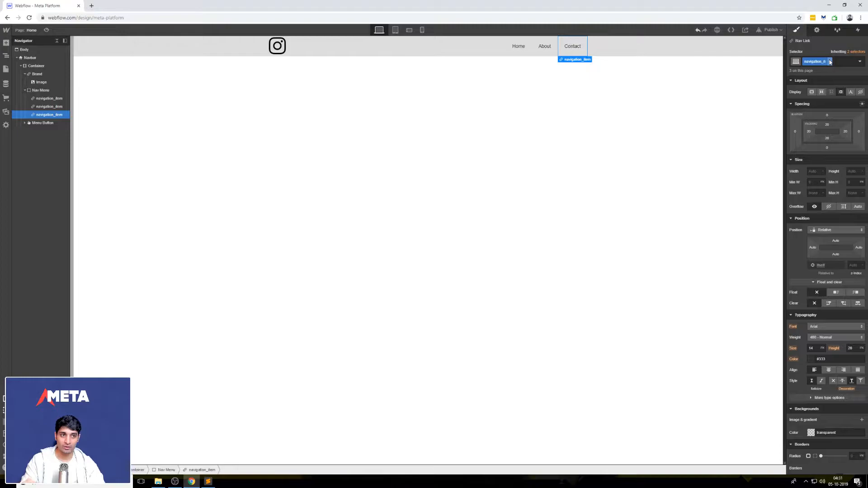
# - Give the navigation_item class a red text color in its Hover state
pyautogui.moveTo(866, 237); pyautogui.dragTo(861, 287)
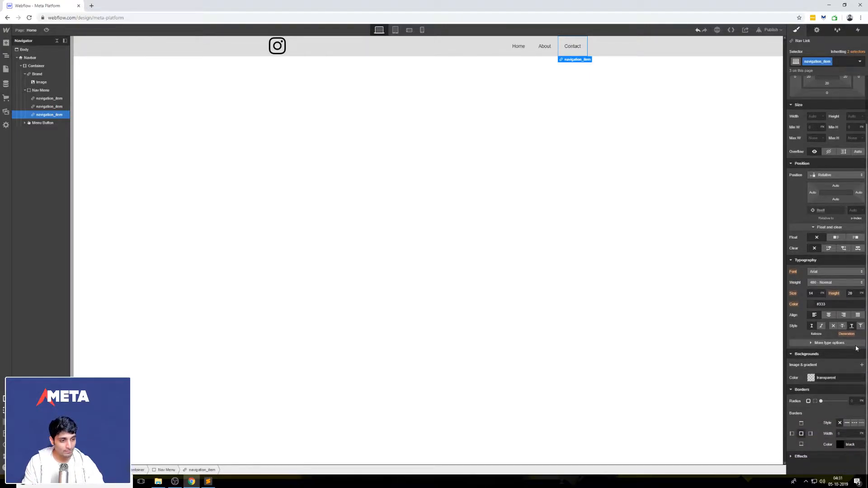
pyautogui.moveTo(866, 401); pyautogui.dragTo(867, 364)
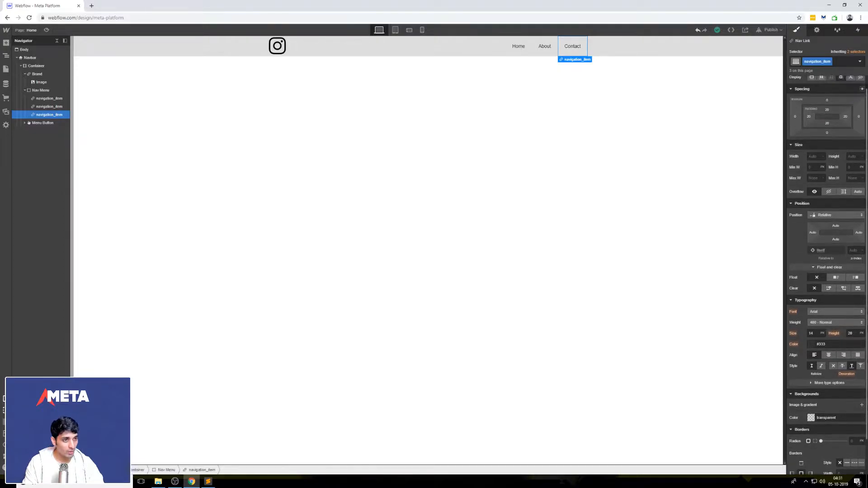
pyautogui.click(859, 62)
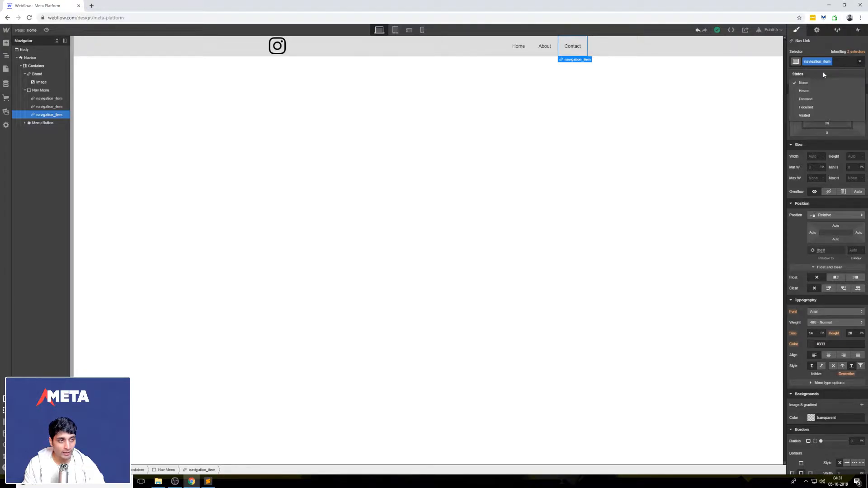
pyautogui.click(804, 91)
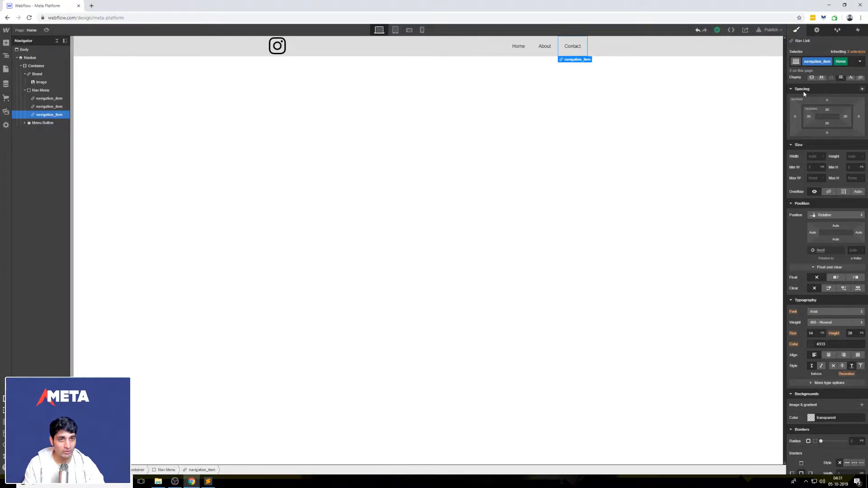
pyautogui.scroll(-1, 827, 271)
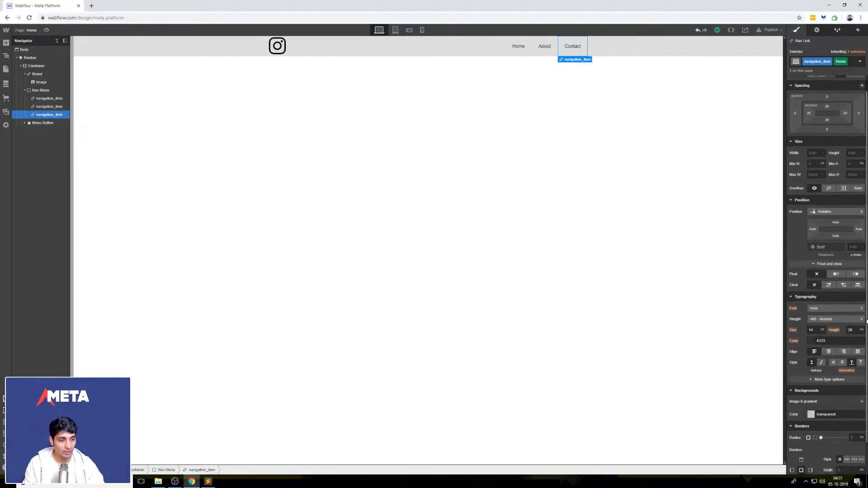
pyautogui.click(811, 344)
pyautogui.moveTo(850, 355); pyautogui.dragTo(865, 349)
pyautogui.click(842, 324)
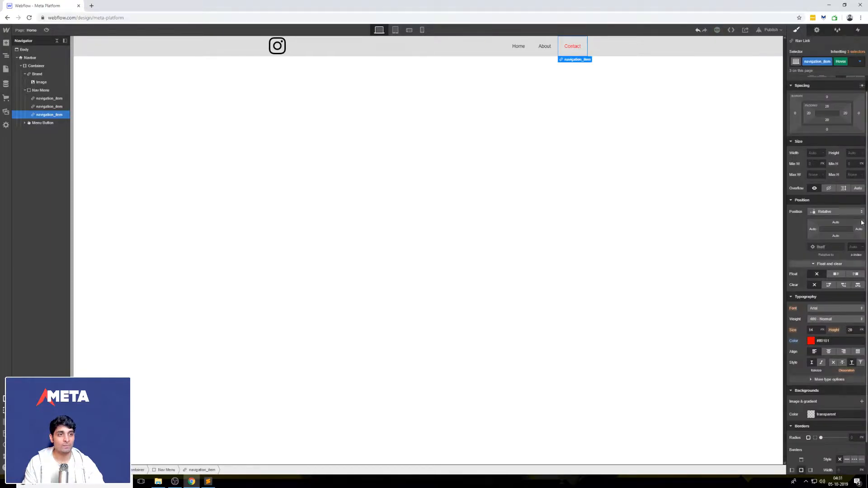
# - Return the navigation_item class to its None state and check the hover color on the nav links
pyautogui.click(861, 64)
pyautogui.click(832, 84)
pyautogui.click(715, 82)
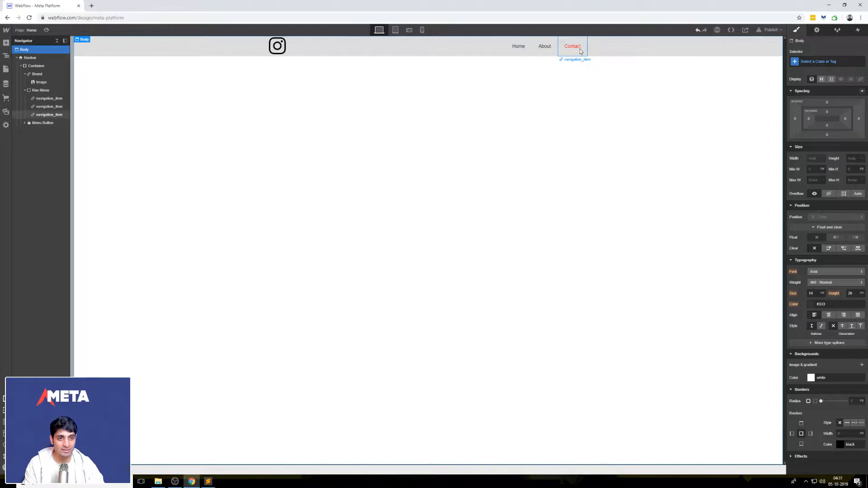
pyautogui.click(545, 47)
pyautogui.click(514, 51)
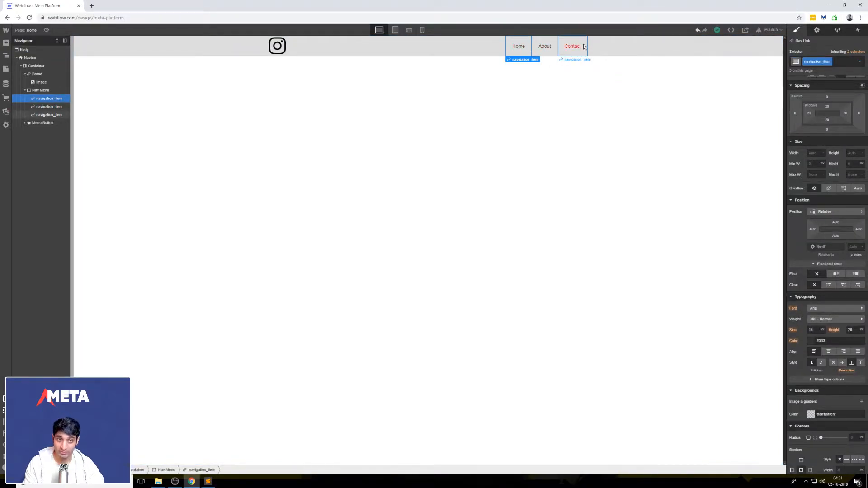
# - Remove the navigation_item class from the Contact link and deselect the link
pyautogui.click(583, 47)
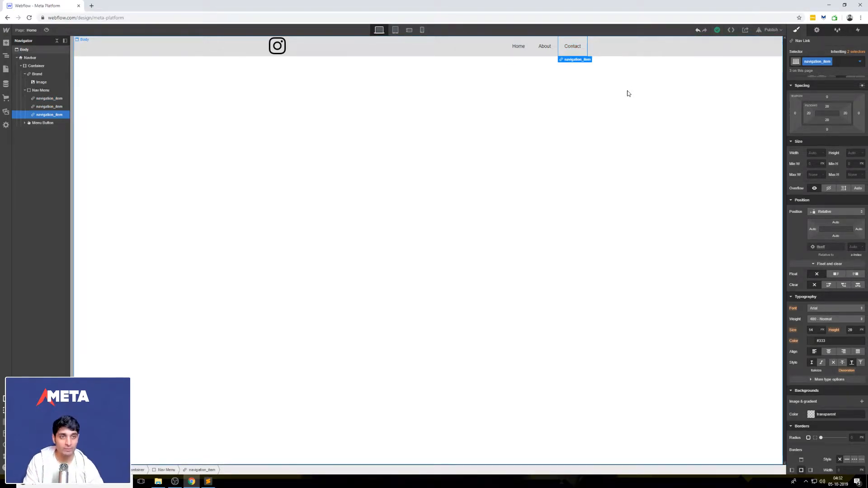
pyautogui.click(841, 62)
pyautogui.press('BackSpace')
pyautogui.click(637, 124)
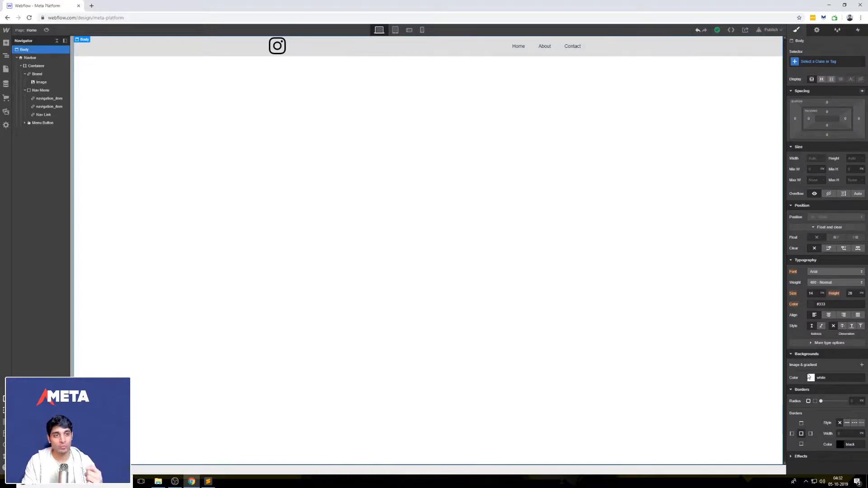
# - Create a symbol named Navigation from the whole Navbar
pyautogui.click(617, 50)
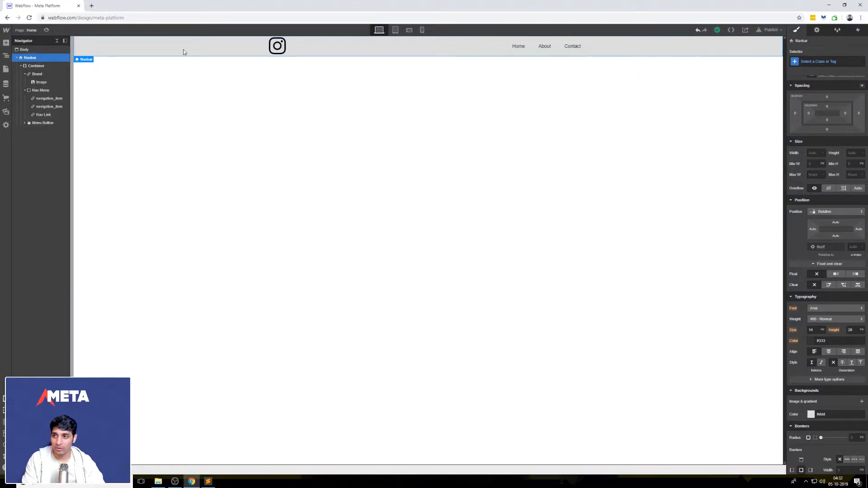
pyautogui.click(6, 44)
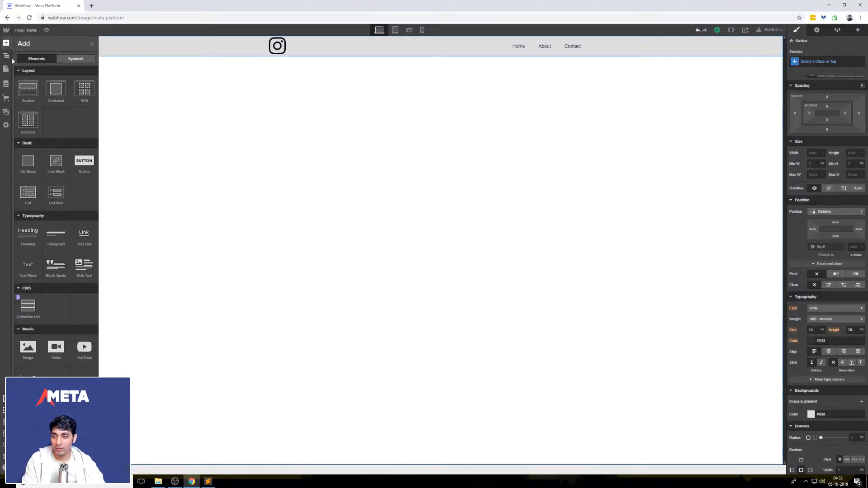
pyautogui.click(69, 61)
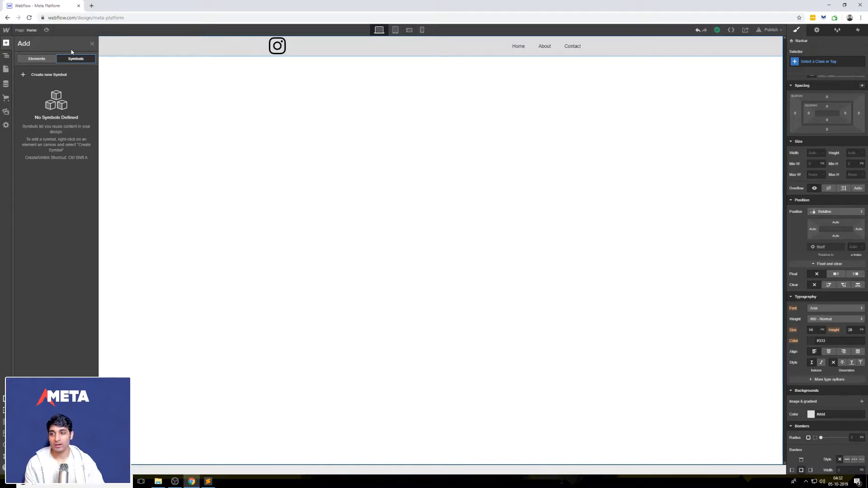
pyautogui.rightClick(213, 49)
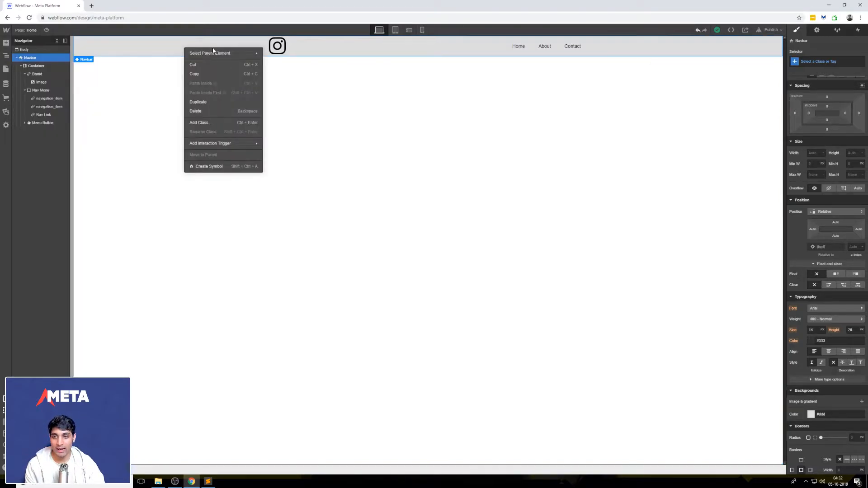
pyautogui.click(216, 170)
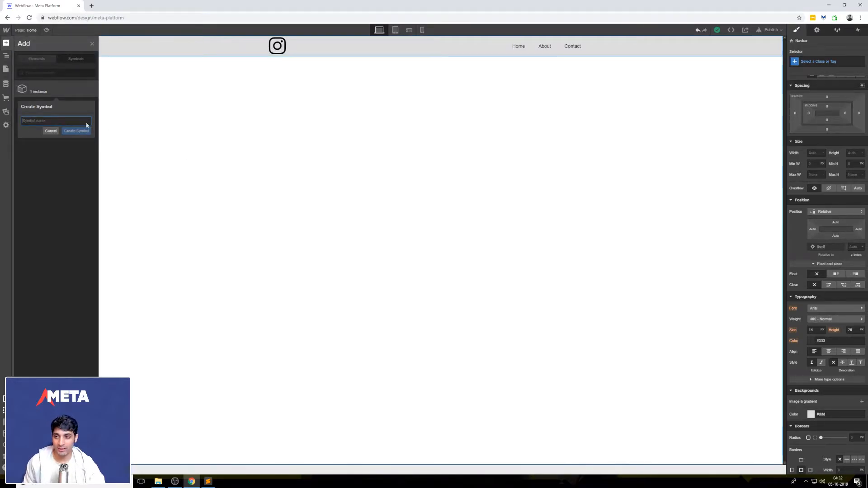
pyautogui.write('Navigation')
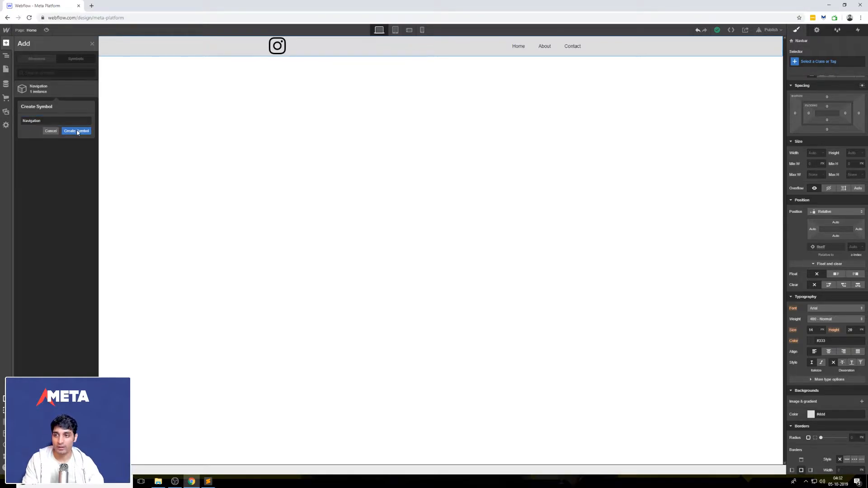
pyautogui.click(76, 131)
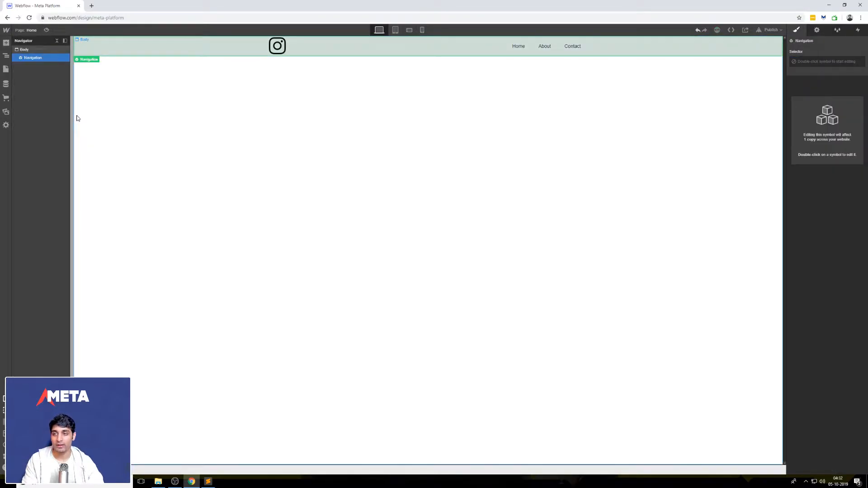
# - Enter the Navigation symbol's editing mode to inspect its contents, and return to the page body
pyautogui.doubleClick(38, 59)
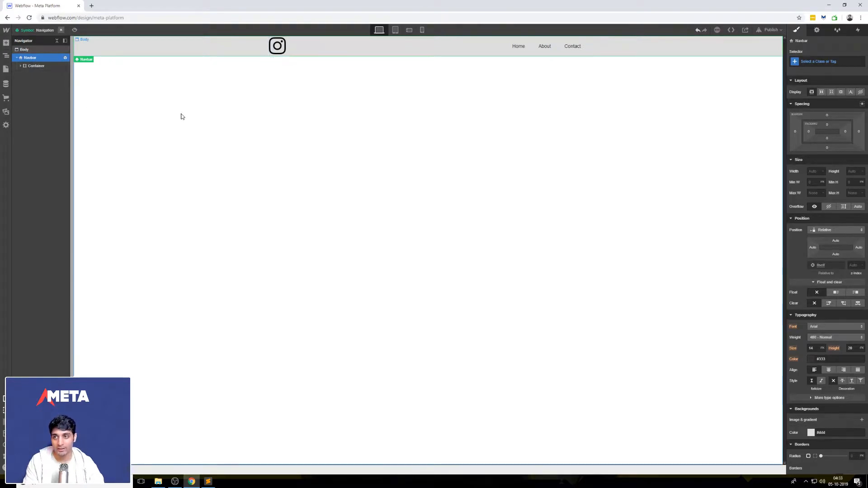
pyautogui.doubleClick(181, 116)
pyautogui.click(47, 61)
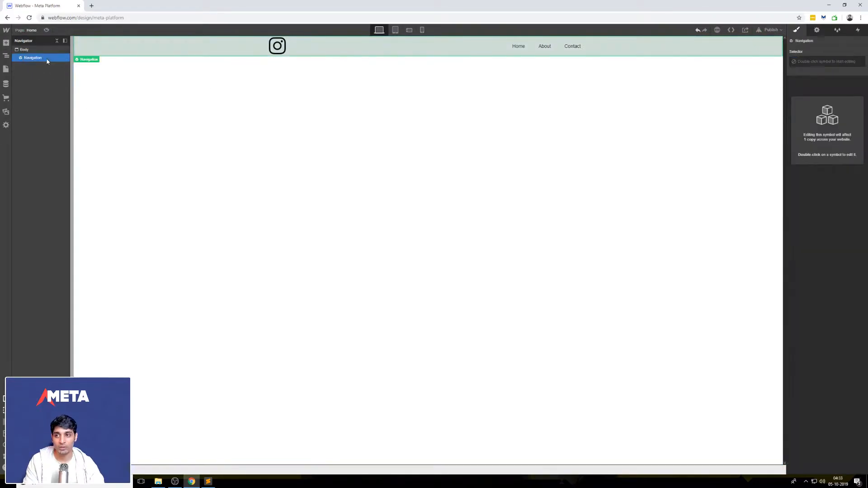
pyautogui.click(190, 90)
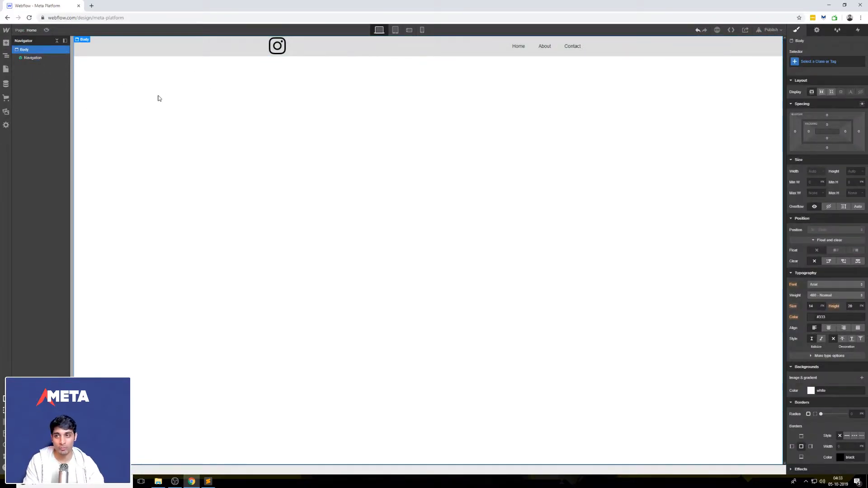
# - Create a new page named Cats with the meta description "This page is for cats"
pyautogui.click(6, 69)
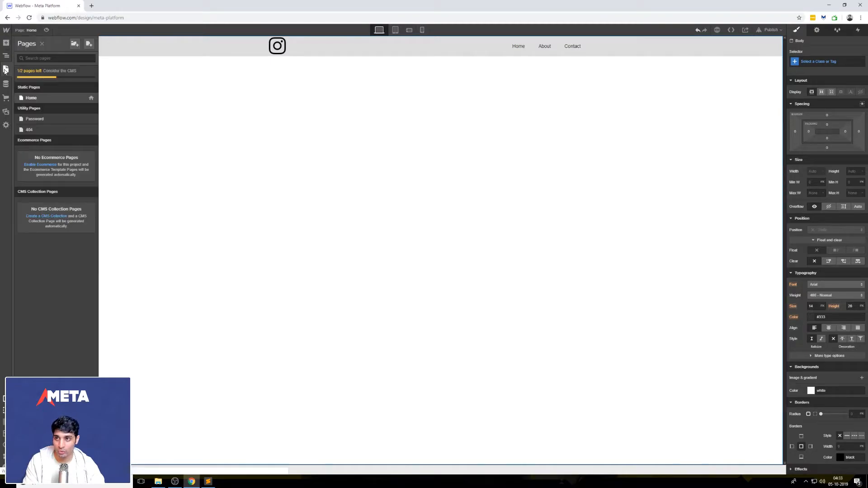
pyautogui.click(88, 43)
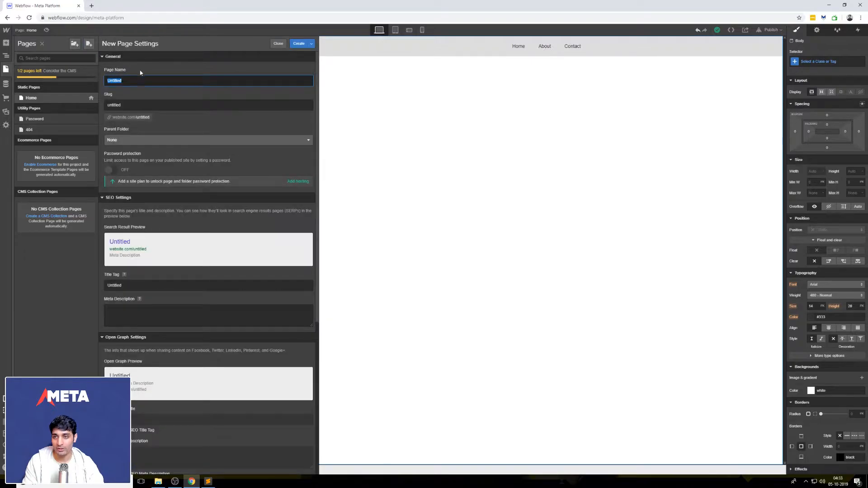
pyautogui.moveTo(121, 80); pyautogui.dragTo(106, 73)
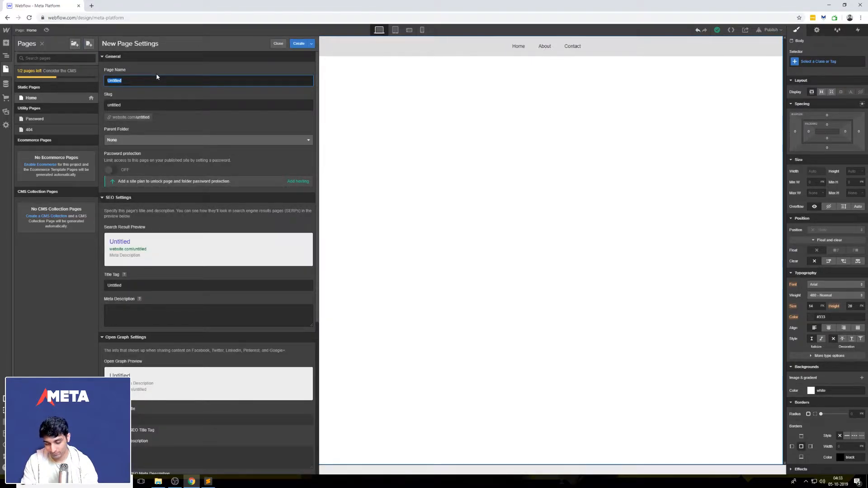
pyautogui.write('Cats')
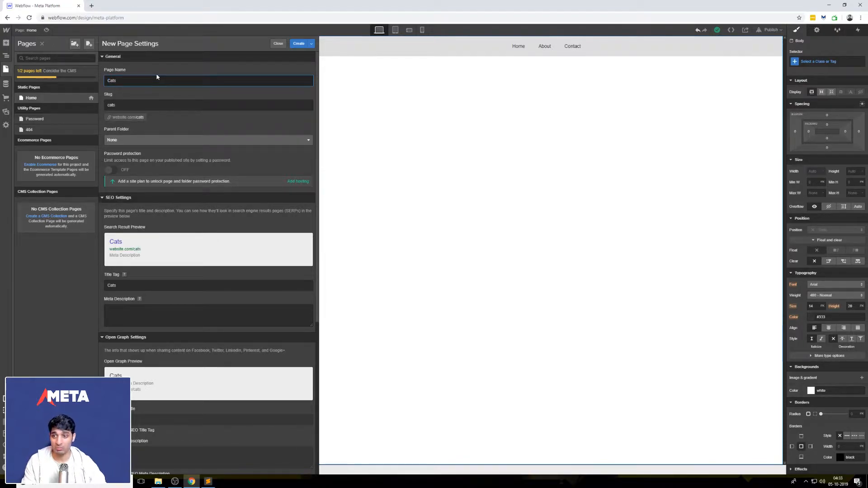
pyautogui.click(144, 313)
pyautogui.write('This page is for cats')
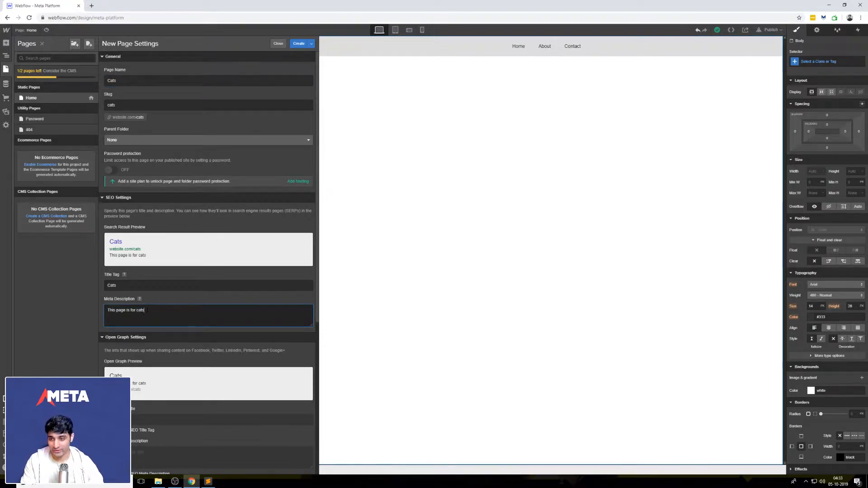
pyautogui.scroll(-2, 147, 310)
pyautogui.click(300, 44)
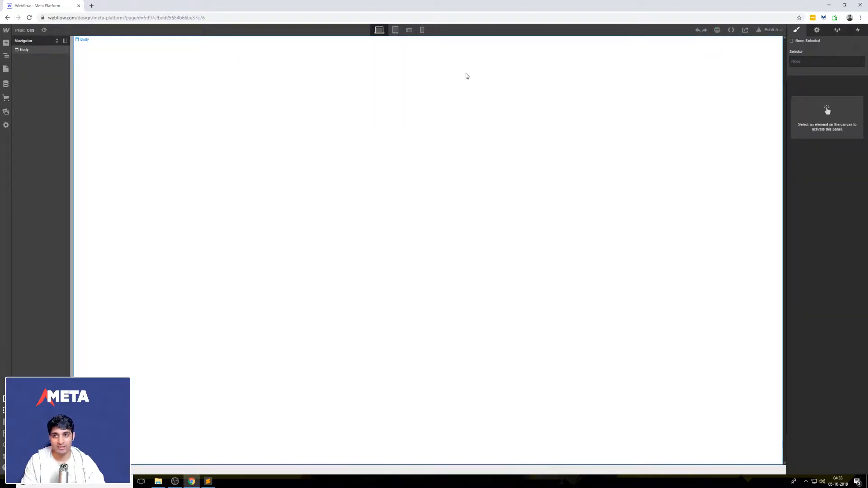
# - Place the Navigation symbol at the top of the empty Cats page
pyautogui.click(5, 42)
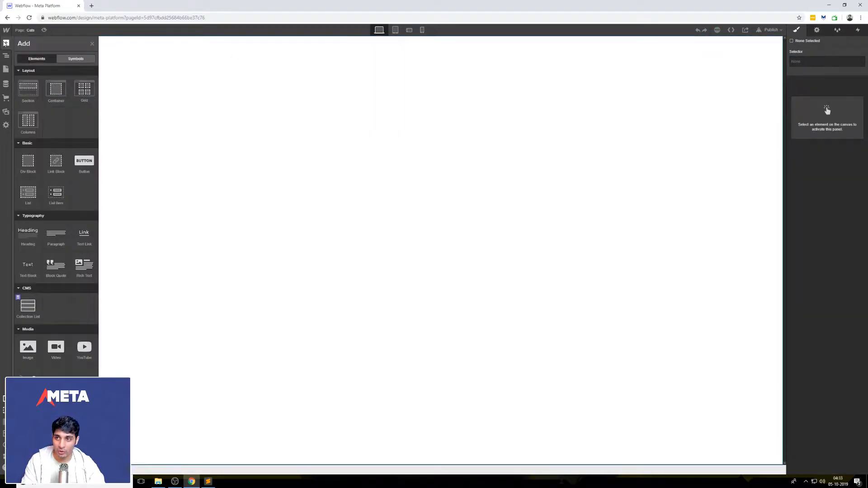
pyautogui.click(76, 58)
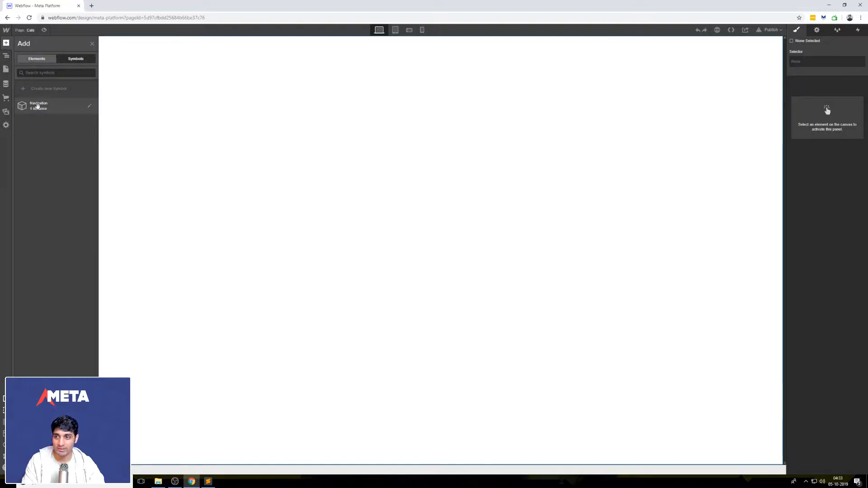
pyautogui.moveTo(41, 105); pyautogui.dragTo(230, 77)
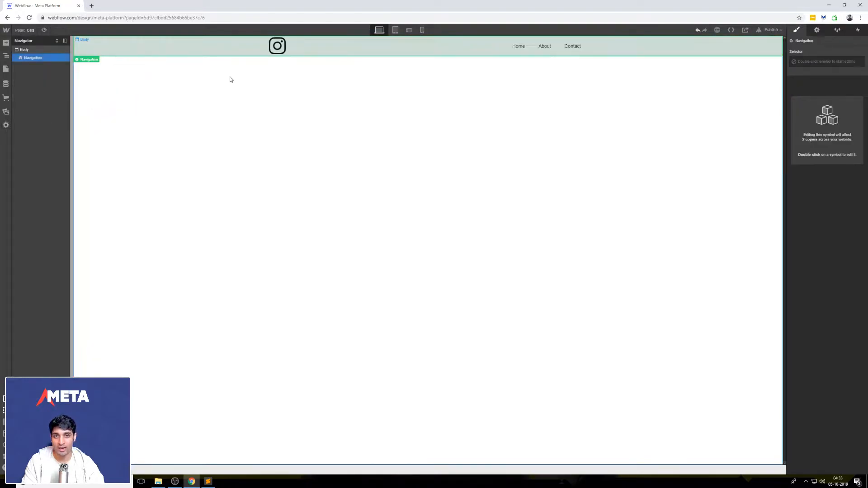
pyautogui.click(347, 130)
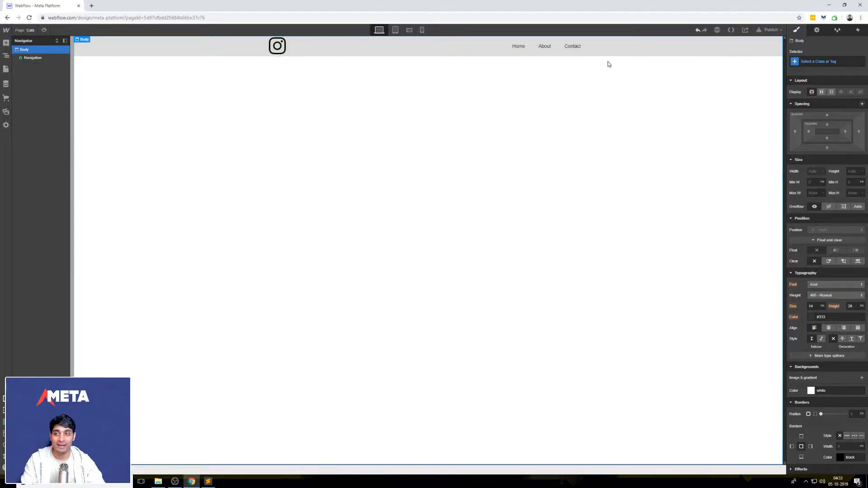
# - Switch back to the Home page and select its body
pyautogui.click(8, 69)
pyautogui.click(41, 98)
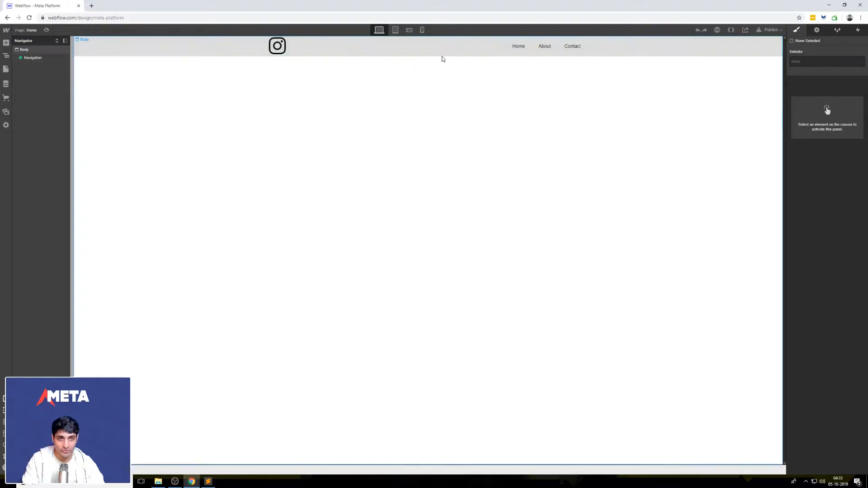
pyautogui.click(623, 116)
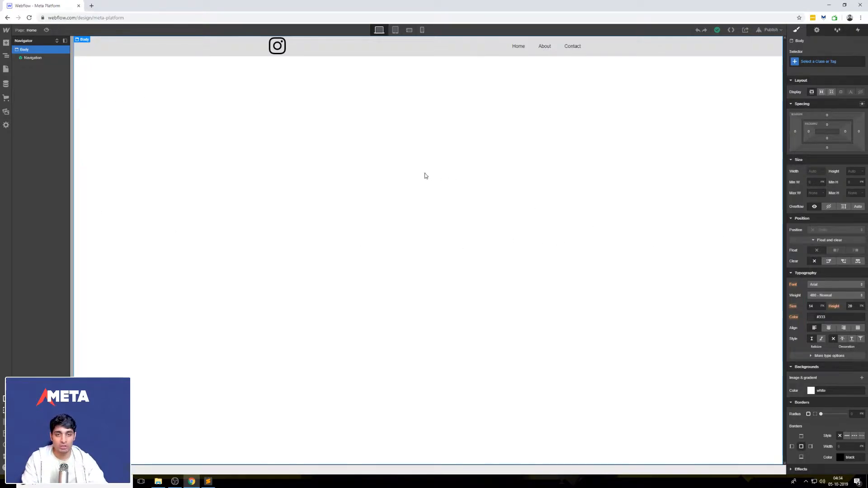
# - Open unsplash.com in a new browser tab
pyautogui.click(93, 6)
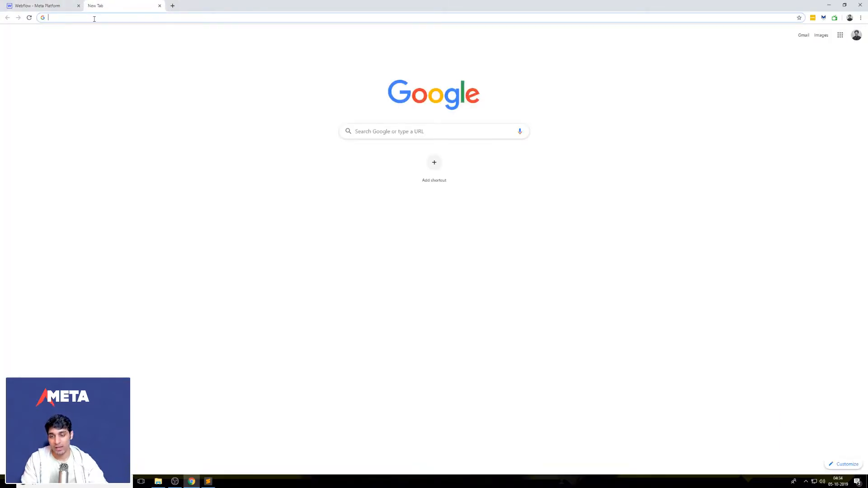
pyautogui.write('unsplash.com')
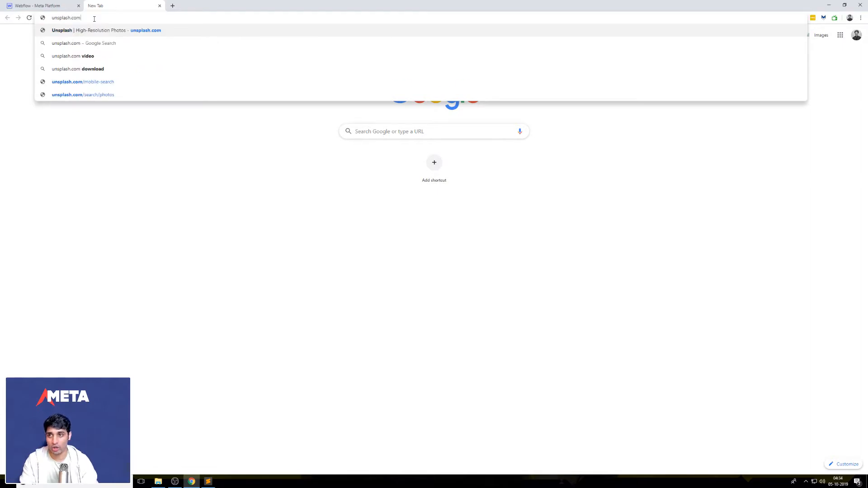
pyautogui.press('Return')
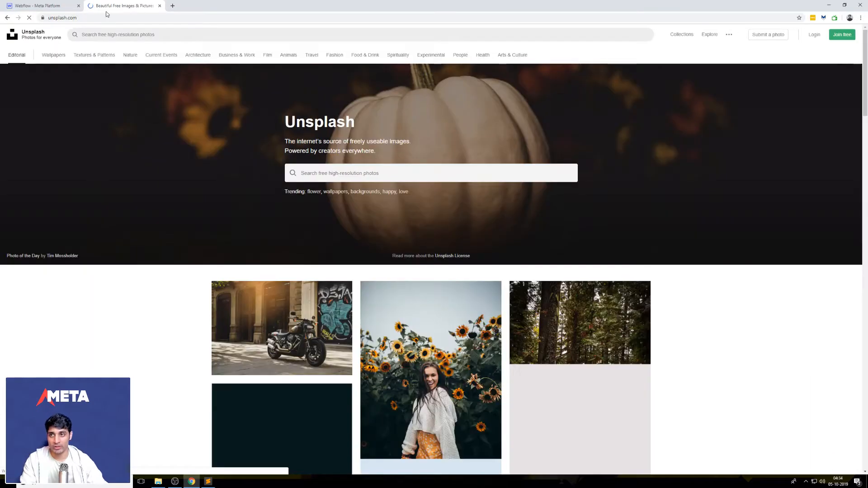
# - Search Unsplash for "cats and dogs" and browse the resulting photos
pyautogui.scroll(-1, 326, 131)
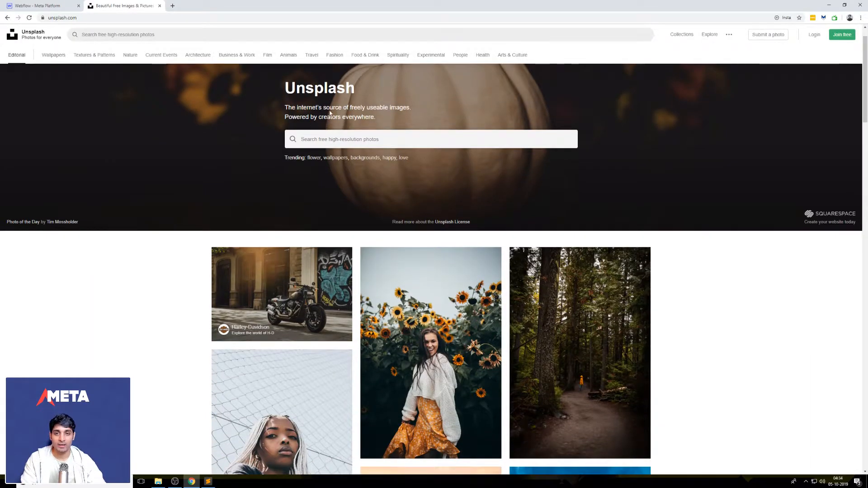
pyautogui.click(91, 36)
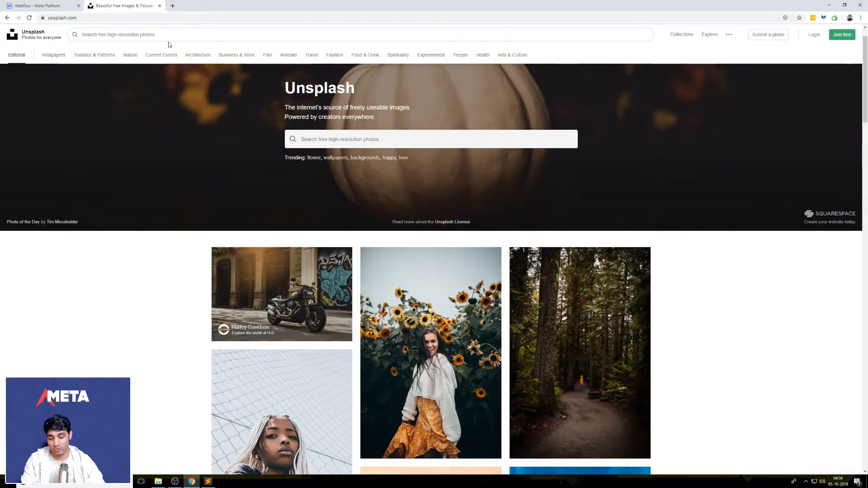
pyautogui.write('cats and dogs')
pyautogui.press('Return')
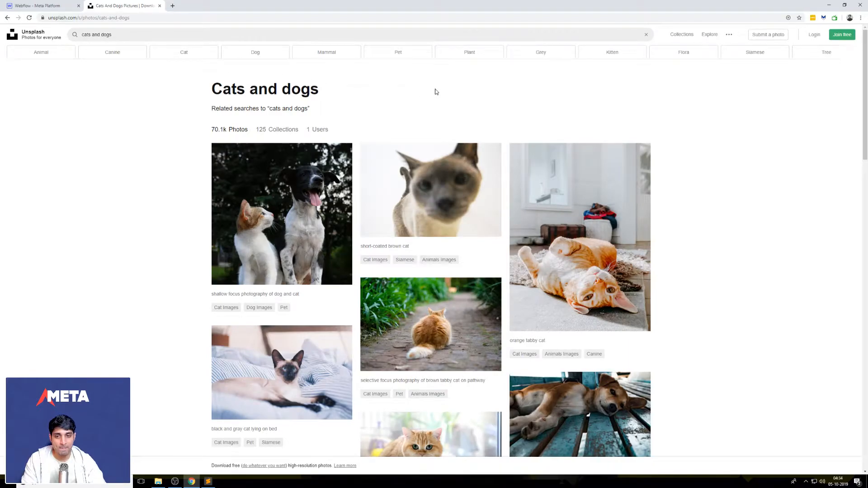
pyautogui.scroll(-7, 436, 92)
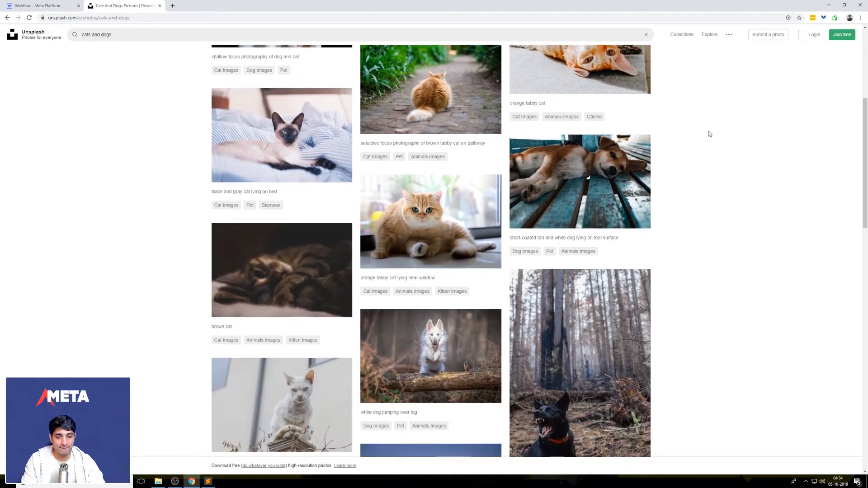
pyautogui.scroll(-5, 708, 131)
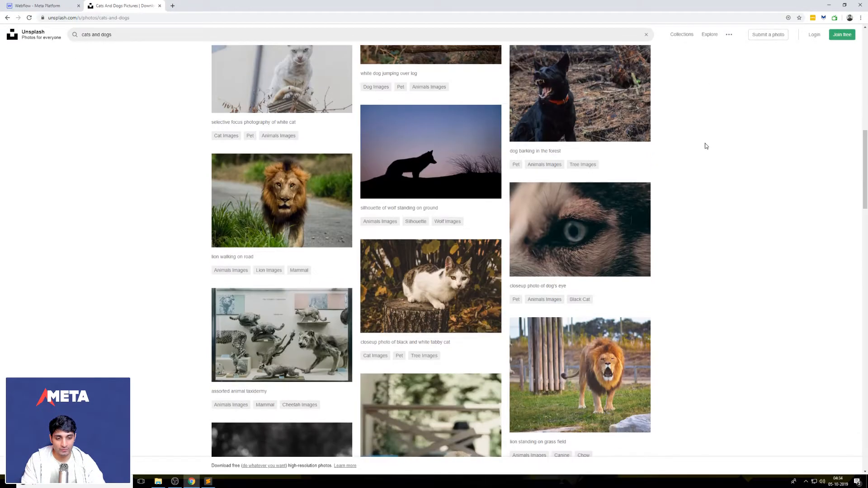
pyautogui.scroll(13, 706, 145)
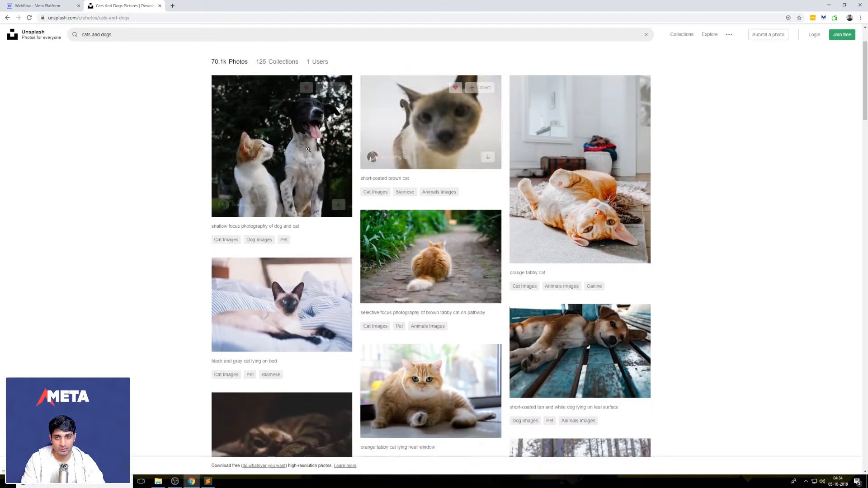
# - View the photo of the dog and cat sitting together at full size and return to the search results
pyautogui.click(292, 146)
pyautogui.scroll(-1, 584, 140)
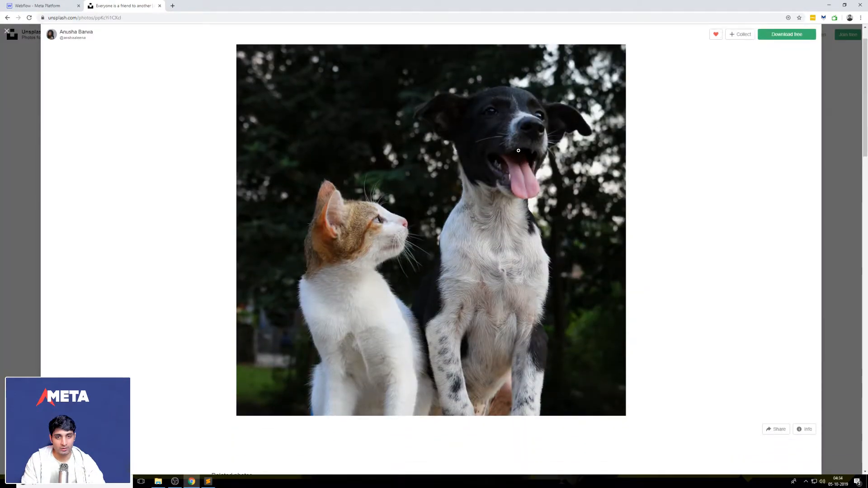
pyautogui.rightClick(519, 151)
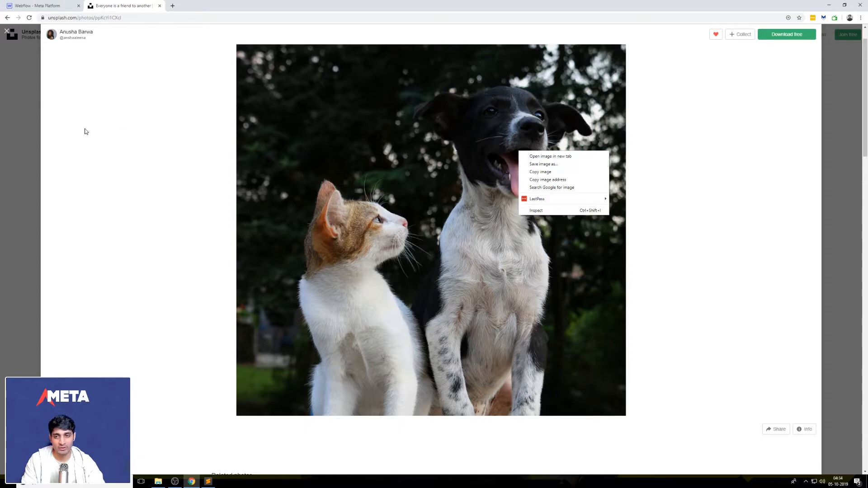
pyautogui.click(16, 138)
pyautogui.click(4, 175)
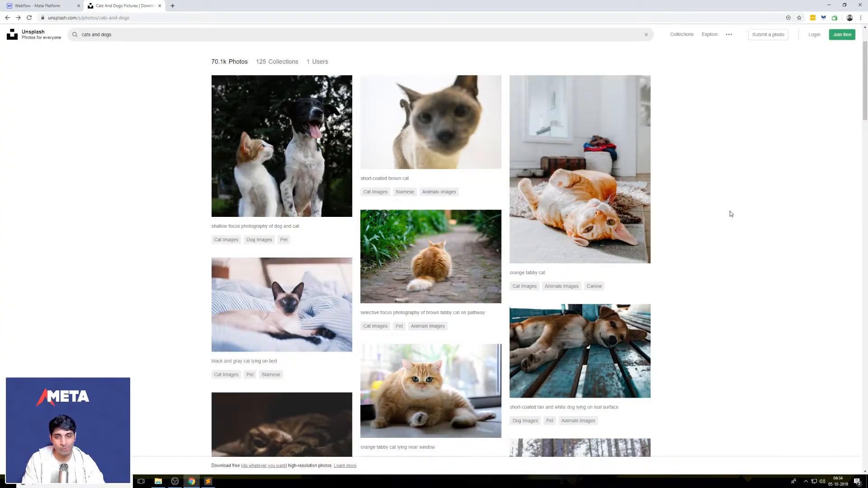
pyautogui.scroll(2, 728, 212)
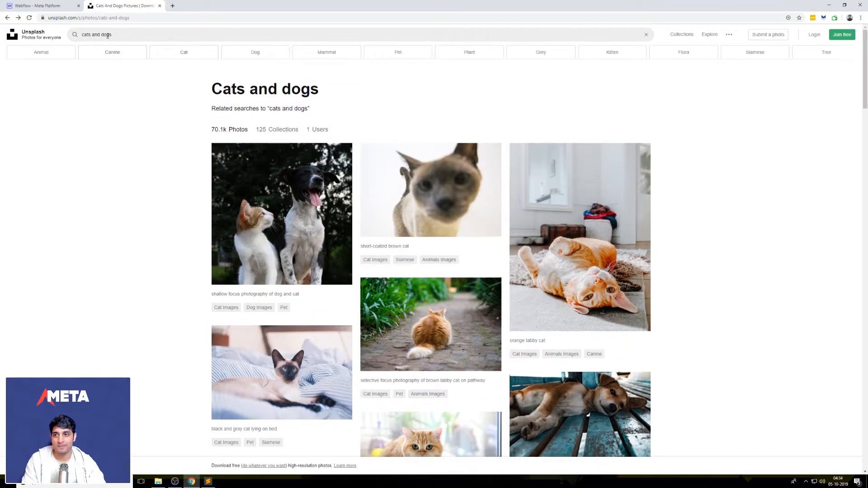
# - Replace the photo search with "cats"
pyautogui.moveTo(113, 35); pyautogui.dragTo(35, 34)
pyautogui.write('cats')
pyautogui.press('Return')
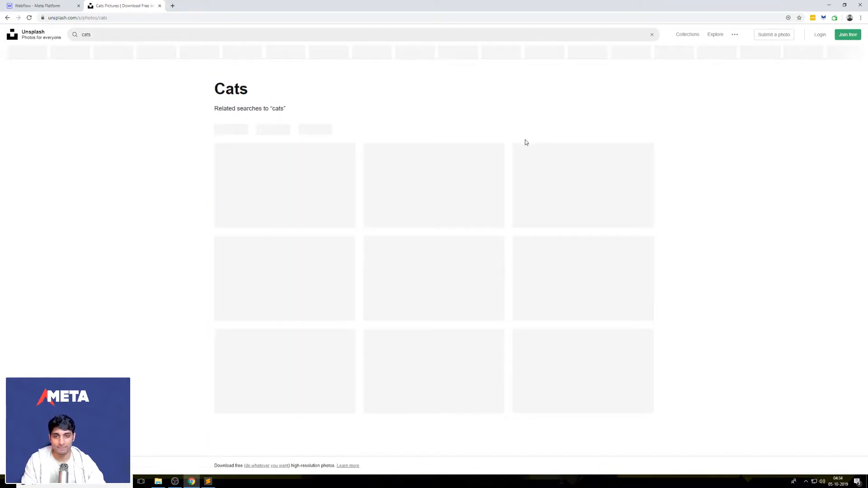
pyautogui.scroll(-1, 739, 184)
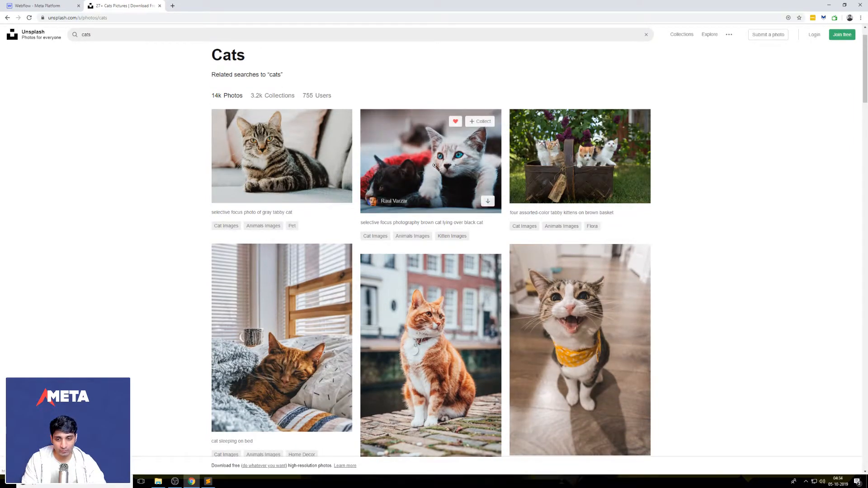
# - Open the photo of the white kitten lying over the black cat and save the image to the Downloads folder
pyautogui.click(431, 161)
pyautogui.rightClick(546, 191)
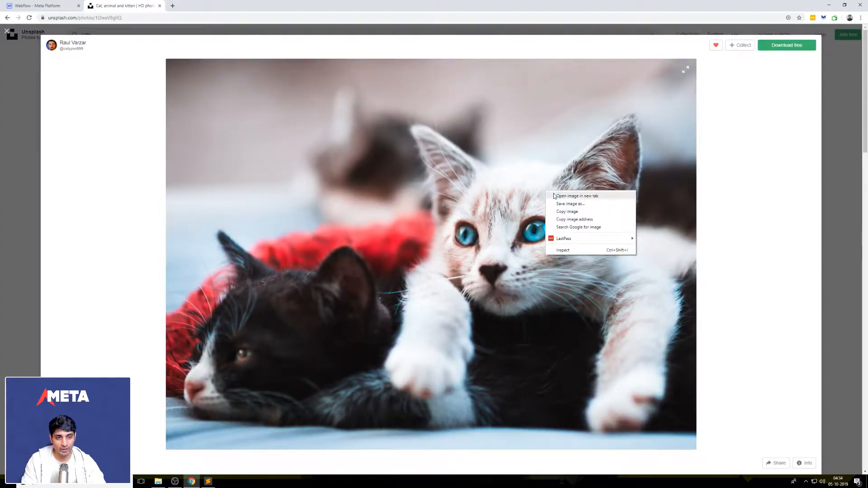
pyautogui.click(567, 203)
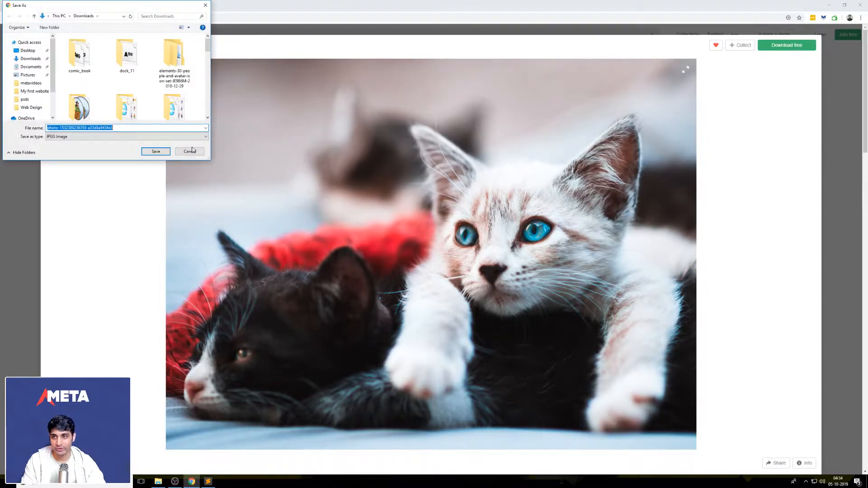
pyautogui.click(155, 150)
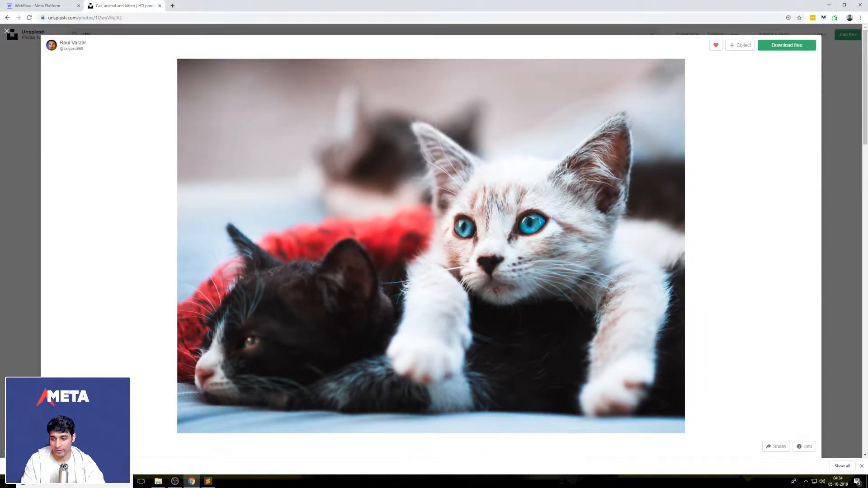
# - Switch to Webflow, add a Section below the Navigation on the Home page and place a Div Block inside it
pyautogui.click(37, 6)
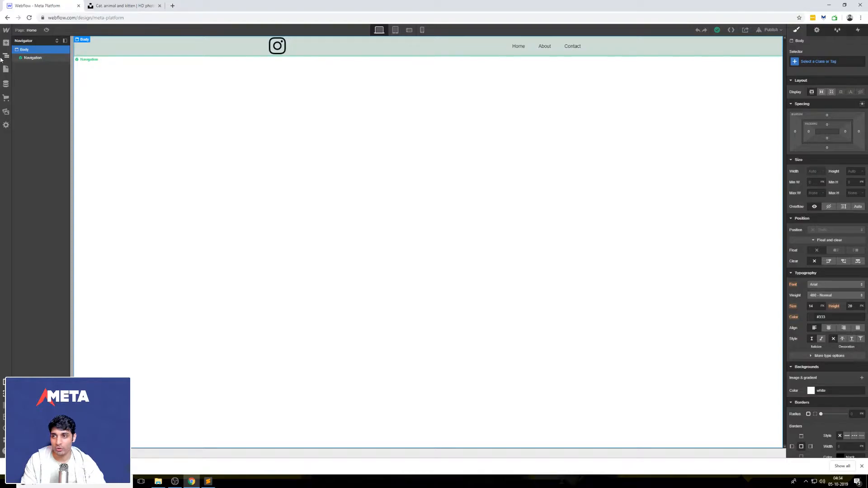
pyautogui.click(5, 43)
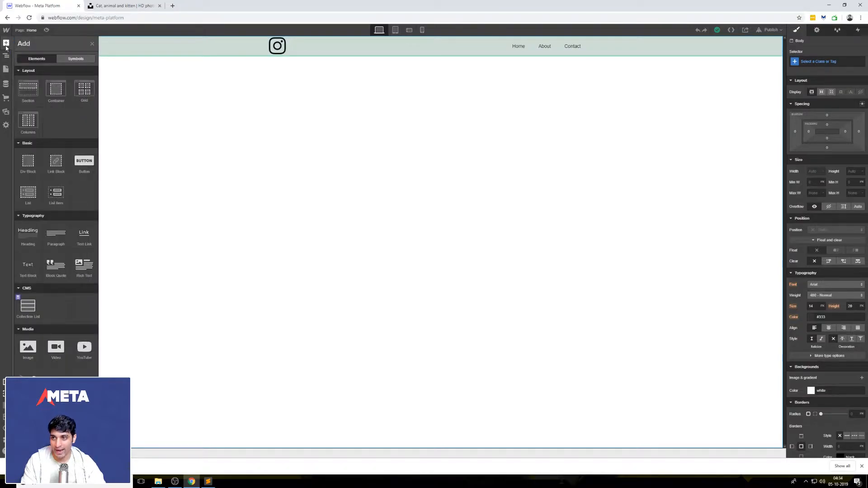
pyautogui.click(28, 89)
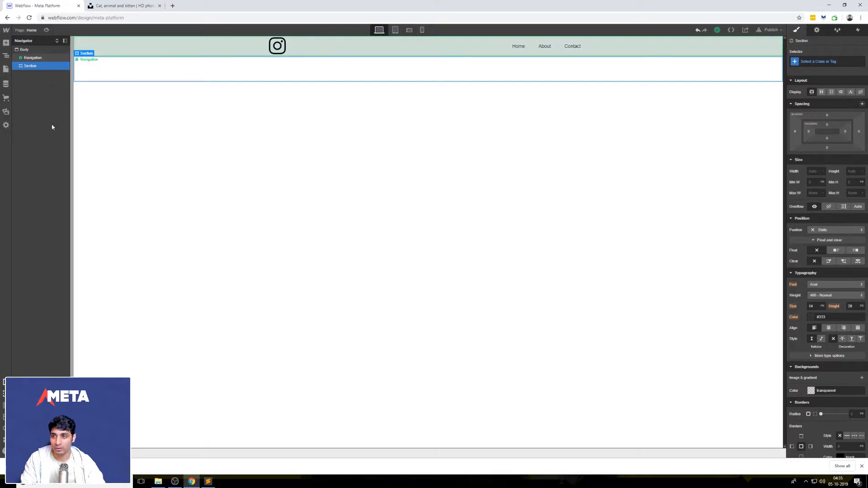
pyautogui.click(6, 42)
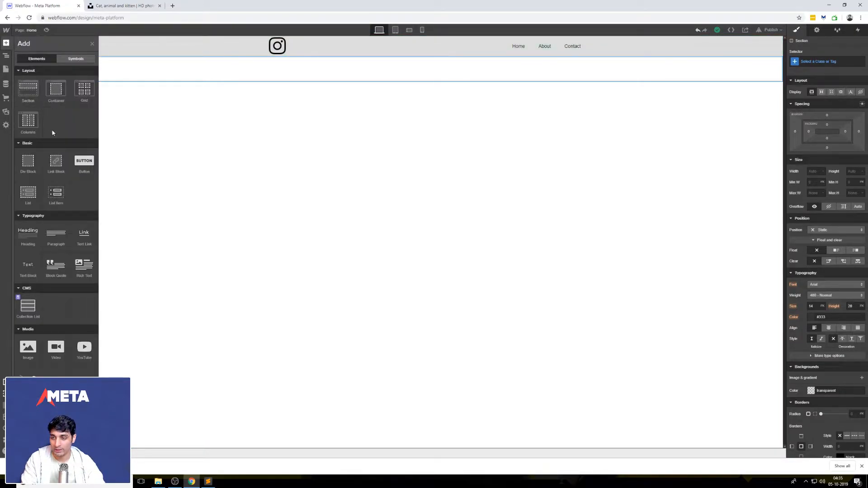
pyautogui.moveTo(34, 162); pyautogui.dragTo(84, 73)
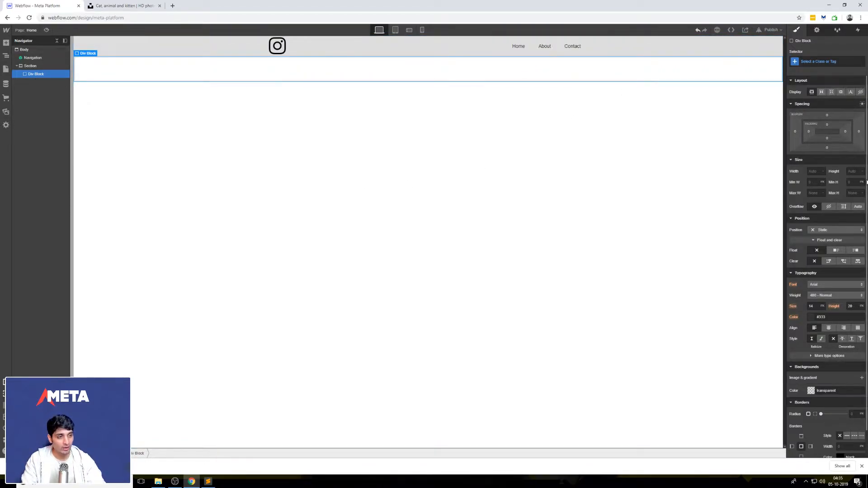
# - Add a background image layer to the div block and open its image chooser
pyautogui.scroll(-1, 867, 206)
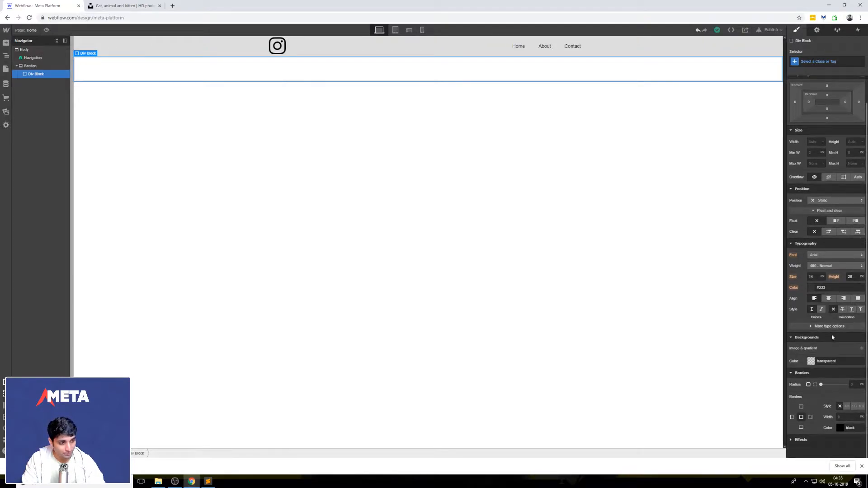
pyautogui.click(862, 349)
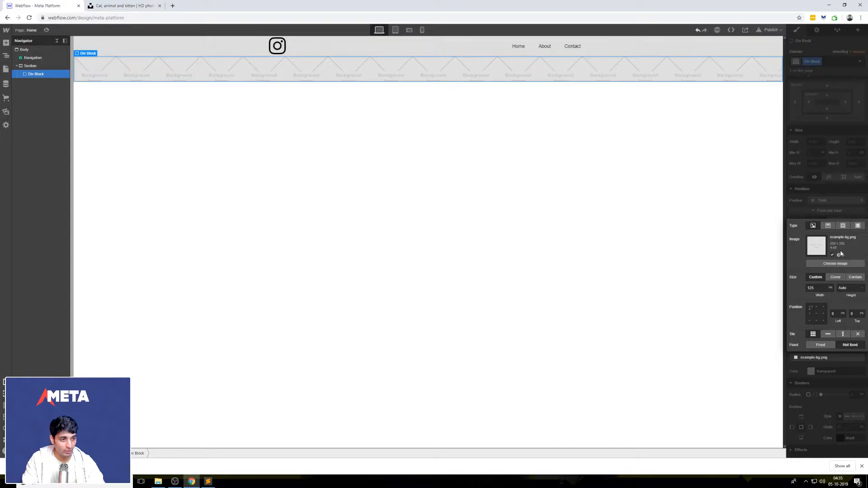
pyautogui.click(836, 263)
# - Look for the kitten photo in the Downloads and Desktop folders, and try to upload the saved JFIF file as an asset
pyautogui.click(80, 43)
pyautogui.moveTo(208, 44); pyautogui.dragTo(207, 120)
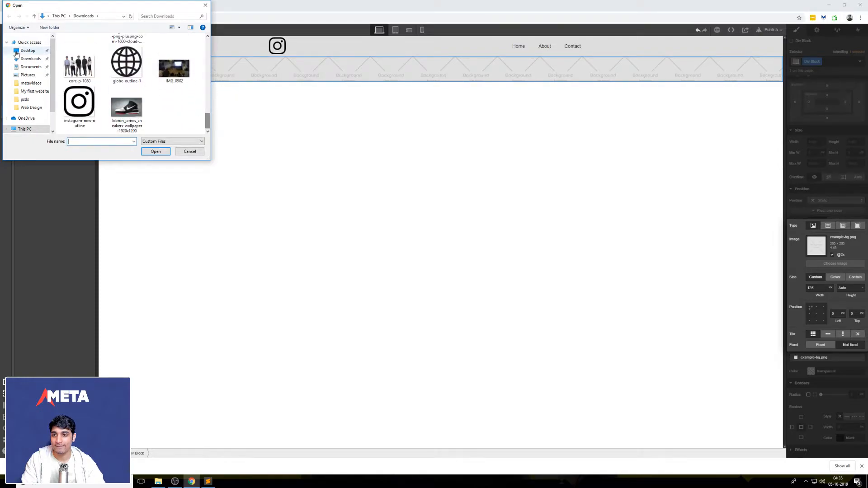
pyautogui.click(16, 51)
pyautogui.moveTo(206, 60); pyautogui.dragTo(193, 75)
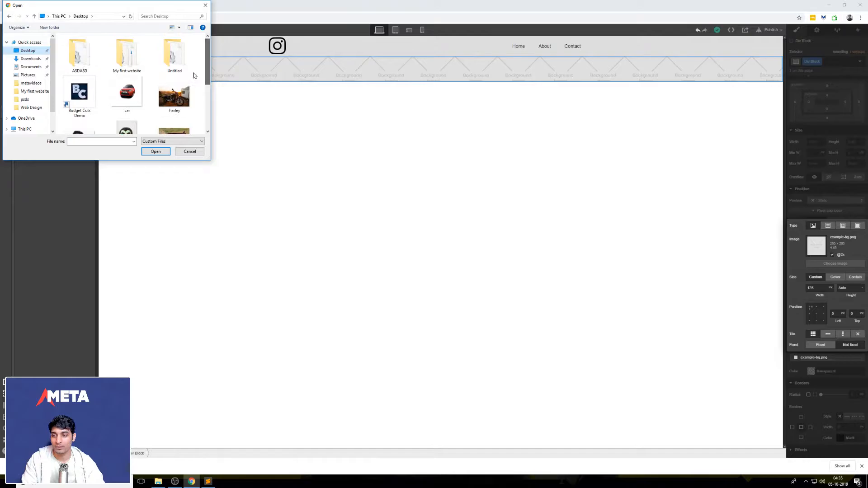
pyautogui.click(189, 151)
pyautogui.moveTo(45, 465); pyautogui.dragTo(60, 221)
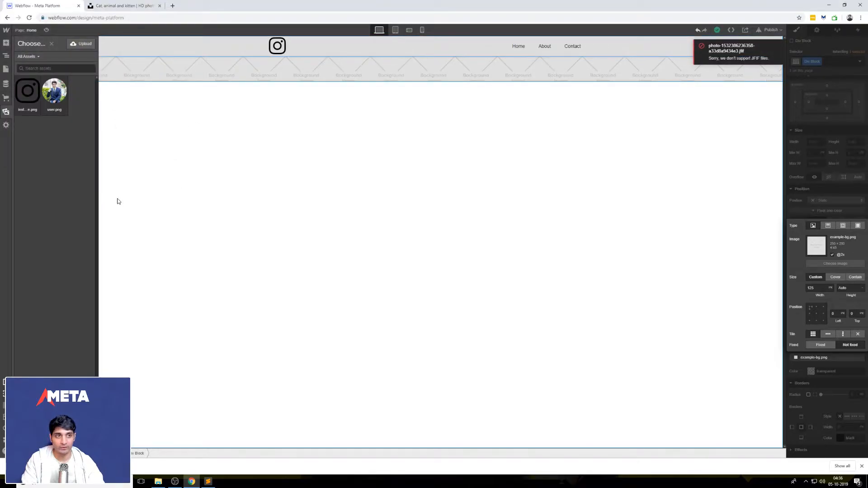
# - Return to Unsplash and download the kitten photo through the site's free download, allowing the site to download multiple files
pyautogui.click(136, 6)
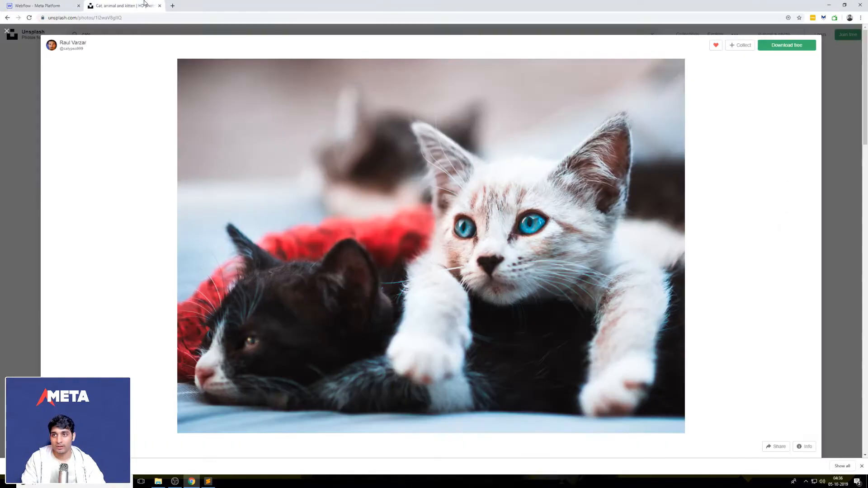
pyautogui.rightClick(291, 146)
pyautogui.click(795, 47)
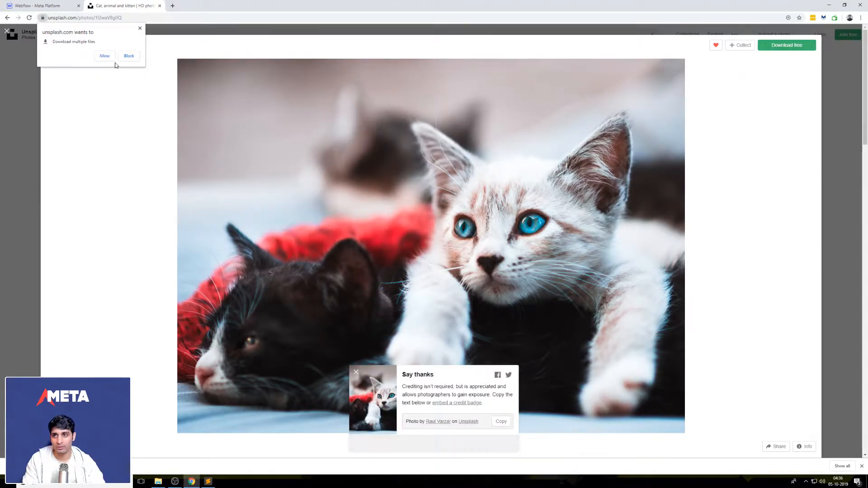
pyautogui.click(117, 56)
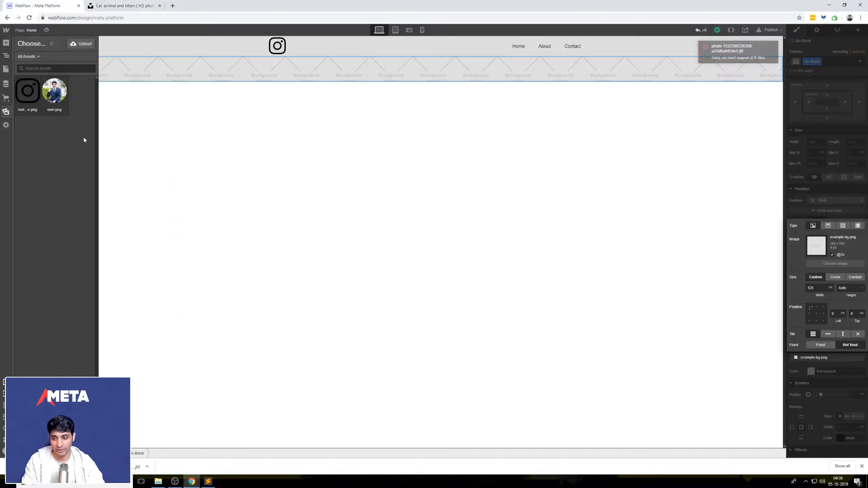
# - Upload the downloaded kitten JPG to the Webflow assets and choose it as the div block's background image
pyautogui.click(38, 5)
pyautogui.moveTo(138, 467); pyautogui.dragTo(55, 296)
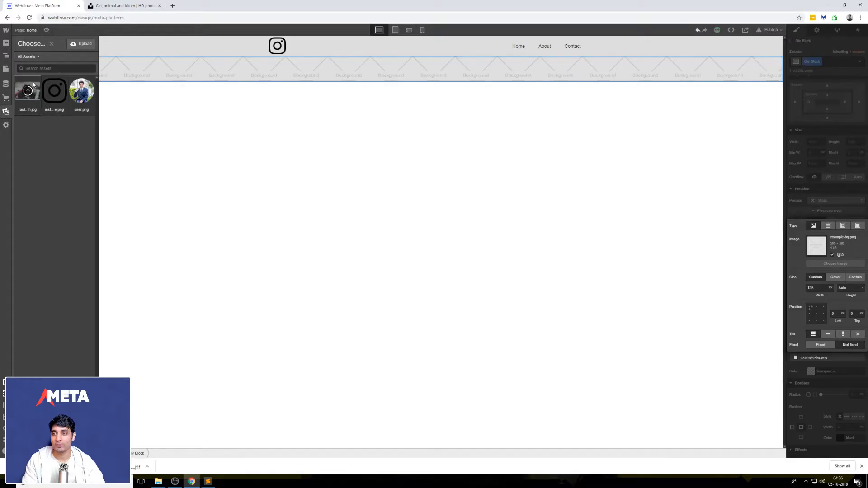
pyautogui.click(28, 90)
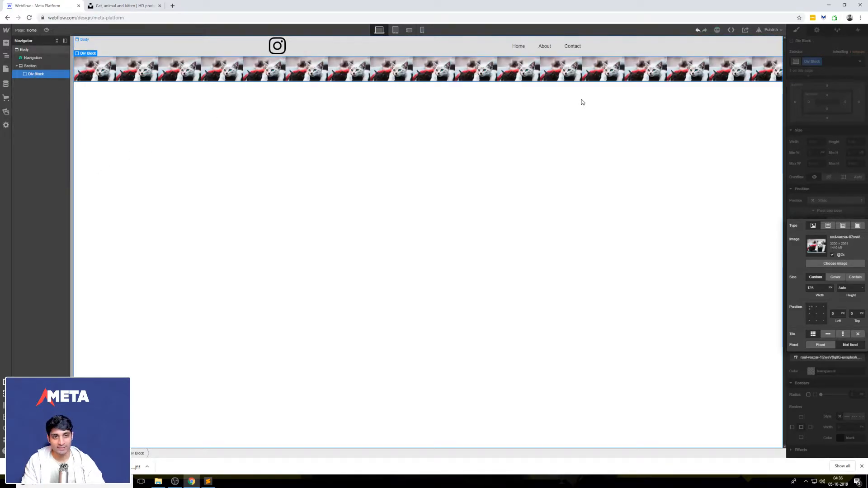
# - Set the div block's height to 500 px and its width to 100%
pyautogui.click(830, 161)
pyautogui.click(852, 142)
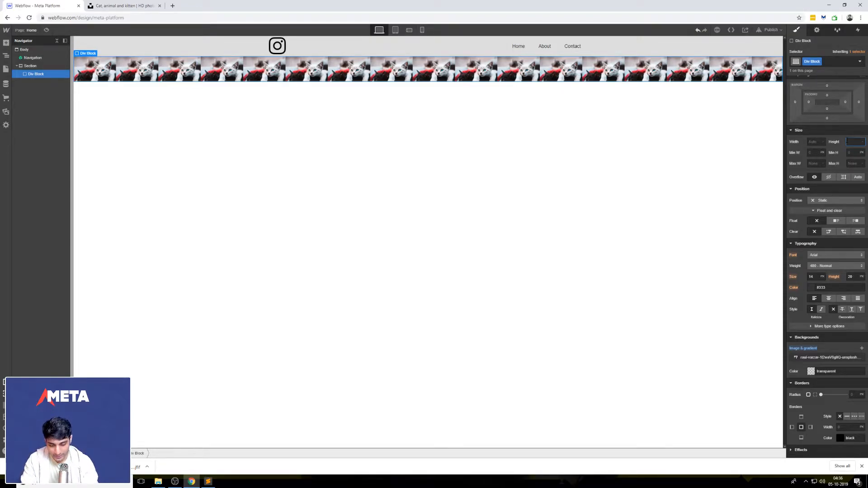
pyautogui.write('500px')
pyautogui.press('Return')
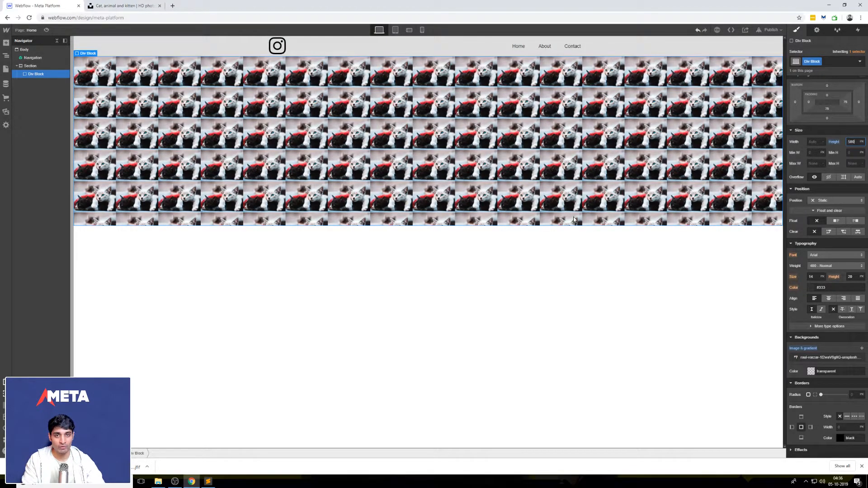
pyautogui.click(816, 142)
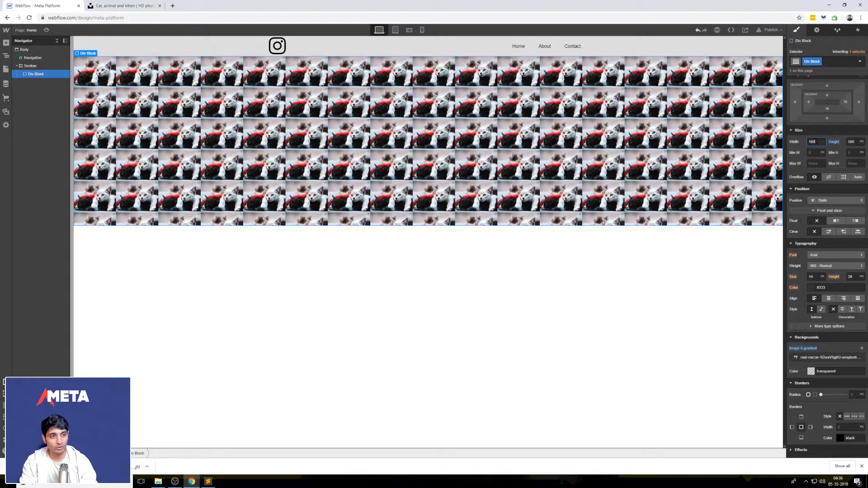
pyautogui.write('100%')
pyautogui.press('Return')
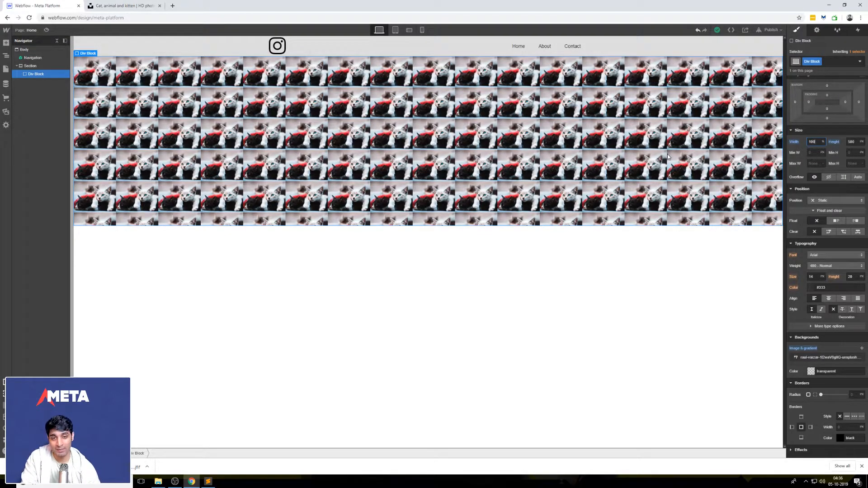
pyautogui.click(824, 131)
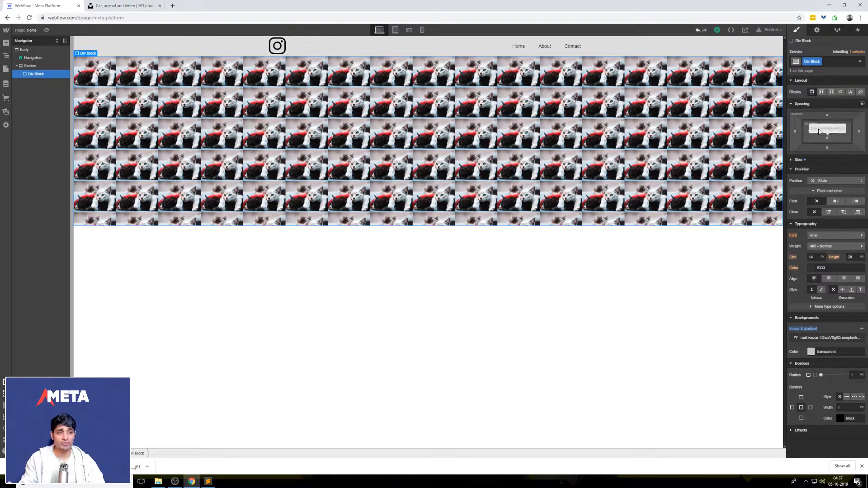
# - Set the div block's background image to Cover size and centre its position at 50% left and 50% top
pyautogui.click(798, 160)
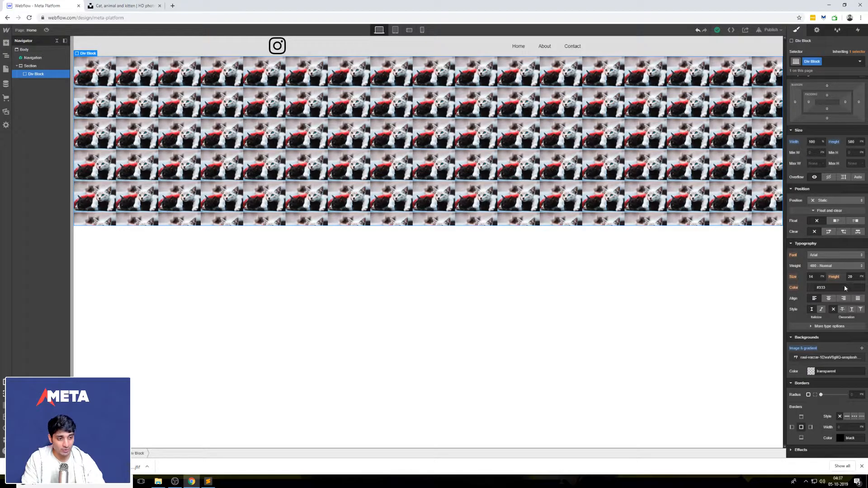
pyautogui.scroll(-1, 818, 351)
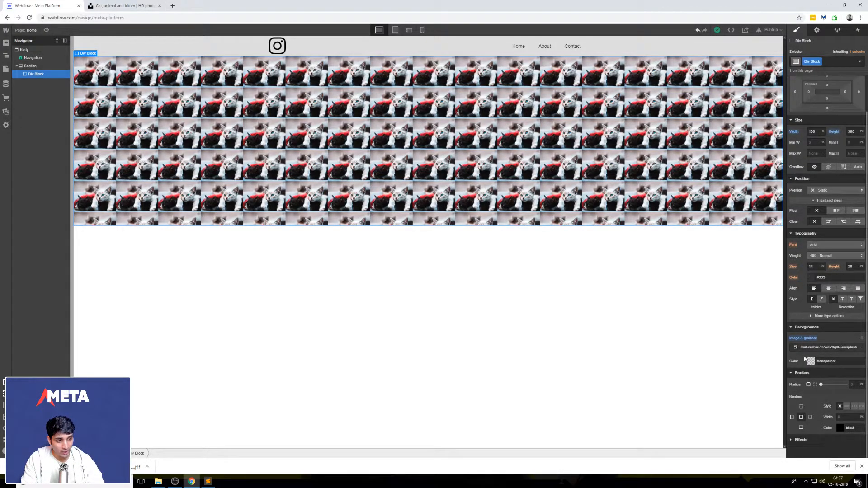
pyautogui.scroll(2, 794, 333)
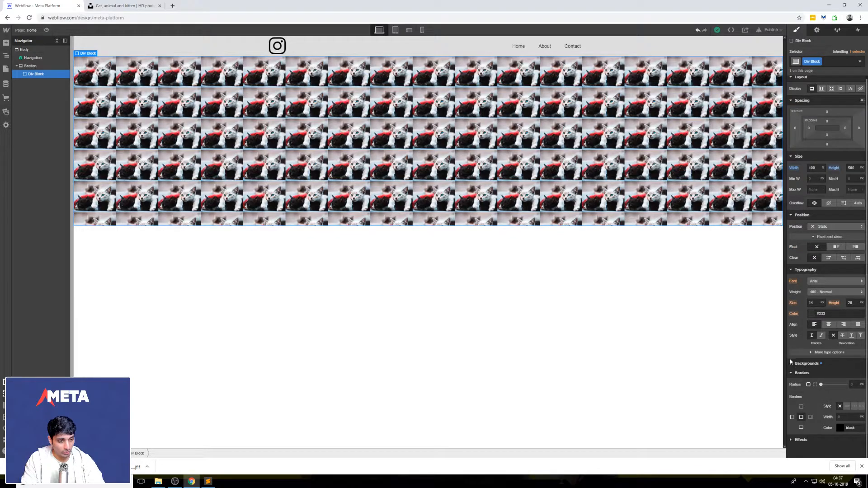
pyautogui.scroll(-2, 792, 365)
pyautogui.click(833, 348)
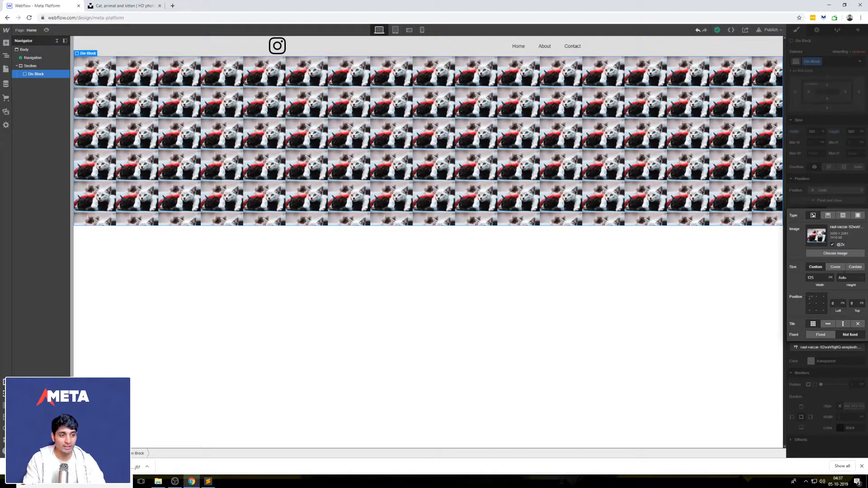
pyautogui.click(853, 268)
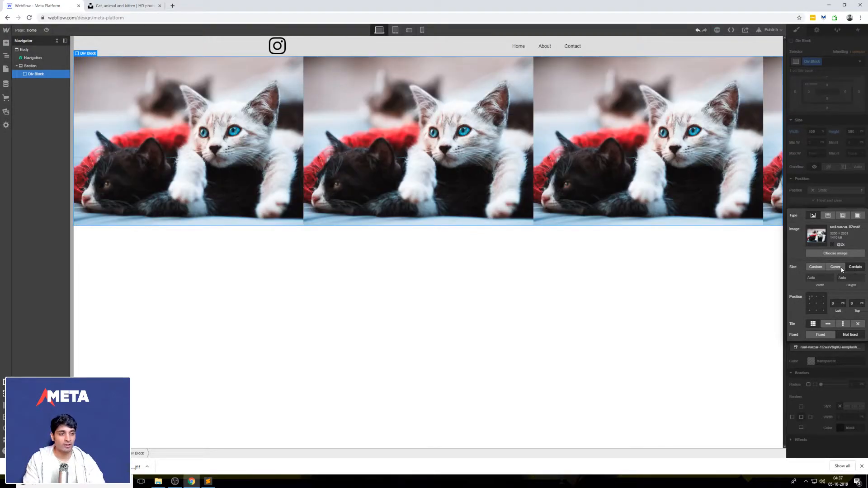
pyautogui.click(841, 269)
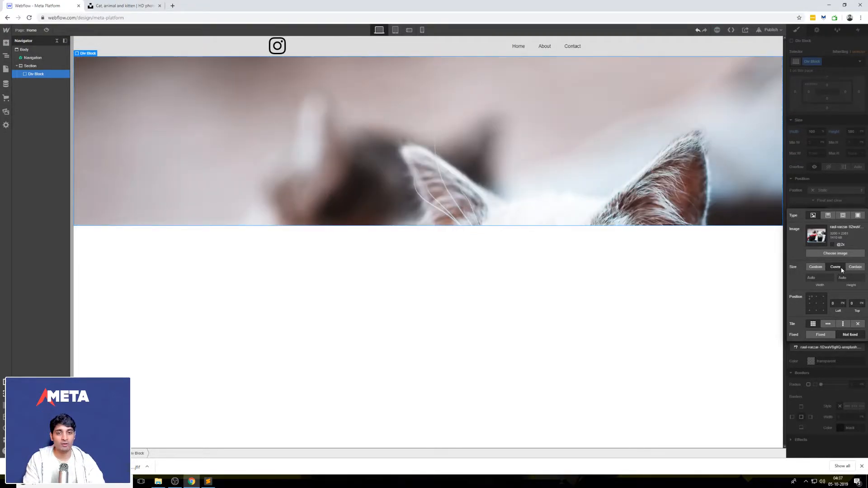
pyautogui.click(817, 303)
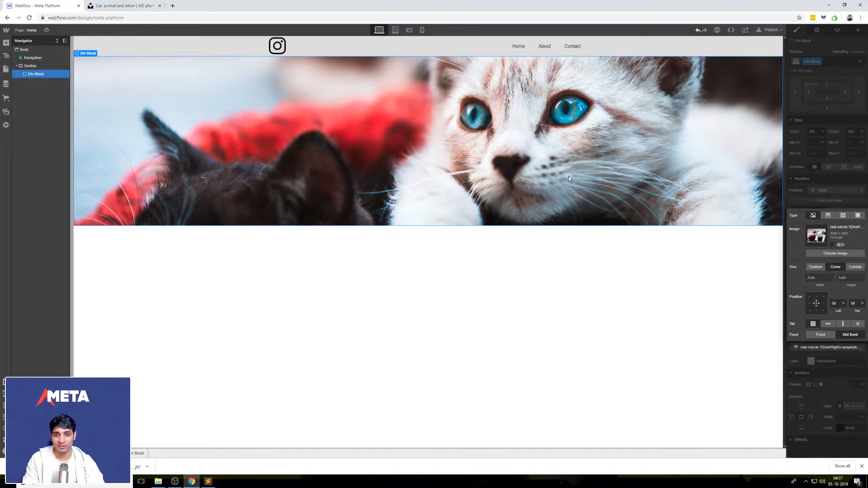
pyautogui.click(850, 187)
# - Set the height of the div block with the kitten background to 700 px
pyautogui.click(851, 131)
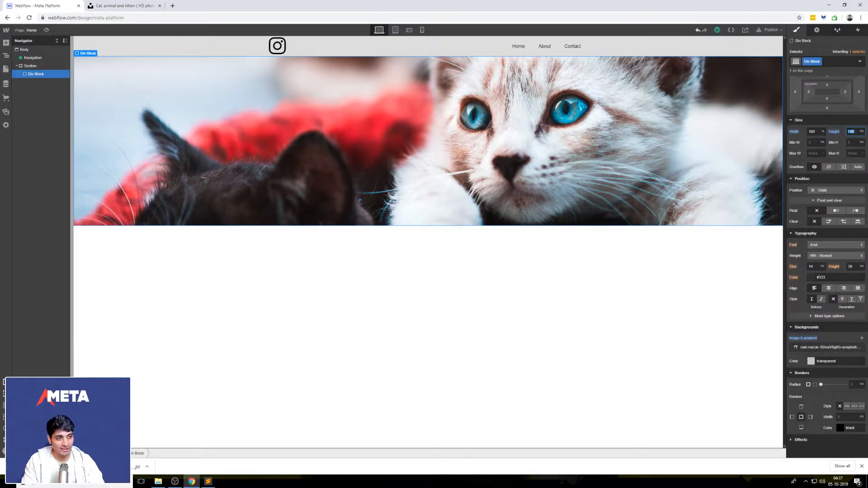
pyautogui.write('700')
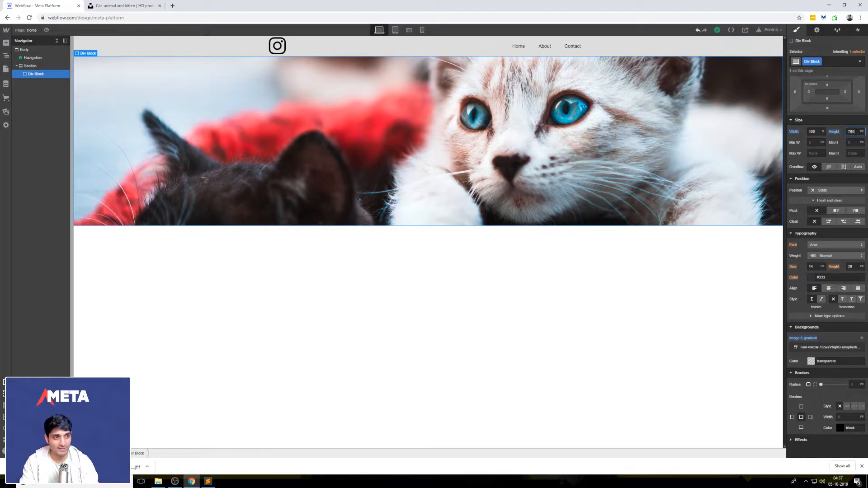
pyautogui.press('Return')
pyautogui.click(671, 355)
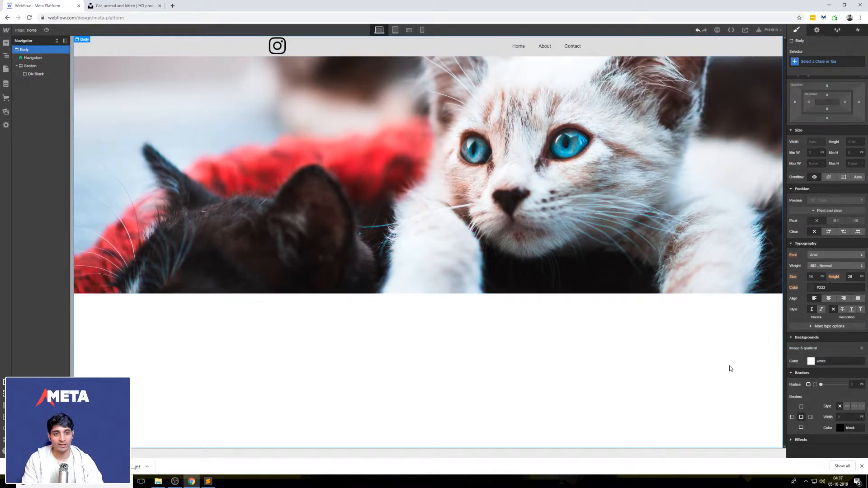
# - Edit the Navigation symbol and change the navbar's background color to white
pyautogui.click(726, 49)
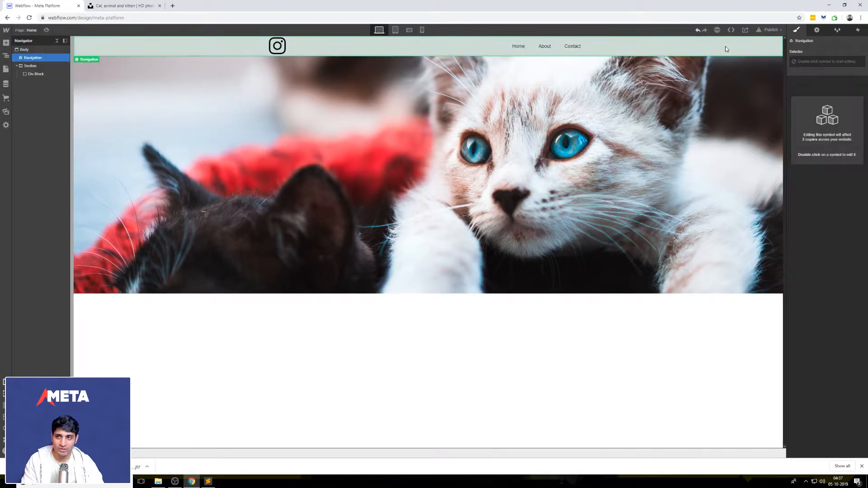
pyautogui.doubleClick(726, 49)
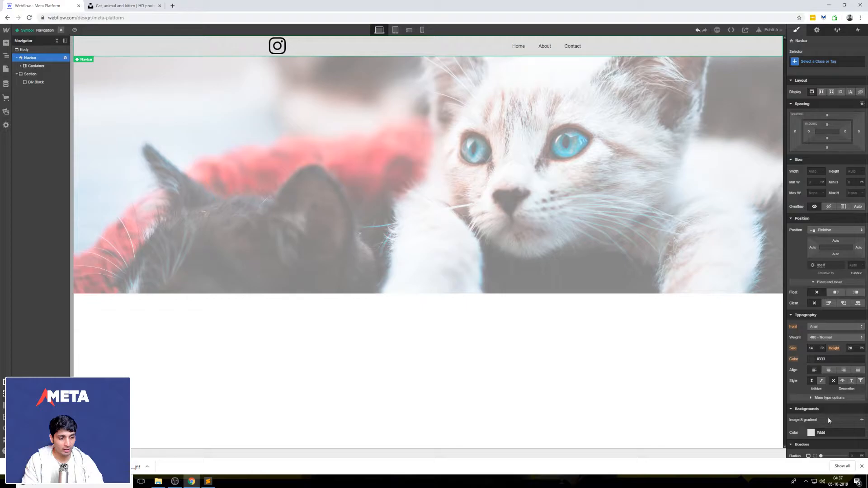
pyautogui.scroll(-1, 821, 411)
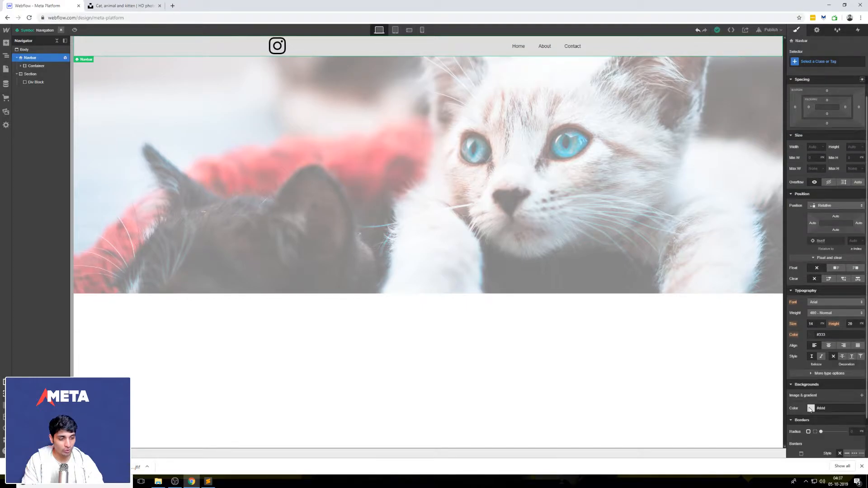
pyautogui.click(811, 409)
pyautogui.moveTo(808, 310); pyautogui.dragTo(782, 290)
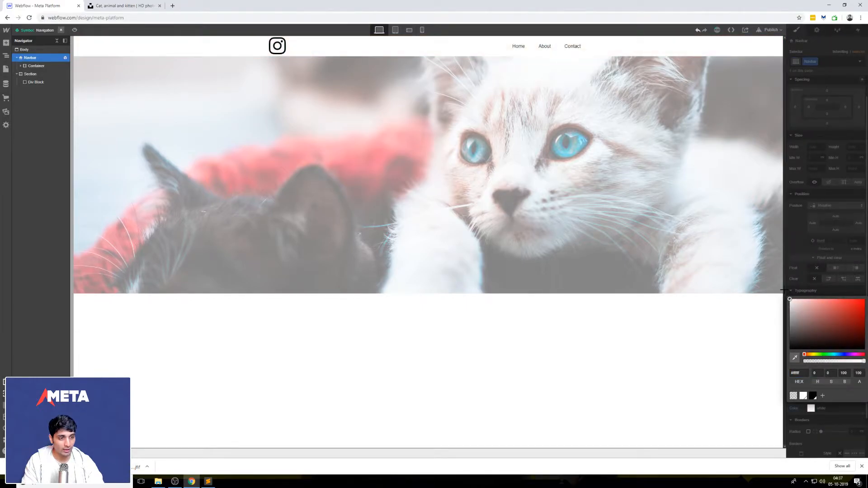
pyautogui.doubleClick(717, 306)
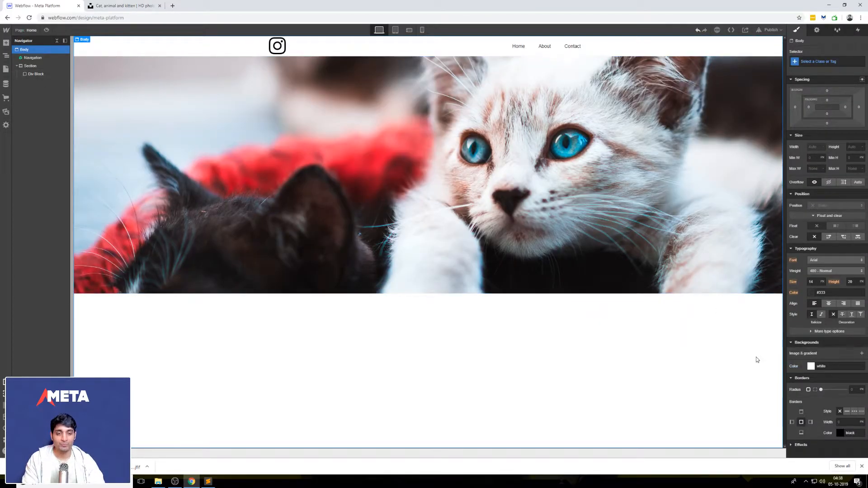
# - Add a Columns element with two equal columns (6 and 6) inside the div block holding the kitten background
pyautogui.click(599, 170)
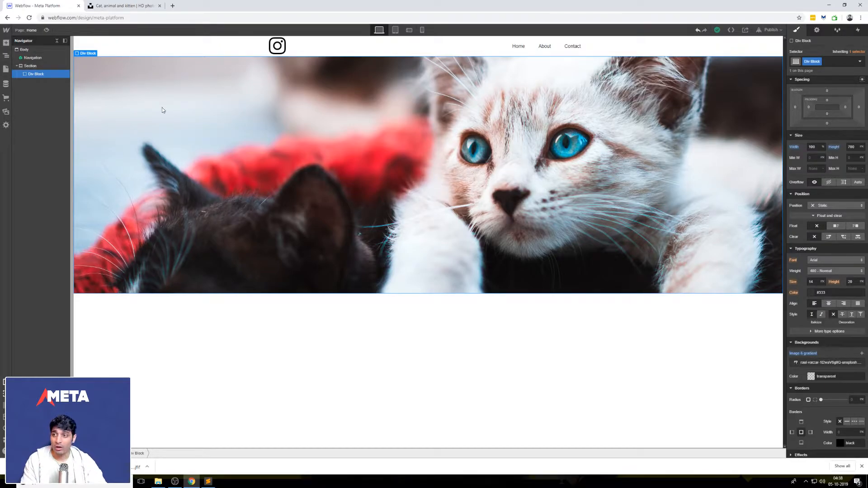
pyautogui.click(7, 43)
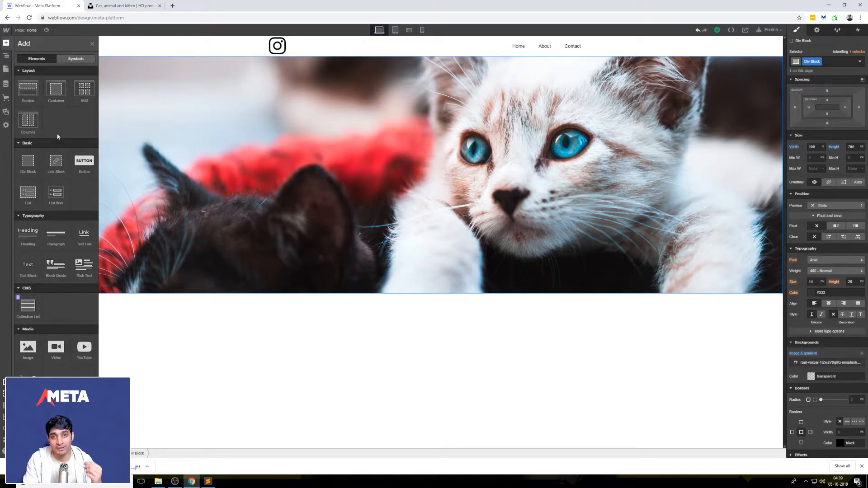
pyautogui.click(28, 128)
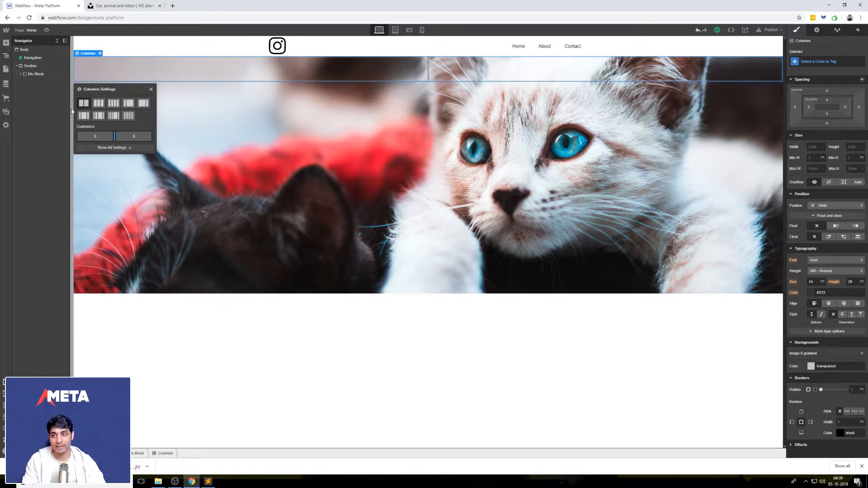
pyautogui.click(98, 104)
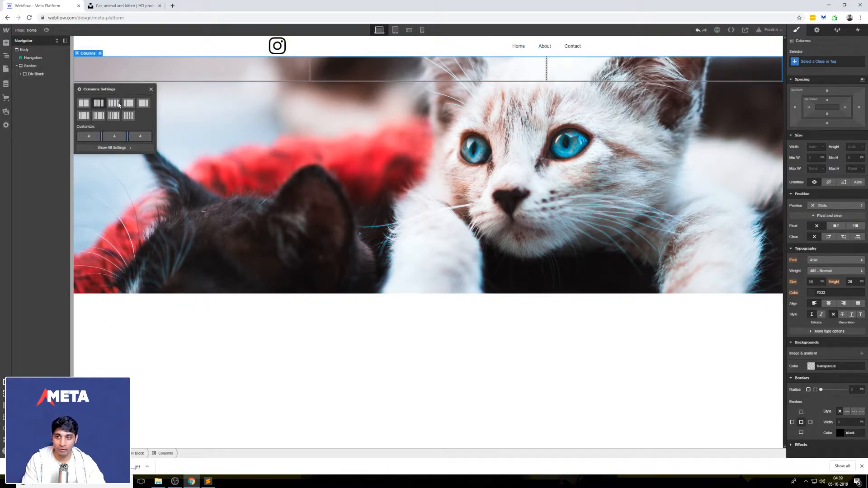
pyautogui.click(119, 104)
pyautogui.click(87, 105)
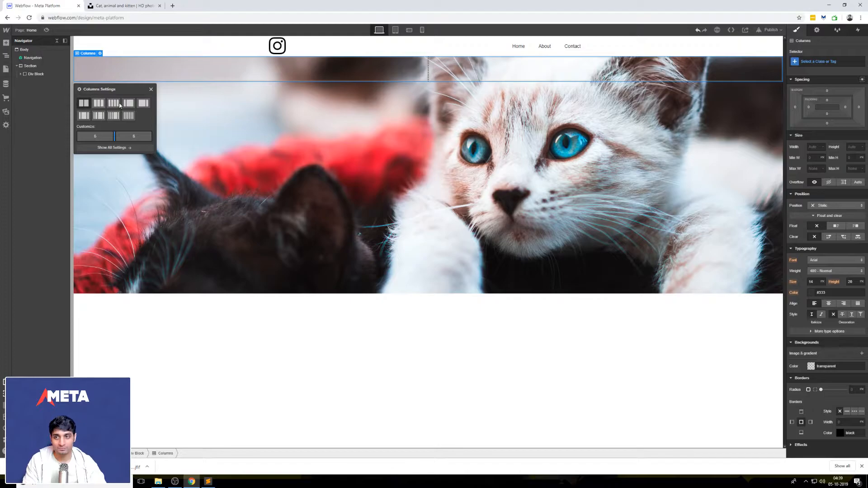
pyautogui.click(151, 89)
pyautogui.click(20, 74)
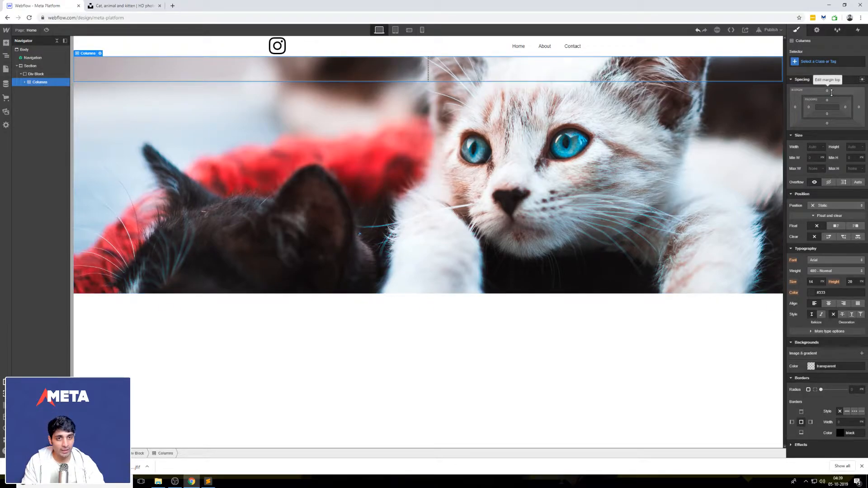
# - Undo a trial top margin on the columns and give the parent div block about 138 px of top padding instead
pyautogui.moveTo(827, 90); pyautogui.dragTo(857, 11)
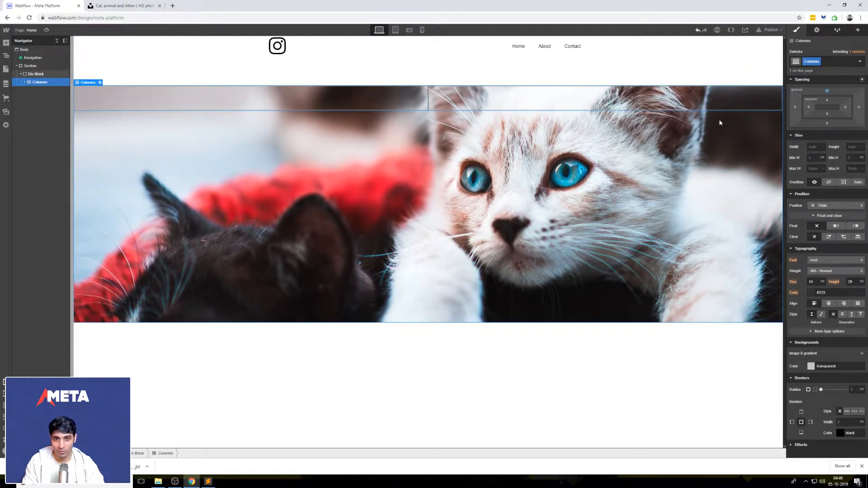
pyautogui.hotkey('ctrl', 'z')
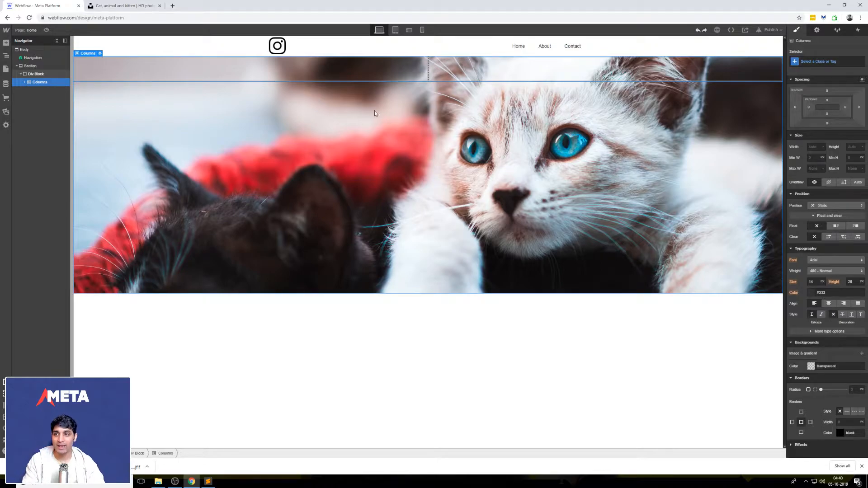
pyautogui.click(44, 73)
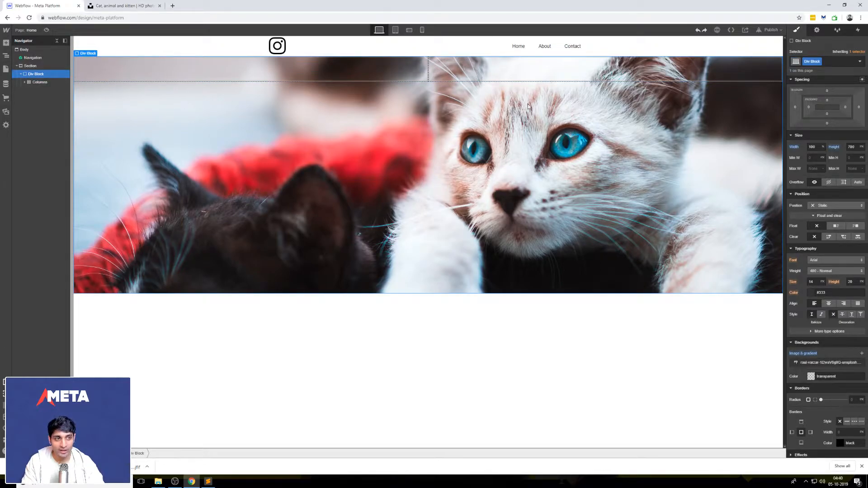
pyautogui.moveTo(827, 100); pyautogui.dragTo(828, 248)
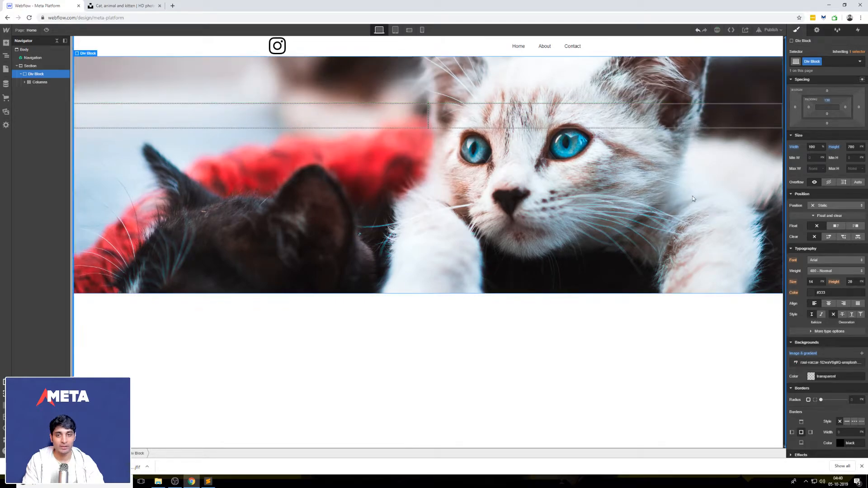
# - Add a Paragraph element to Column 1 over the kitten background
pyautogui.click(42, 82)
pyautogui.click(25, 82)
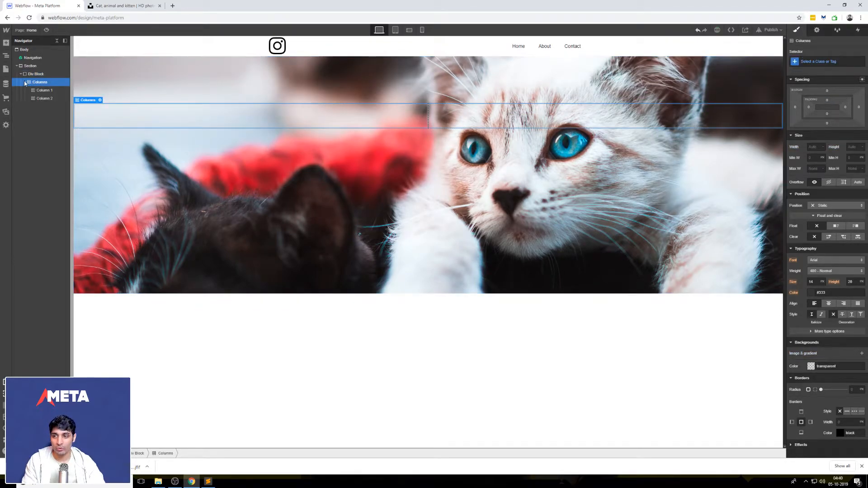
pyautogui.click(261, 116)
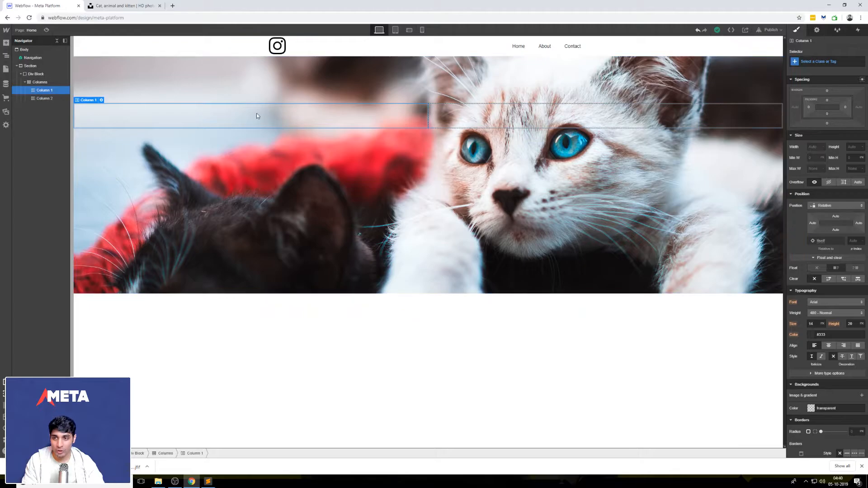
pyautogui.click(6, 43)
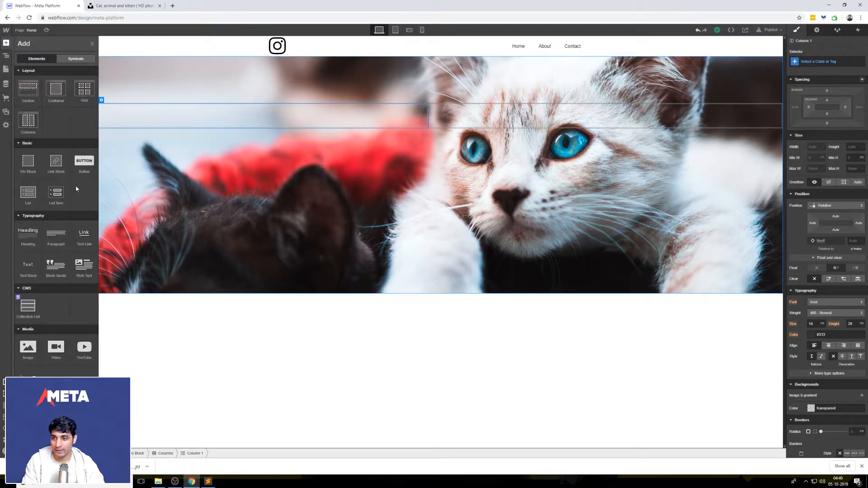
pyautogui.moveTo(53, 245); pyautogui.dragTo(271, 116)
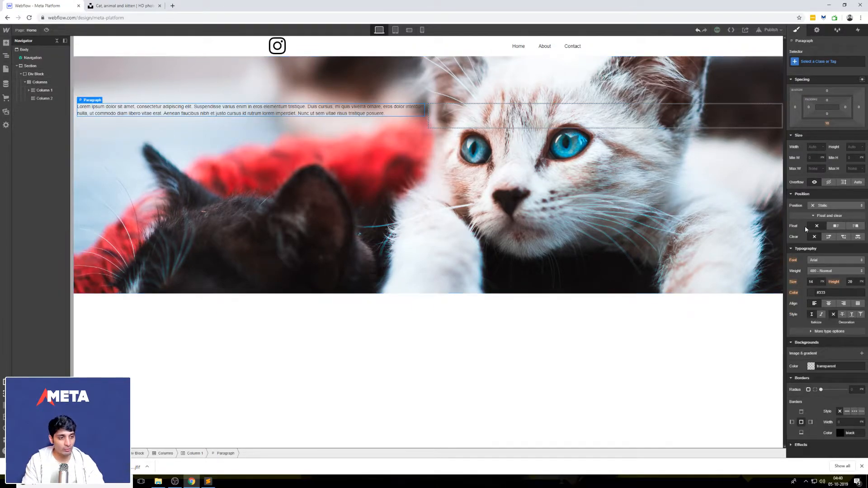
# - Set the paragraph's font size to 50 px and its line height to 50 px
pyautogui.click(810, 282)
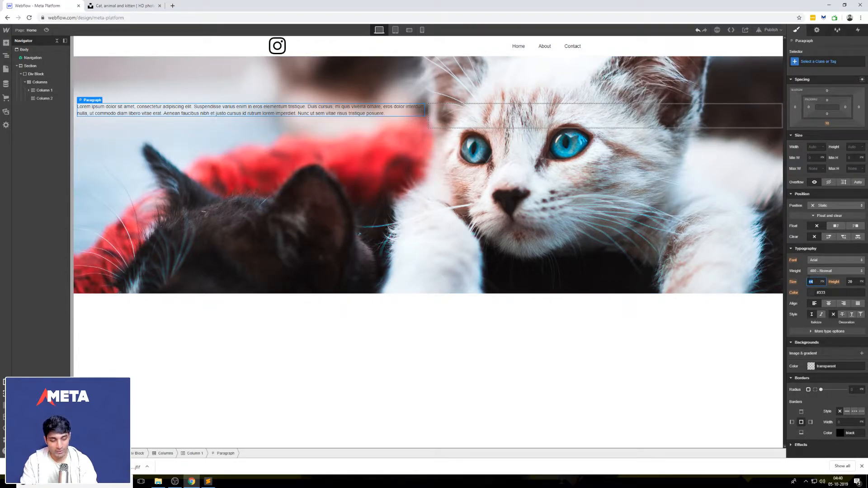
pyautogui.write('50')
pyautogui.click(844, 280)
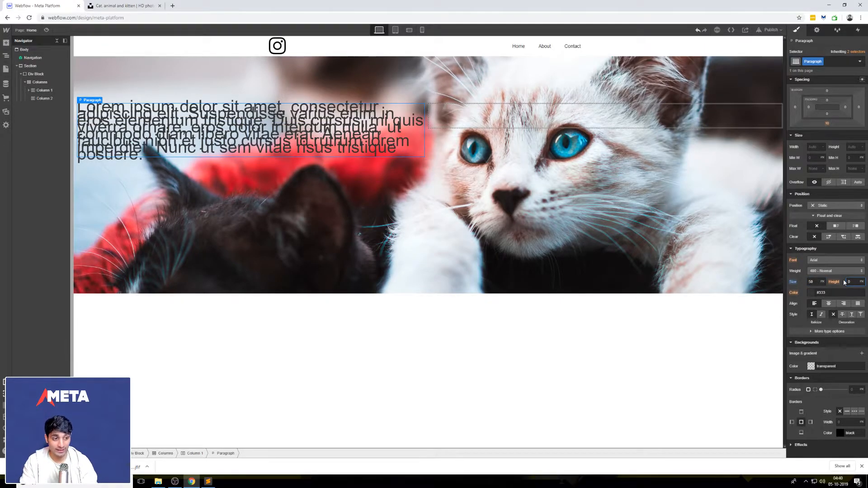
pyautogui.write('50')
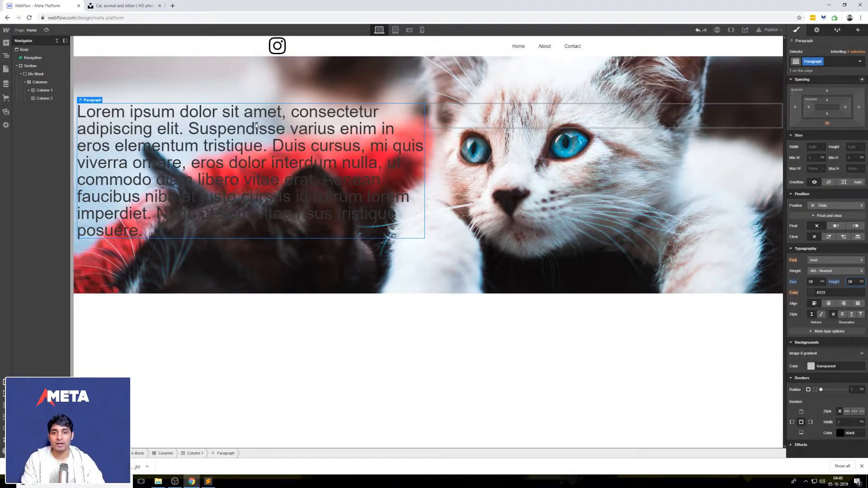
# - Change the text color of the paragraph in Column 1 to white
pyautogui.click(276, 130)
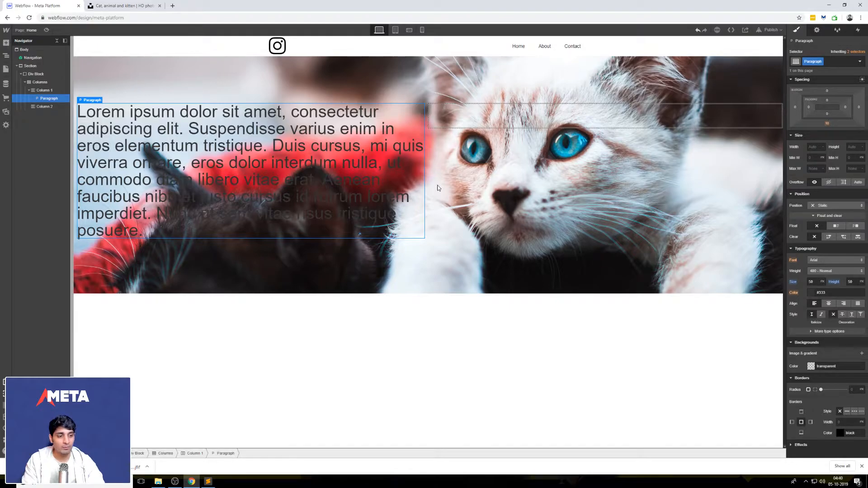
pyautogui.click(811, 292)
pyautogui.moveTo(802, 305); pyautogui.dragTo(789, 300)
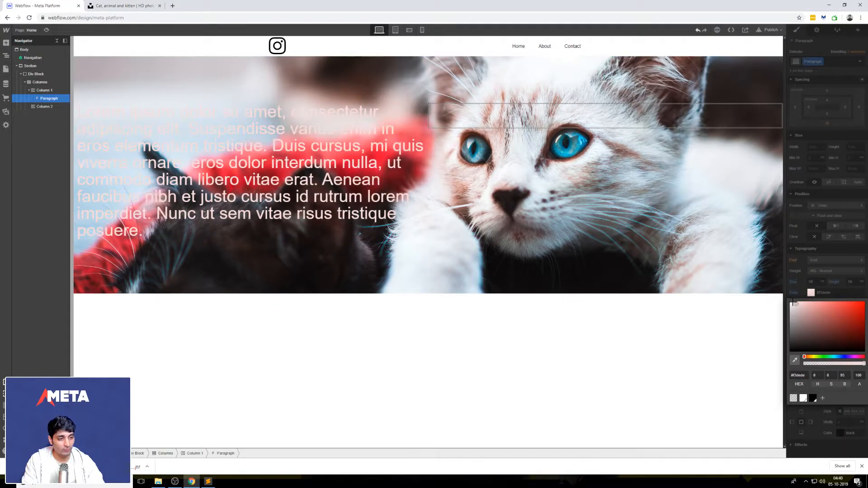
pyautogui.click(832, 289)
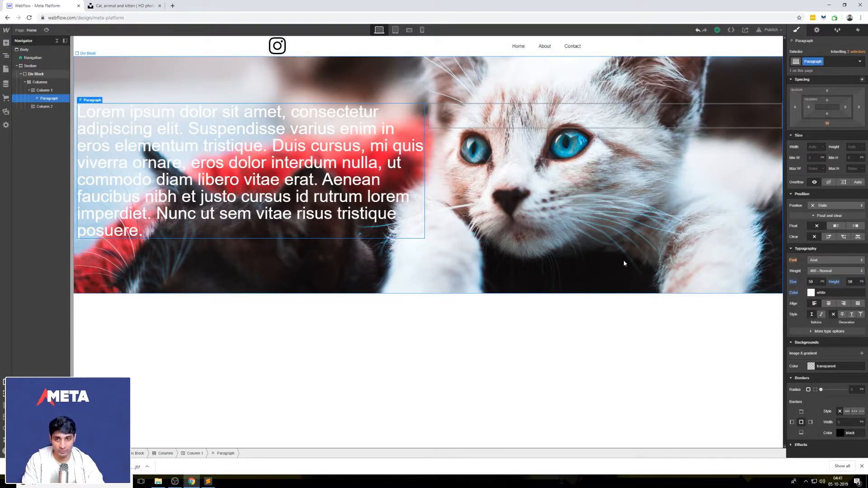
# - Select the div block that holds the kitten photo and look through its effects settings
pyautogui.click(684, 281)
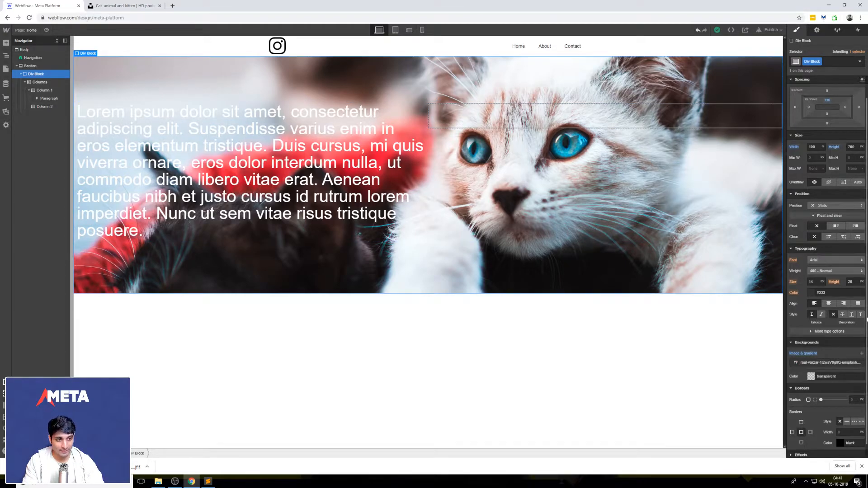
pyautogui.scroll(-1, 865, 346)
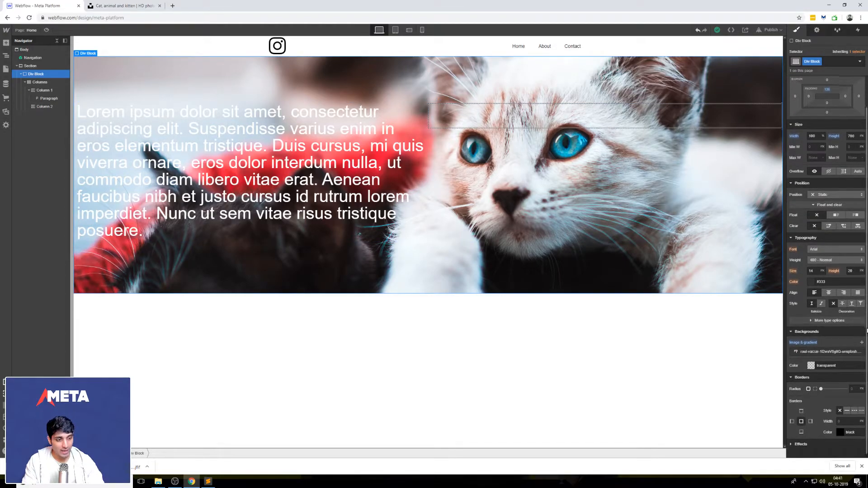
pyautogui.click(792, 440)
pyautogui.scroll(-2, 864, 364)
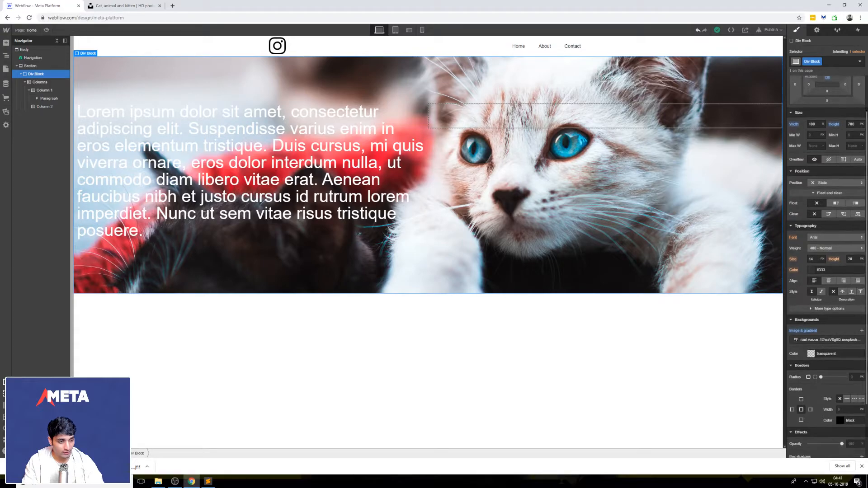
pyautogui.click(792, 385)
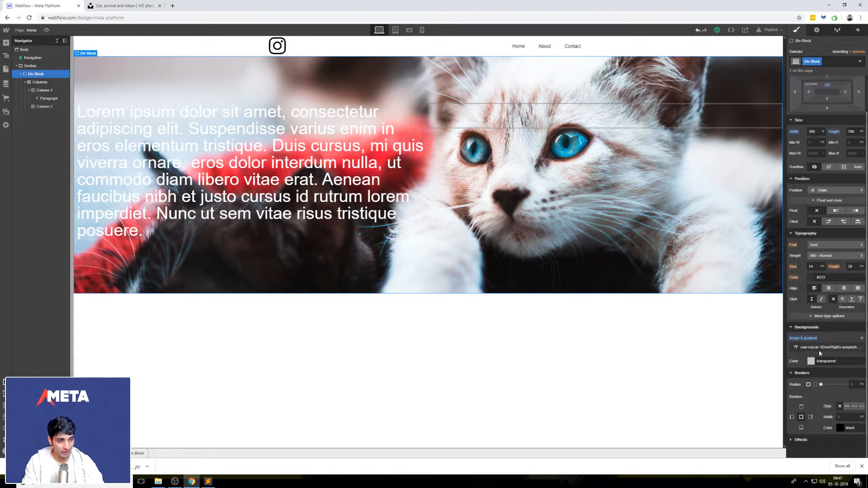
# - Try a linear gradient from black to #474747 over the div block's kitten background, and remove that layer
pyautogui.click(863, 338)
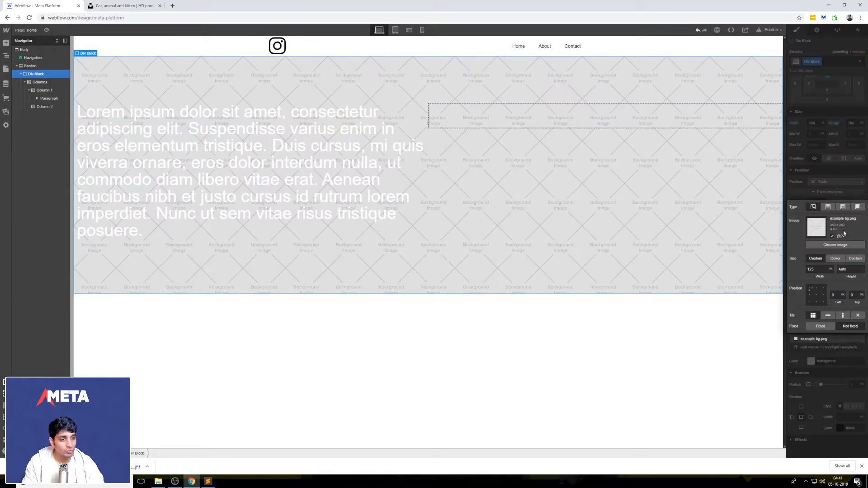
pyautogui.click(834, 208)
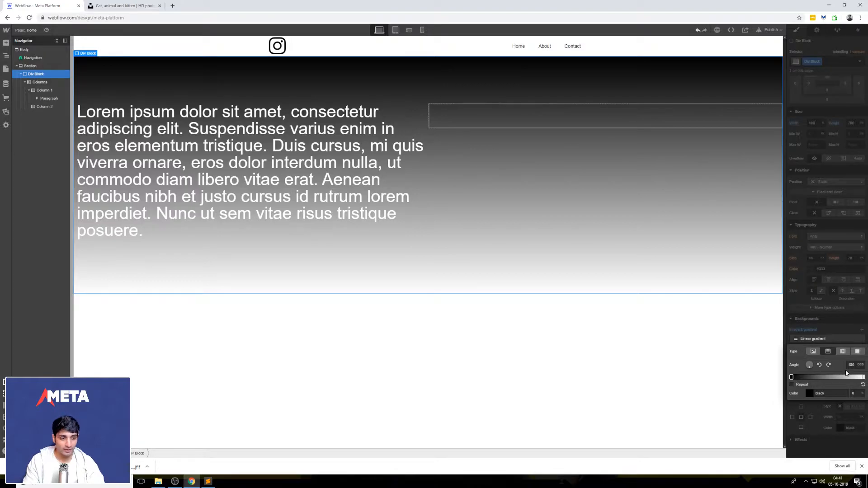
pyautogui.click(809, 393)
pyautogui.moveTo(793, 314); pyautogui.dragTo(777, 317)
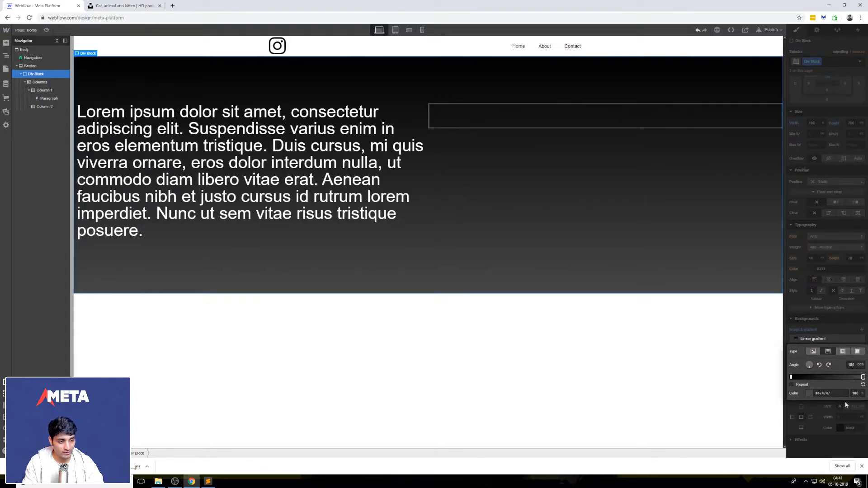
pyautogui.click(845, 404)
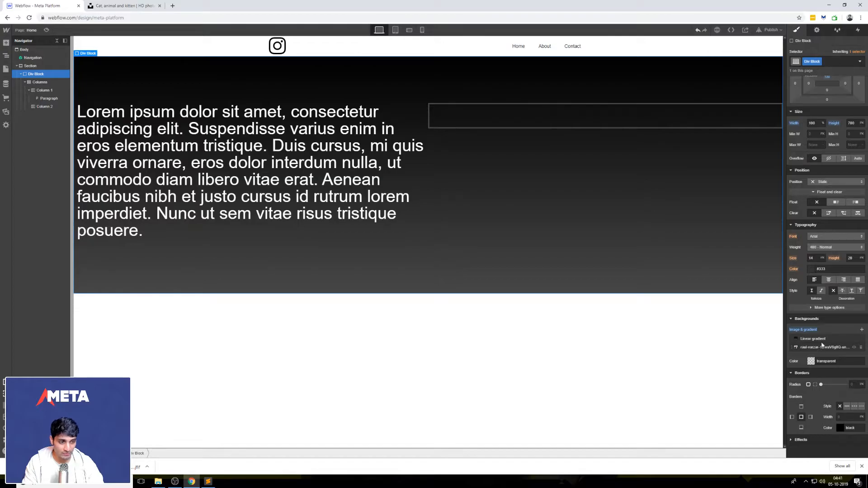
pyautogui.click(821, 340)
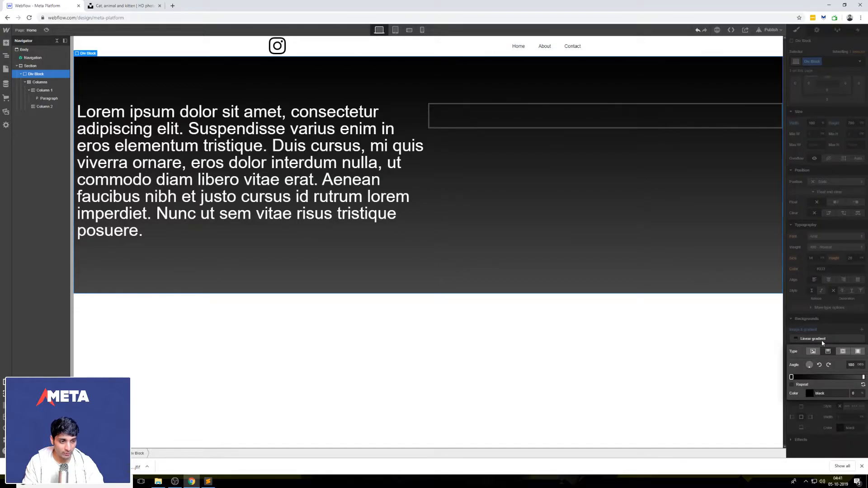
pyautogui.click(845, 337)
pyautogui.click(862, 340)
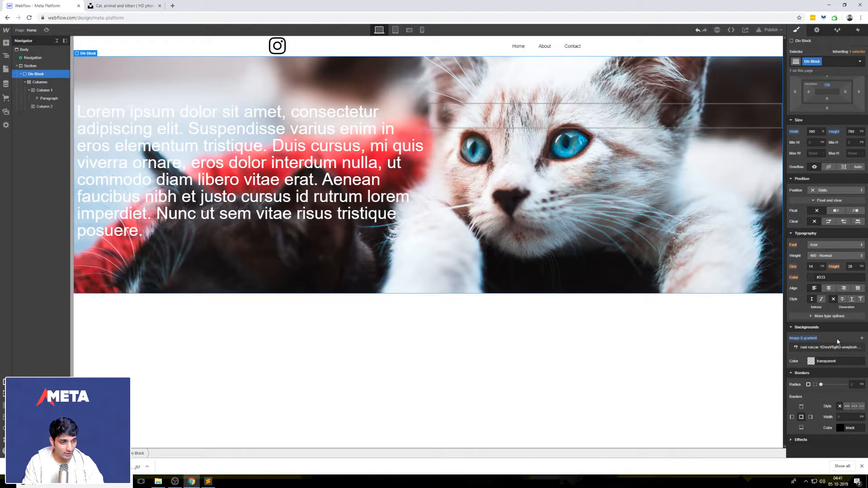
# - Add a solid color overlay of rgba(255, 64, 64, 0.66) above the kitten photo in the div block's background
pyautogui.click(862, 330)
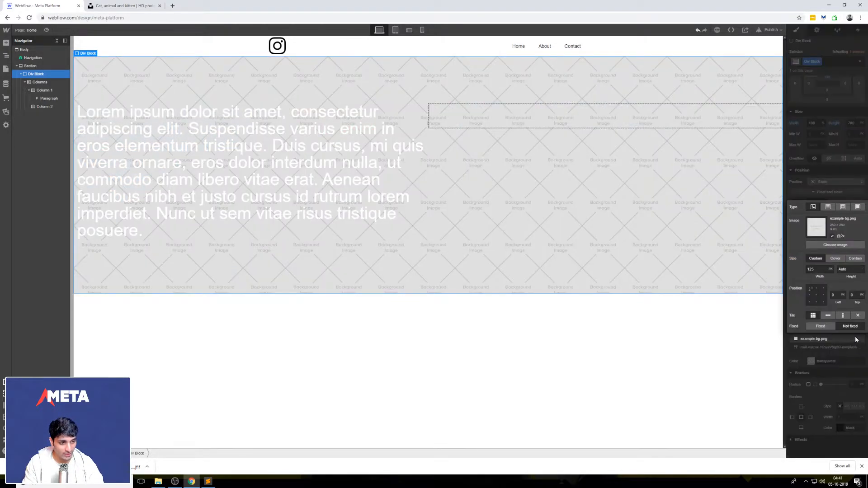
pyautogui.click(858, 208)
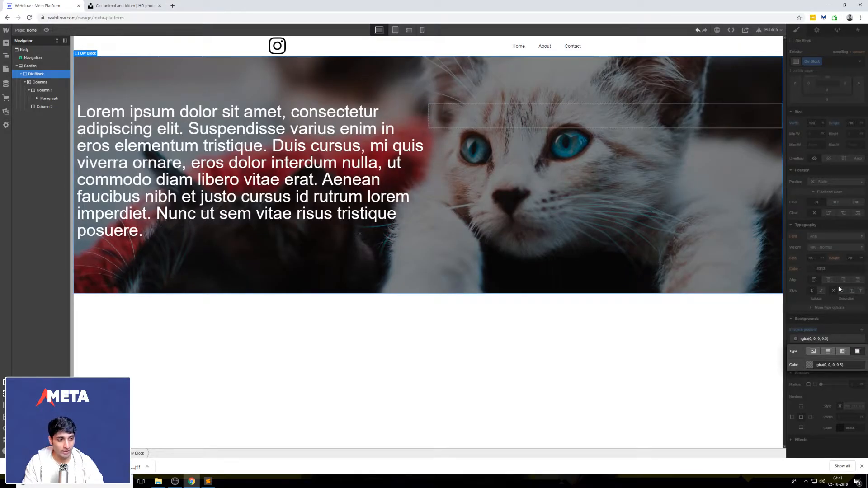
pyautogui.click(810, 365)
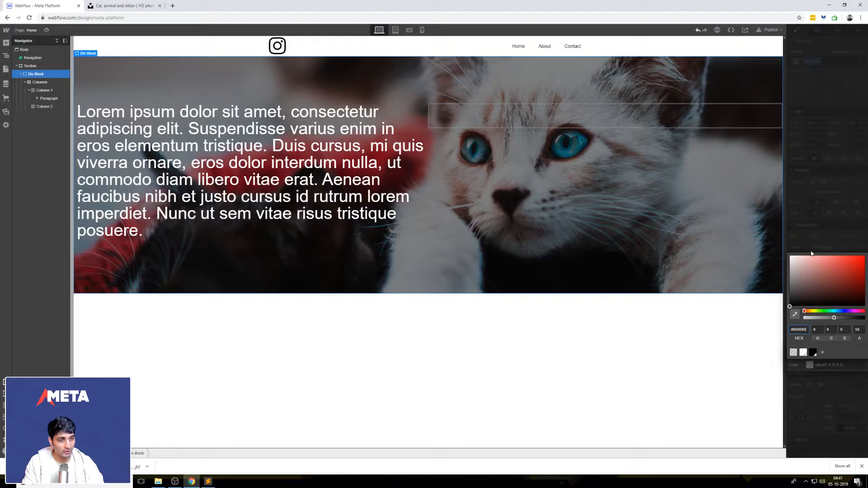
pyautogui.moveTo(814, 269); pyautogui.dragTo(847, 256)
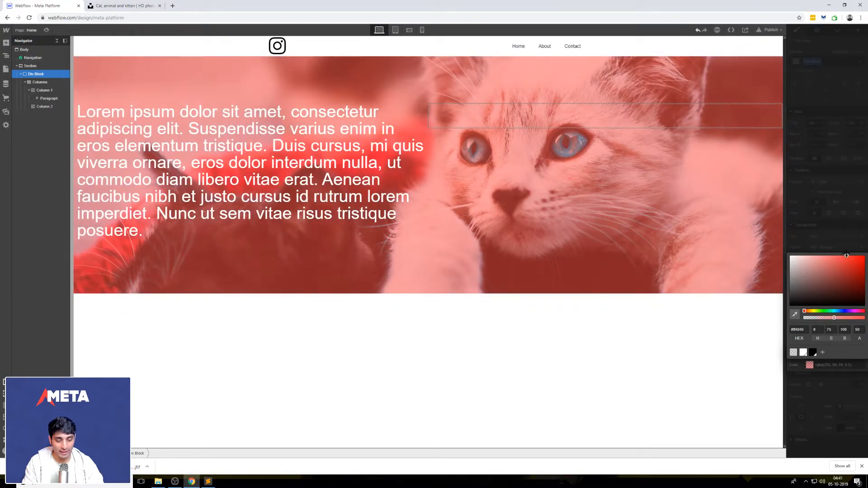
pyautogui.moveTo(834, 318); pyautogui.dragTo(844, 318)
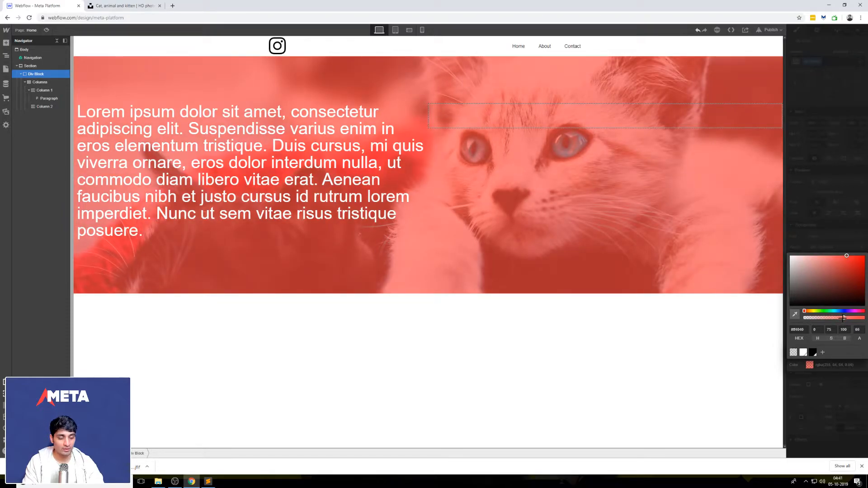
pyautogui.click(846, 374)
pyautogui.click(833, 329)
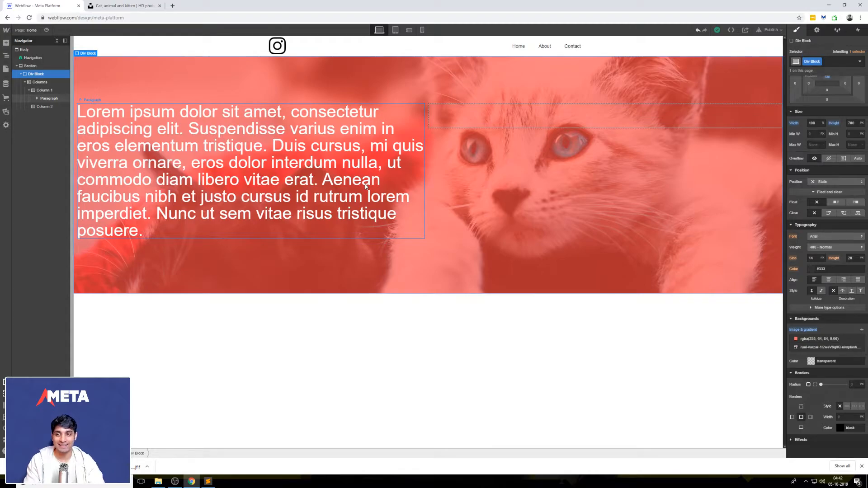
# - Give the Columns element a small, equal left and right padding
pyautogui.click(359, 172)
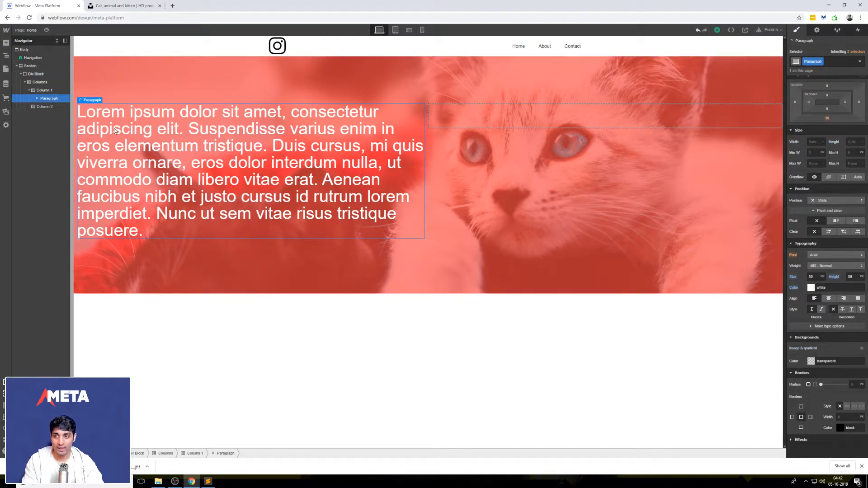
pyautogui.click(48, 83)
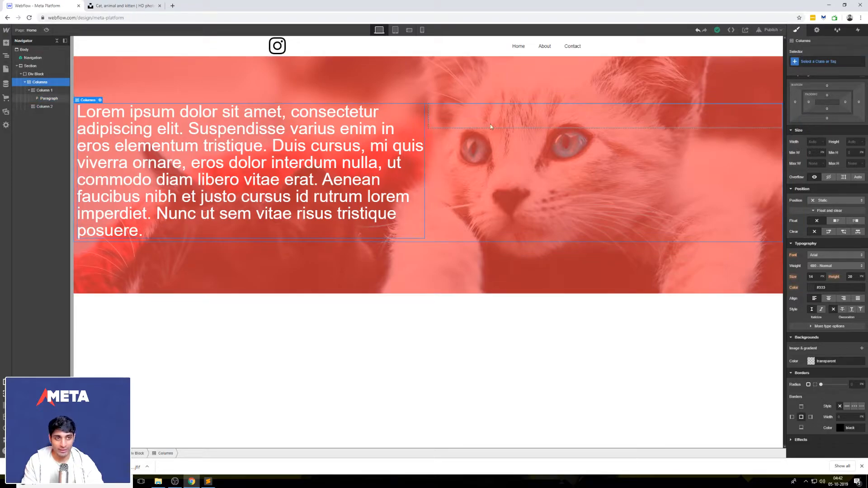
pyautogui.moveTo(812, 101); pyautogui.dragTo(833, 104)
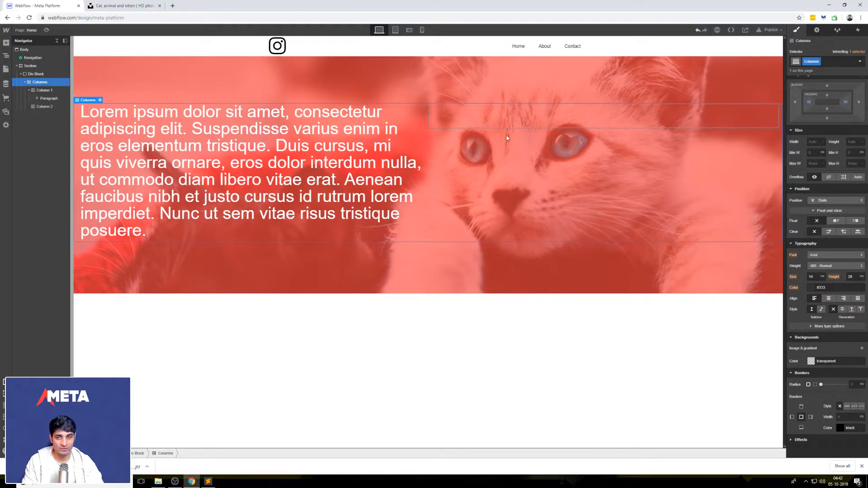
pyautogui.click(181, 269)
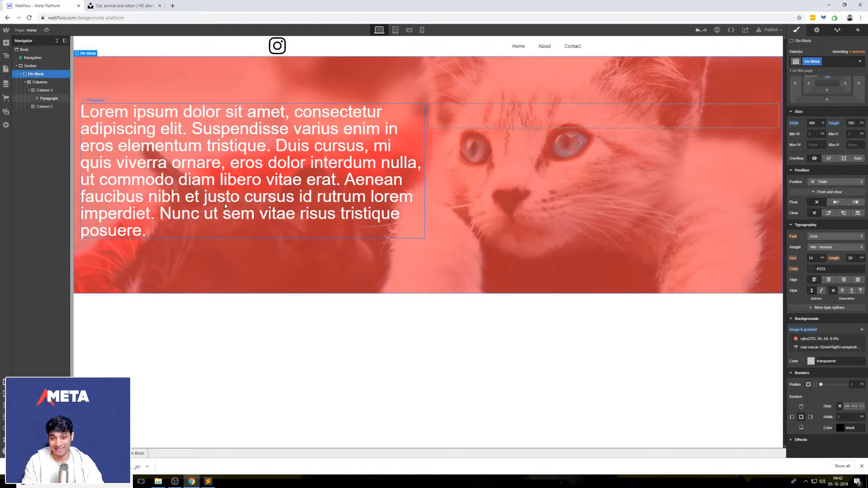
# - Change the font of the paragraph in Column 1 to Montserrat
pyautogui.click(237, 157)
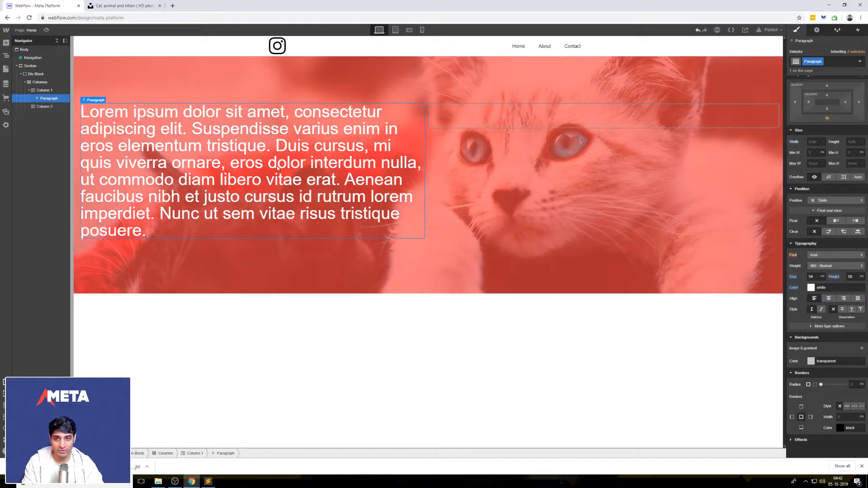
pyautogui.click(838, 255)
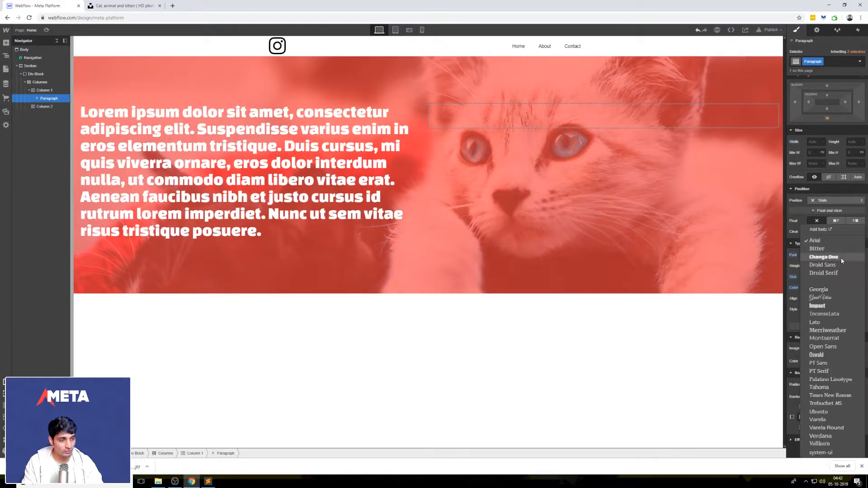
pyautogui.click(823, 338)
# - Set the paragraph's font size to 40 px and its line height to 40 px
pyautogui.click(811, 277)
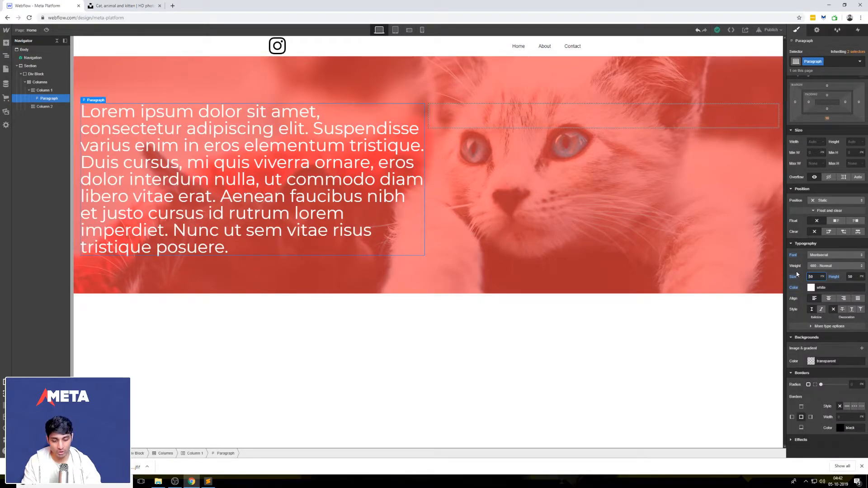
pyautogui.write('40')
pyautogui.press('Return')
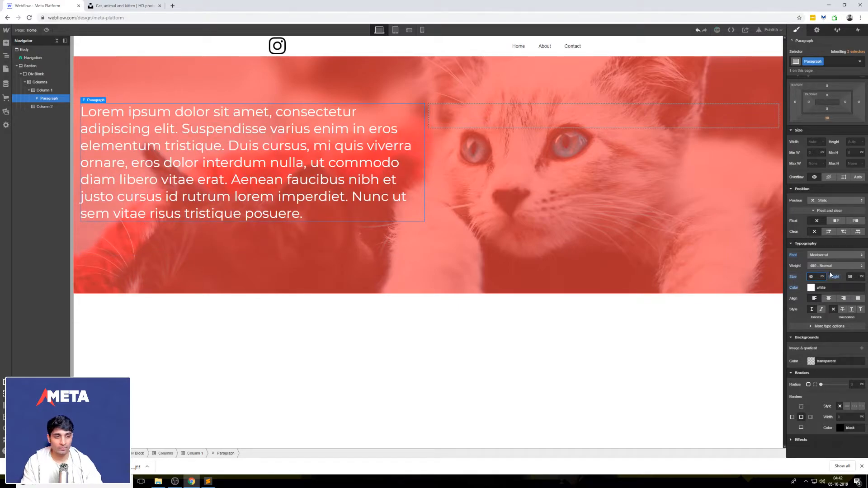
pyautogui.click(848, 276)
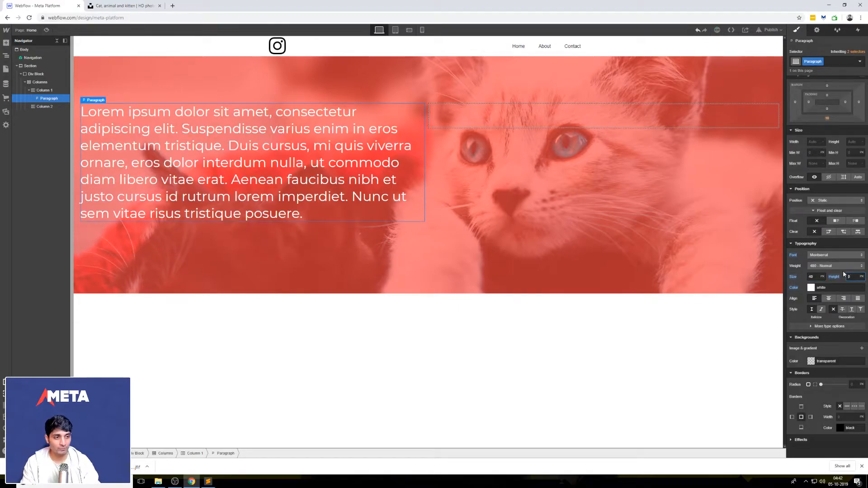
pyautogui.write('40')
pyautogui.click(346, 221)
pyautogui.click(329, 181)
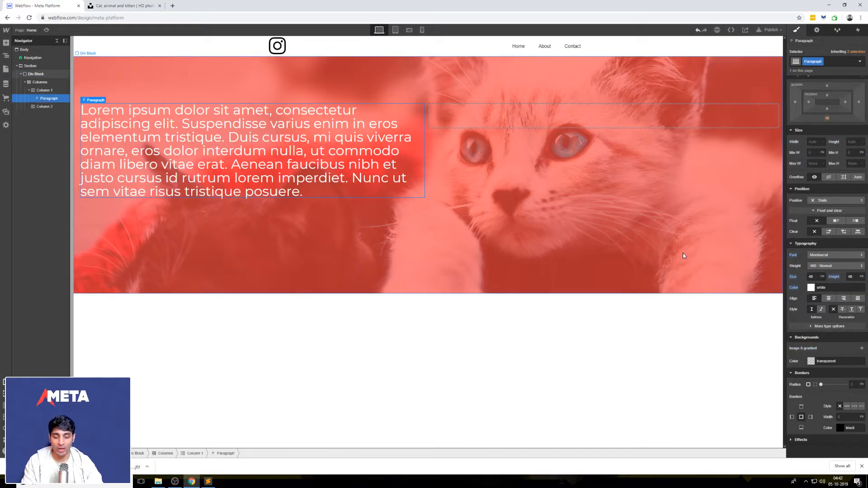
# - Add a text shadow to the paragraph with a distance of 8 px and a blur of 14 px
pyautogui.click(795, 440)
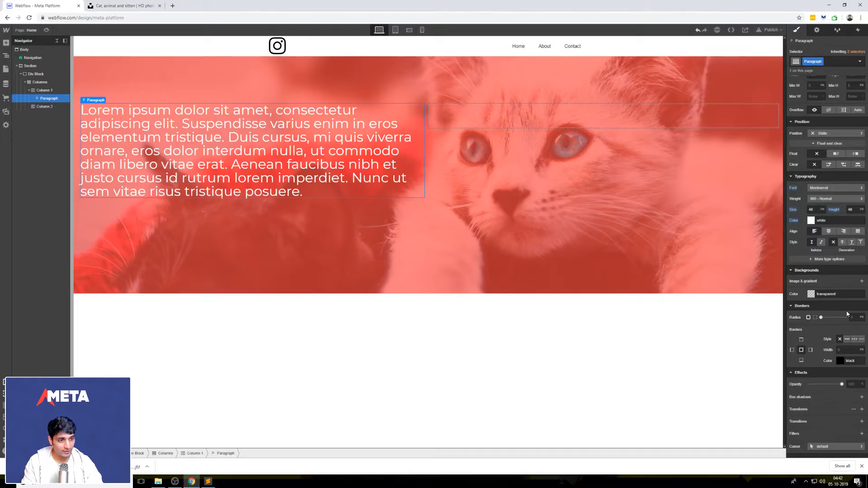
pyautogui.click(813, 260)
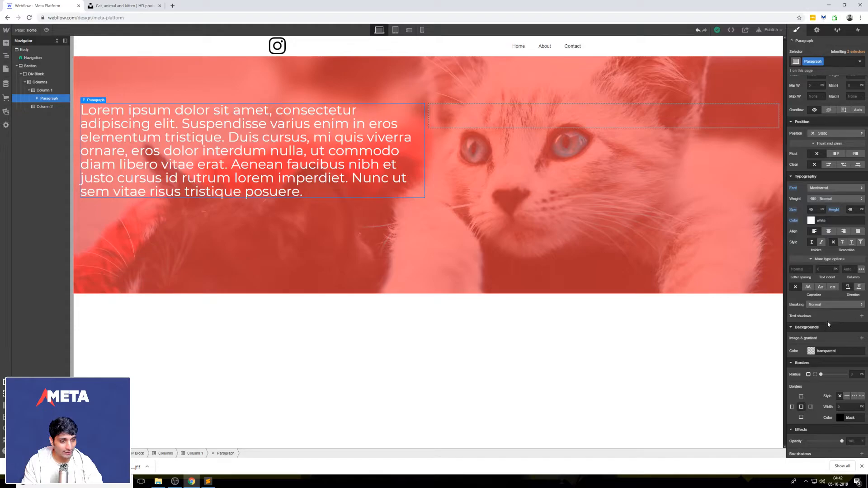
pyautogui.click(791, 332)
pyautogui.click(793, 339)
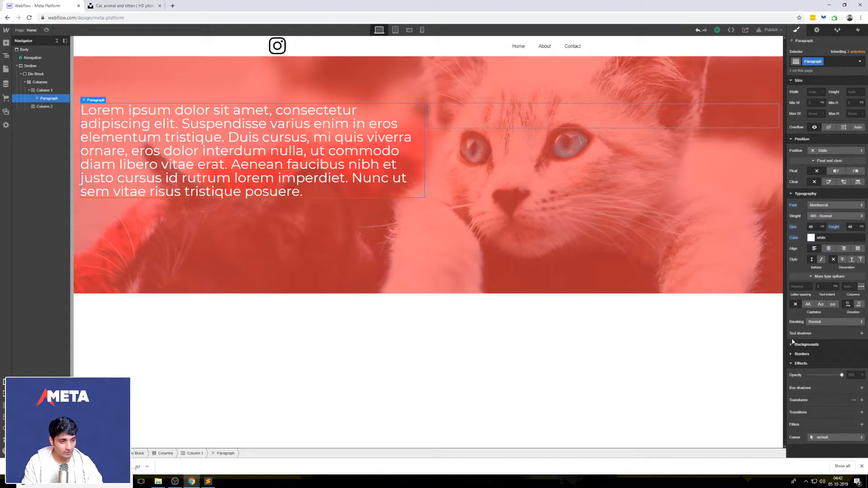
pyautogui.click(793, 365)
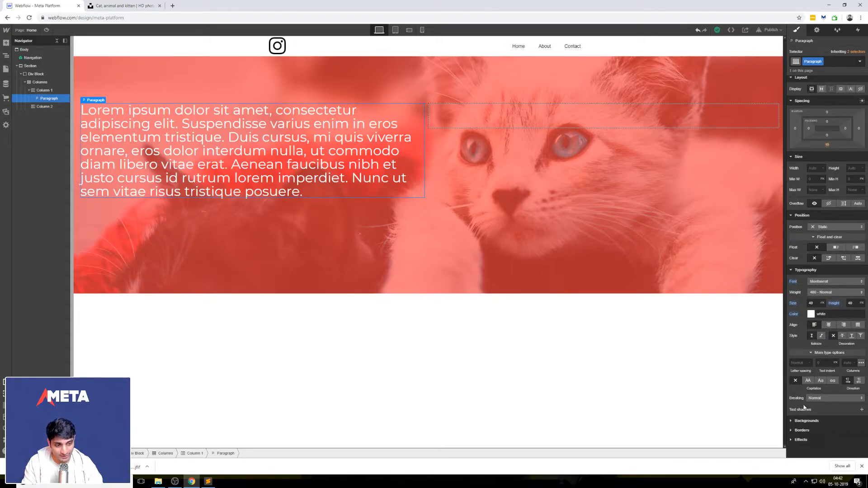
pyautogui.click(861, 411)
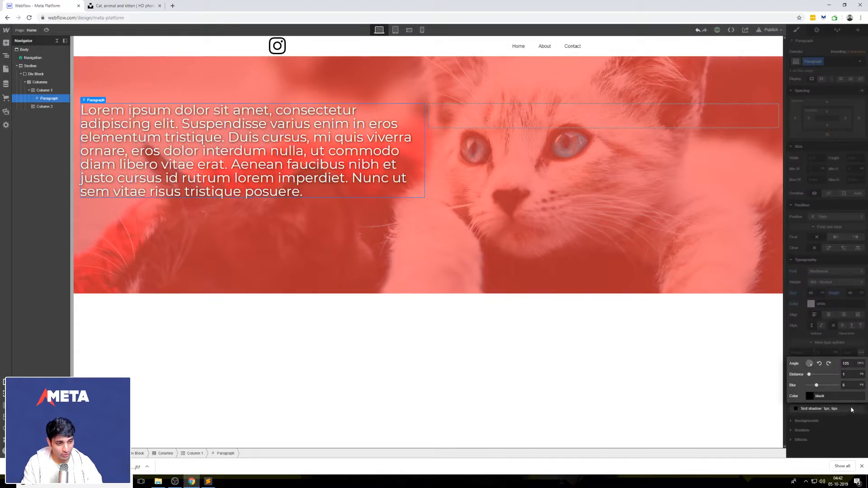
pyautogui.moveTo(817, 385)
pyautogui.mouseDown()
pyautogui.moveTo(828, 386)
pyautogui.moveTo(819, 375)
pyautogui.mouseUp()
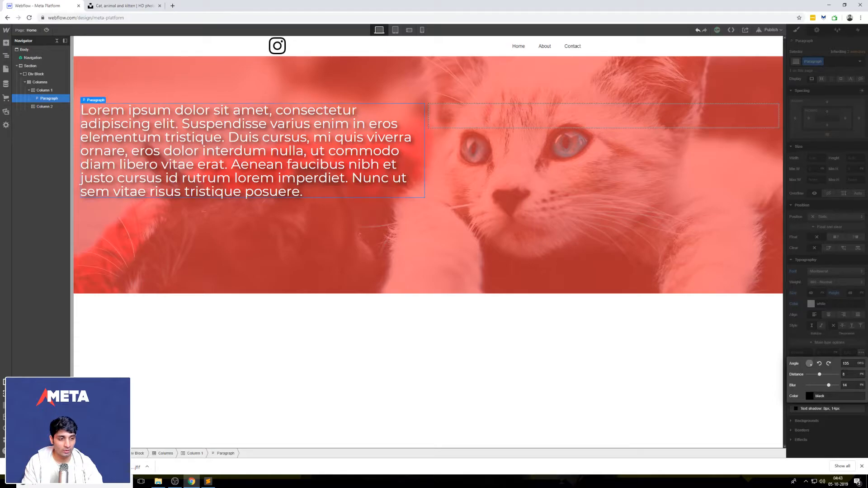
# - Lower the opacity of the paragraph's black text shadow to about 72%
pyautogui.click(810, 396)
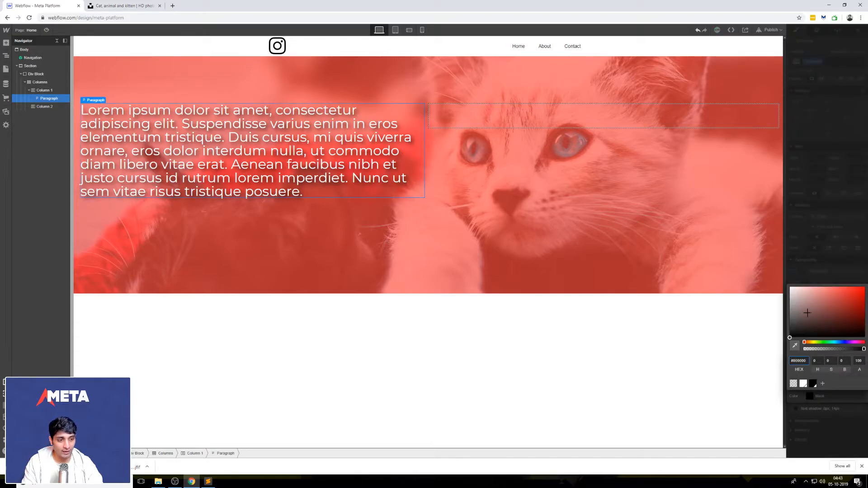
pyautogui.moveTo(863, 349); pyautogui.dragTo(847, 352)
pyautogui.click(769, 320)
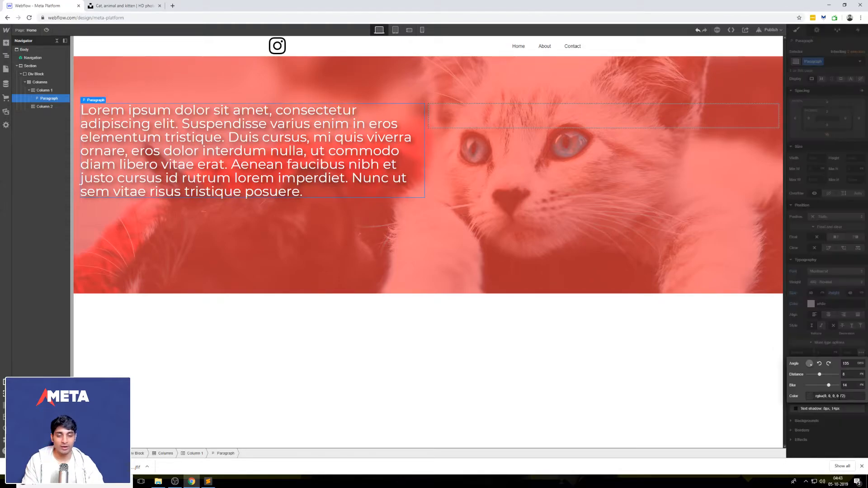
pyautogui.click(661, 277)
pyautogui.click(308, 141)
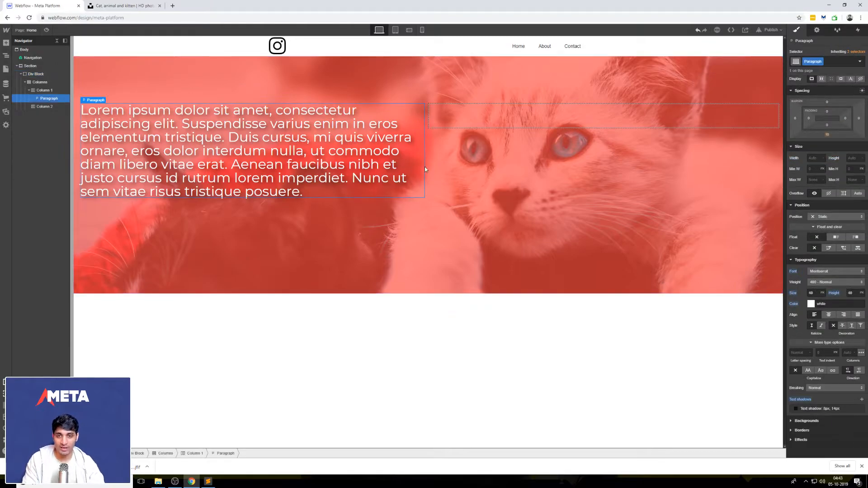
# - Replace the paragraph's placeholder text in Column 1 with "Why not adopt a cat today. They are absolutely"
pyautogui.click(452, 90)
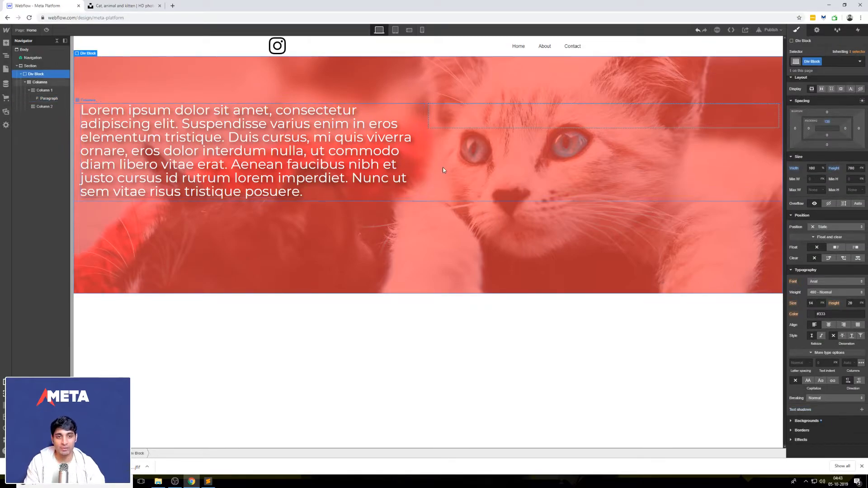
pyautogui.click(283, 151)
pyautogui.hotkey('ctrl', 'a')
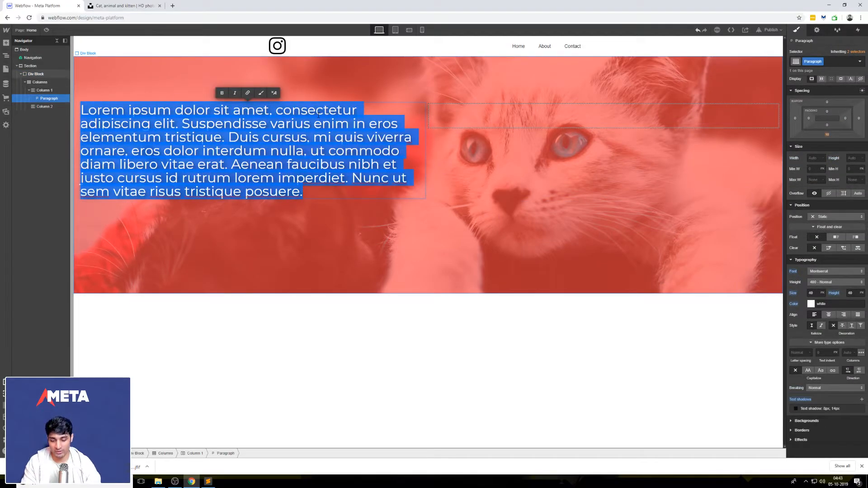
pyautogui.write('Why not adopy')
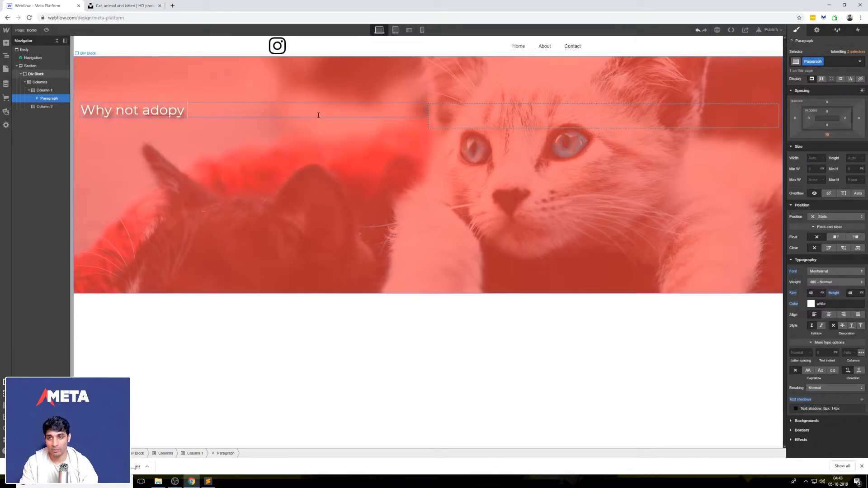
pyautogui.press('BackSpace')
pyautogui.write('t a ca')
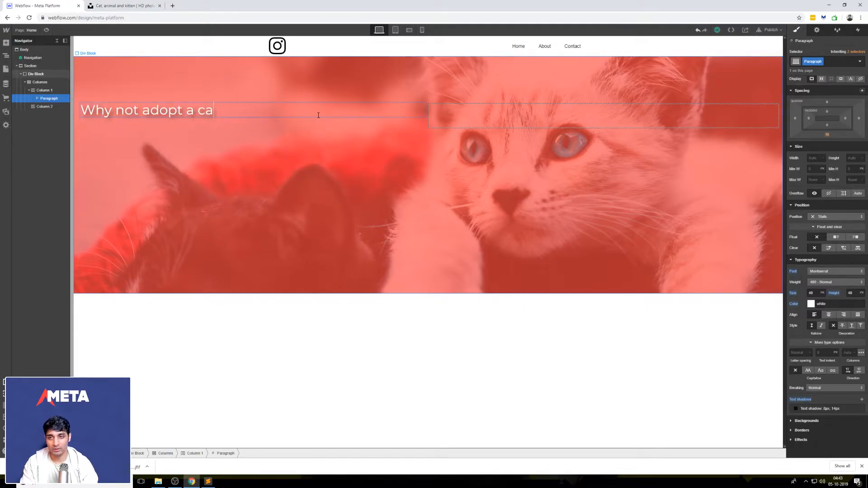
pyautogui.write('t today. They are ')
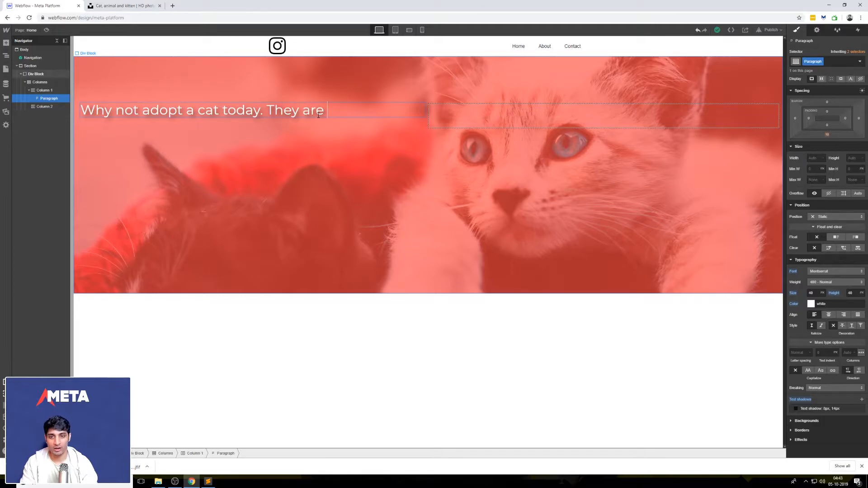
pyautogui.write('absolutely')
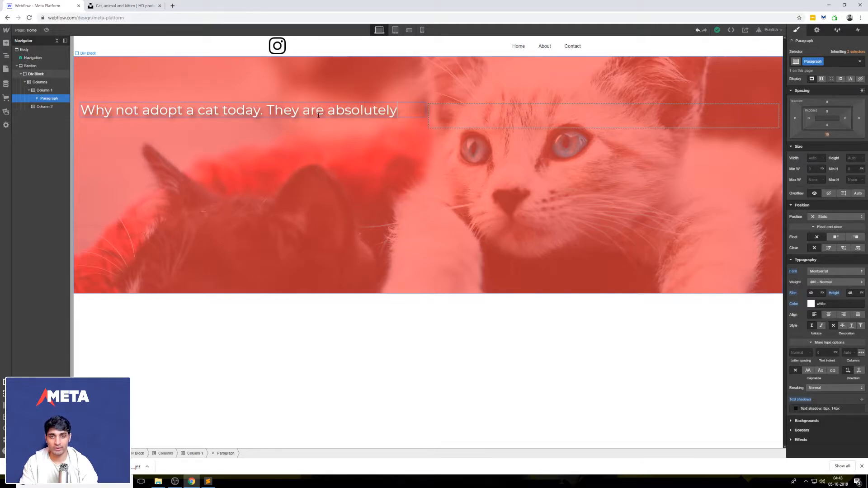
# - Complete the paragraph with "evil and you do not want to miss out on the horror of having one in your house."
pyautogui.write(' evil and you don')
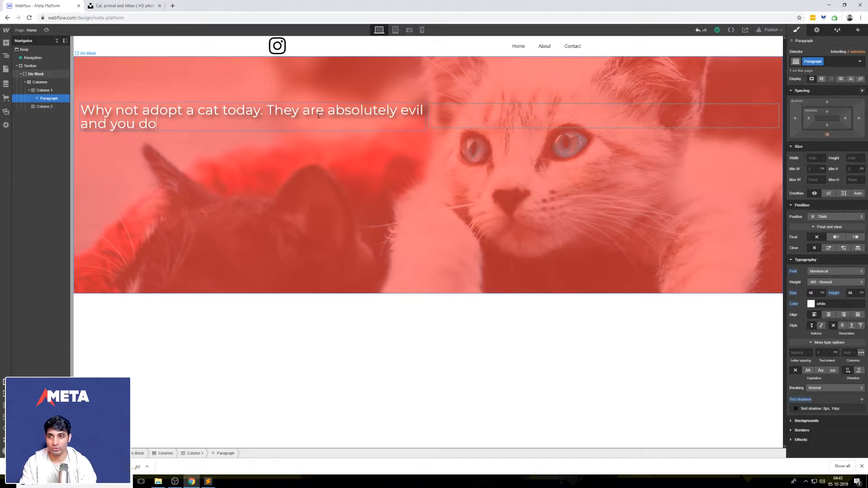
pyautogui.press('BackSpace')
pyautogui.press('BackSpace')
pyautogui.write('not wa')
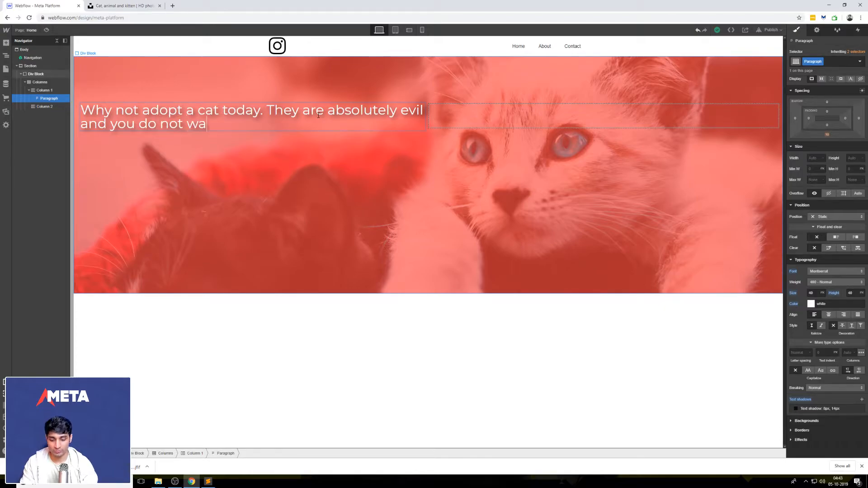
pyautogui.write('nt to miss out on ')
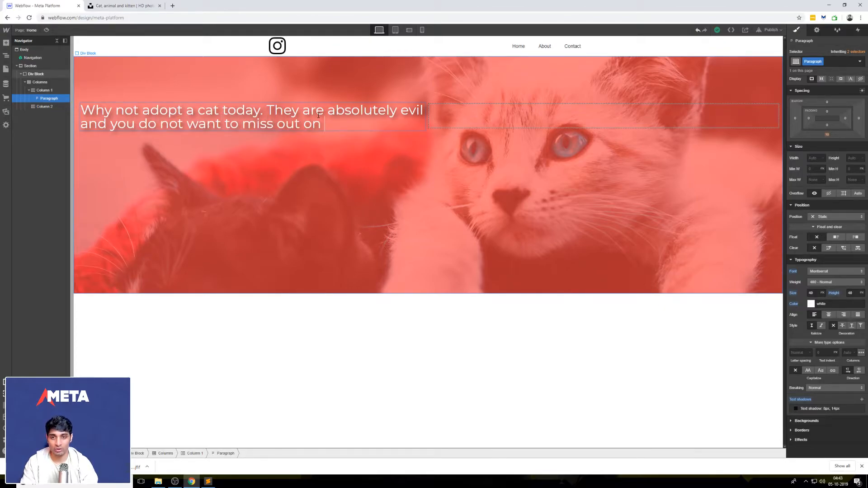
pyautogui.write('the horro')
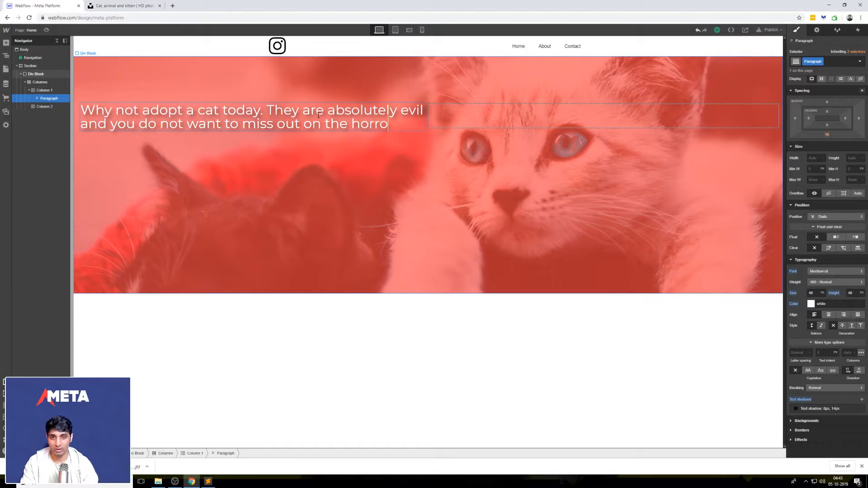
pyautogui.write('r of having one ')
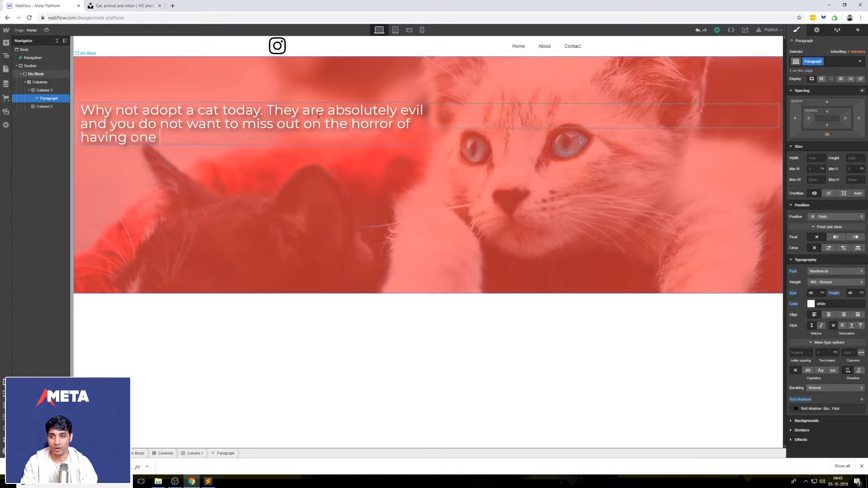
pyautogui.write('in your house.')
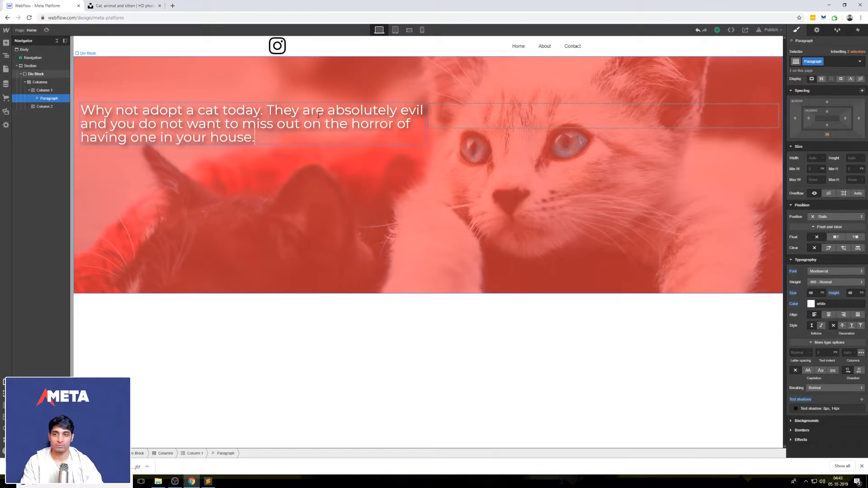
pyautogui.press('Escape')
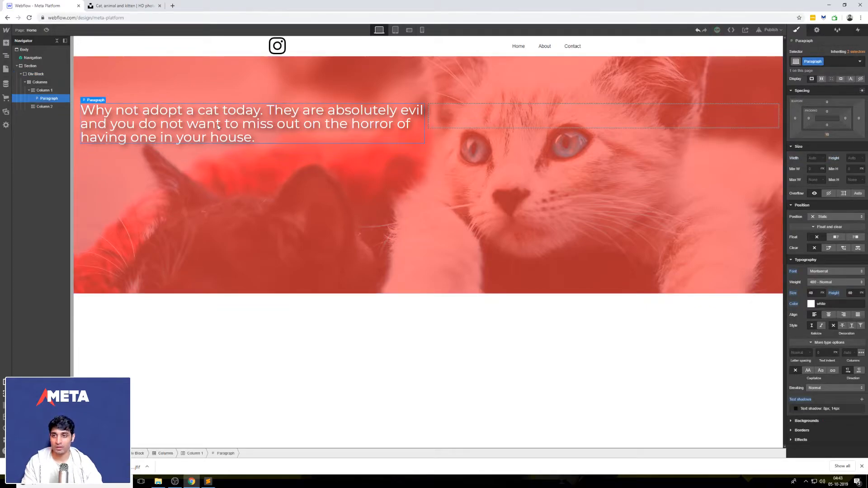
# - Add an H1 heading to Column 1 and move it above the paragraph
pyautogui.click(52, 91)
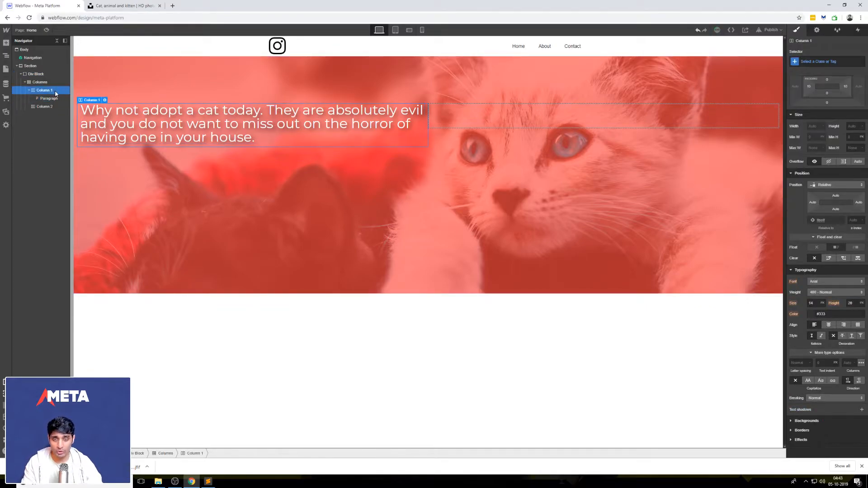
pyautogui.click(6, 43)
pyautogui.click(31, 232)
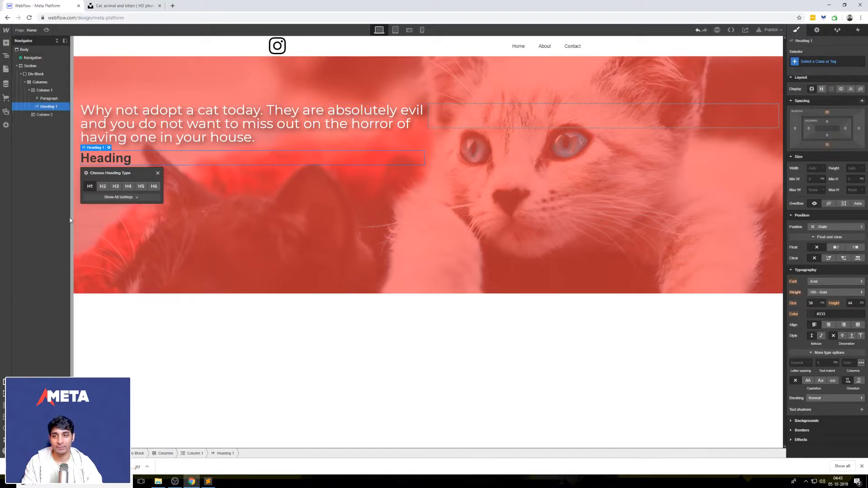
pyautogui.moveTo(50, 108); pyautogui.dragTo(52, 97)
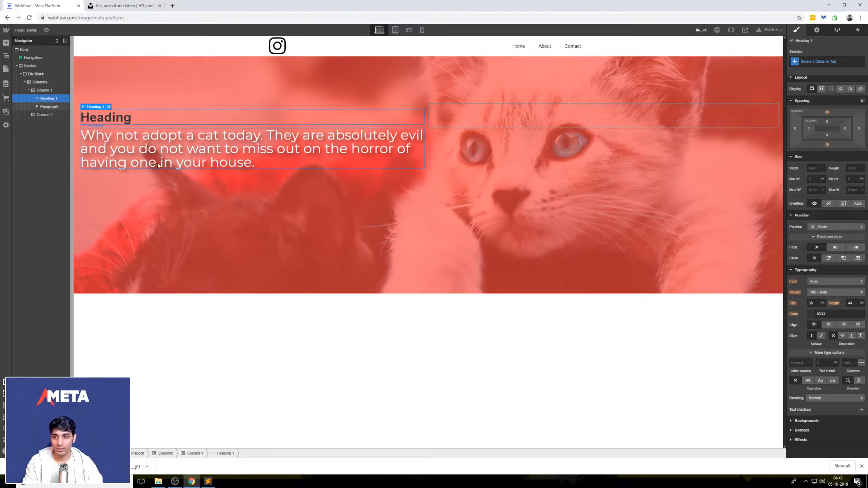
# - Replace the heading's placeholder text with "A cat could be yours today!"
pyautogui.doubleClick(131, 117)
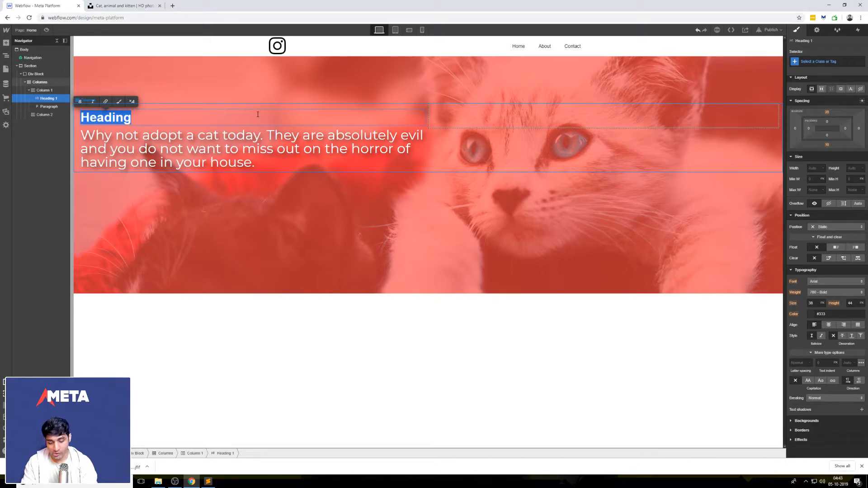
pyautogui.write('A ')
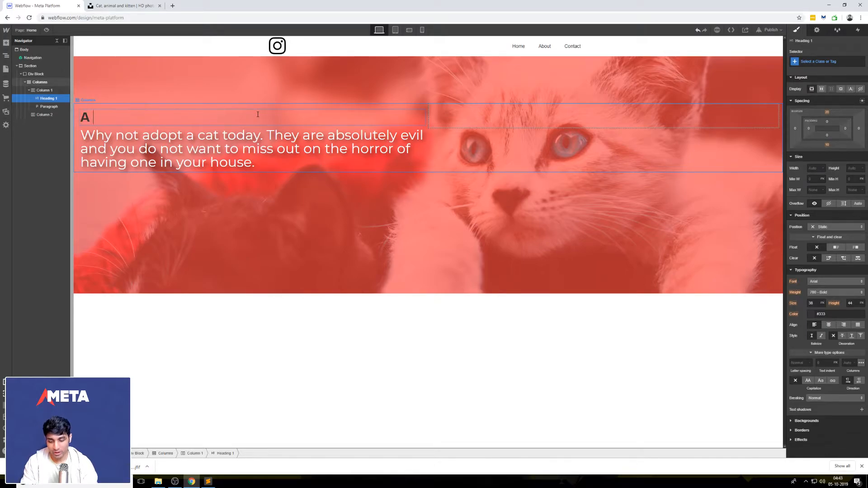
pyautogui.write('cat could be yours today!')
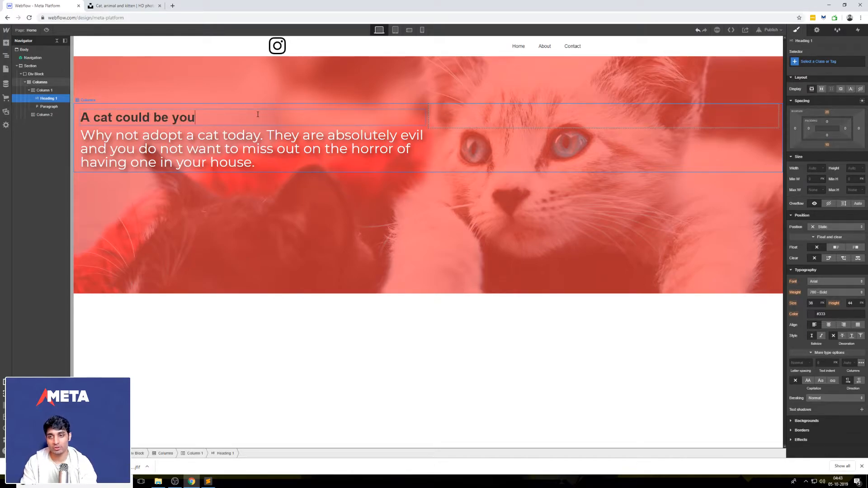
pyautogui.click(267, 176)
# - Set the heading's font size to 60 px and its line height to 60 px
pyautogui.click(240, 114)
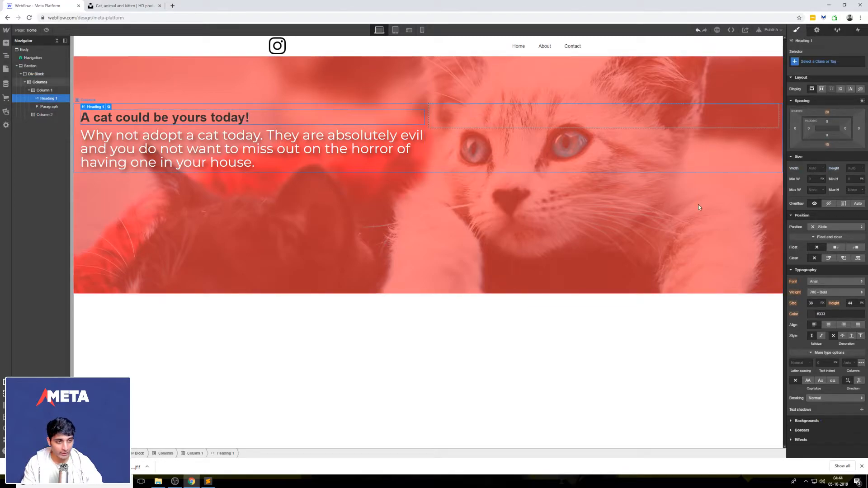
pyautogui.click(809, 303)
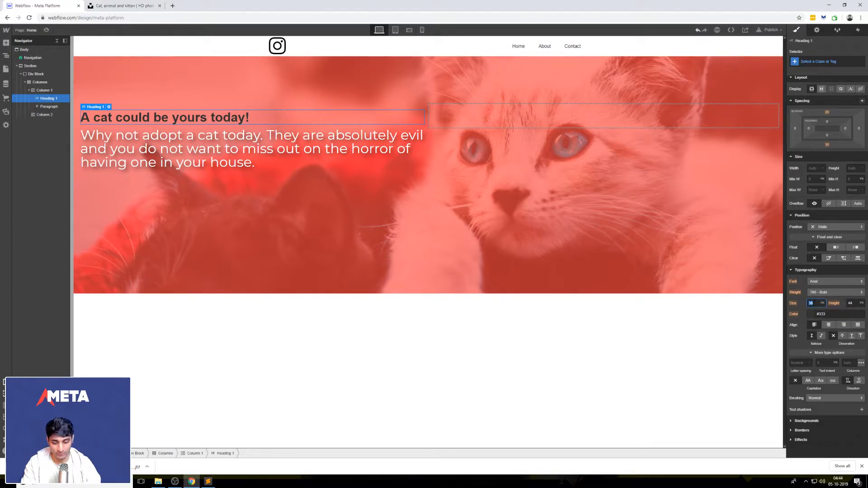
pyautogui.write('60')
pyautogui.press('Return')
pyautogui.press('Tab')
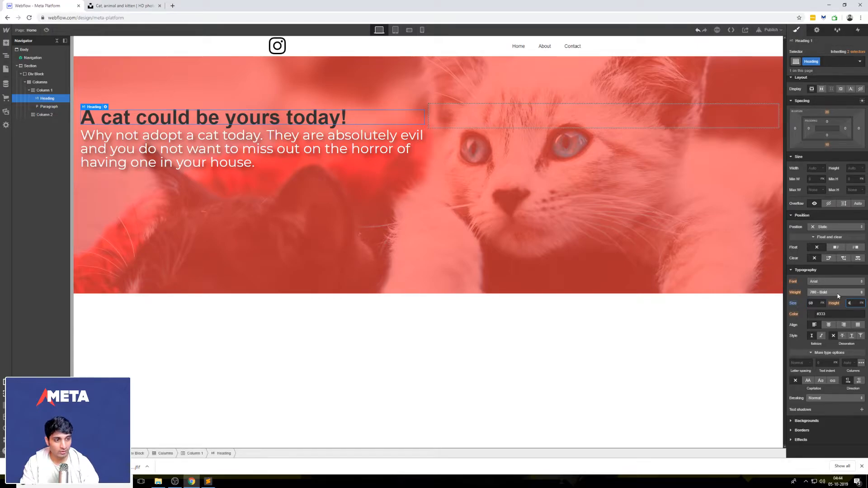
pyautogui.press('Return')
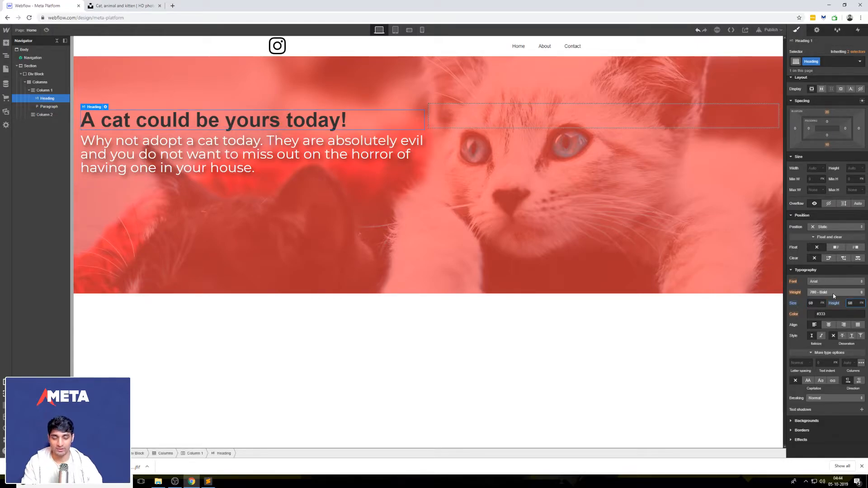
pyautogui.click(508, 236)
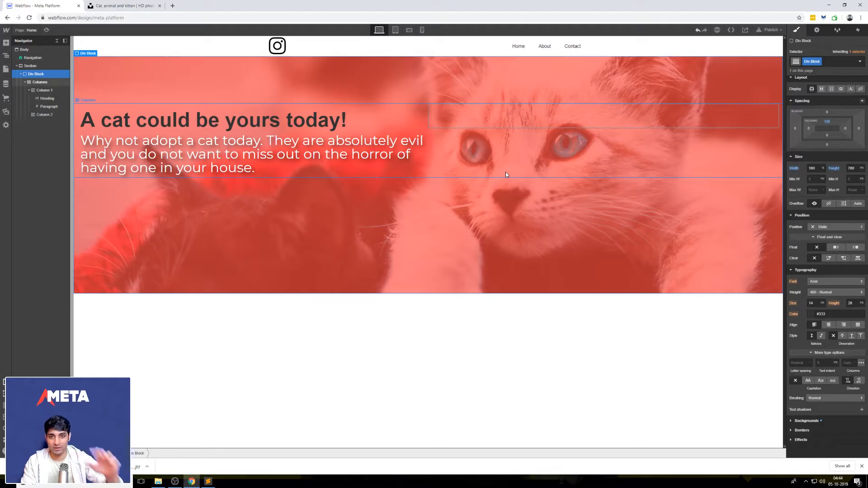
# - Add a black text shadow to the heading with a distance of 1 px and minimal blur
pyautogui.click(203, 121)
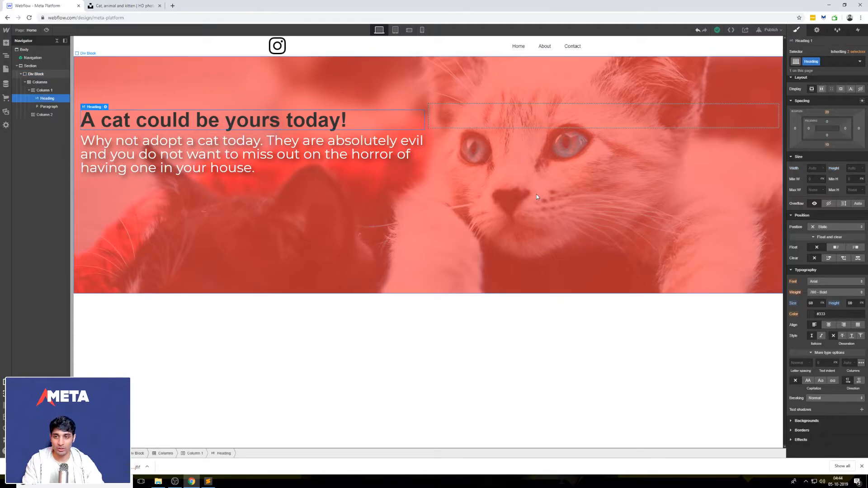
pyautogui.click(861, 410)
pyautogui.moveTo(816, 385); pyautogui.dragTo(811, 385)
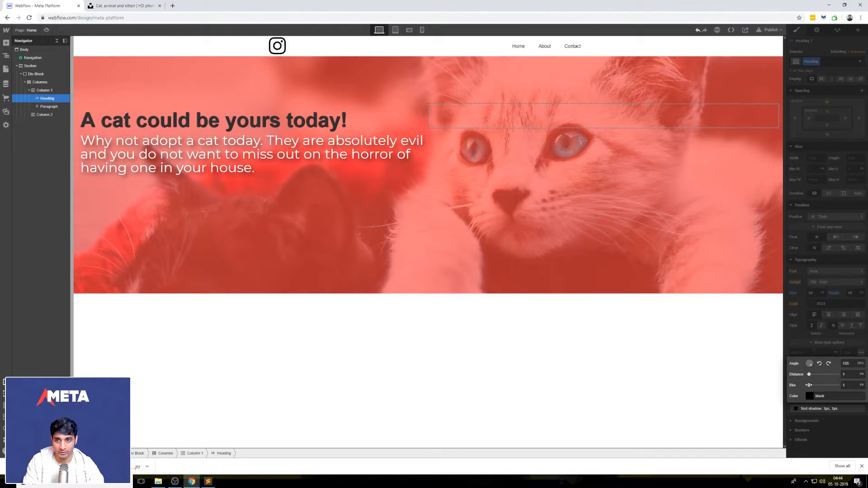
pyautogui.click(659, 279)
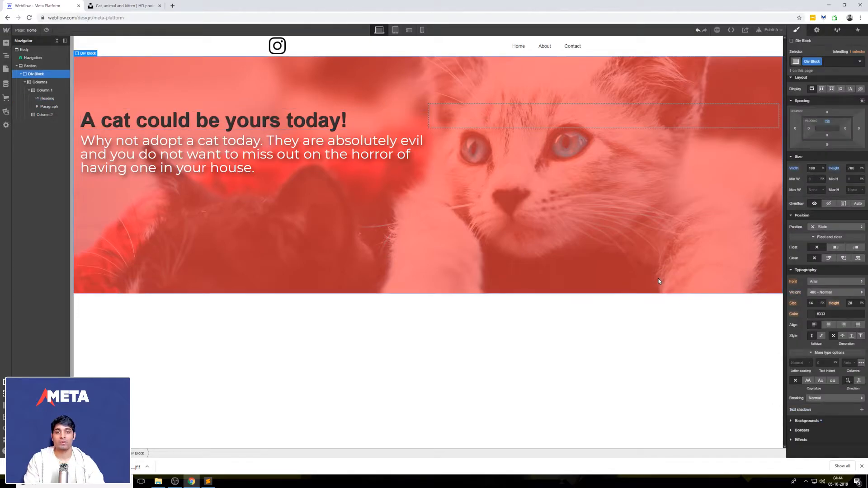
# - Increase the paragraph's top margin to widen the gap between it and the heading
pyautogui.click(49, 106)
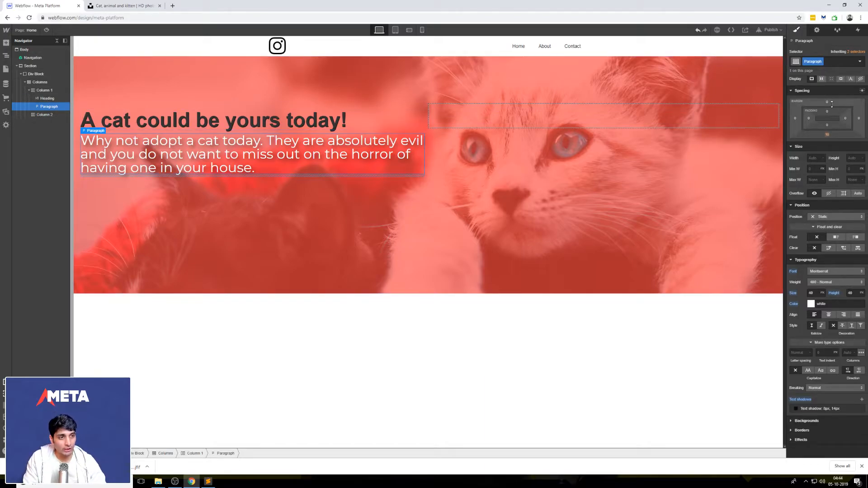
pyautogui.moveTo(832, 104); pyautogui.dragTo(838, 72)
pyautogui.click(506, 162)
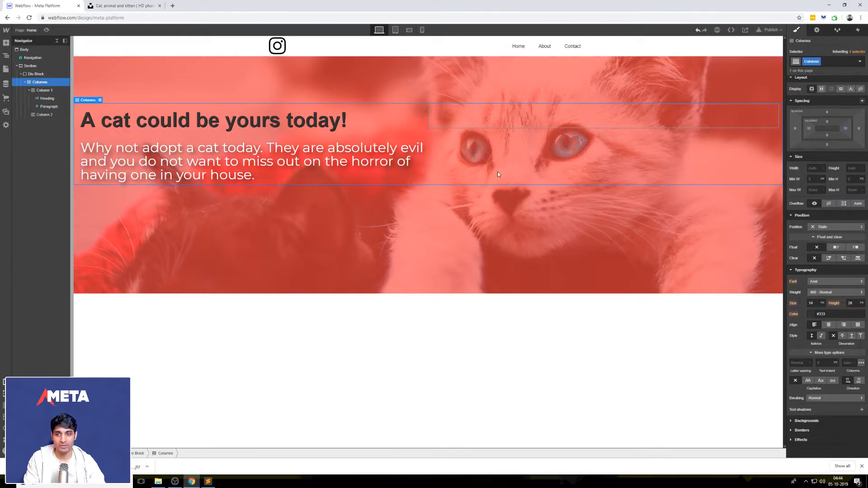
pyautogui.click(423, 230)
# - Right-align the text of both the paragraph and the heading in Column 1
pyautogui.click(313, 160)
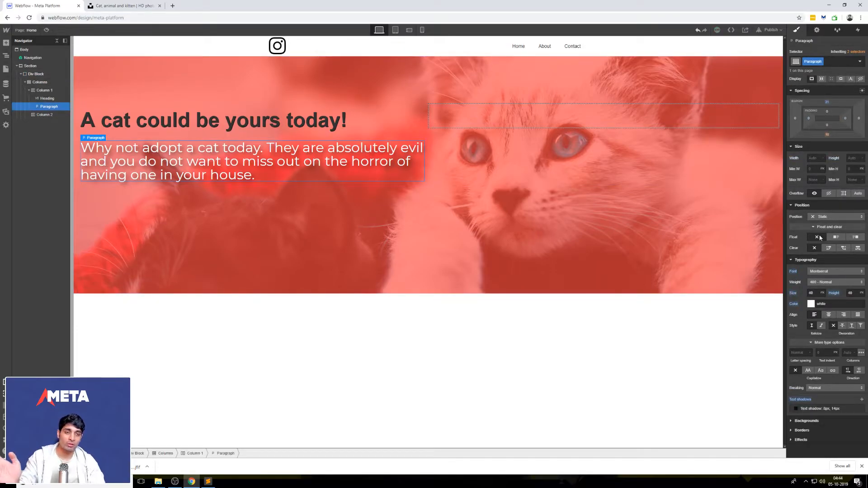
pyautogui.click(844, 315)
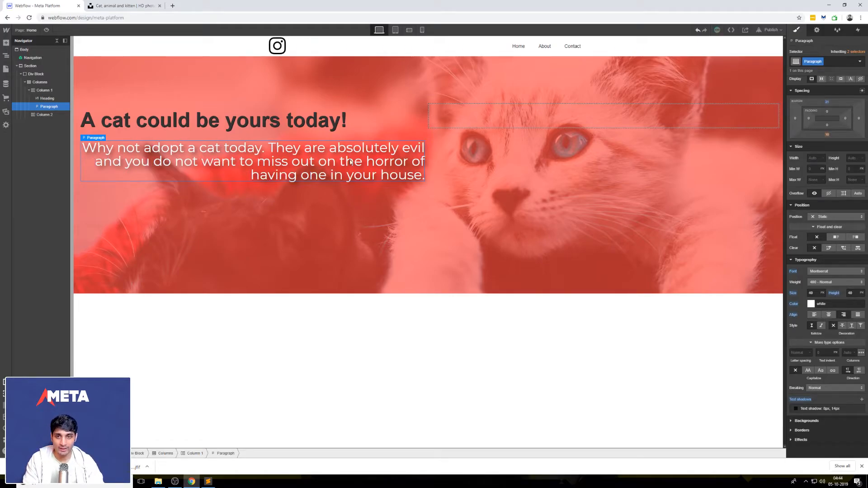
pyautogui.click(340, 121)
pyautogui.click(843, 315)
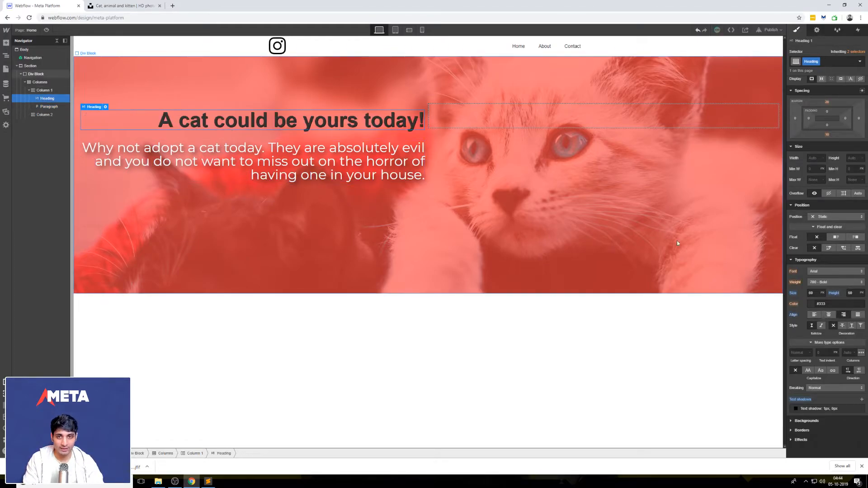
pyautogui.click(574, 192)
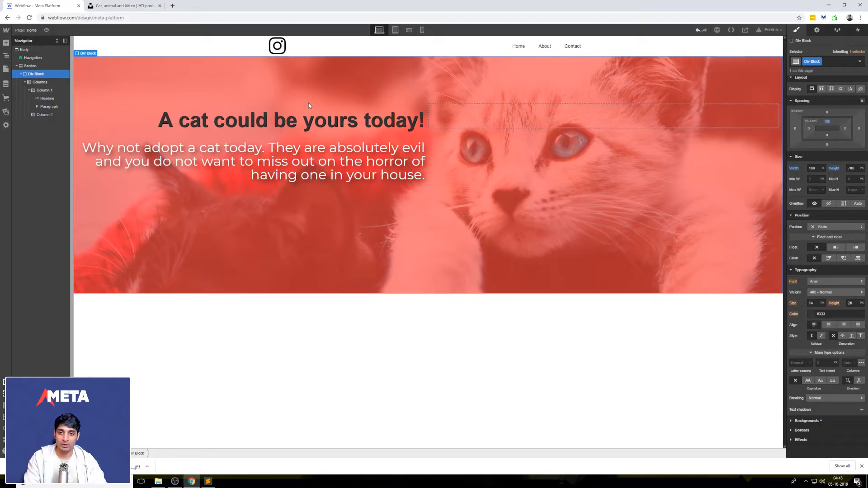
pyautogui.click(324, 118)
pyautogui.click(469, 230)
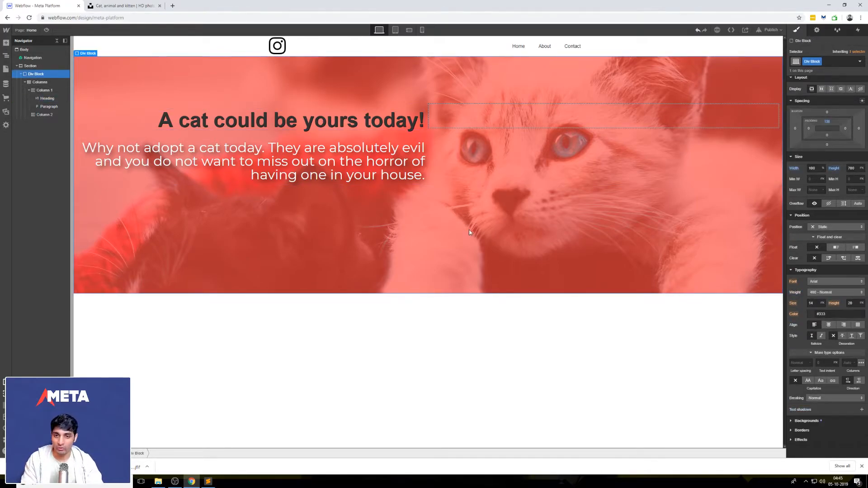
pyautogui.click(491, 122)
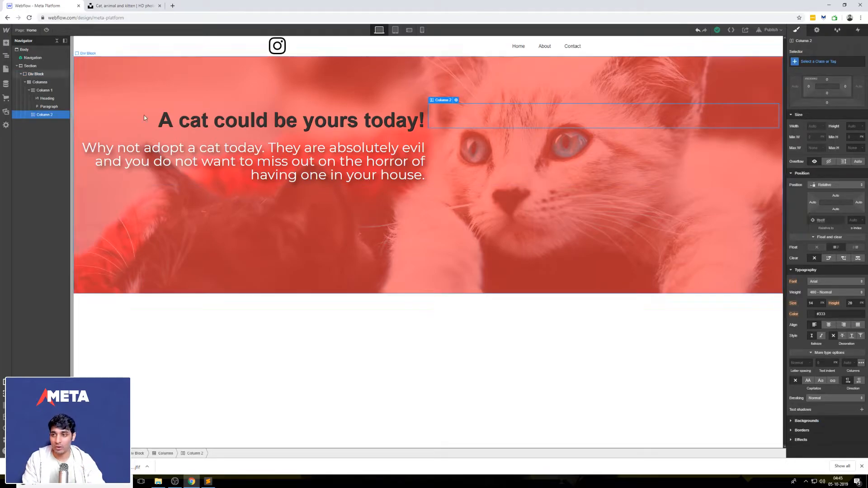
# - Add a Form Block with name and email fields to Column 2
pyautogui.click(6, 43)
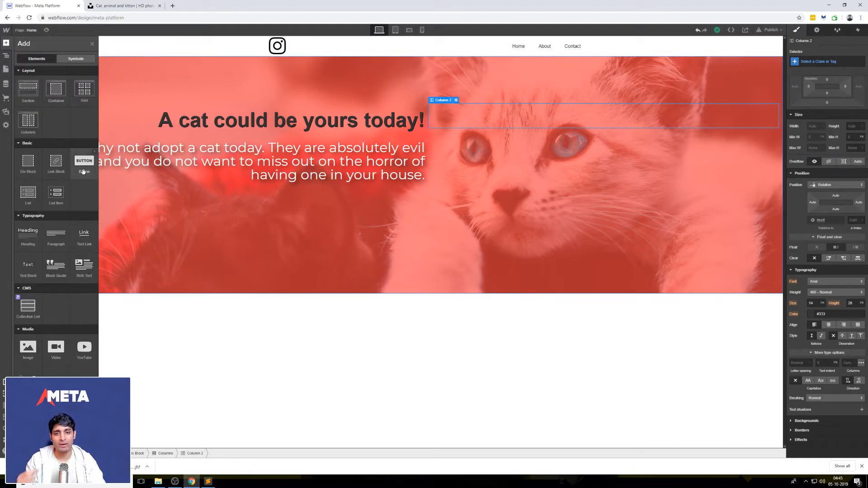
pyautogui.scroll(-4, 80, 216)
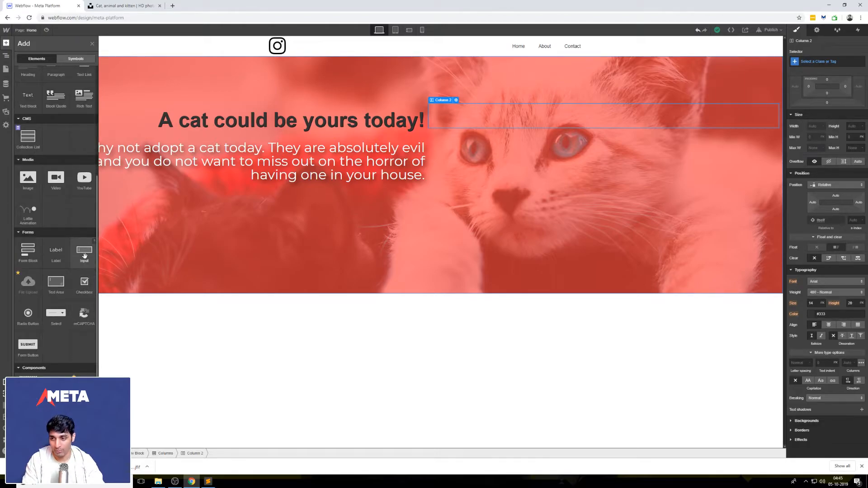
pyautogui.click(28, 258)
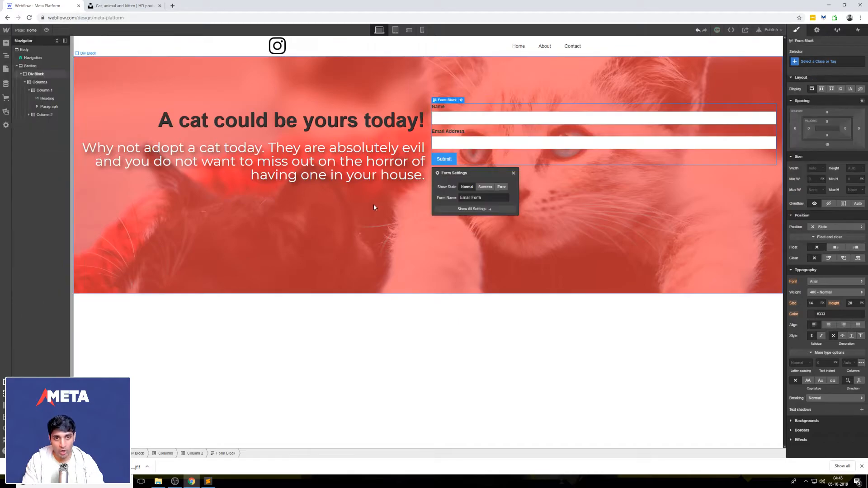
# - Set the Form Block's width to 75% and center it horizontally within Column 2 using auto side margins
pyautogui.click(614, 255)
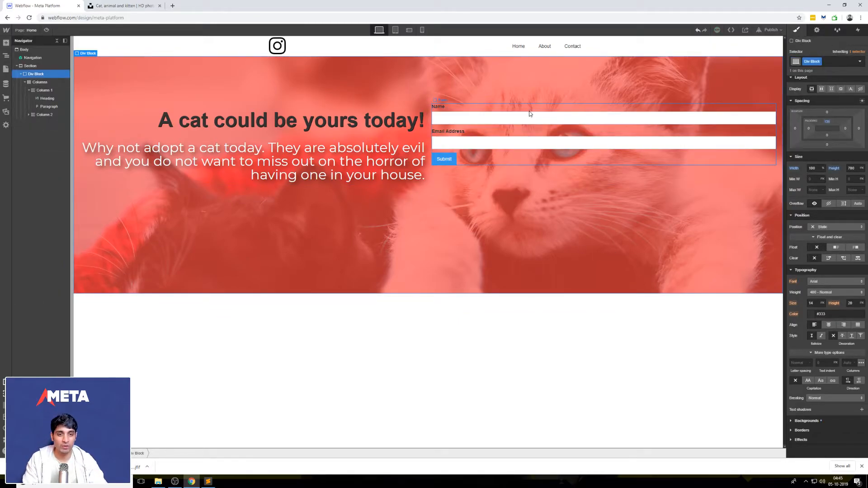
pyautogui.click(530, 114)
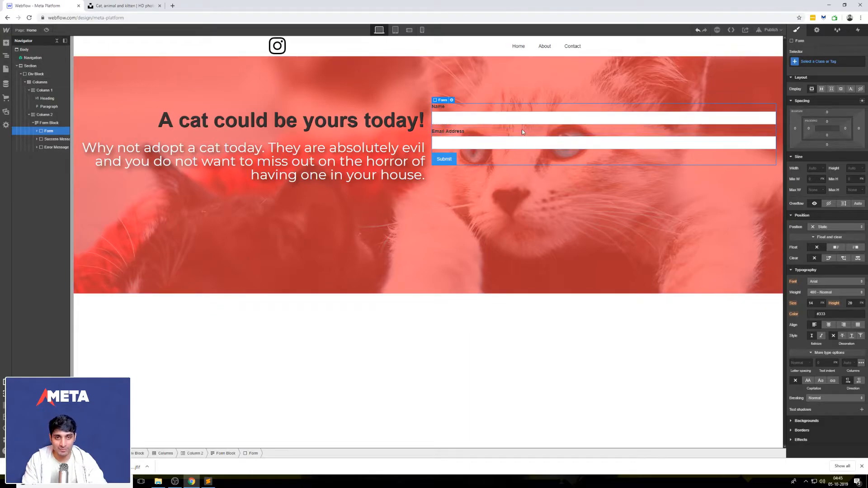
pyautogui.click(570, 199)
pyautogui.click(498, 107)
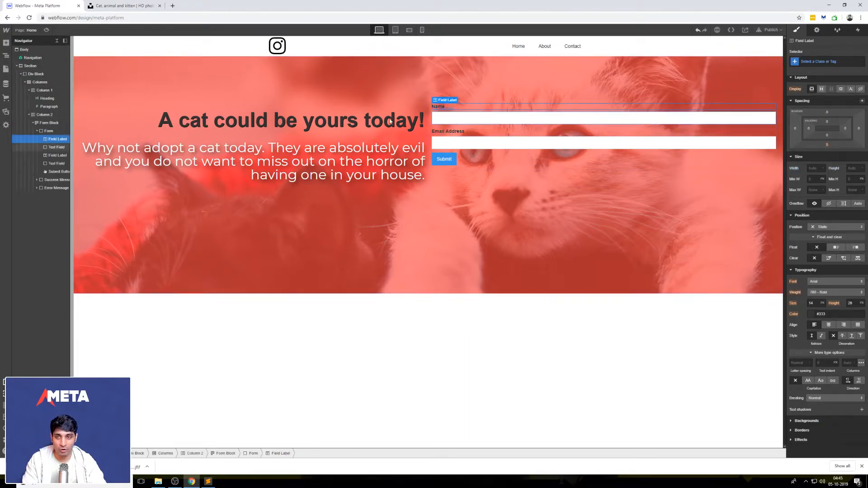
pyautogui.click(49, 123)
pyautogui.click(33, 123)
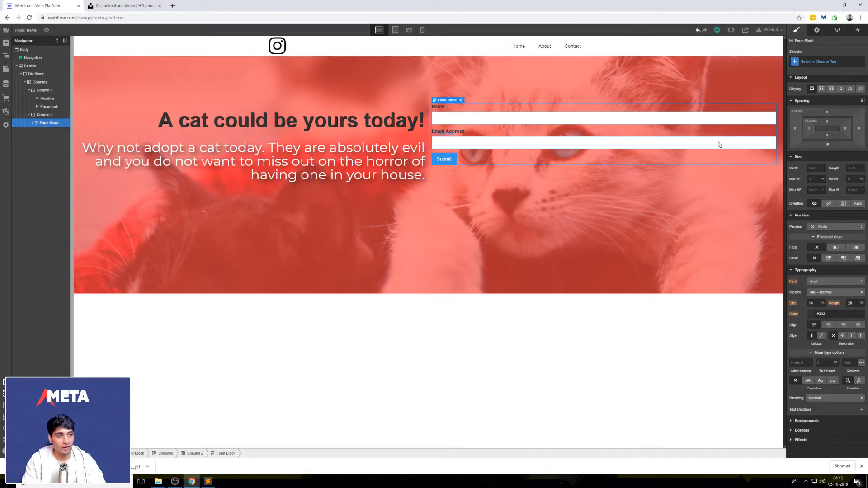
pyautogui.click(812, 169)
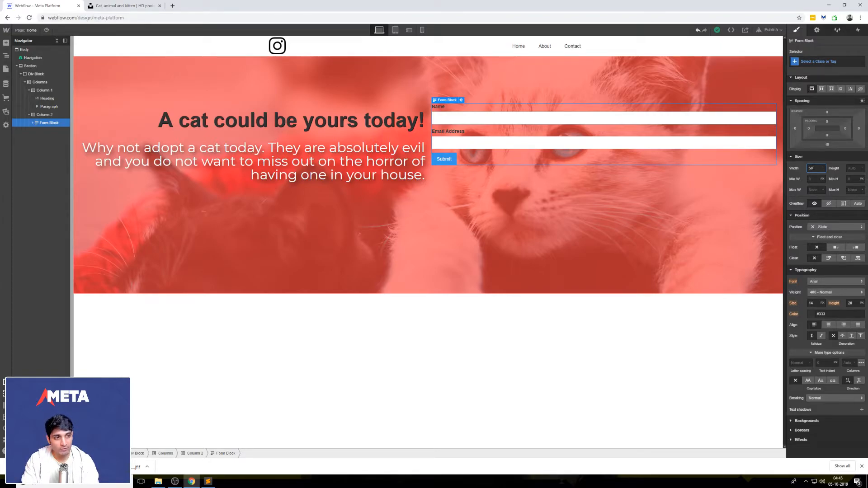
pyautogui.write('50%')
pyautogui.press('Return')
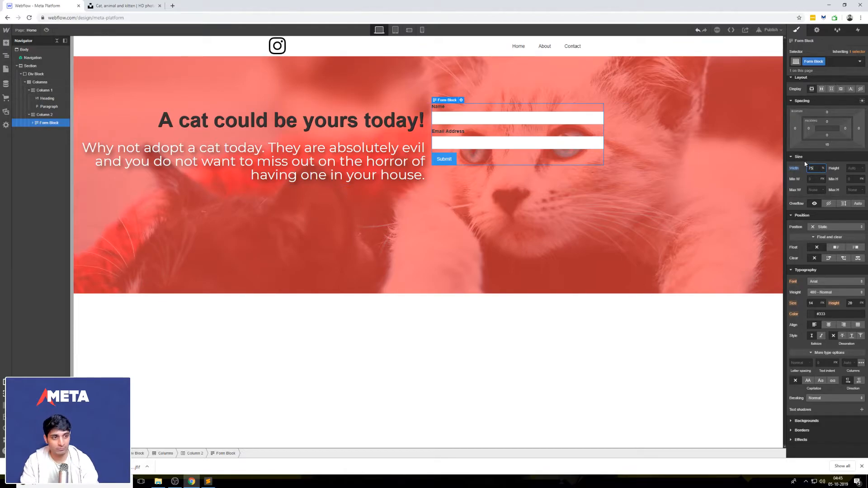
pyautogui.press('Return')
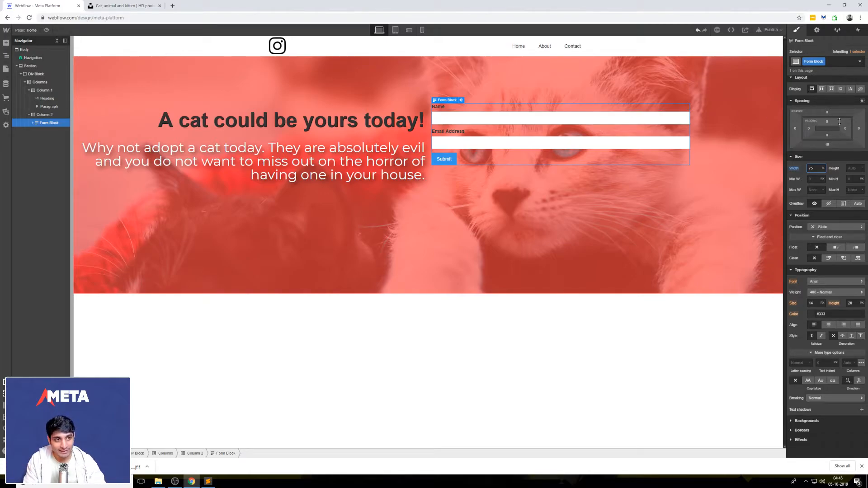
pyautogui.click(862, 101)
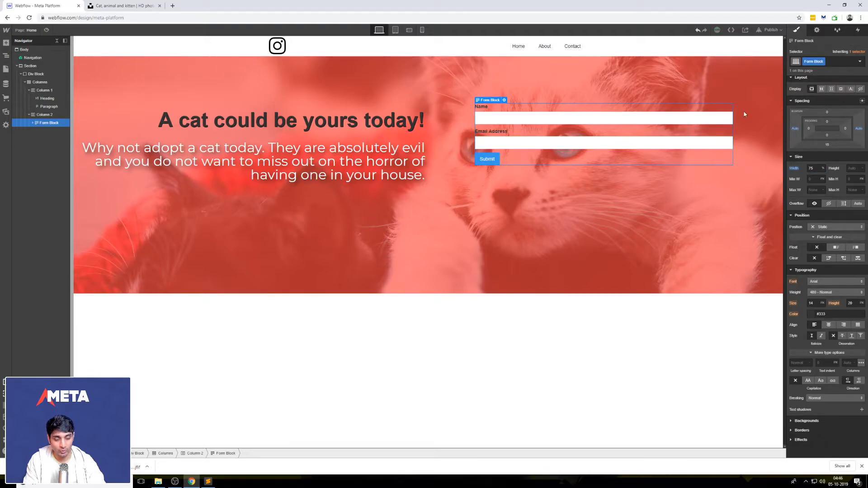
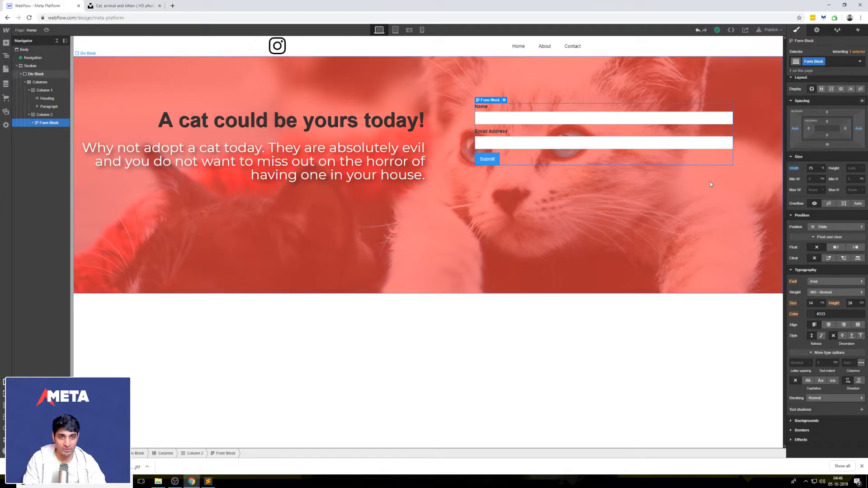
# - Give the Form Block 20 px of padding on all four sides
pyautogui.click(831, 131)
pyautogui.click(836, 144)
pyautogui.click(838, 113)
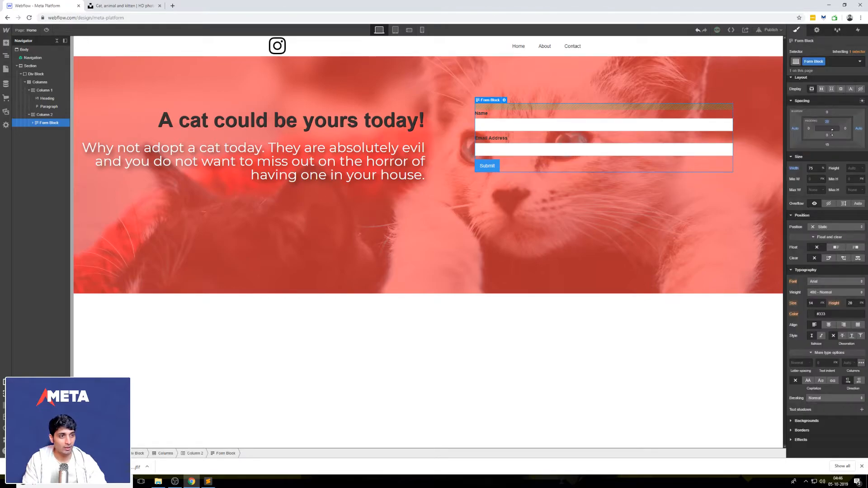
pyautogui.click(809, 128)
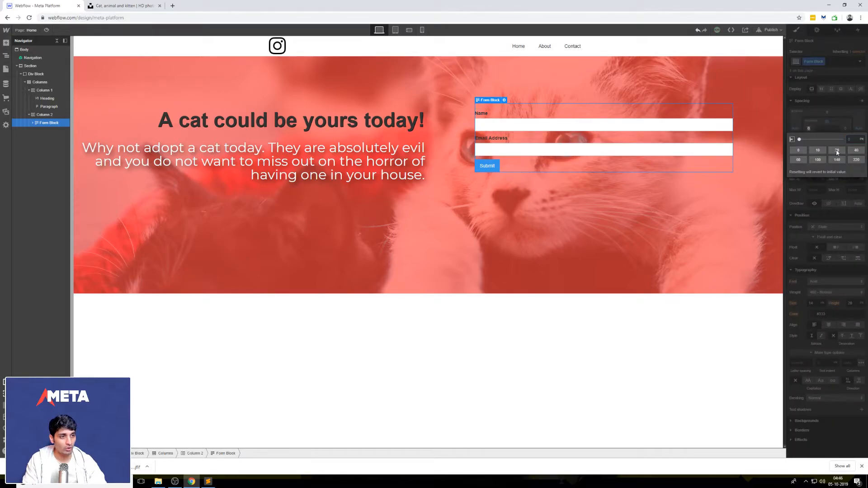
pyautogui.click(837, 149)
pyautogui.click(845, 128)
pyautogui.click(844, 130)
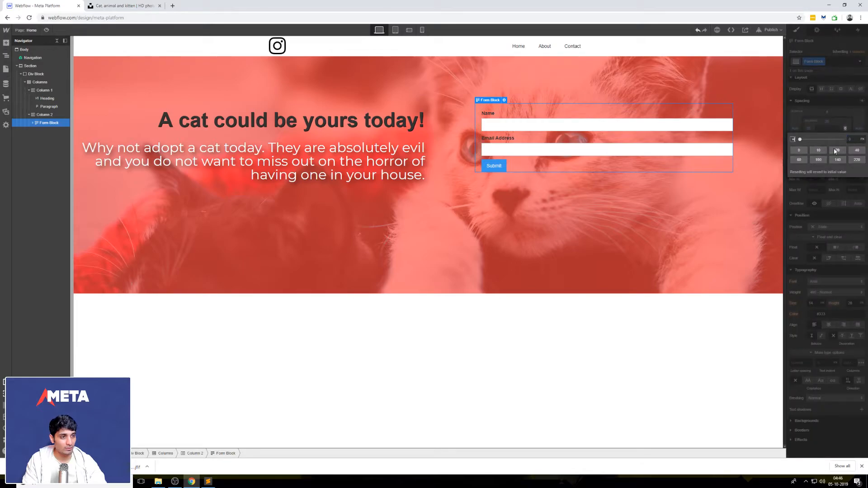
pyautogui.click(836, 150)
pyautogui.click(828, 146)
pyautogui.click(829, 146)
pyautogui.click(828, 134)
pyautogui.click(829, 135)
pyautogui.click(838, 157)
pyautogui.click(827, 130)
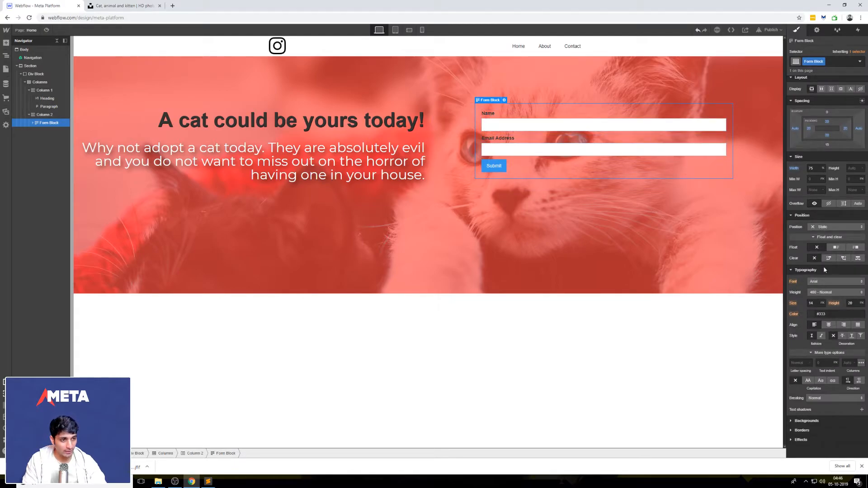
# - Give the Form Block a semi-transparent near-black background color, #1f1f1f at 43% opacity
pyautogui.click(792, 421)
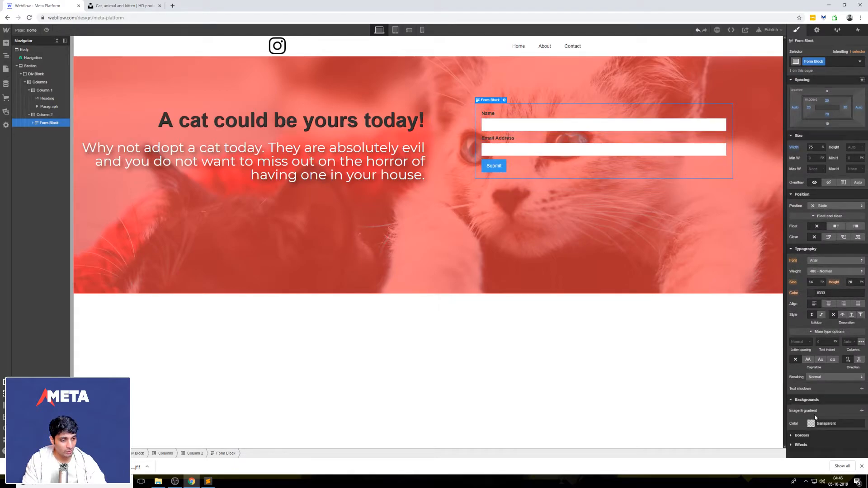
pyautogui.click(812, 423)
pyautogui.moveTo(795, 348); pyautogui.dragTo(770, 356)
pyautogui.moveTo(864, 376); pyautogui.dragTo(830, 377)
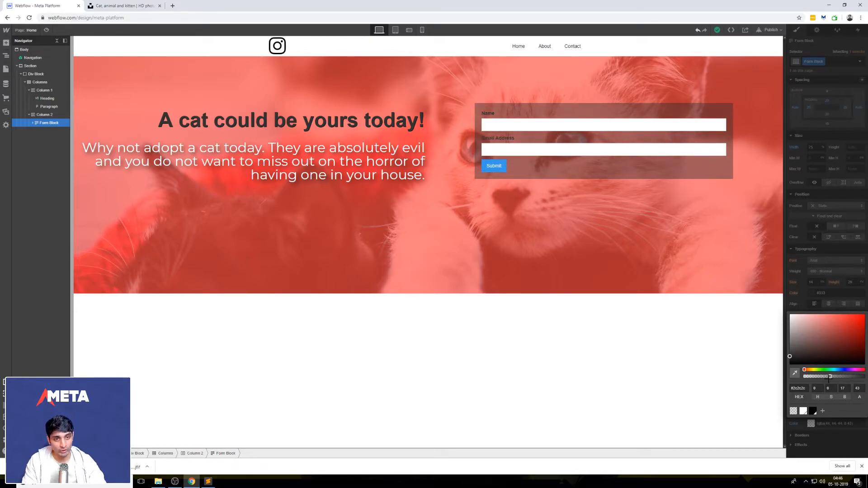
pyautogui.moveTo(790, 357); pyautogui.dragTo(782, 359)
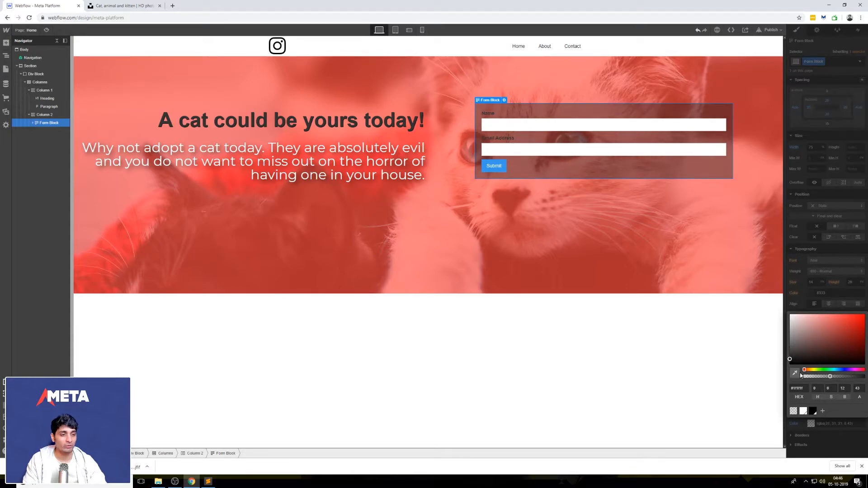
# - Round the form block's corners with a border radius of about 13 px
pyautogui.click(823, 431)
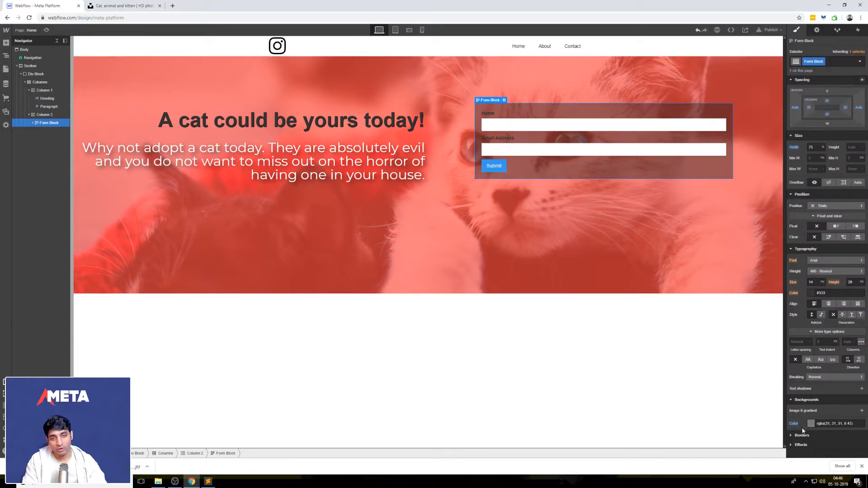
pyautogui.click(793, 436)
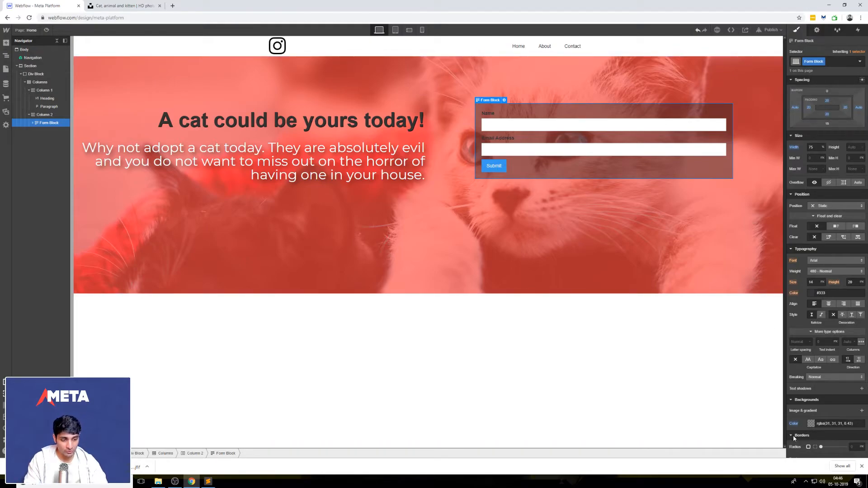
pyautogui.scroll(-3, 834, 398)
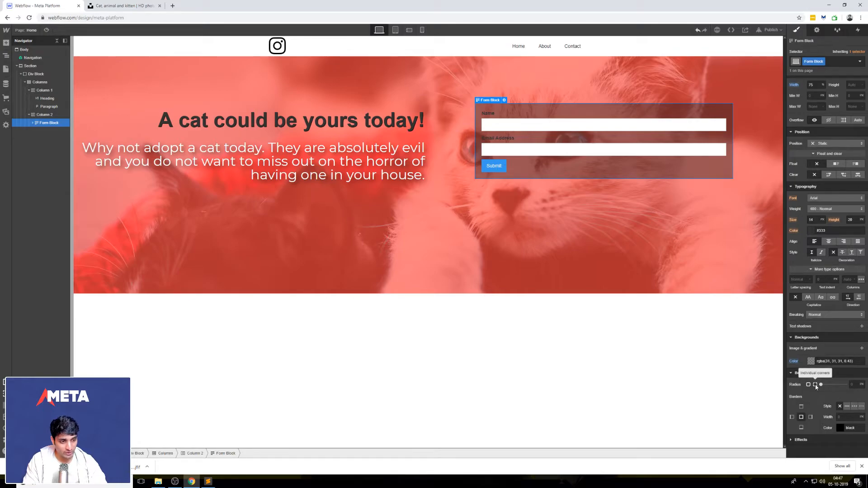
pyautogui.moveTo(821, 385)
pyautogui.mouseDown()
pyautogui.moveTo(844, 385)
pyautogui.moveTo(837, 385)
pyautogui.mouseUp()
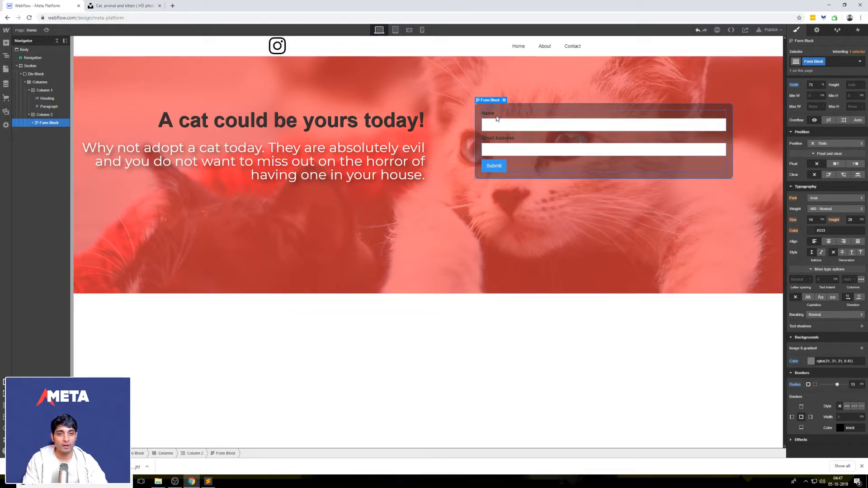
# - Create a new class named label_white on the form's Name field label
pyautogui.click(495, 115)
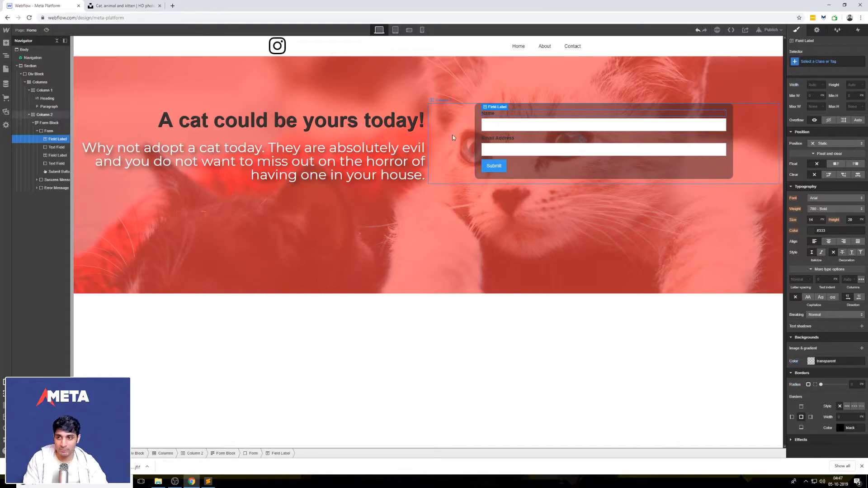
pyautogui.click(813, 62)
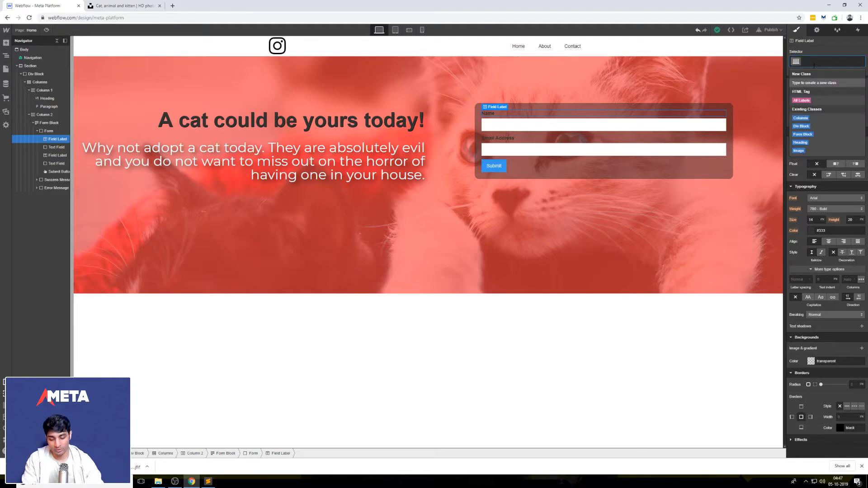
pyautogui.write('label_')
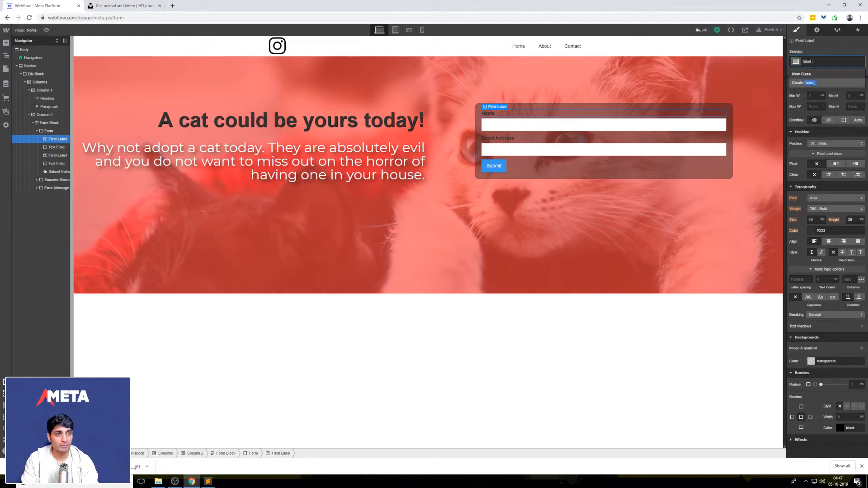
pyautogui.write('white')
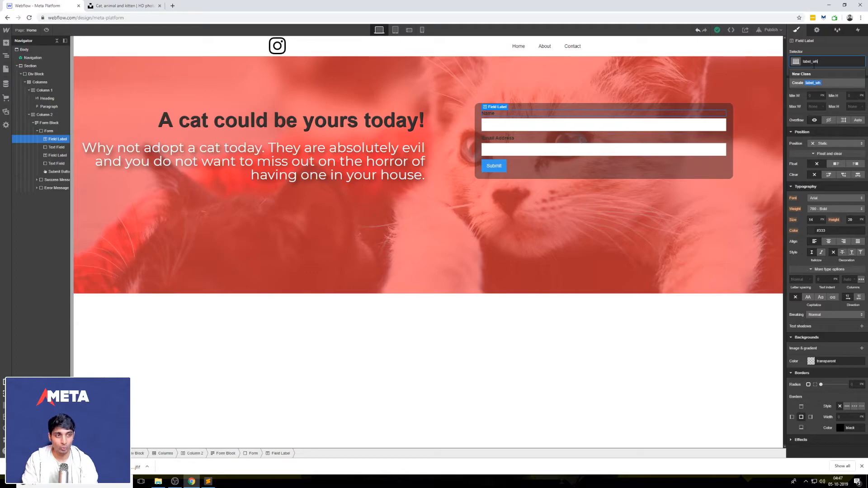
pyautogui.press('Return')
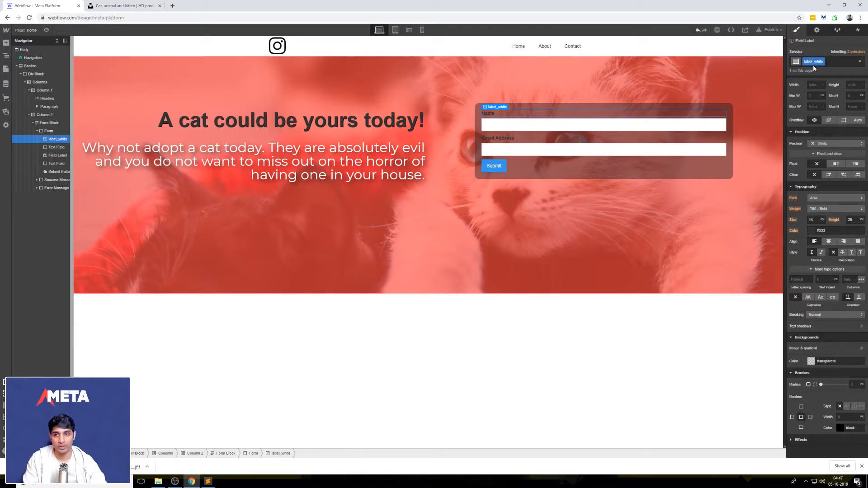
# - Apply the existing label_white class to the Email Address field label
pyautogui.click(57, 155)
pyautogui.click(824, 62)
pyautogui.write('label_white')
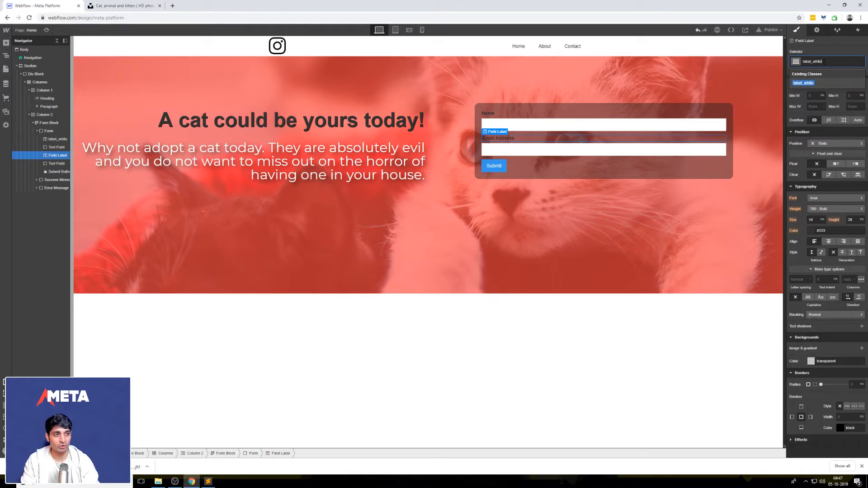
pyautogui.click(804, 100)
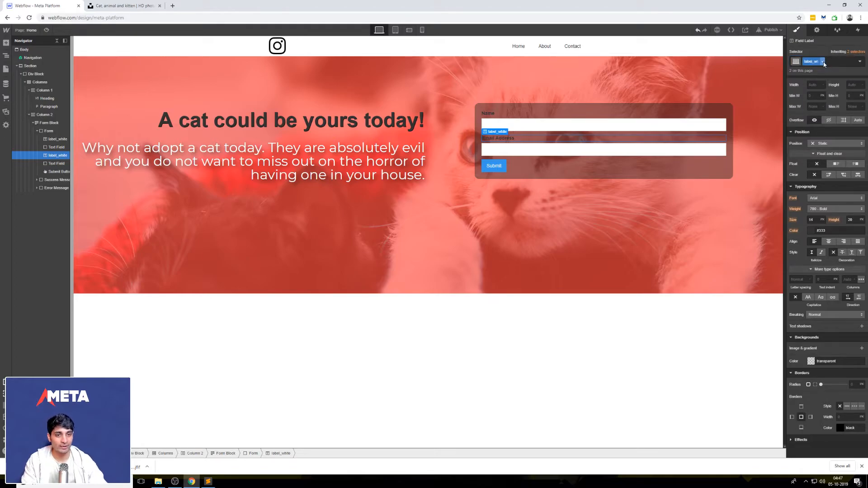
# - Set the label_white class's text color to white and its font to Exo
pyautogui.click(812, 230)
pyautogui.moveTo(806, 247); pyautogui.dragTo(787, 236)
pyautogui.click(794, 224)
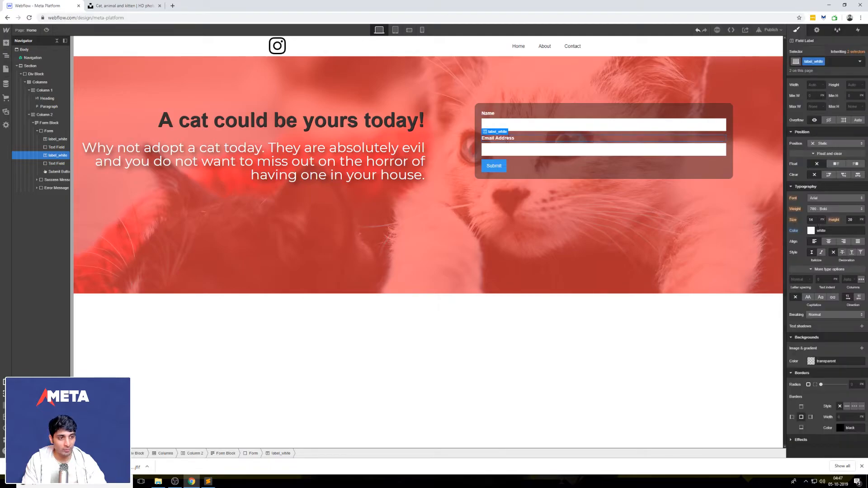
pyautogui.click(819, 201)
pyautogui.click(821, 242)
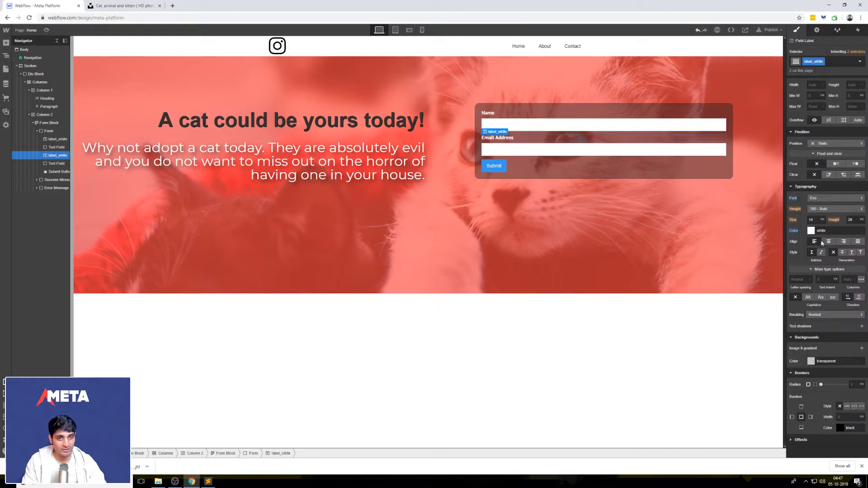
# - Set the form labels' font size to 25 px and their line height to 25 px
pyautogui.click(811, 220)
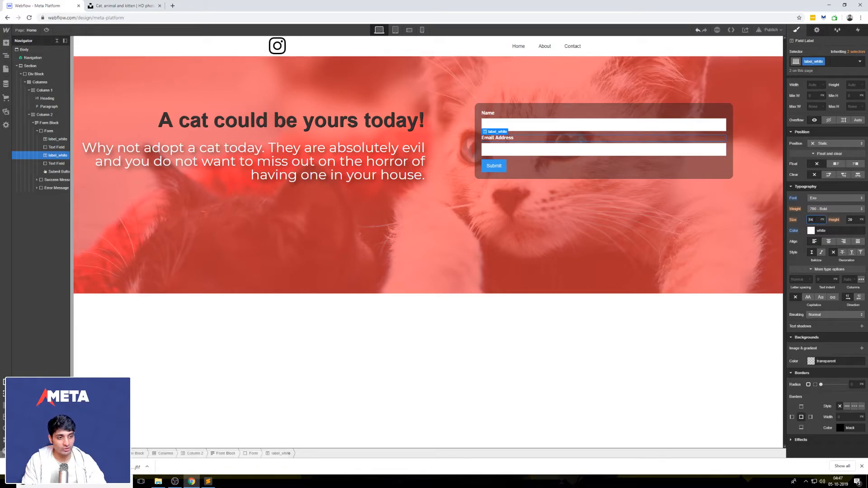
pyautogui.press('Return')
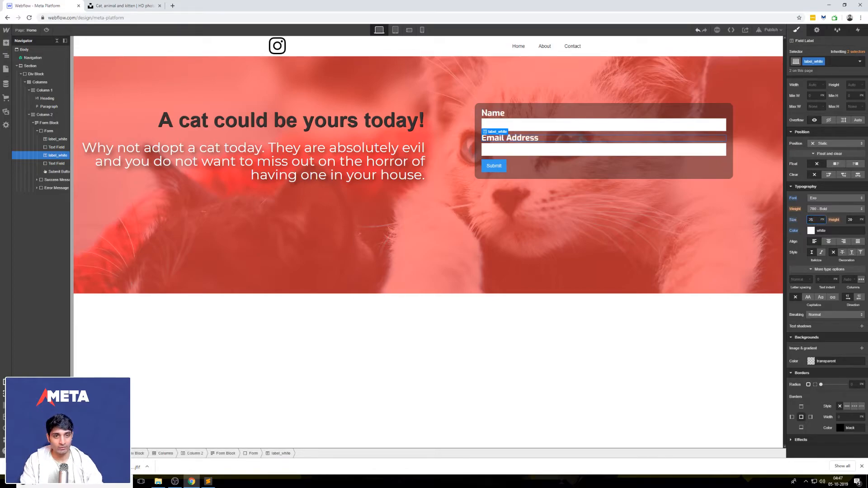
pyautogui.click(848, 220)
pyautogui.write('25')
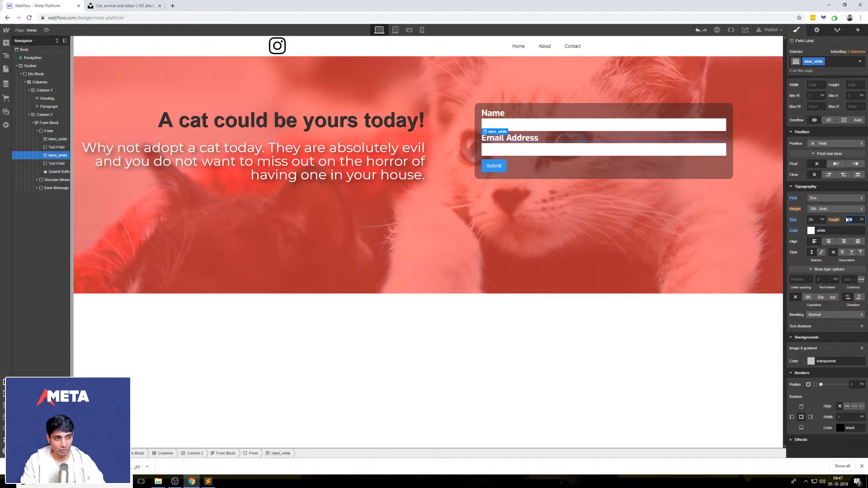
pyautogui.press('Return')
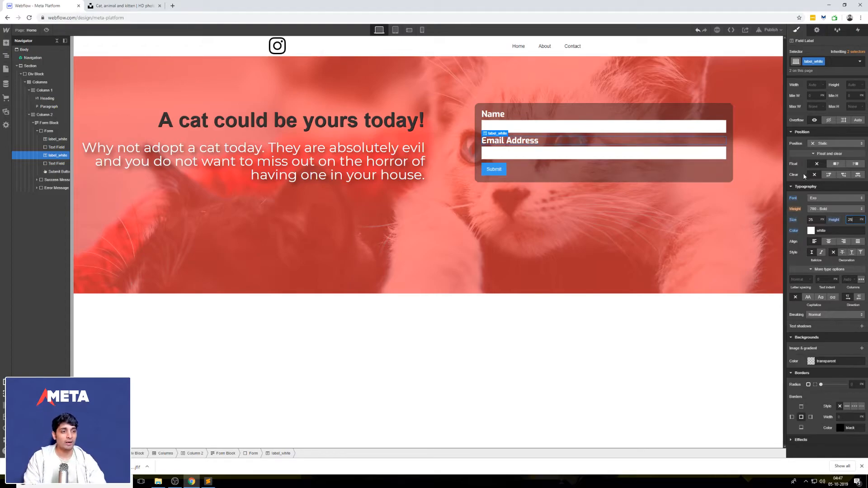
# - Increase the bottom margin of the form labels to separate them from their text fields
pyautogui.scroll(3, 804, 177)
pyautogui.moveTo(829, 149); pyautogui.dragTo(826, 161)
pyautogui.click(729, 215)
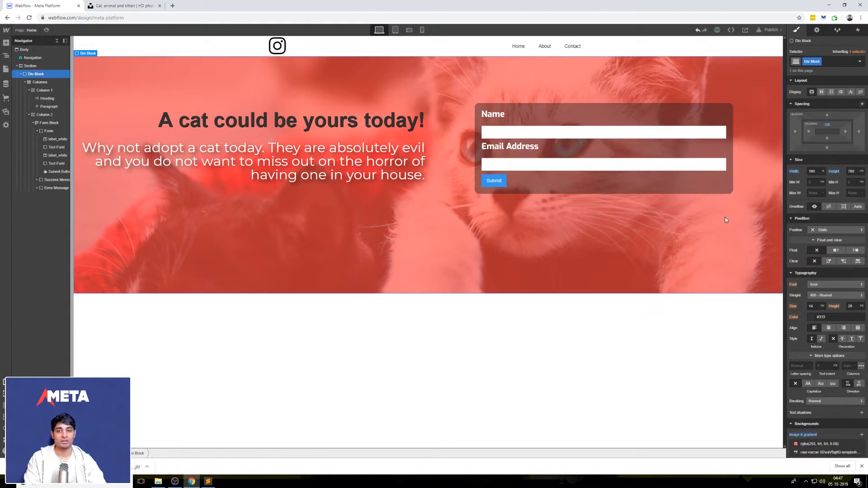
# - Change the Submit button's background color to black
pyautogui.click(506, 180)
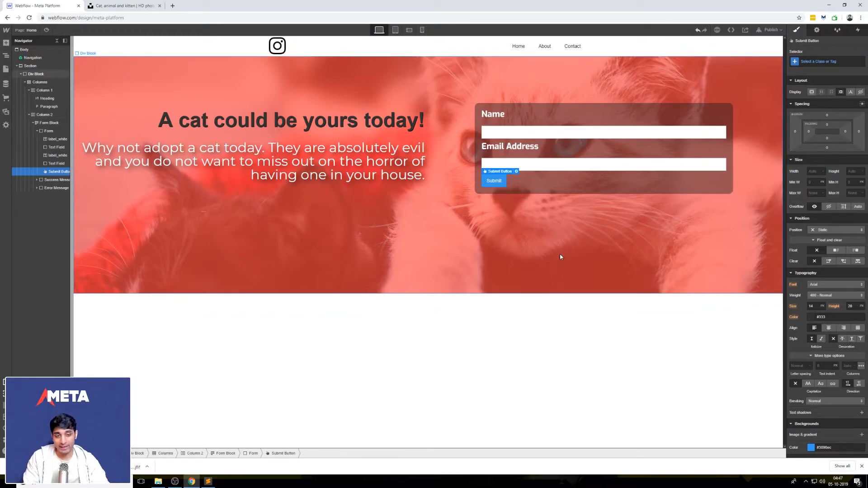
pyautogui.click(811, 447)
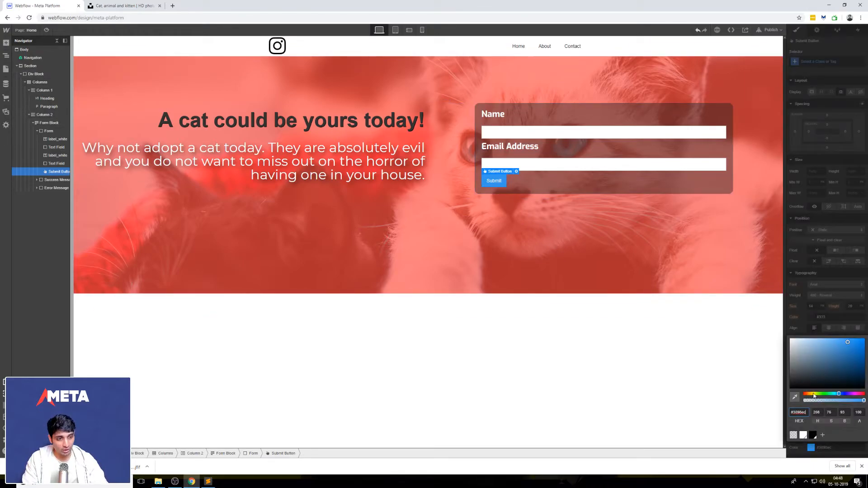
pyautogui.click(812, 435)
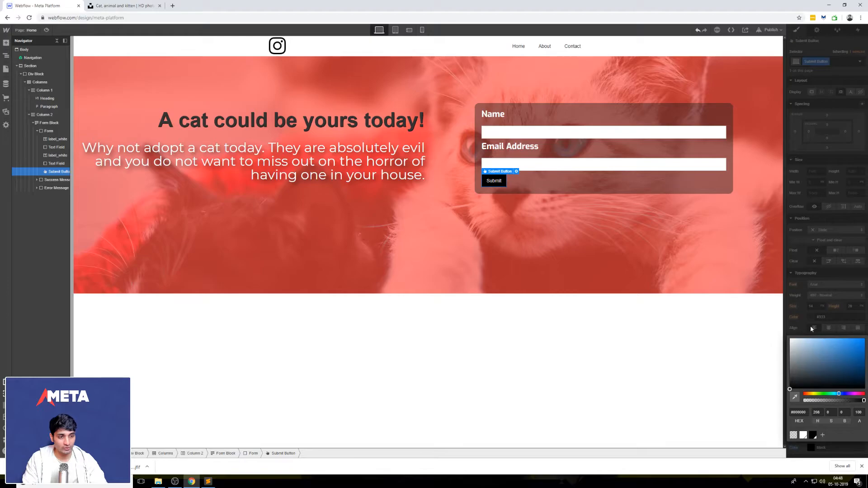
pyautogui.click(378, 181)
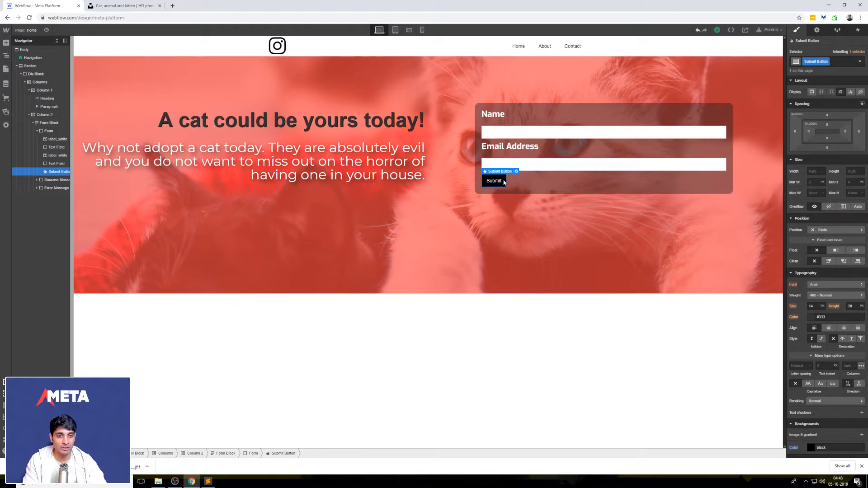
# - Set the Submit button's font size to 25 px and its line height to 25 px
pyautogui.click(809, 304)
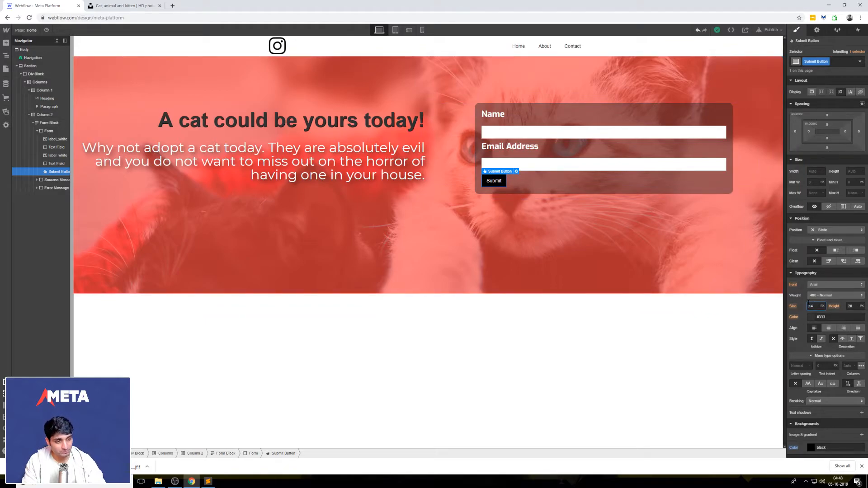
pyautogui.write('25')
pyautogui.click(858, 307)
pyautogui.write('25')
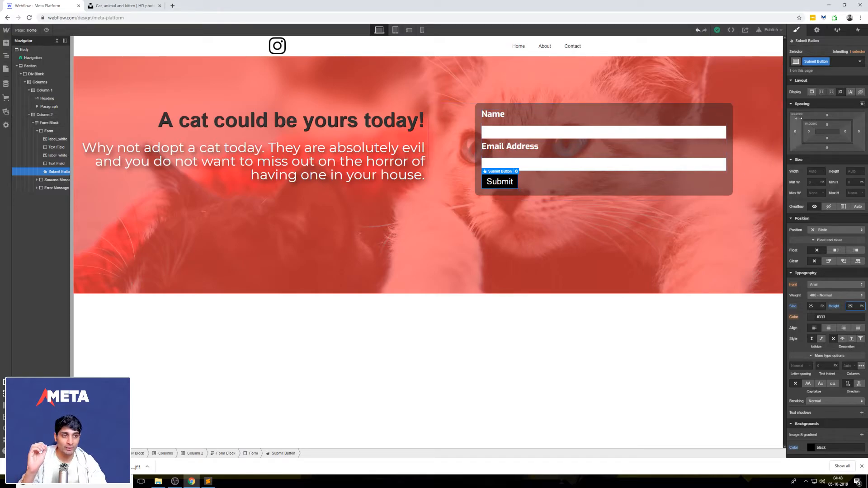
# - Make the Submit button a block element with a width of 100%
pyautogui.click(811, 94)
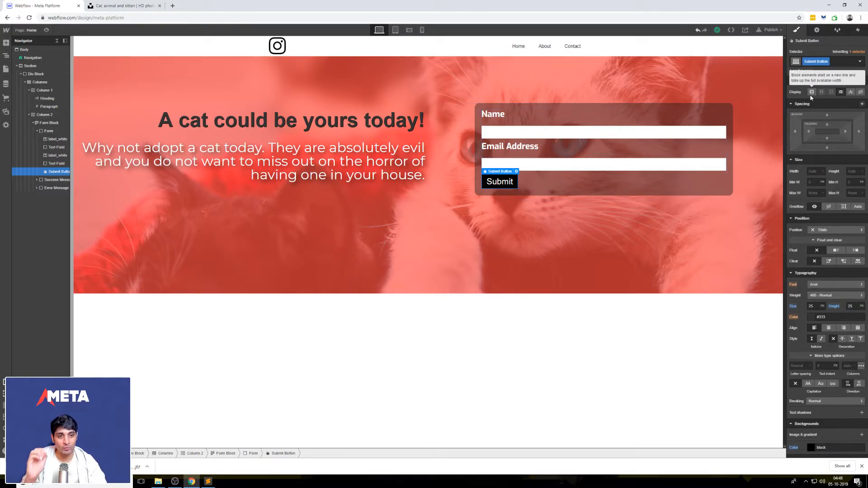
pyautogui.click(812, 171)
pyautogui.write('100%')
pyautogui.press('Return')
pyautogui.click(645, 206)
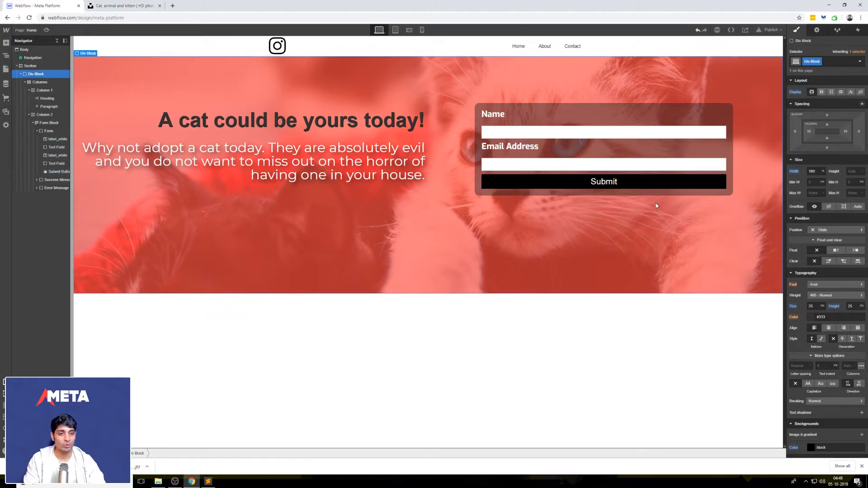
# - Increase the Submit button's top and bottom padding to about 20 px each
pyautogui.click(685, 183)
pyautogui.click(697, 210)
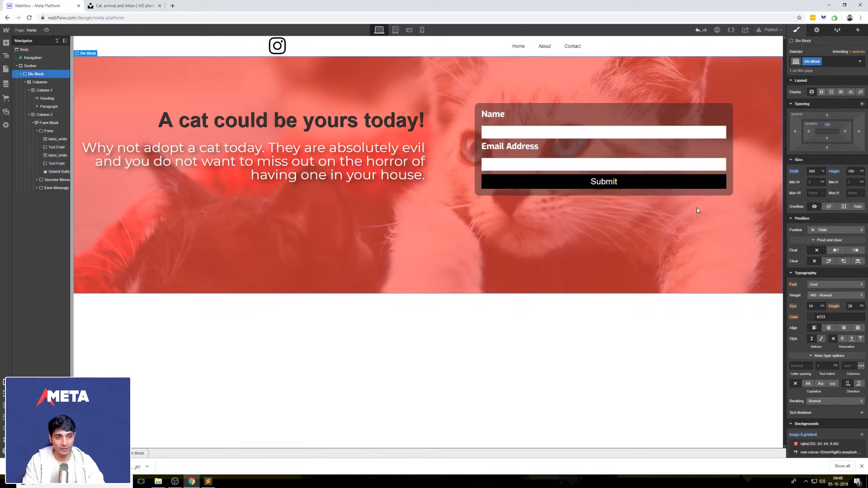
pyautogui.click(635, 185)
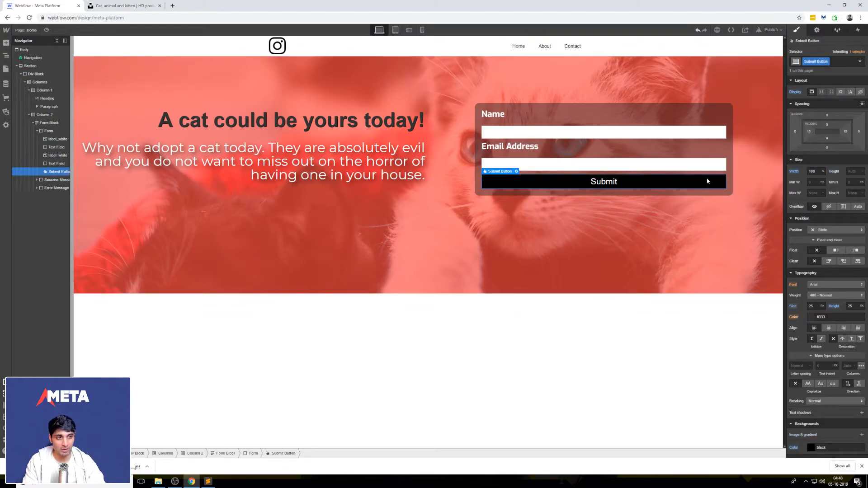
pyautogui.moveTo(830, 125)
pyautogui.mouseDown()
pyautogui.moveTo(829, 137)
pyautogui.moveTo(830, 129)
pyautogui.mouseUp()
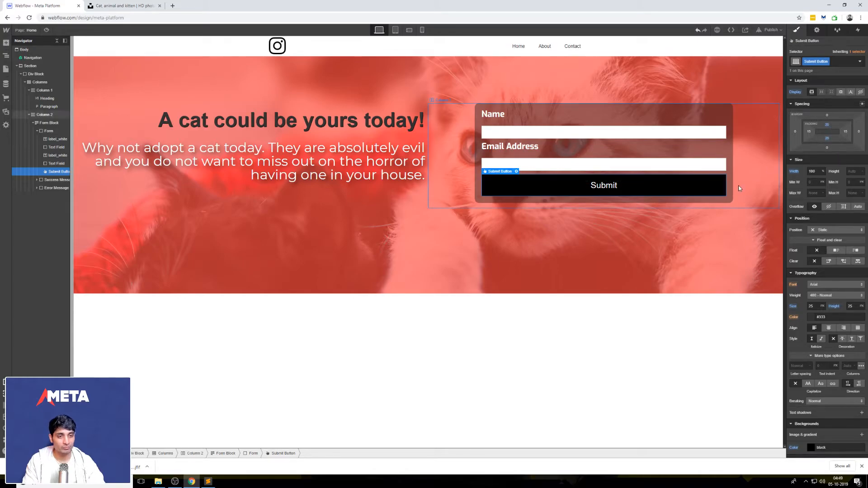
pyautogui.click(735, 203)
pyautogui.click(724, 242)
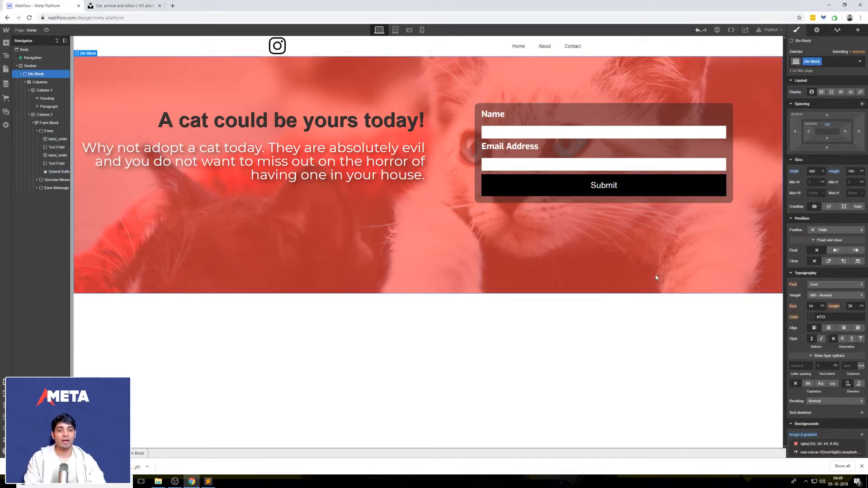
# - Add a top margin of about 20 px to the Submit button
pyautogui.click(651, 186)
pyautogui.moveTo(825, 116); pyautogui.dragTo(832, 85)
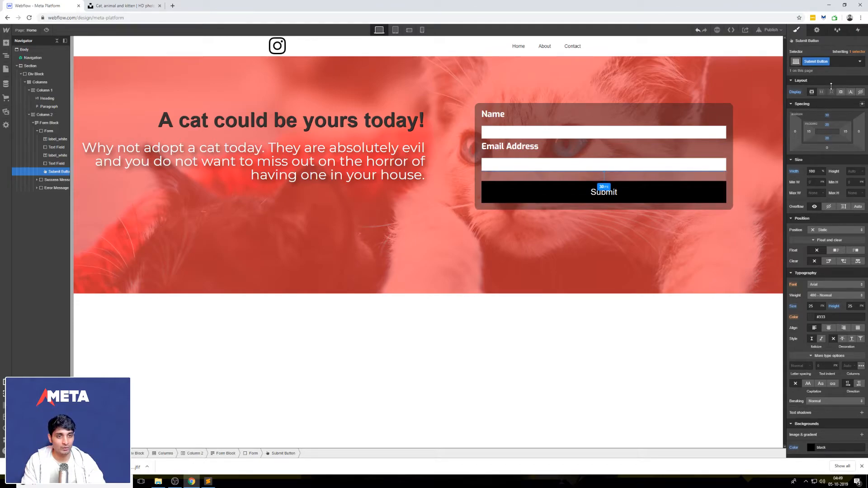
pyautogui.click(693, 255)
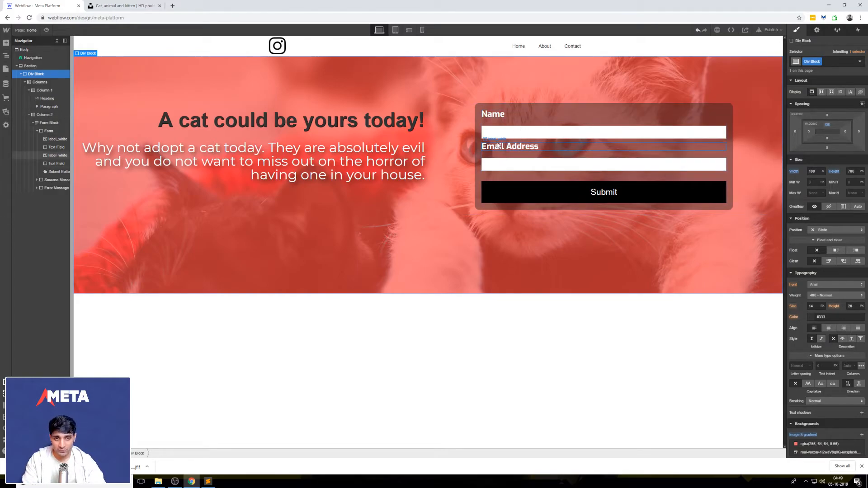
# - Open the form block's settings and show its Success state
pyautogui.click(533, 105)
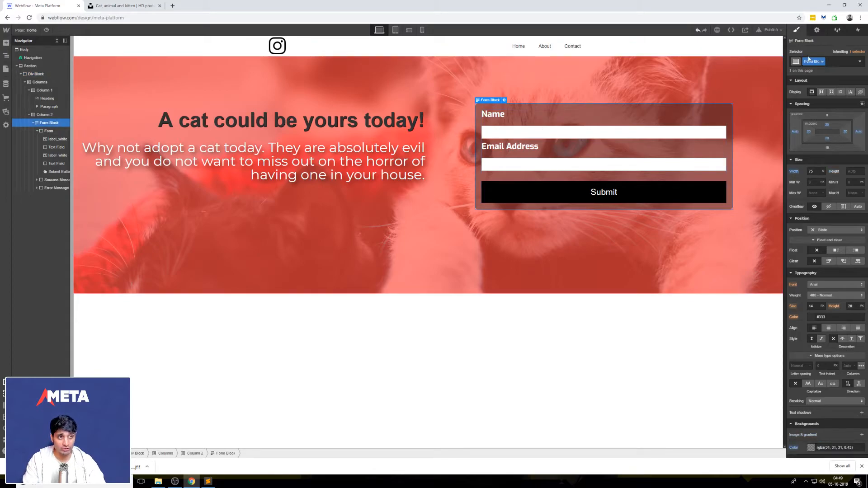
pyautogui.click(817, 31)
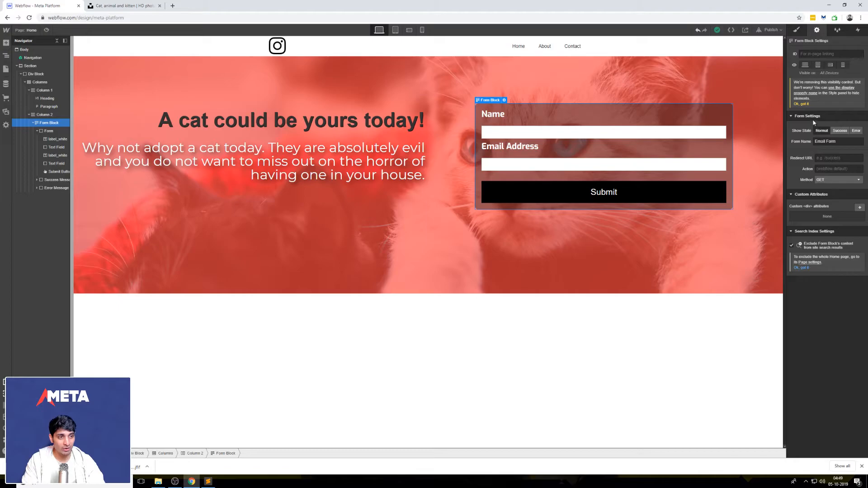
pyautogui.click(840, 131)
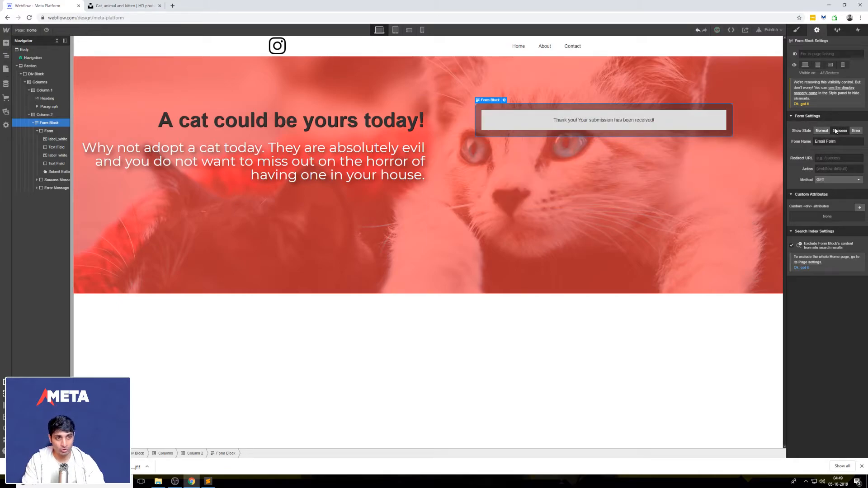
# - Preview the form block's Error state, return it to Normal, and check its redirect URL and method settings
pyautogui.click(856, 131)
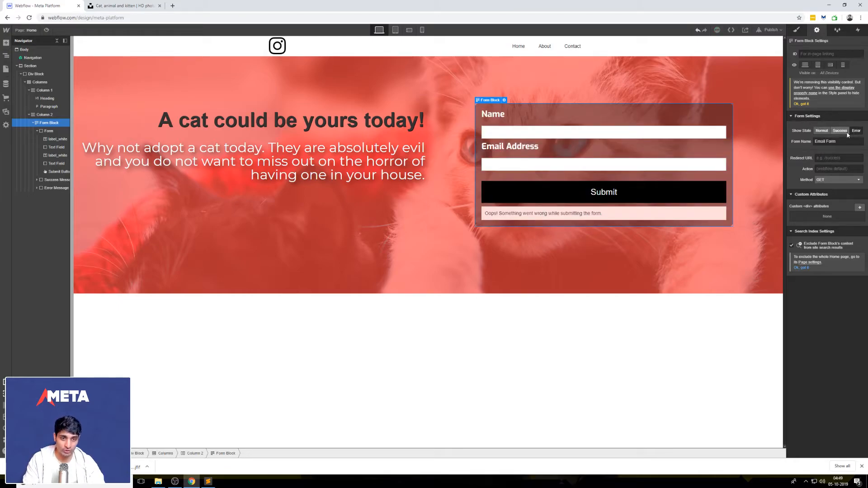
pyautogui.click(824, 131)
pyautogui.click(822, 179)
pyautogui.click(826, 178)
pyautogui.click(828, 158)
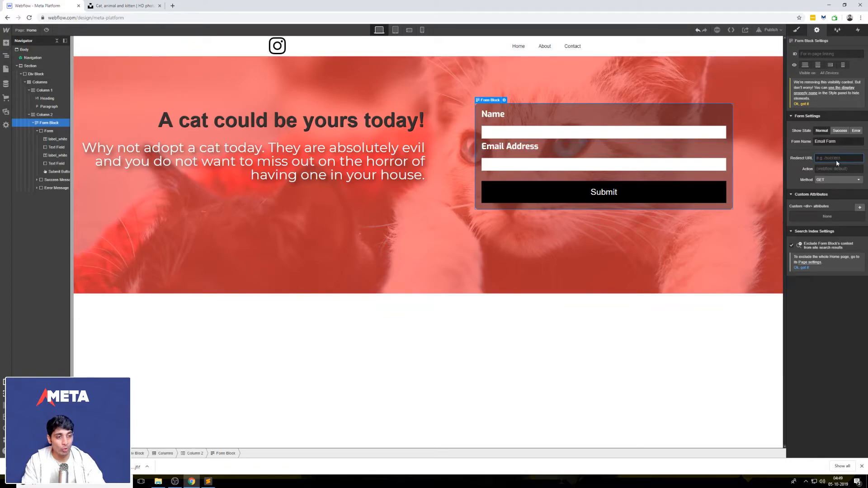
pyautogui.click(842, 180)
pyautogui.click(841, 186)
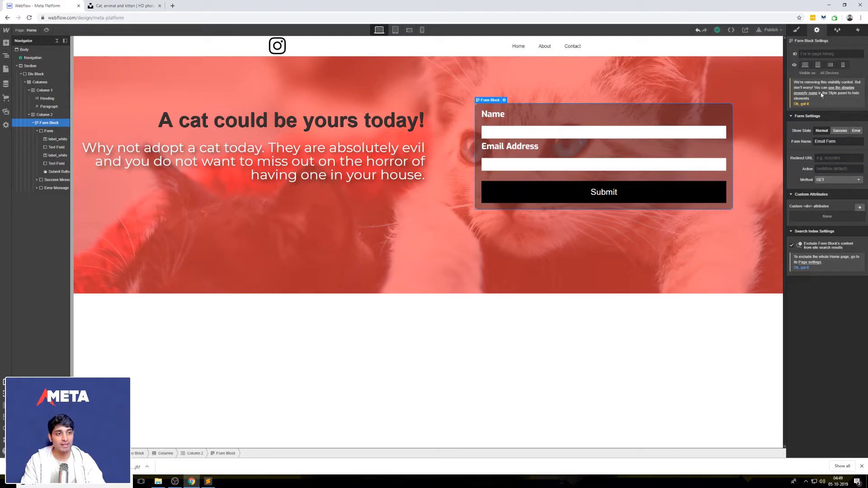
pyautogui.click(799, 36)
pyautogui.click(748, 95)
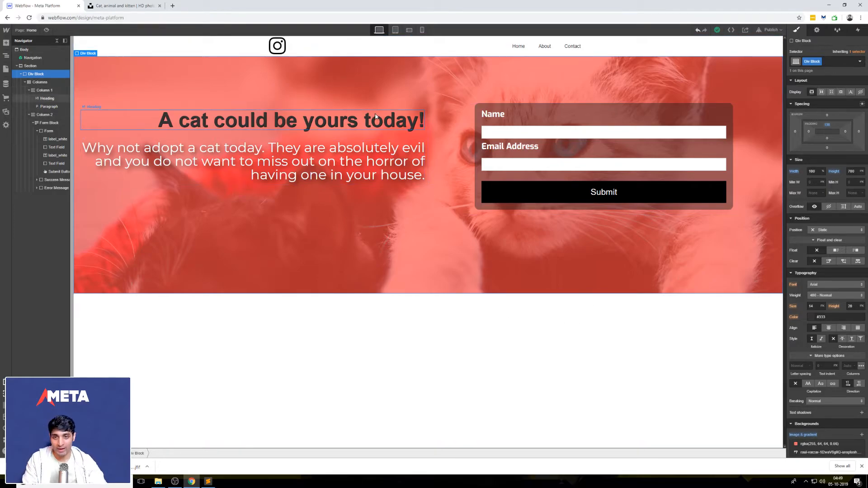
pyautogui.click(425, 104)
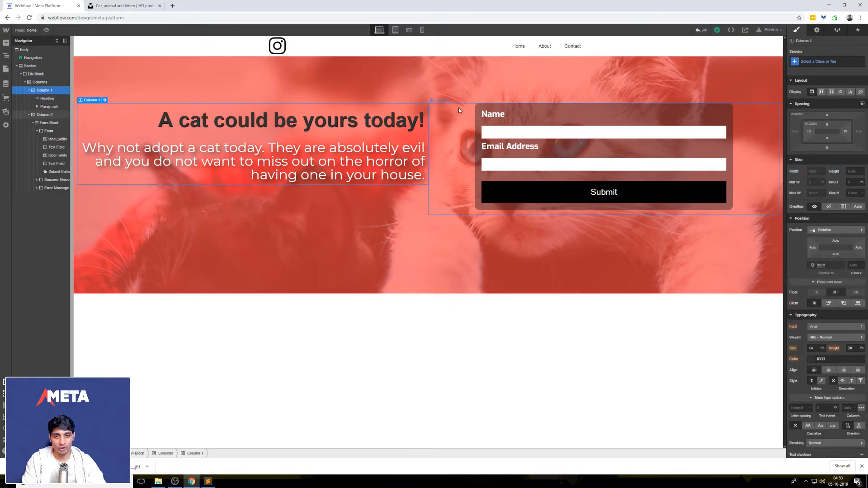
pyautogui.click(459, 108)
pyautogui.click(446, 279)
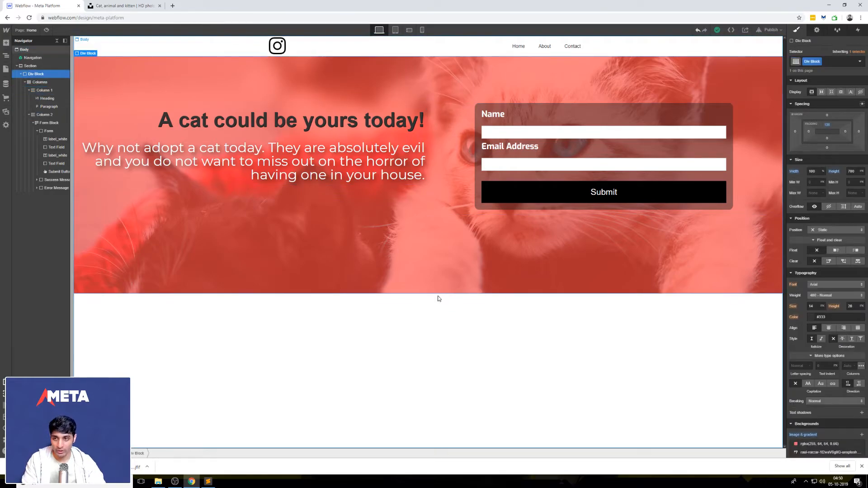
# - Collapse the hero section in the element tree and add a new Section directly below it on the page
pyautogui.click(20, 74)
pyautogui.click(16, 65)
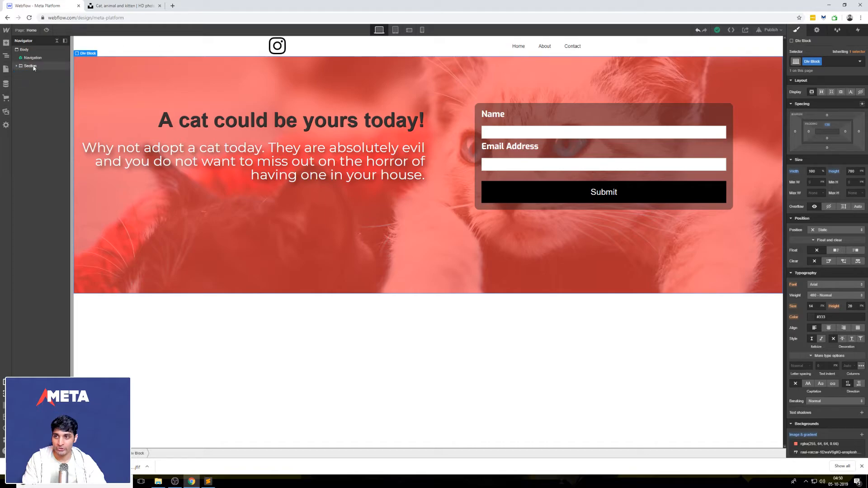
pyautogui.click(30, 65)
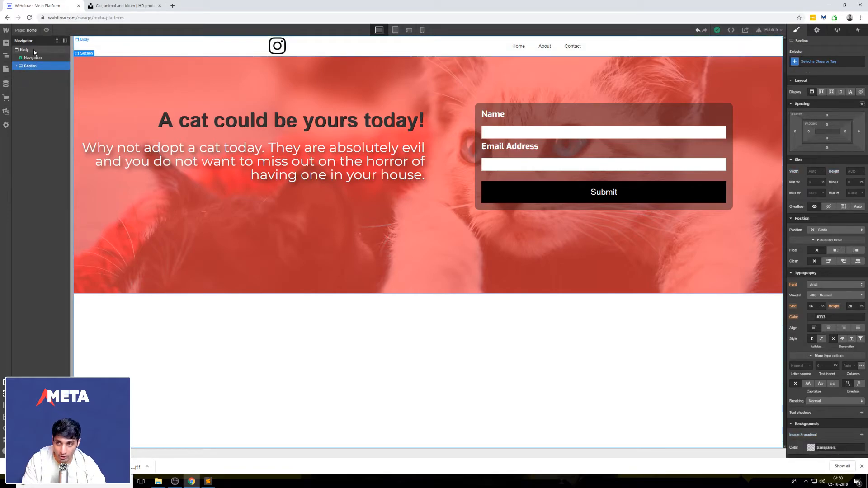
pyautogui.click(34, 51)
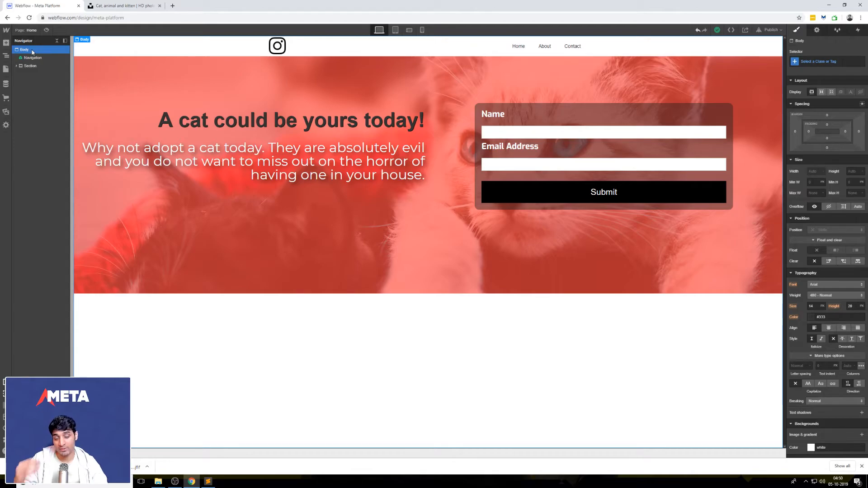
pyautogui.click(6, 43)
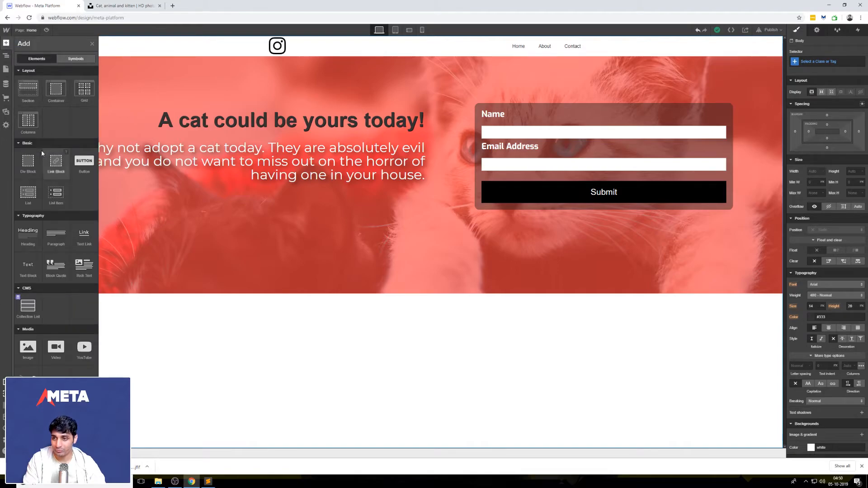
pyautogui.moveTo(30, 90); pyautogui.dragTo(289, 310)
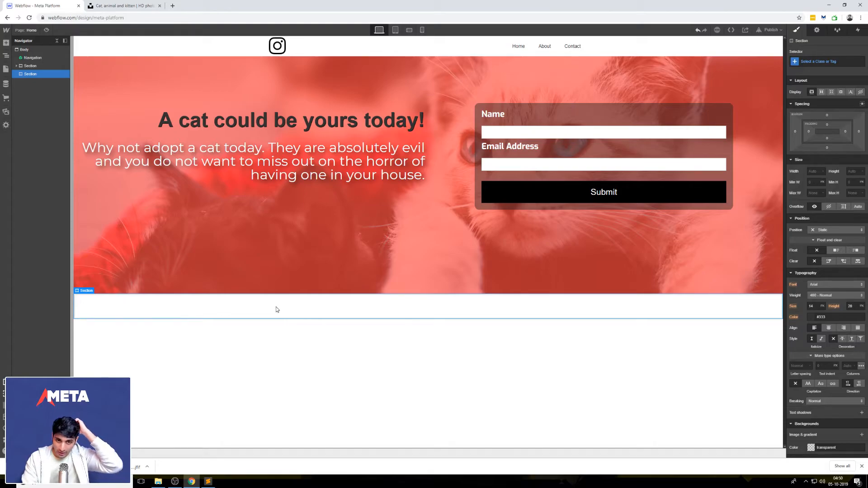
# - Add a grid with three columns, two rows and 30 px column and row gaps to the new section
pyautogui.click(6, 44)
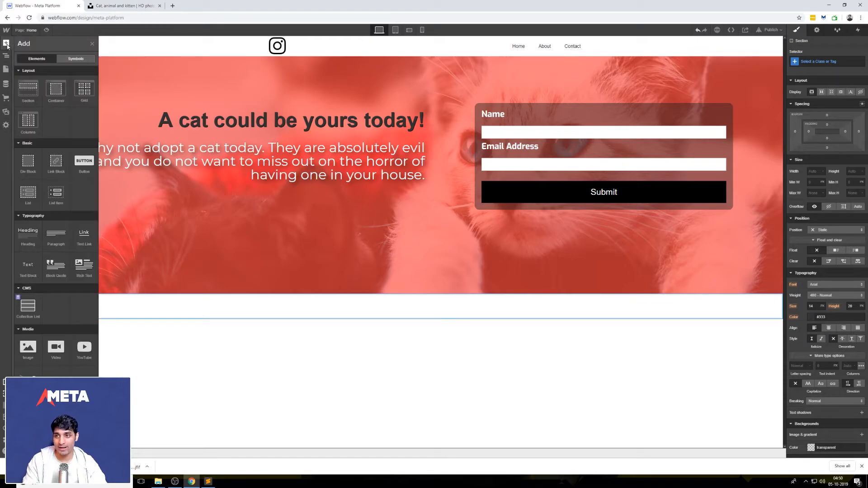
pyautogui.click(84, 90)
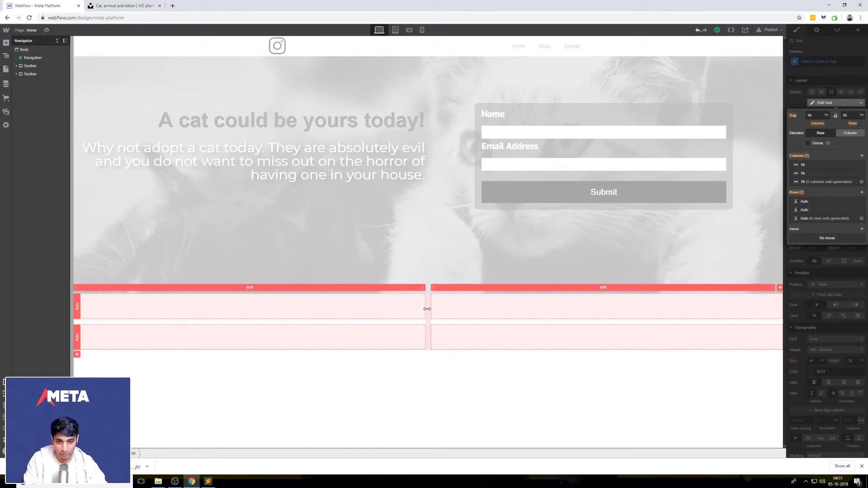
pyautogui.click(809, 115)
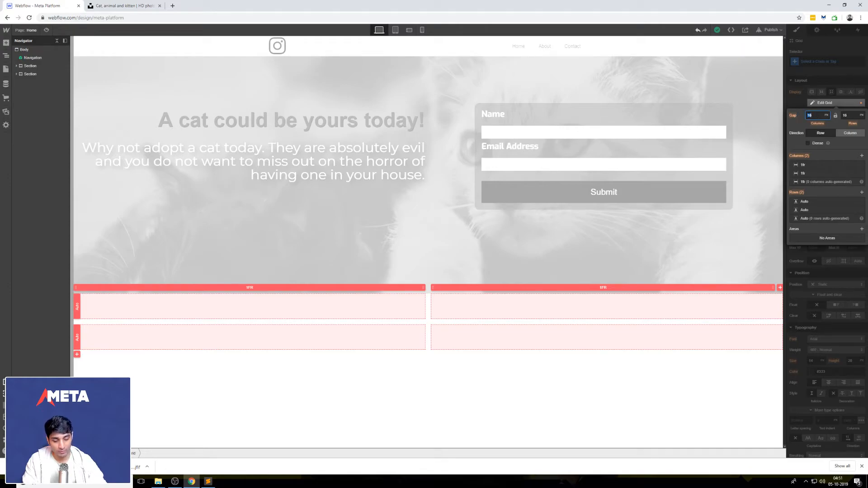
pyautogui.press('Tab')
pyautogui.write('30')
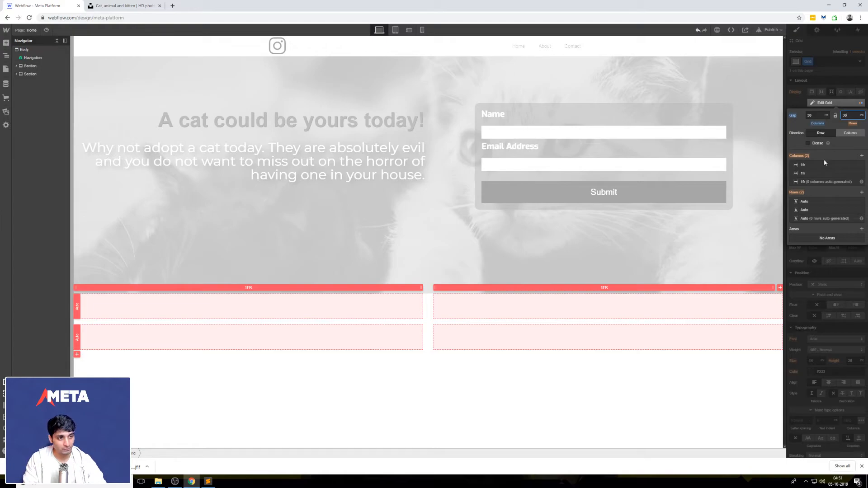
pyautogui.click(862, 156)
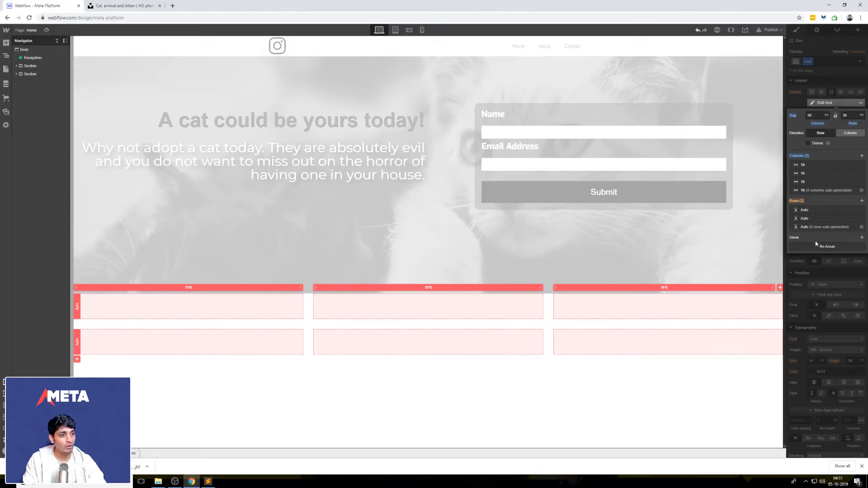
pyautogui.click(845, 86)
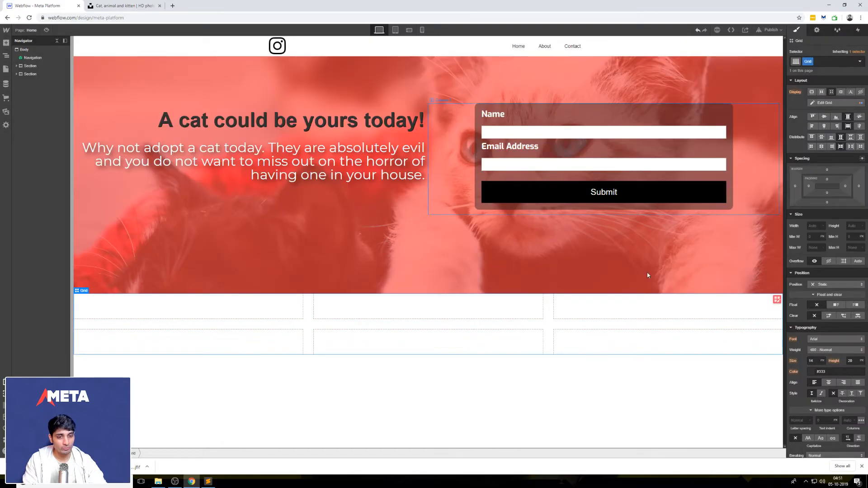
pyautogui.click(470, 310)
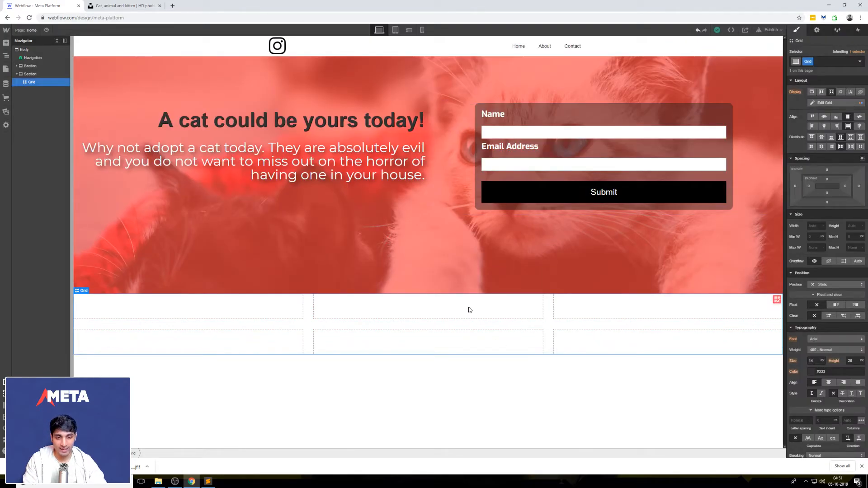
pyautogui.doubleClick(425, 313)
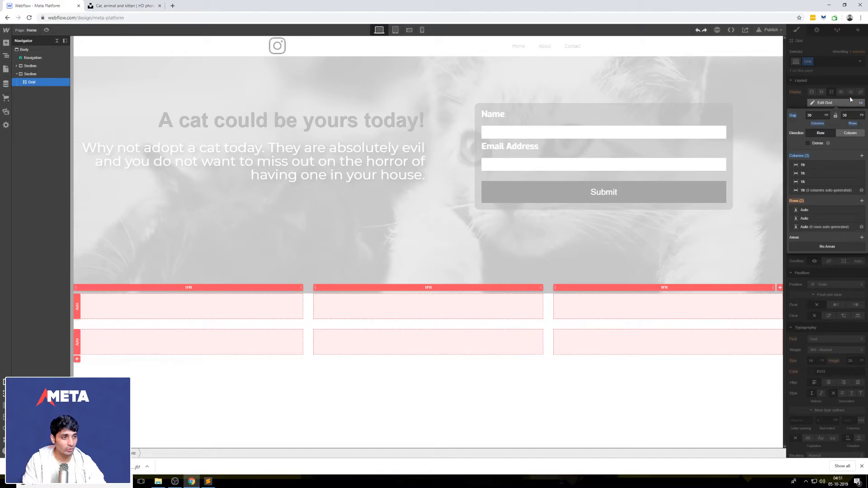
pyautogui.press('Escape')
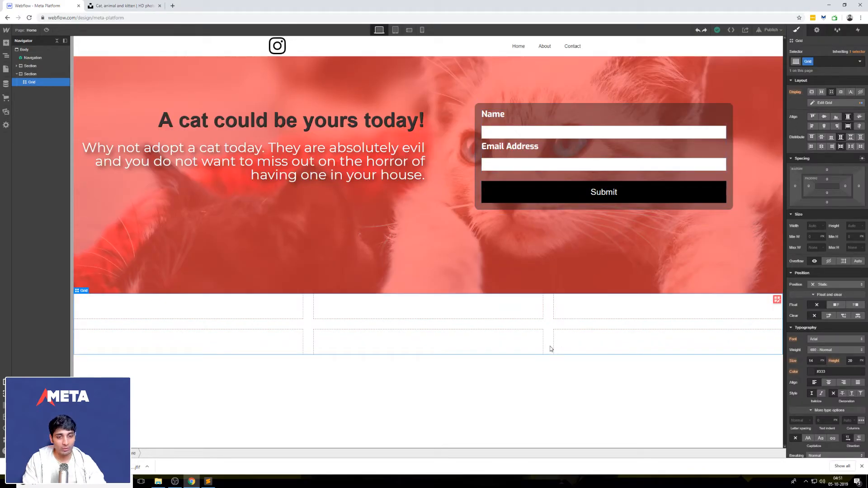
pyautogui.click(495, 389)
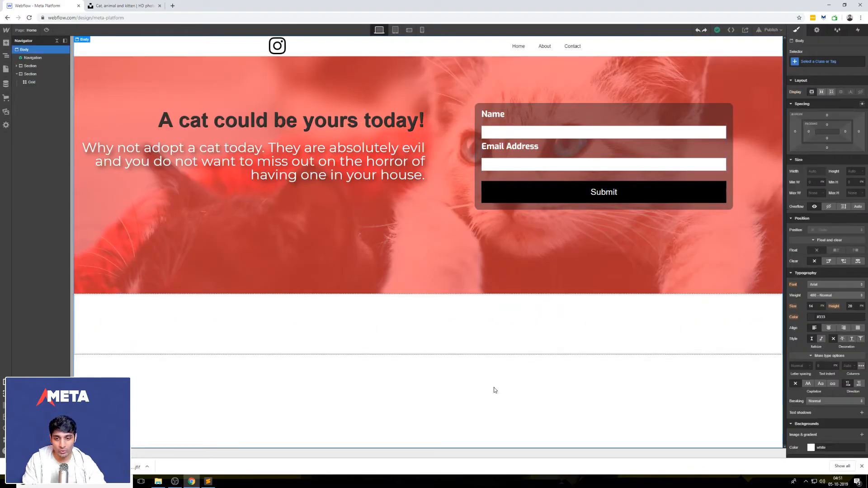
pyautogui.click(50, 82)
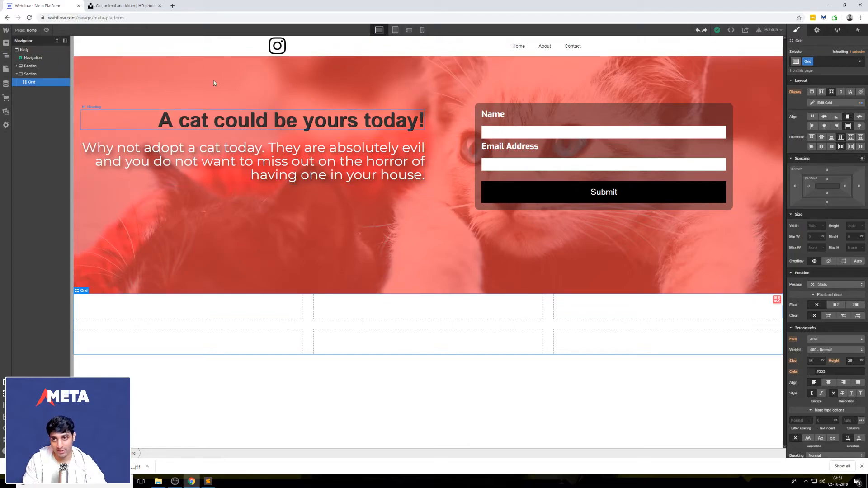
# - Switch to Unsplash and download the photo of the gray tabby cat from the cats search results
pyautogui.click(130, 6)
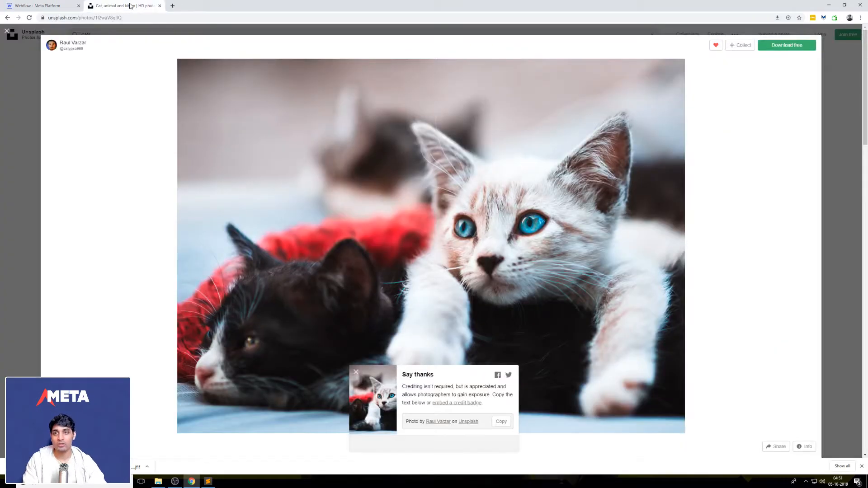
pyautogui.click(2, 152)
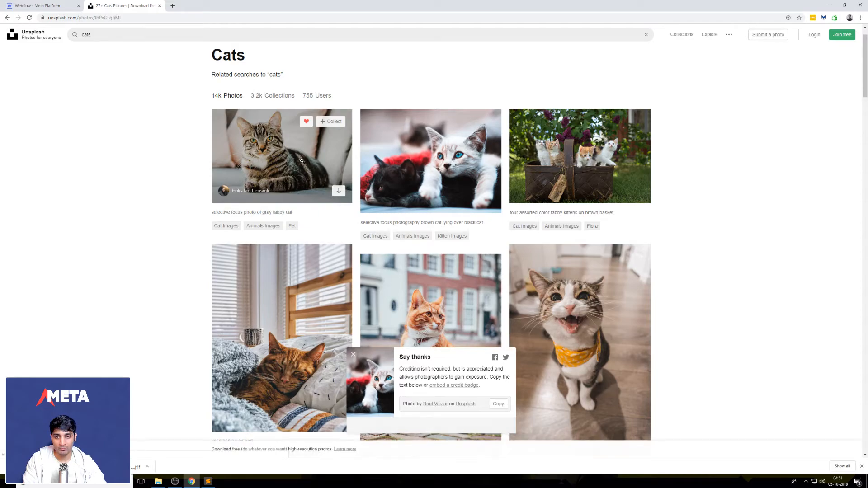
pyautogui.click(337, 177)
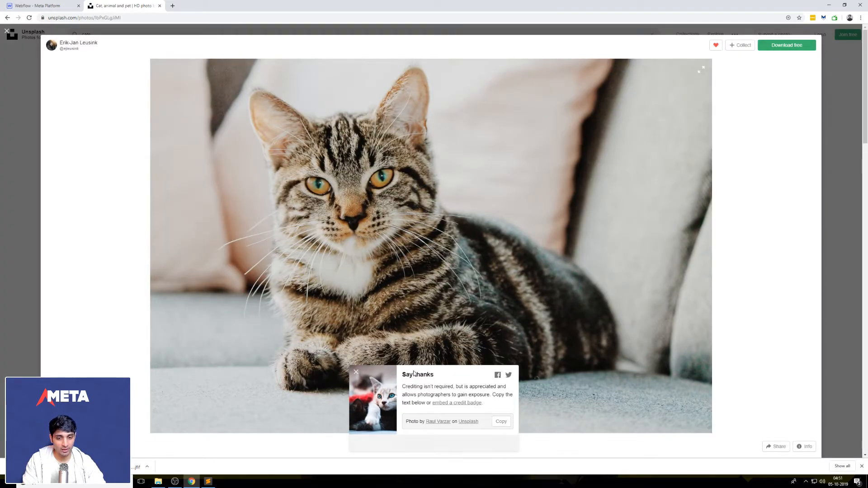
pyautogui.click(356, 373)
pyautogui.click(769, 45)
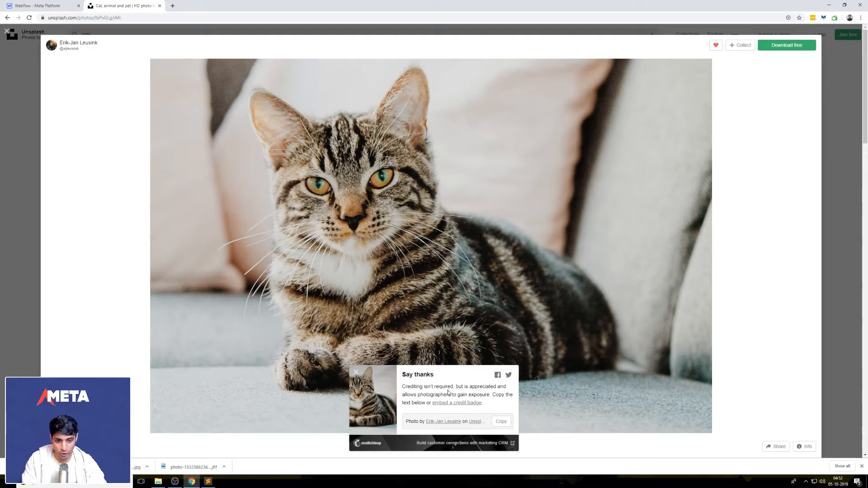
# - Switch back to Webflow and place an Image element in the grid's first cell
pyautogui.click(26, 3)
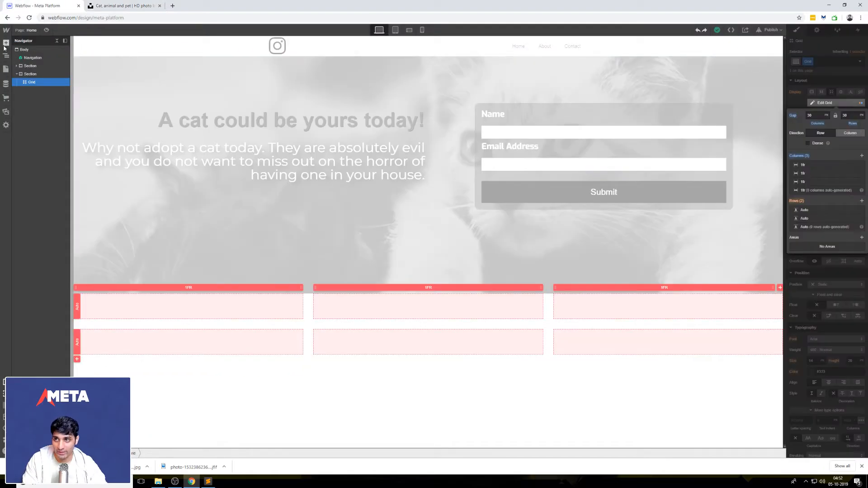
pyautogui.click(6, 43)
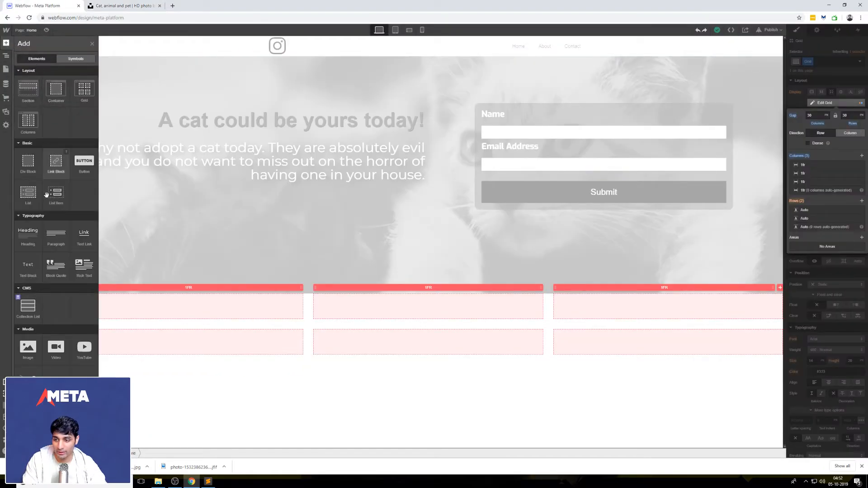
pyautogui.moveTo(29, 348); pyautogui.dragTo(150, 312)
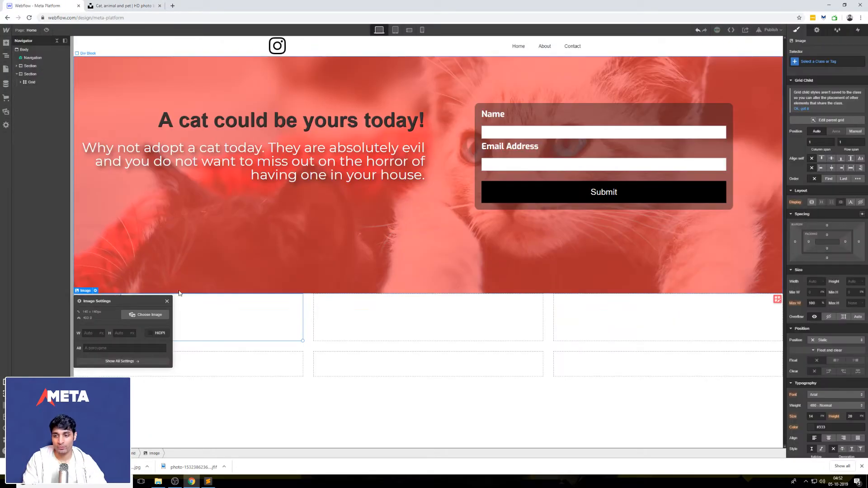
# - Upload the downloaded tabby cat photo from the Downloads folder and use it as the grid image
pyautogui.click(150, 313)
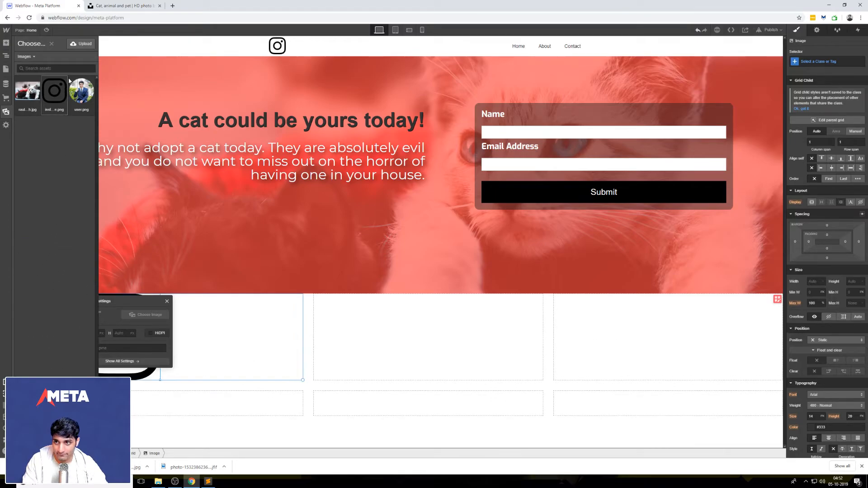
pyautogui.click(82, 43)
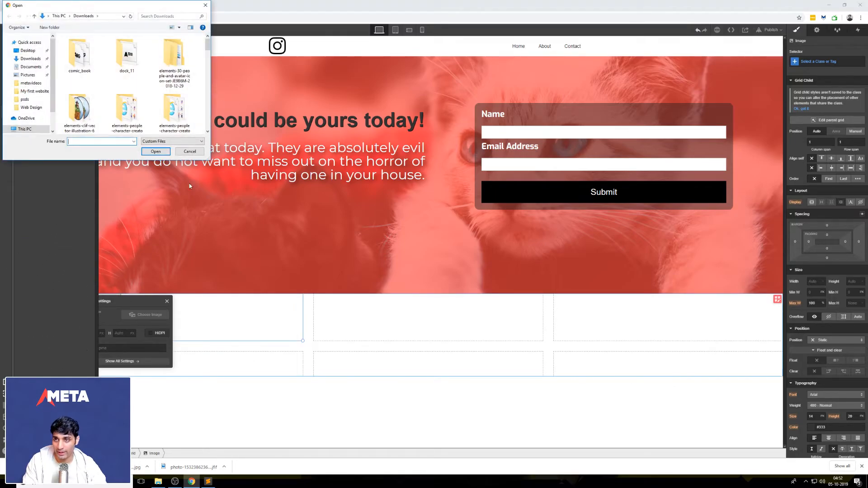
pyautogui.moveTo(206, 44); pyautogui.dragTo(209, 116)
pyautogui.doubleClick(128, 58)
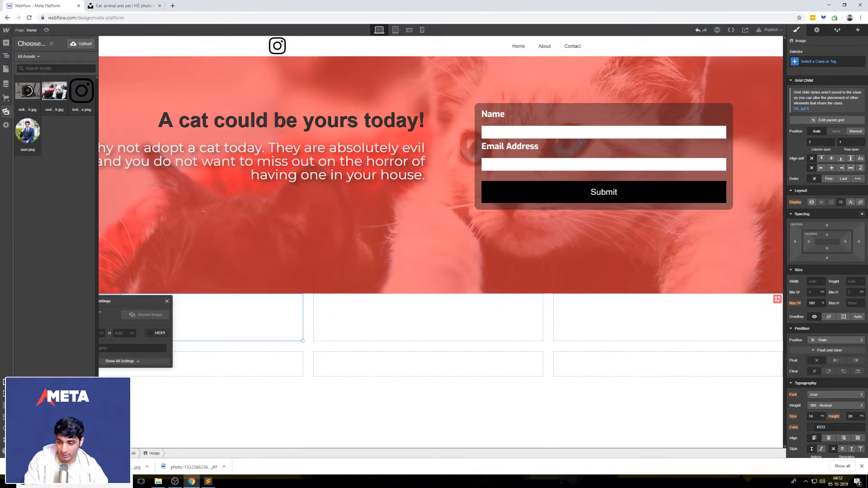
pyautogui.click(861, 466)
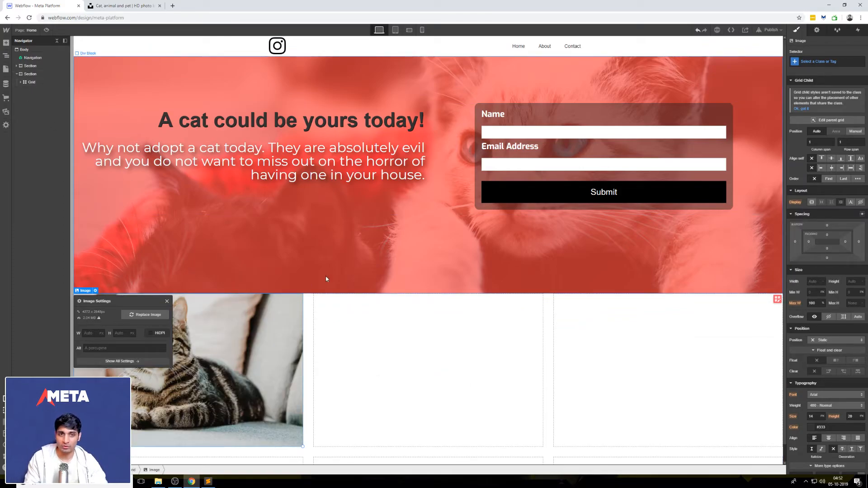
# - Try a width of 250 px and the HiDPI option on the tabby cat image in the grid
pyautogui.scroll(-1, 307, 281)
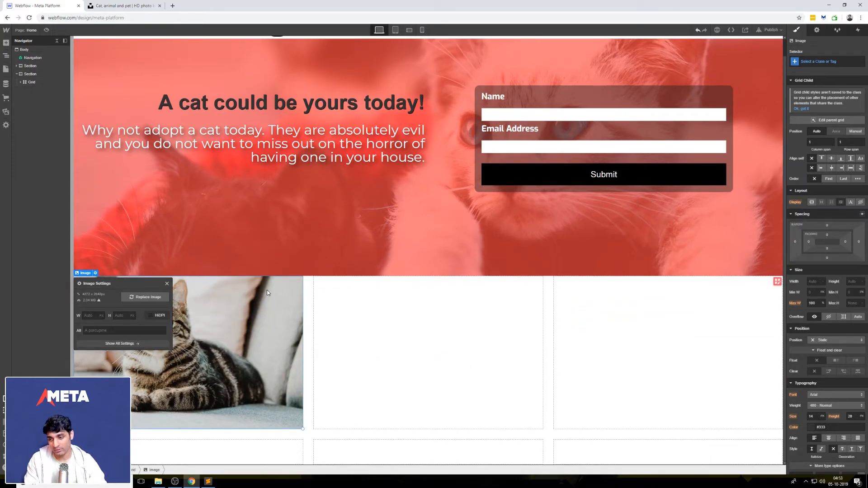
pyautogui.click(92, 315)
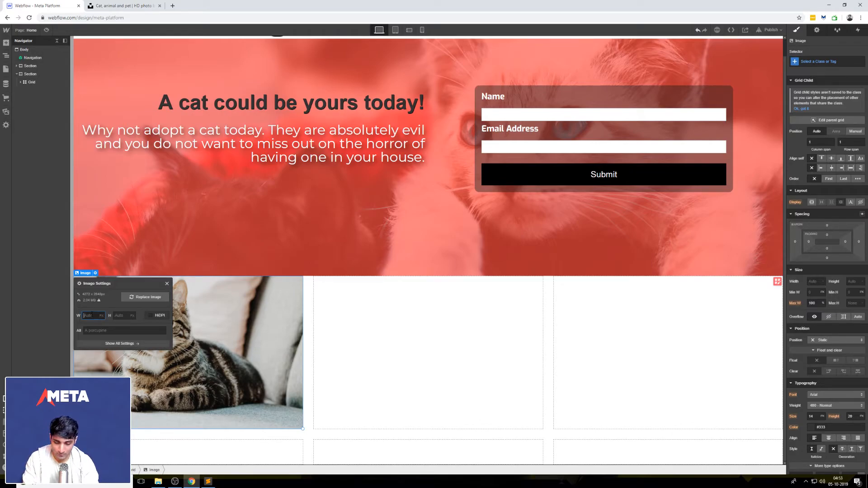
pyautogui.write('250')
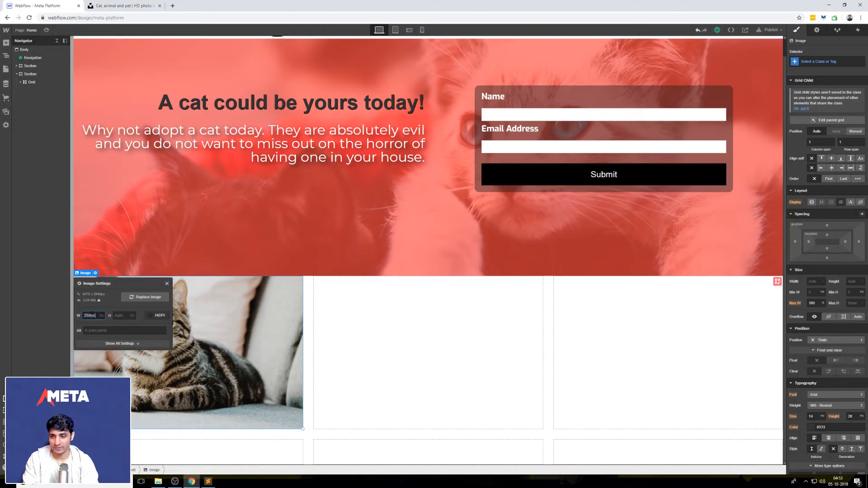
pyautogui.click(308, 320)
pyautogui.click(123, 322)
pyautogui.click(123, 320)
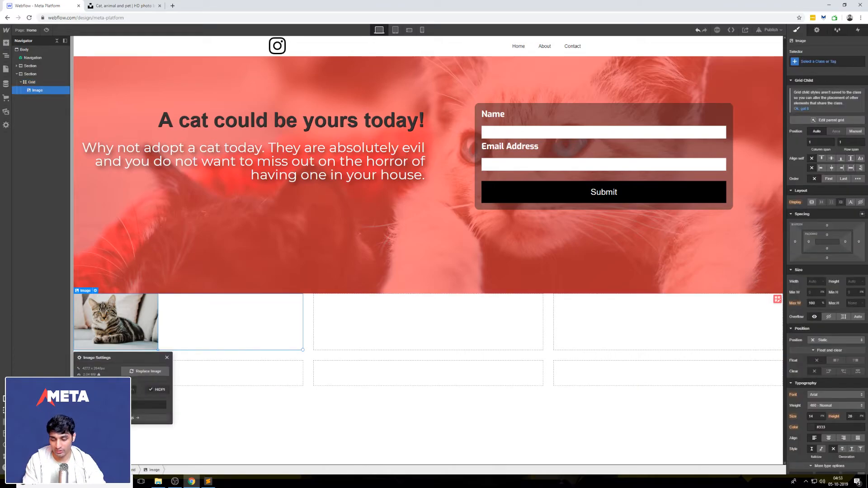
pyautogui.click(151, 389)
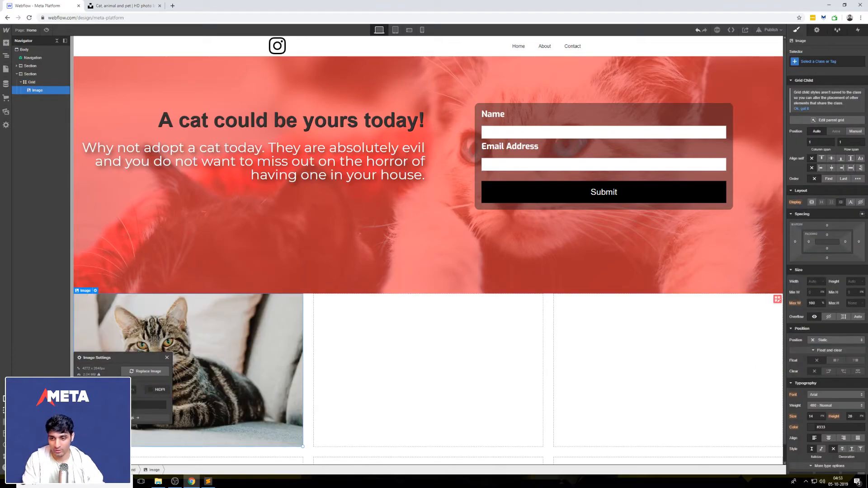
# - Stretch the tabby cat image across the grid's first two columns
pyautogui.click(307, 333)
pyautogui.scroll(-1, 307, 333)
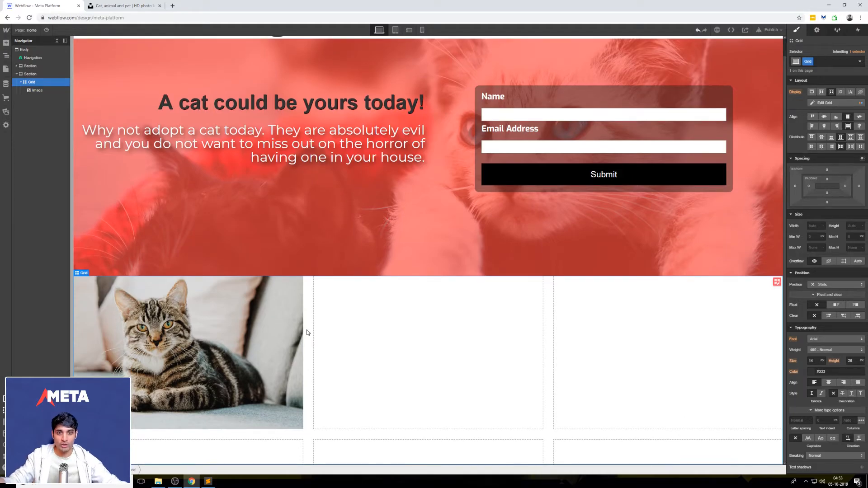
pyautogui.click(260, 341)
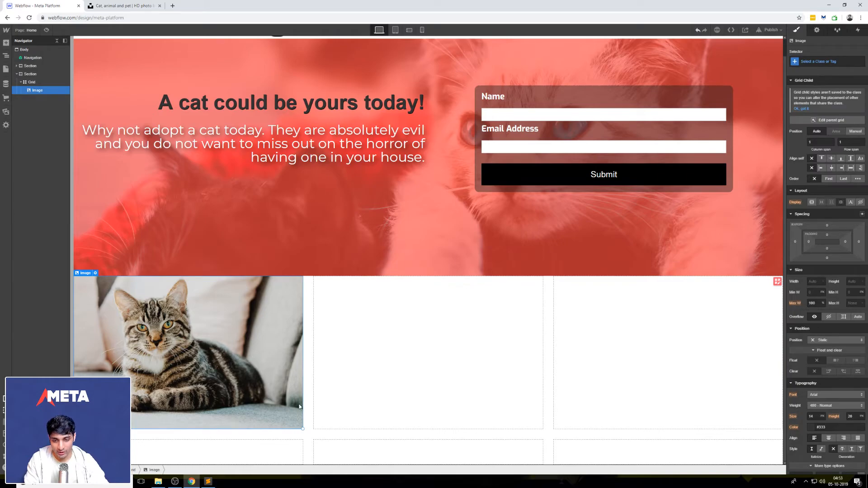
pyautogui.moveTo(303, 430); pyautogui.dragTo(544, 423)
pyautogui.scroll(-3, 542, 390)
pyautogui.click(545, 385)
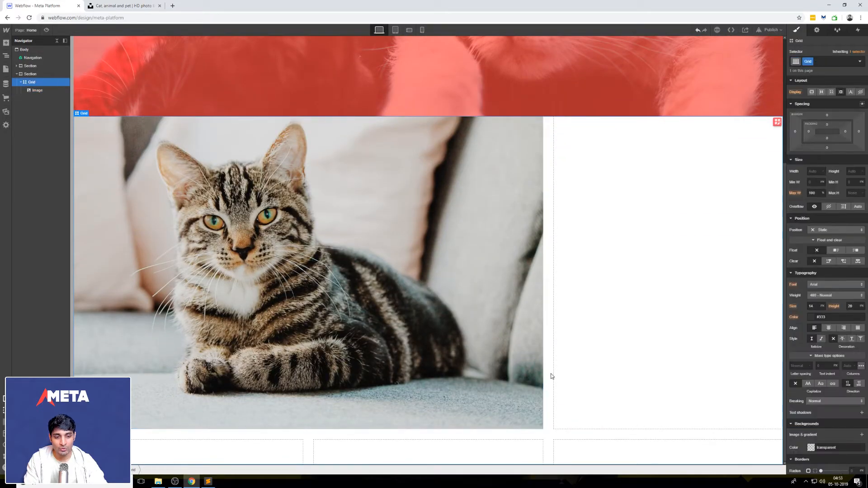
pyautogui.scroll(3, 547, 384)
pyautogui.scroll(-4, 547, 384)
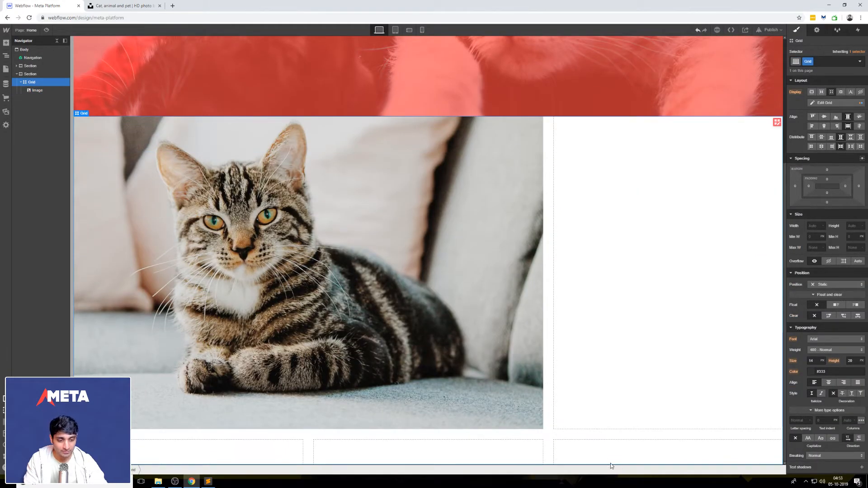
# - Try extending the cat image across all three grid columns, and undo both column span changes
pyautogui.click(502, 323)
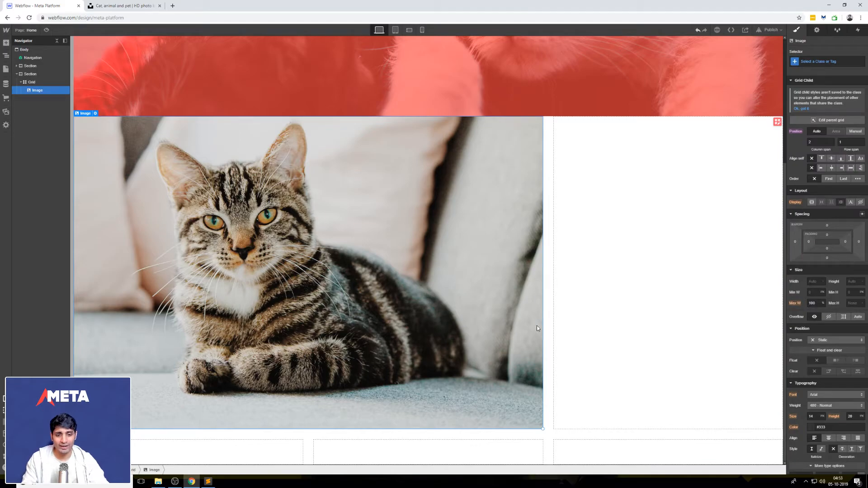
pyautogui.moveTo(542, 429); pyautogui.dragTo(672, 382)
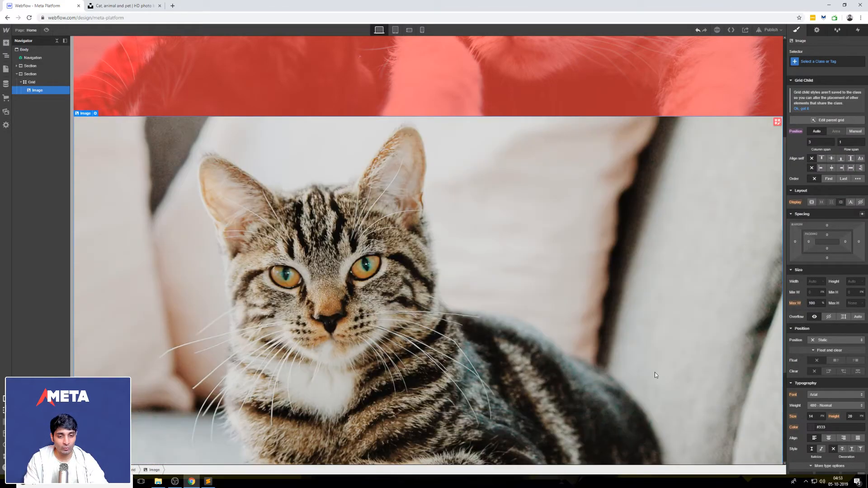
pyautogui.scroll(-3, 673, 382)
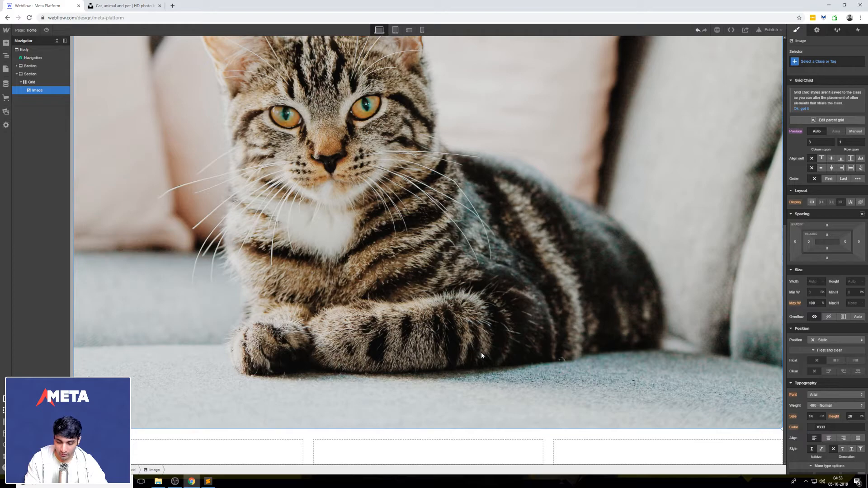
pyautogui.hotkey('ctrl', 'z')
pyautogui.hotkey('ctrl', 'z')
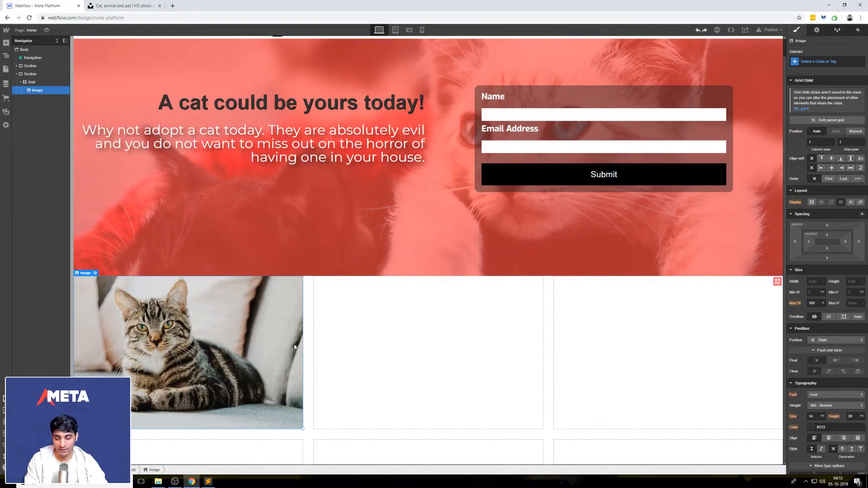
# - Create the class Section_gallery on the section that holds the image grid
pyautogui.click(310, 351)
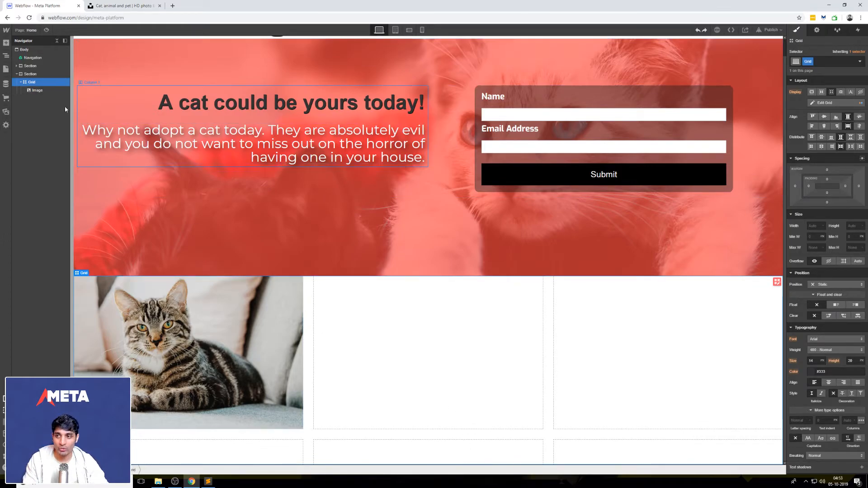
pyautogui.click(29, 75)
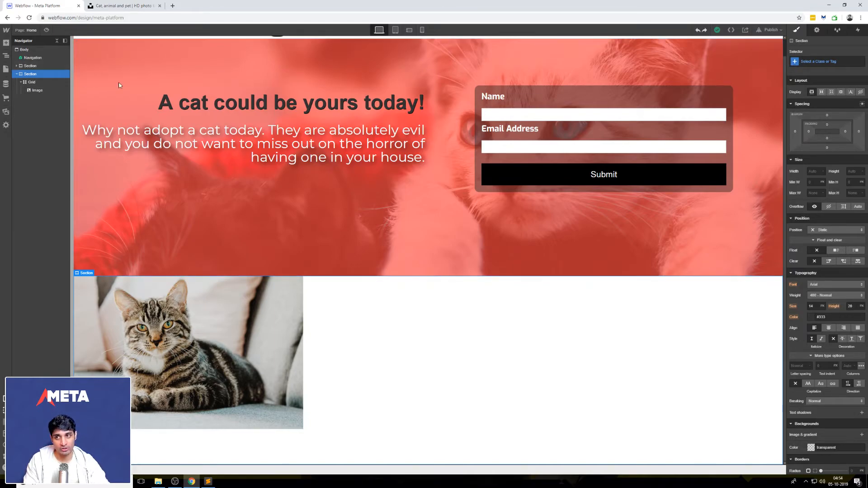
pyautogui.click(840, 61)
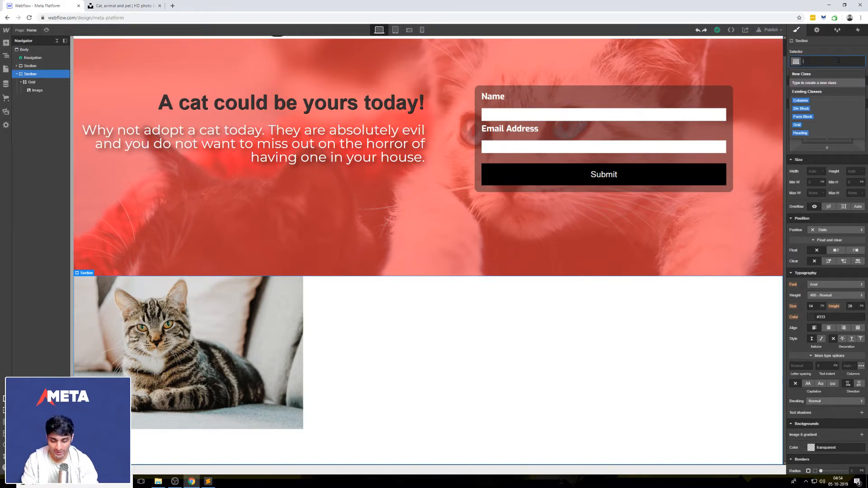
pyautogui.write('Sec')
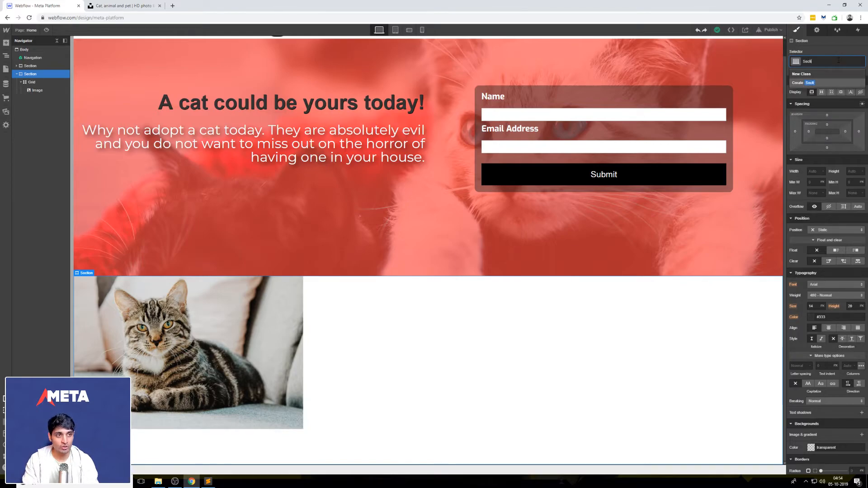
pyautogui.write('tion_gallery')
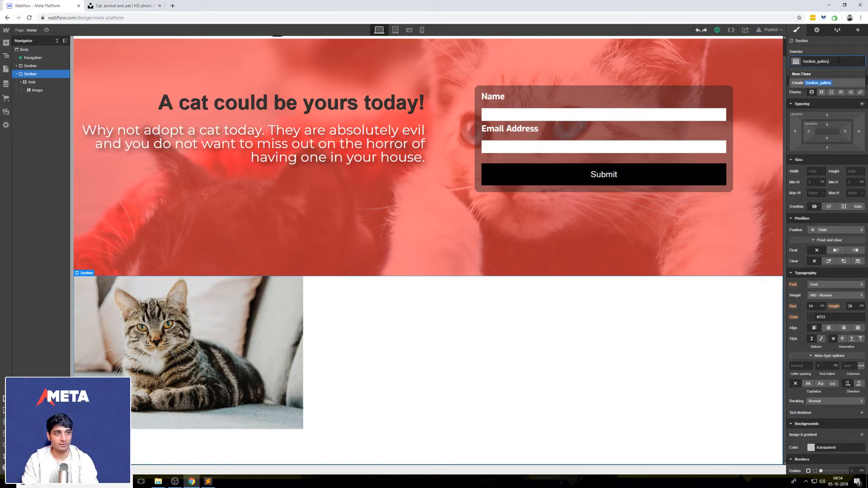
pyautogui.press('Return')
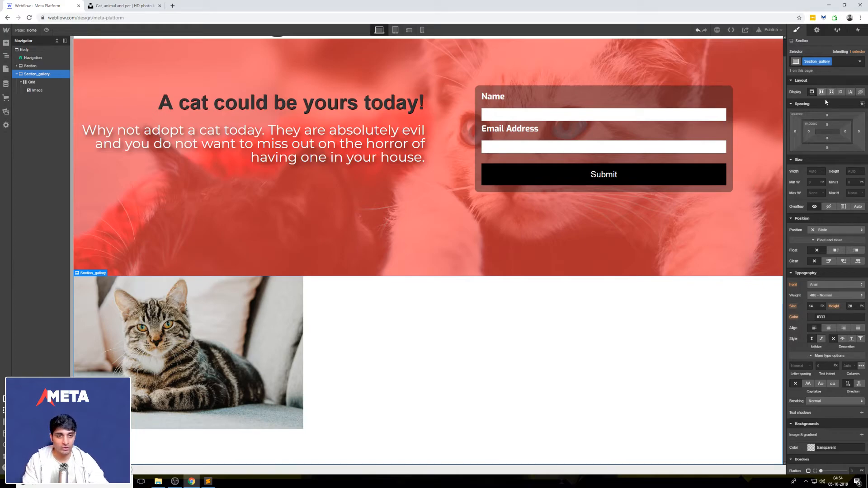
# - Give the gallery section 40 px of padding on all four sides
pyautogui.click(827, 126)
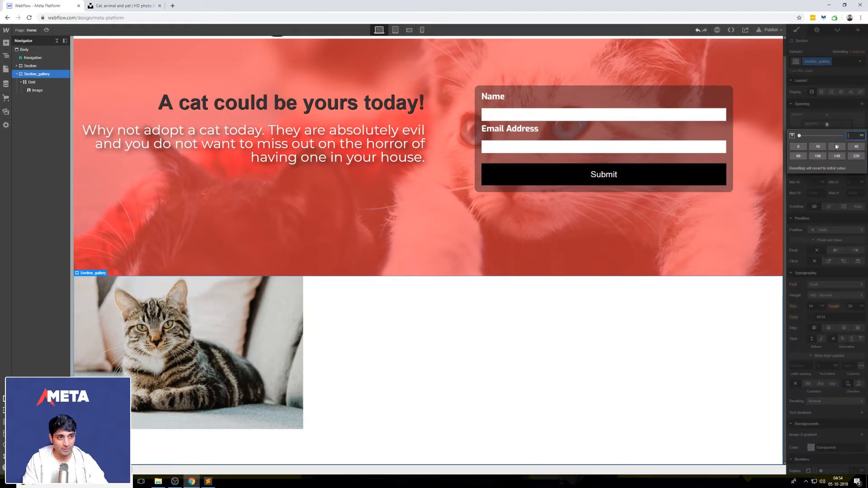
pyautogui.click(856, 147)
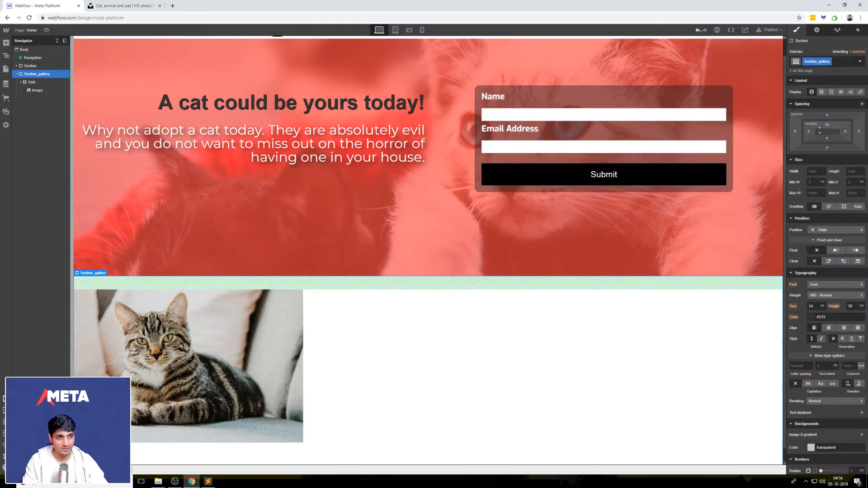
pyautogui.click(809, 132)
pyautogui.click(856, 152)
pyautogui.click(845, 131)
pyautogui.click(856, 153)
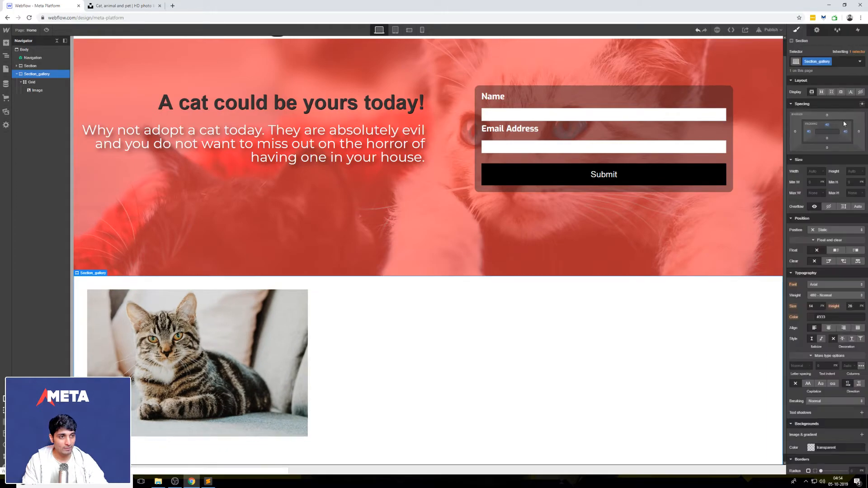
pyautogui.click(827, 138)
pyautogui.click(855, 160)
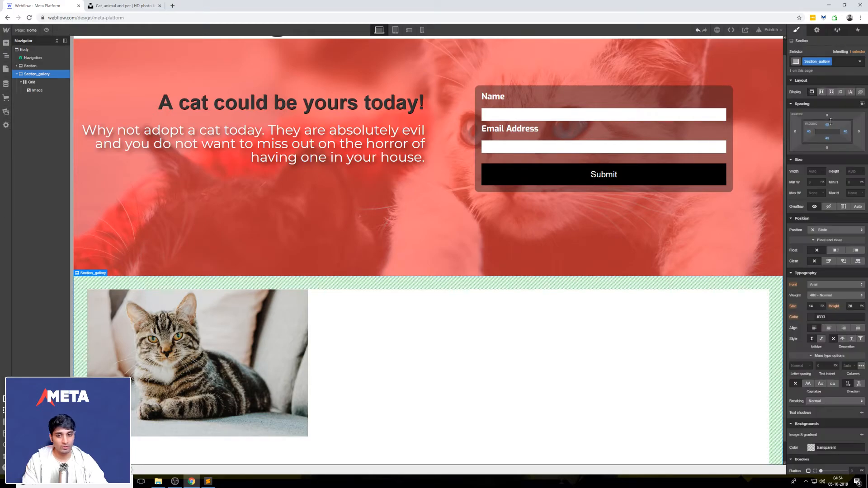
# - Duplicate the tabby cat image five times to fill all six cells of the grid
pyautogui.scroll(-1, 461, 360)
pyautogui.click(277, 338)
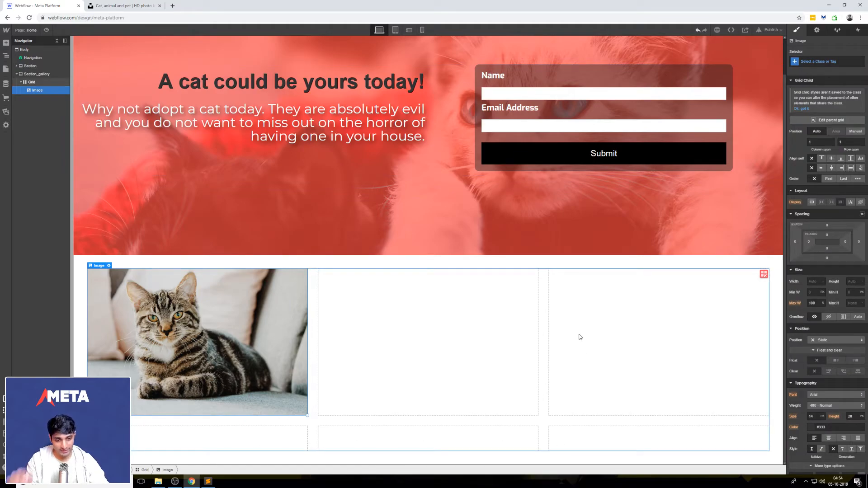
pyautogui.click(468, 347)
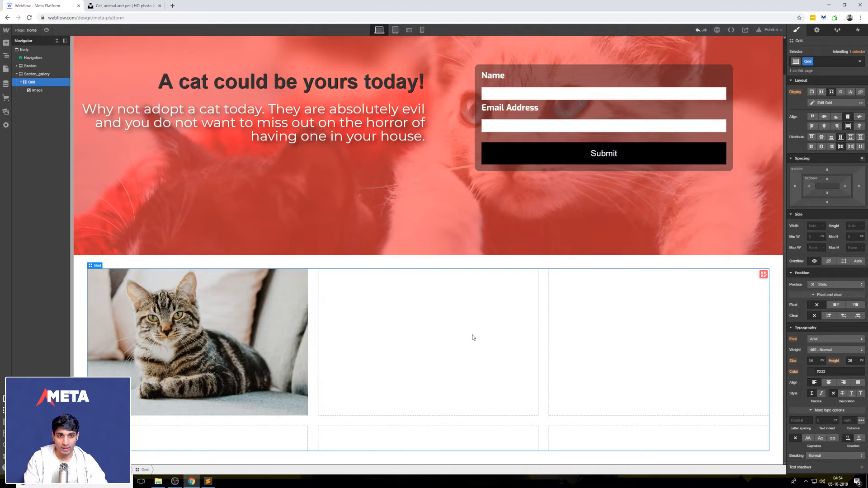
pyautogui.click(35, 93)
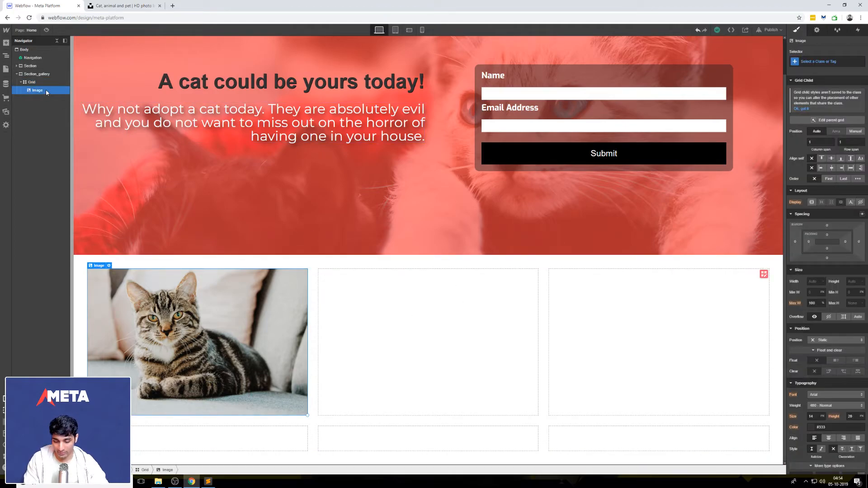
pyautogui.hotkey('ctrl', 'd')
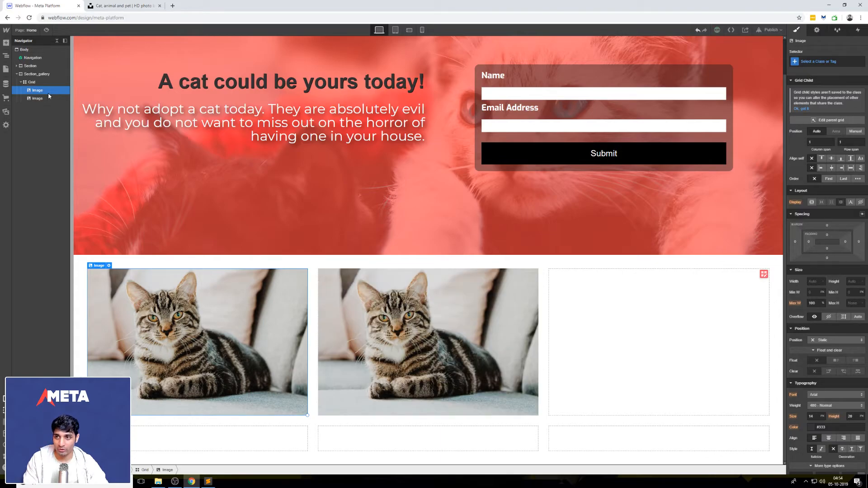
pyautogui.hotkey('ctrl', 'd')
pyautogui.hotkey('ctrl', 'd')
pyautogui.hotkey('ctrl', 'd')
pyautogui.hotkey('ctrl', 'd')
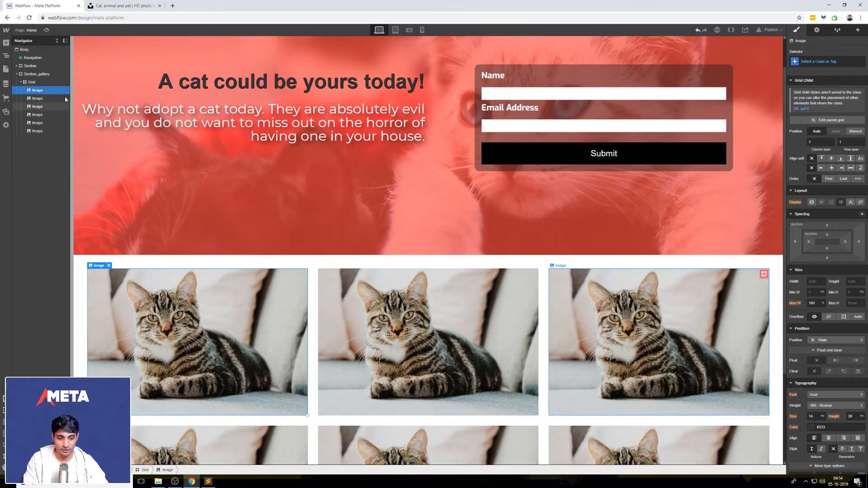
pyautogui.click(302, 259)
pyautogui.scroll(-3, 316, 256)
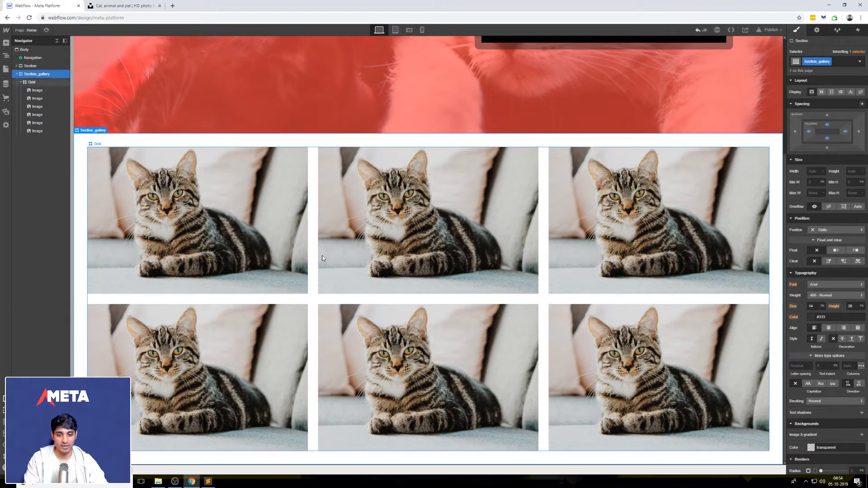
pyautogui.click(315, 256)
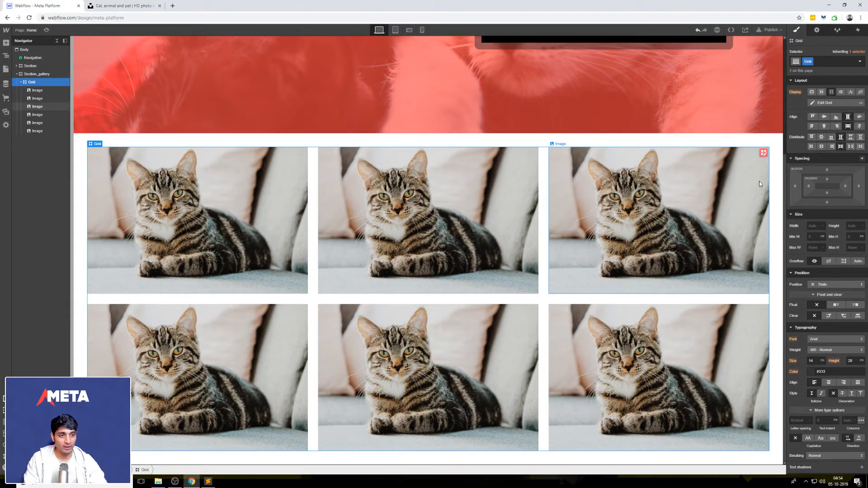
pyautogui.click(772, 172)
pyautogui.scroll(4, 771, 204)
pyautogui.scroll(-4, 771, 207)
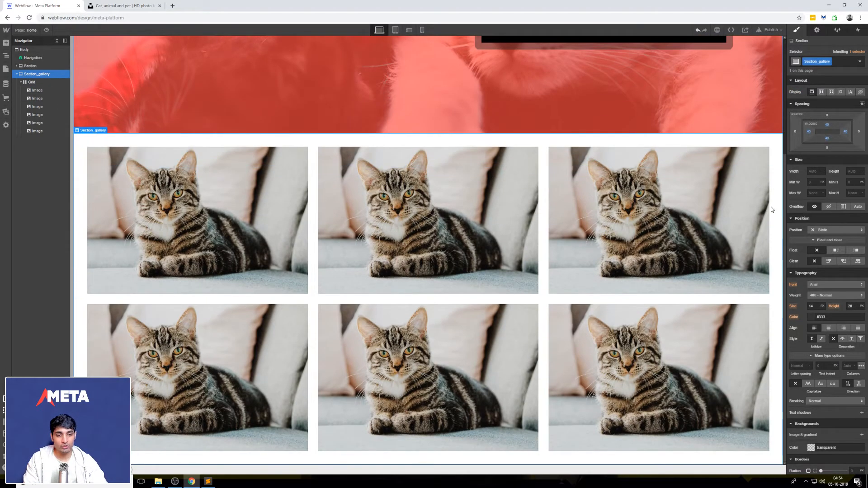
# - Try stretching the second image of the top row across two columns, and undo the change
pyautogui.click(536, 292)
pyautogui.moveTo(538, 293); pyautogui.dragTo(765, 293)
pyautogui.scroll(-7, 590, 292)
pyautogui.scroll(3, 330, 169)
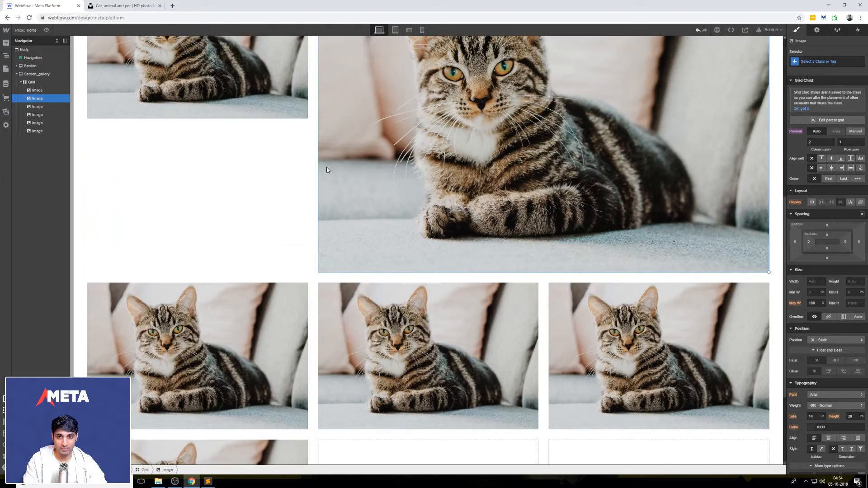
pyautogui.scroll(-3, 254, 195)
pyautogui.scroll(4, 287, 330)
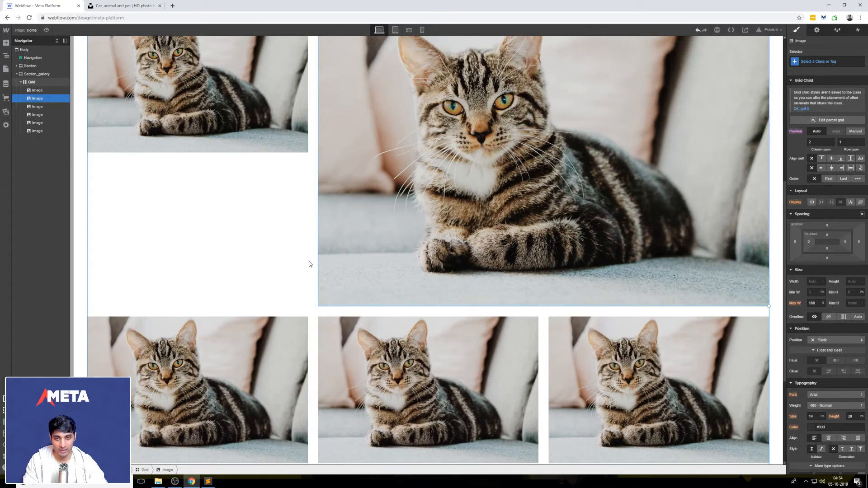
pyautogui.scroll(3, 309, 264)
pyautogui.hotkey('ctrl', 'z')
# - Try stretching the first image of the top row across two columns, and undo the change
pyautogui.click(311, 271)
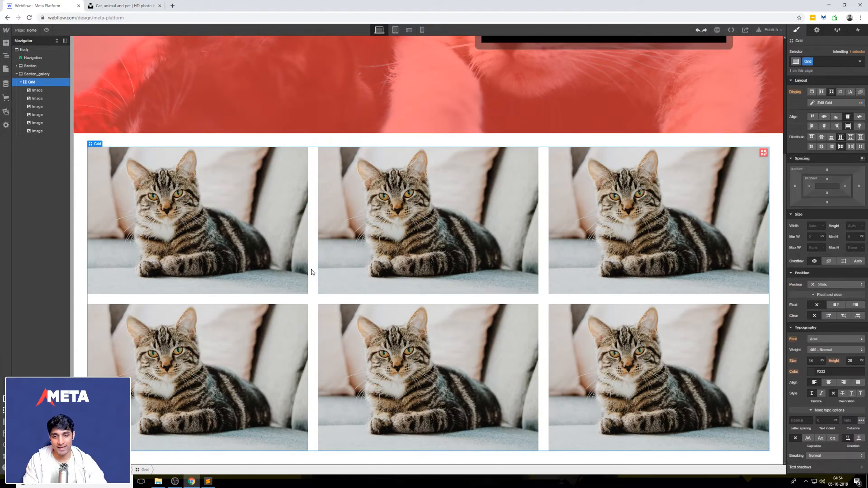
pyautogui.click(278, 242)
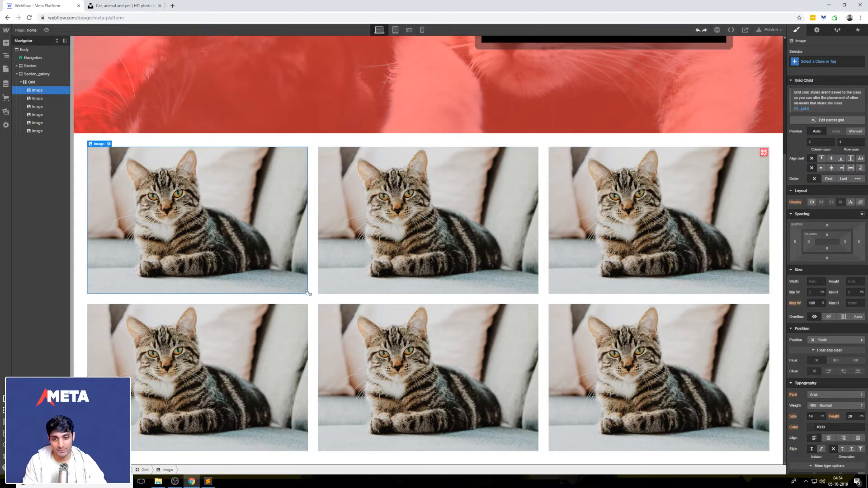
pyautogui.moveTo(309, 295); pyautogui.dragTo(537, 292)
pyautogui.hotkey('ctrl', 'z')
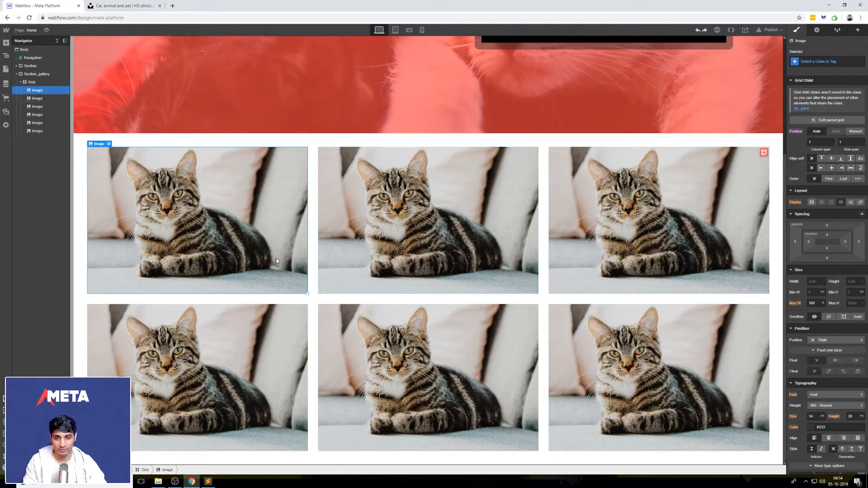
# - Stretch the first image of the top row across two columns and two rows of the grid
pyautogui.moveTo(306, 292); pyautogui.dragTo(538, 451)
pyautogui.scroll(6, 549, 335)
pyautogui.click(546, 330)
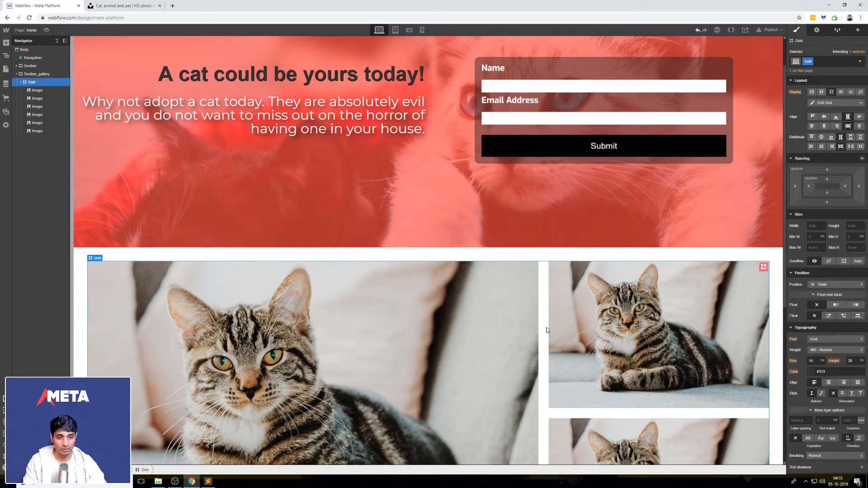
pyautogui.scroll(-6, 546, 331)
pyautogui.scroll(3, 449, 194)
pyautogui.scroll(-3, 449, 194)
# - Try deleting two images from the grid's bottom row, and undo both deletions
pyautogui.click(426, 334)
pyautogui.press('Delete')
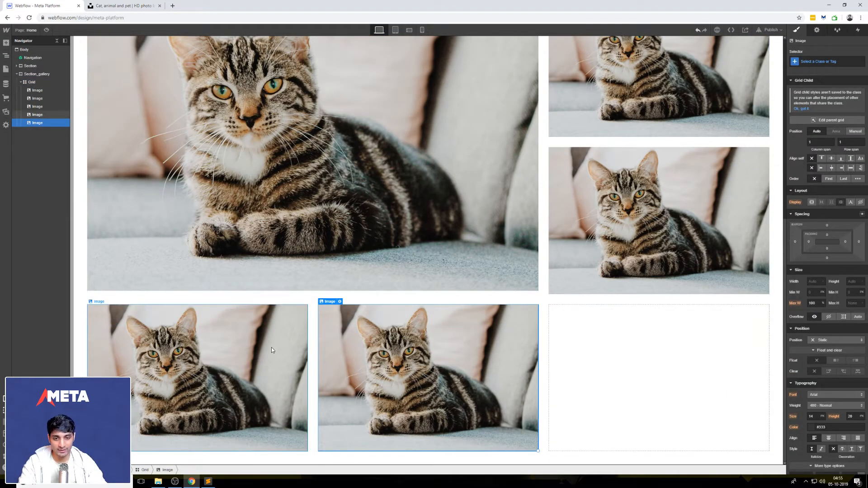
pyautogui.press('Delete')
pyautogui.click(518, 303)
pyautogui.scroll(3, 509, 299)
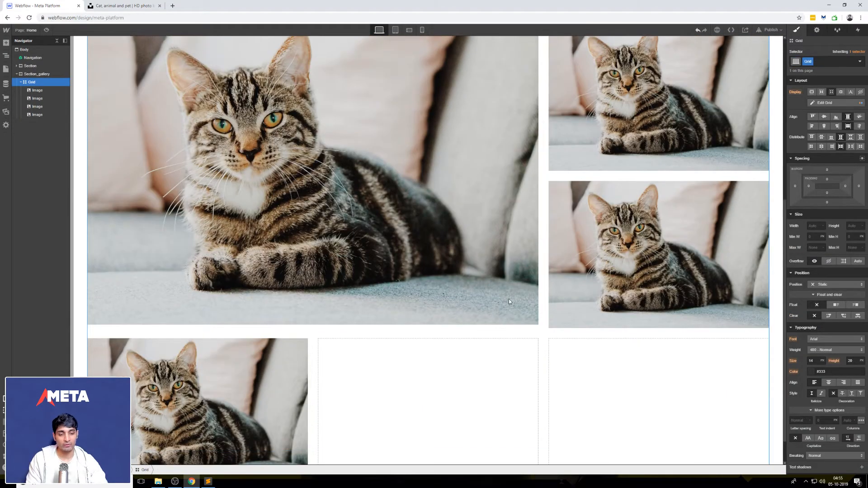
pyautogui.scroll(-3, 509, 299)
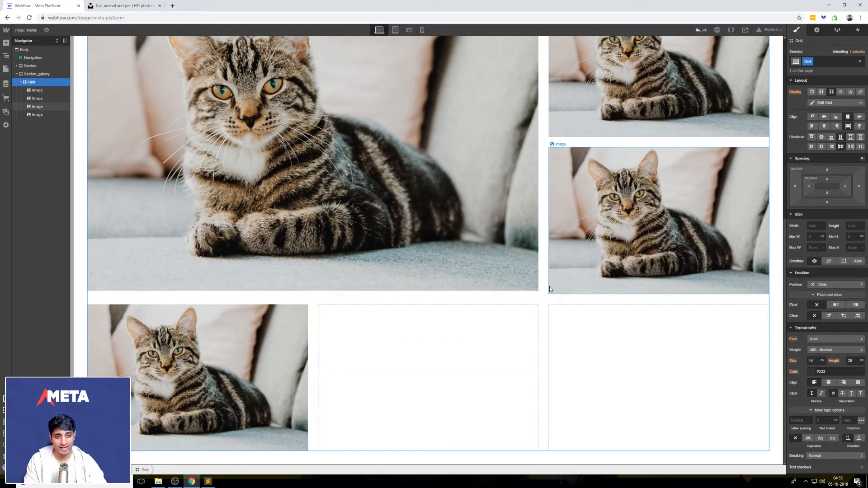
pyautogui.scroll(3, 513, 298)
pyautogui.hotkey('ctrl', 'z')
pyautogui.hotkey('ctrl', 'z')
pyautogui.scroll(-2, 512, 299)
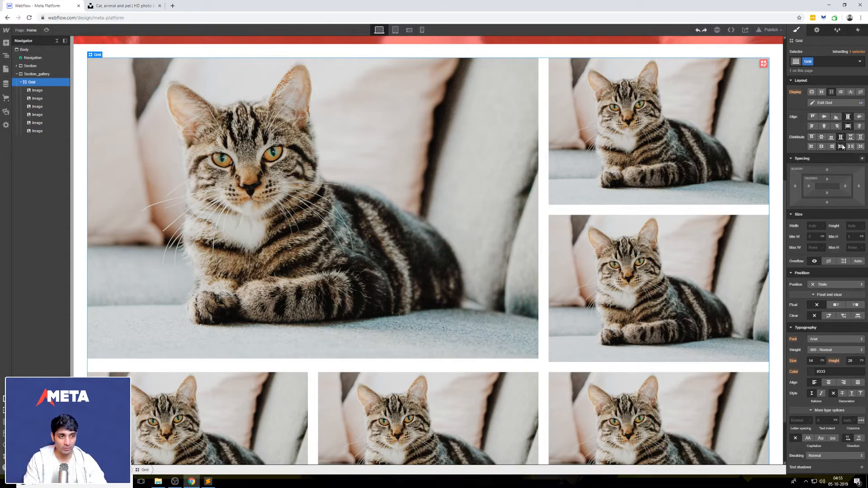
# - Try the grid's alignment options and align its images vertically to the start of their cells
pyautogui.click(825, 117)
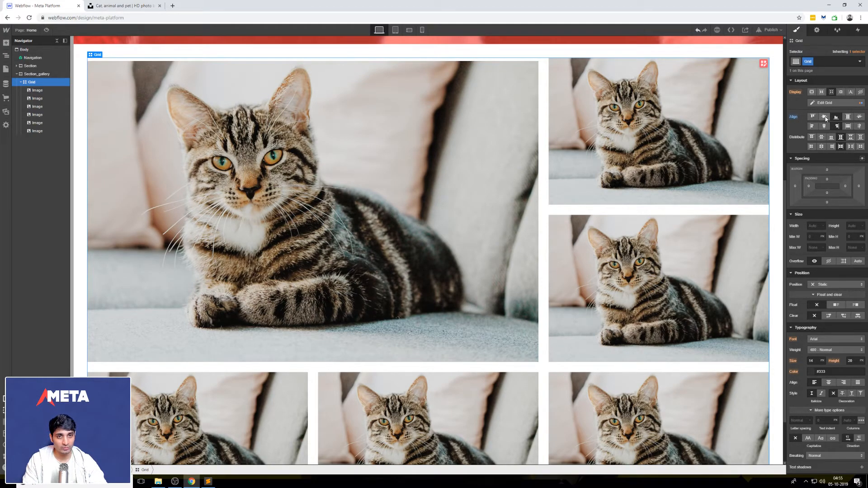
pyautogui.click(814, 117)
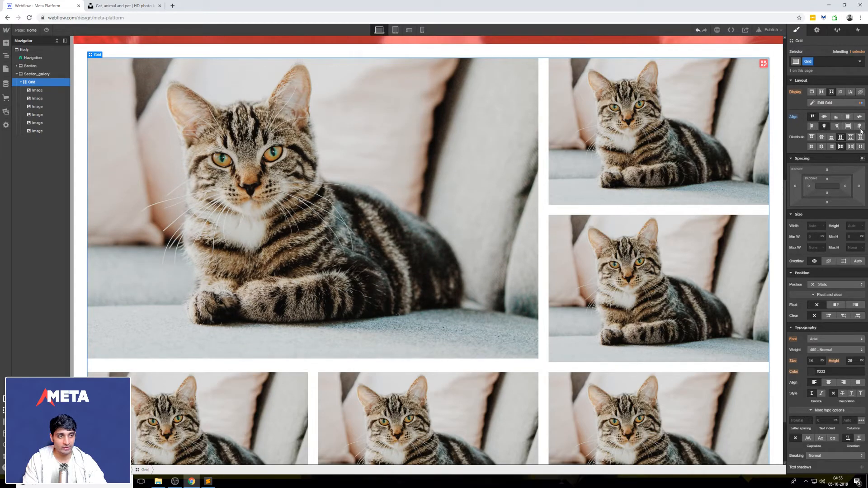
pyautogui.click(836, 117)
pyautogui.click(824, 116)
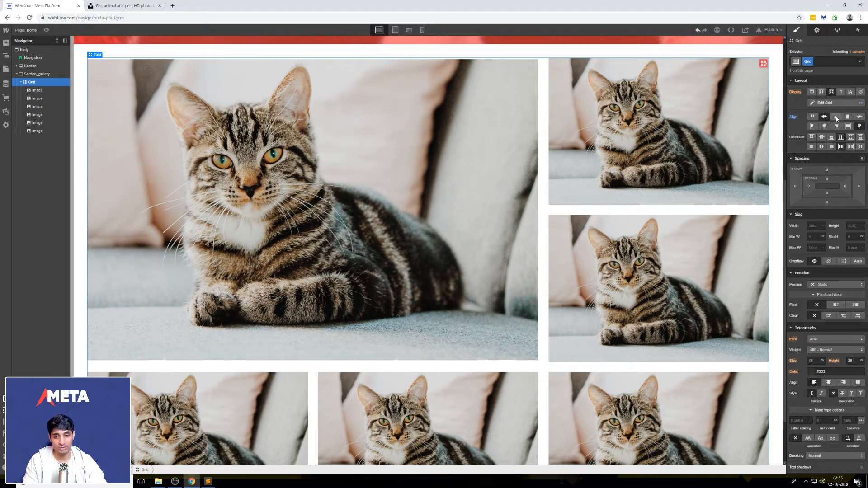
pyautogui.click(837, 117)
pyautogui.click(814, 116)
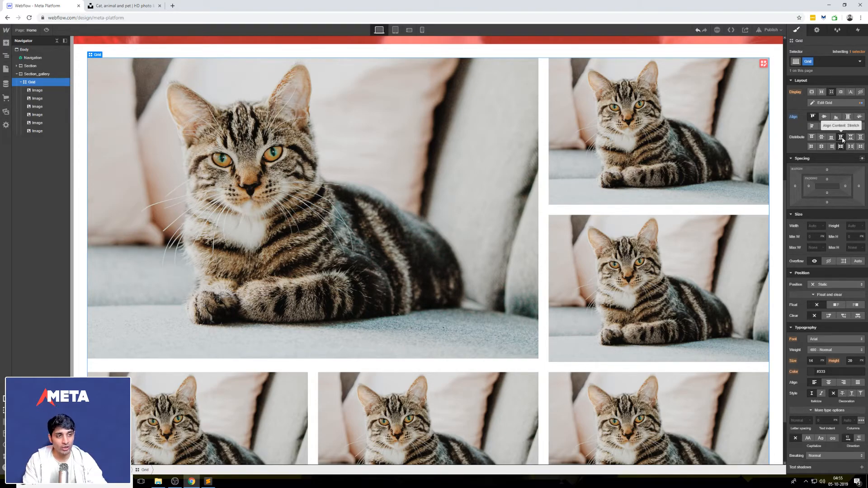
# - Examine the gallery section's layout and the spacing around its images
pyautogui.click(779, 129)
pyautogui.scroll(-2, 774, 133)
pyautogui.scroll(2, 773, 141)
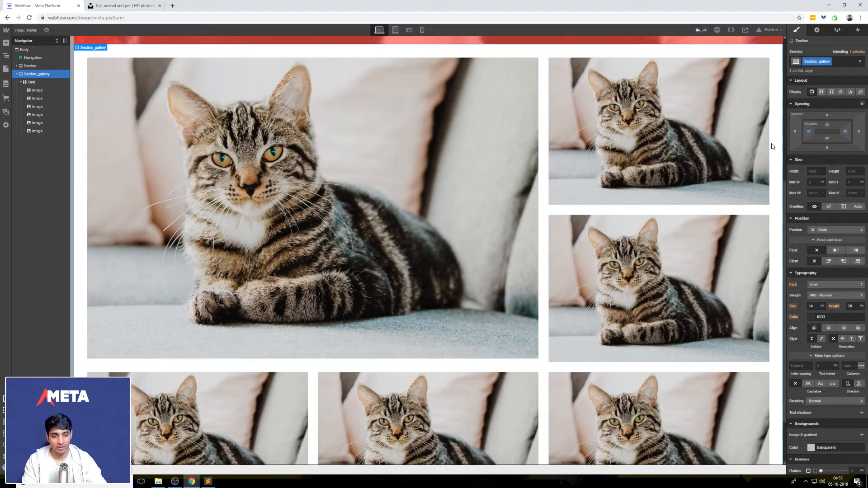
pyautogui.scroll(-2, 768, 149)
pyautogui.click(755, 208)
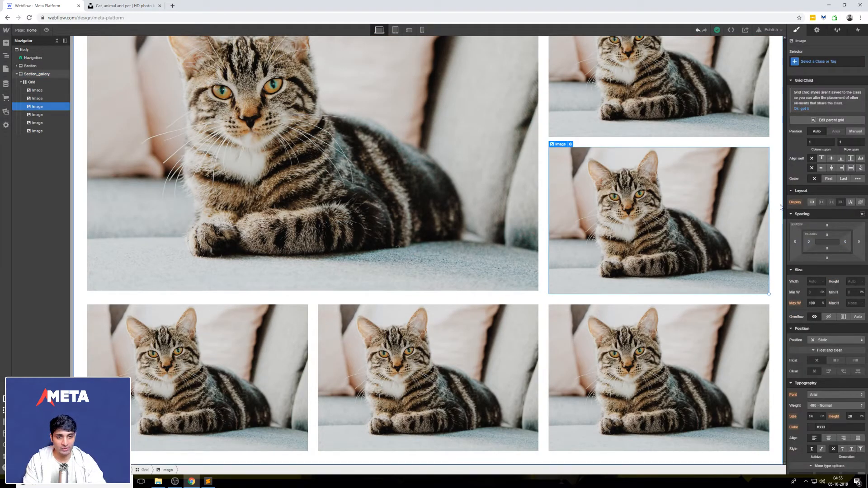
pyautogui.click(779, 207)
pyautogui.scroll(3, 776, 208)
pyautogui.scroll(-3, 776, 215)
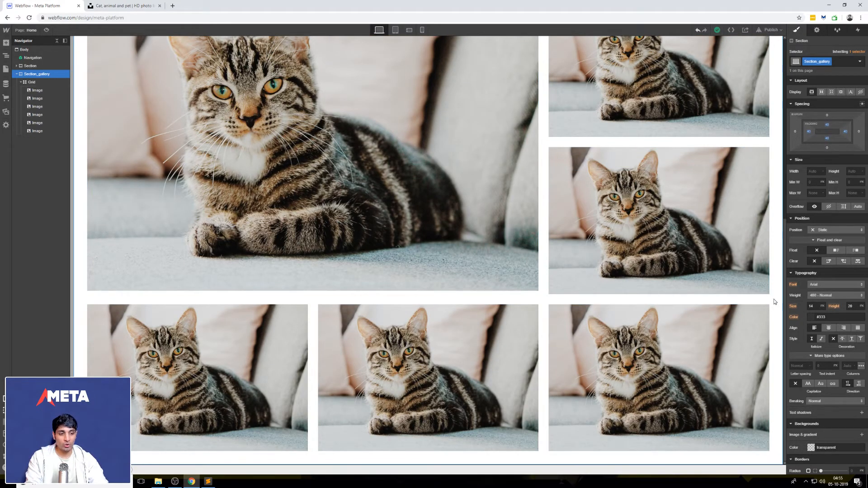
# - Add a new section to the page body below the gallery and give it the class Footer
pyautogui.click(17, 74)
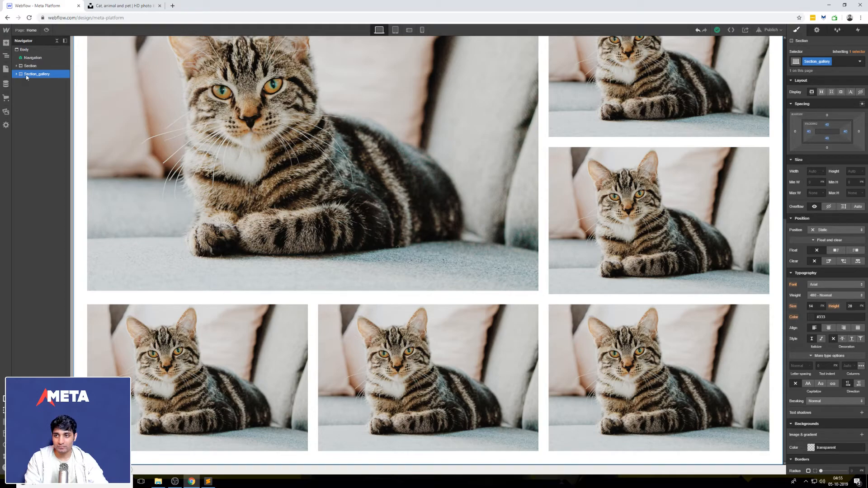
pyautogui.click(23, 50)
pyautogui.click(6, 44)
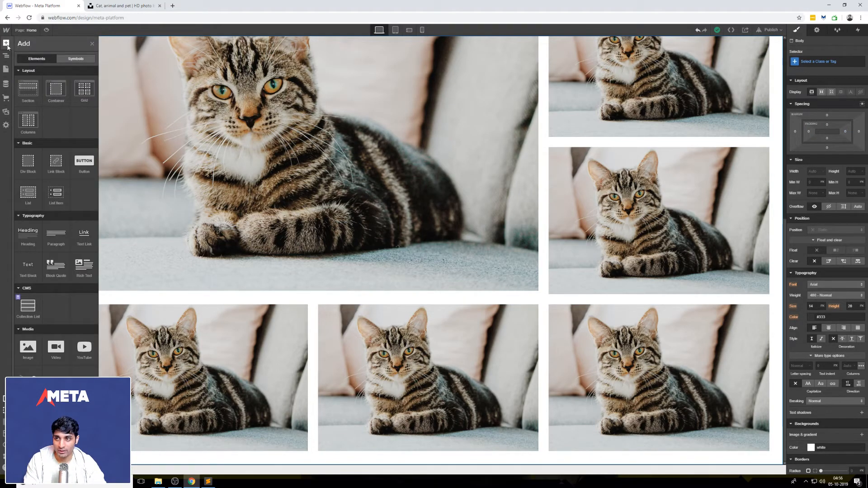
pyautogui.moveTo(28, 89); pyautogui.dragTo(148, 466)
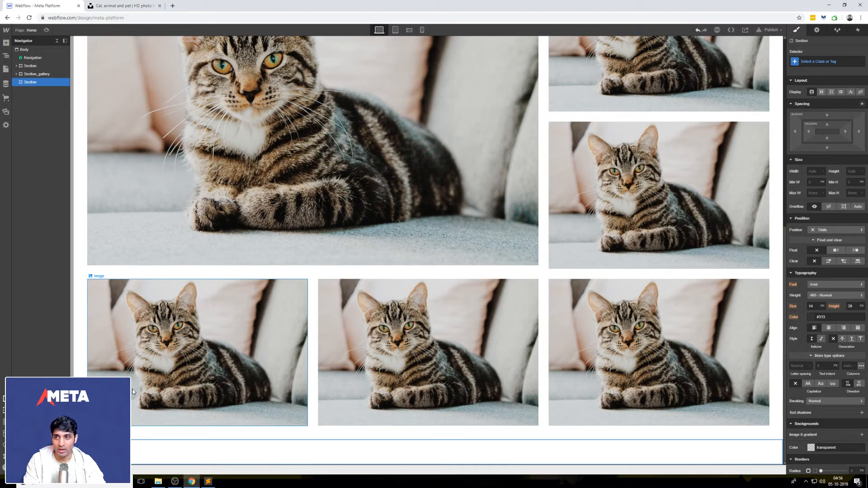
pyautogui.click(809, 63)
pyautogui.write('Foot')
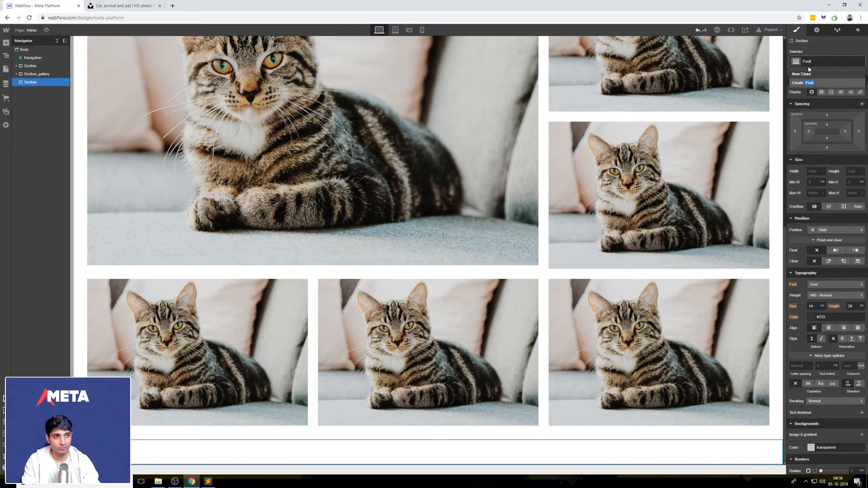
pyautogui.write('er')
pyautogui.press('Return')
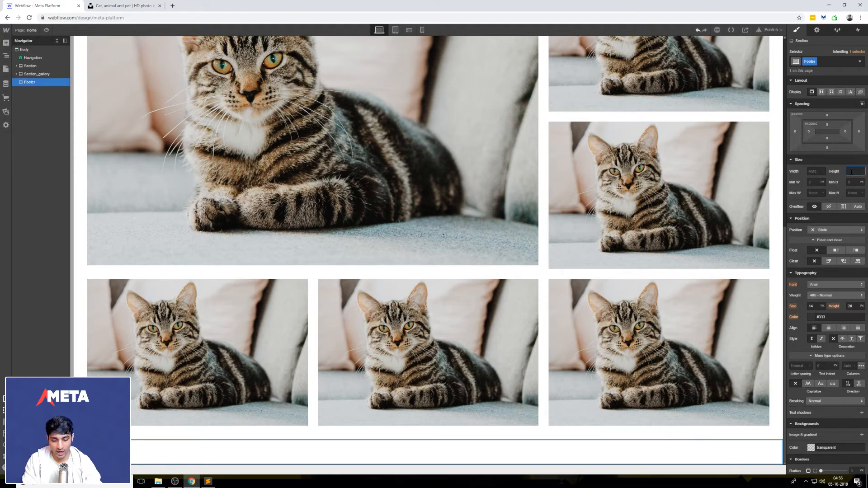
# - Set the Footer section's height to 300 px and its width to 100%
pyautogui.press('Return')
pyautogui.scroll(-2, 699, 283)
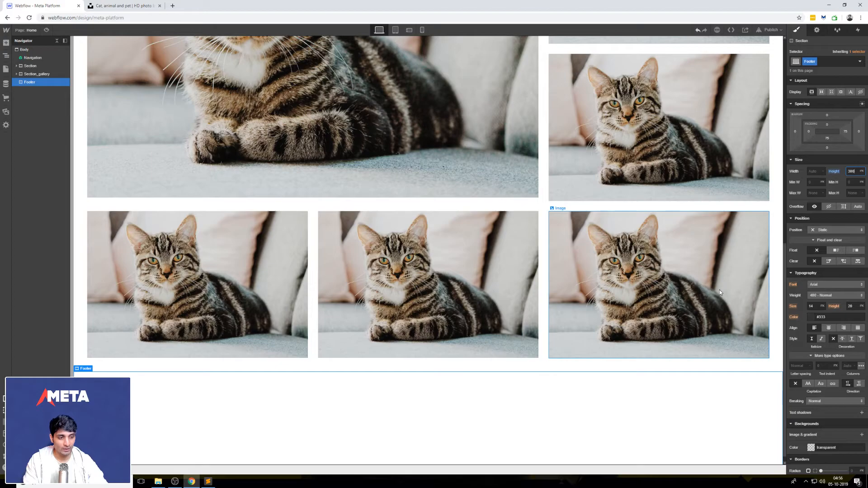
pyautogui.click(811, 171)
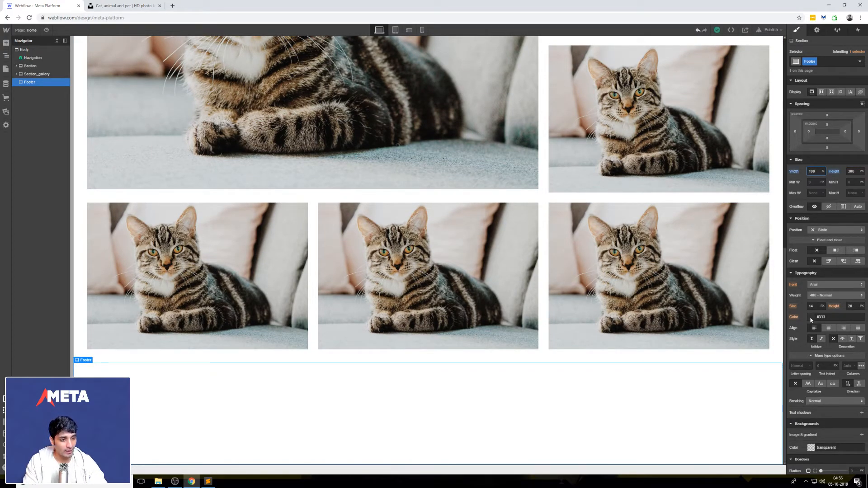
# - Set the Footer section's background color to dark gray #202020 and check it against the rest of the page
pyautogui.click(811, 447)
pyautogui.moveTo(797, 372); pyautogui.dragTo(781, 383)
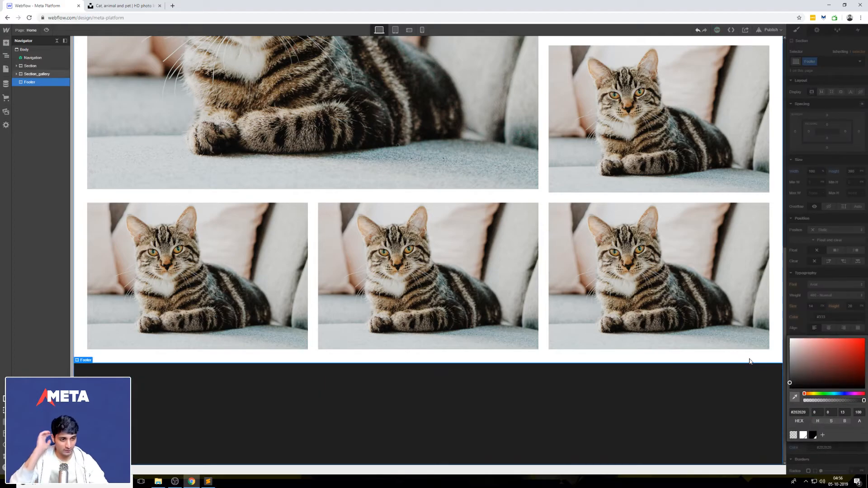
pyautogui.click(744, 407)
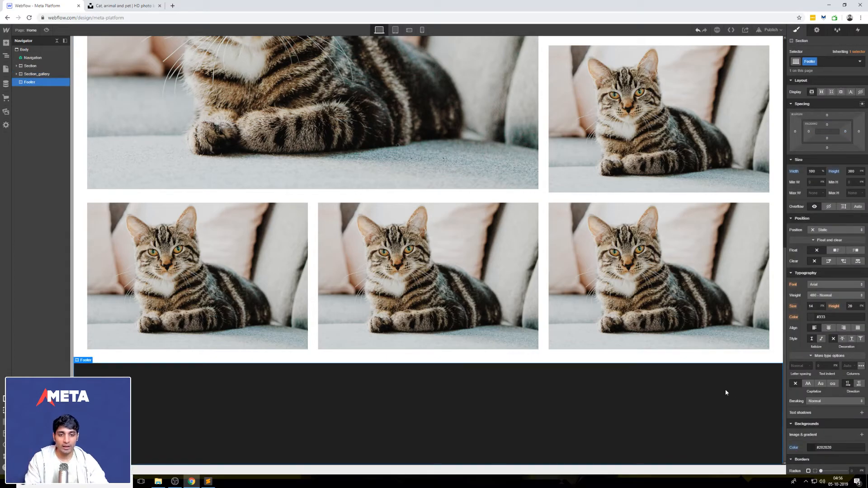
pyautogui.scroll(15, 471, 373)
pyautogui.scroll(-2, 470, 373)
pyautogui.scroll(2, 470, 373)
pyautogui.scroll(-15, 471, 373)
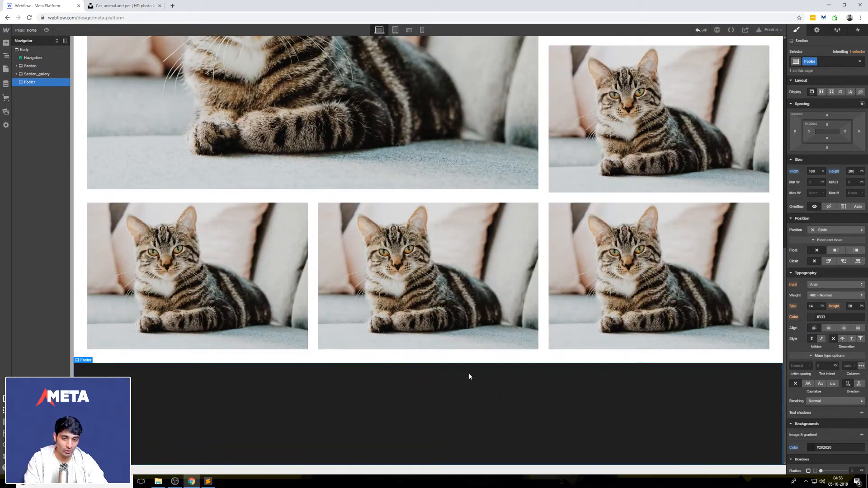
# - Insert a three-column Columns element in the footer and give it the class footer_columns
pyautogui.click(8, 44)
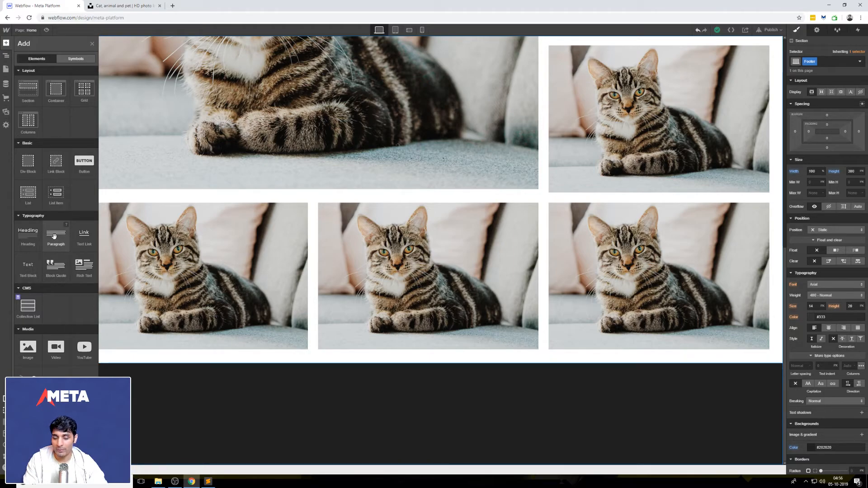
pyautogui.moveTo(28, 120); pyautogui.dragTo(328, 385)
pyautogui.click(142, 410)
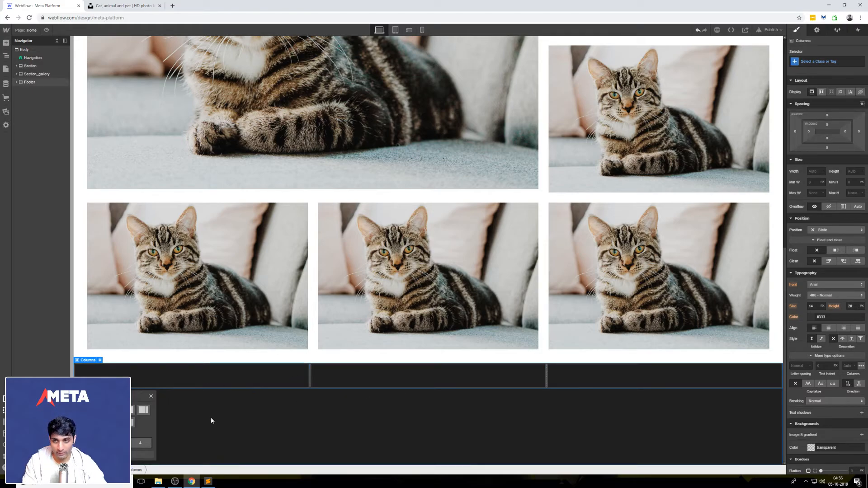
pyautogui.click(16, 82)
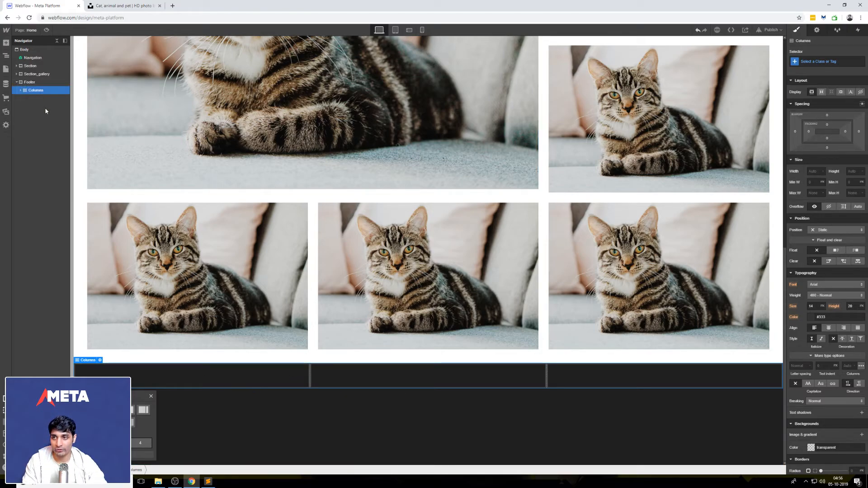
pyautogui.click(809, 62)
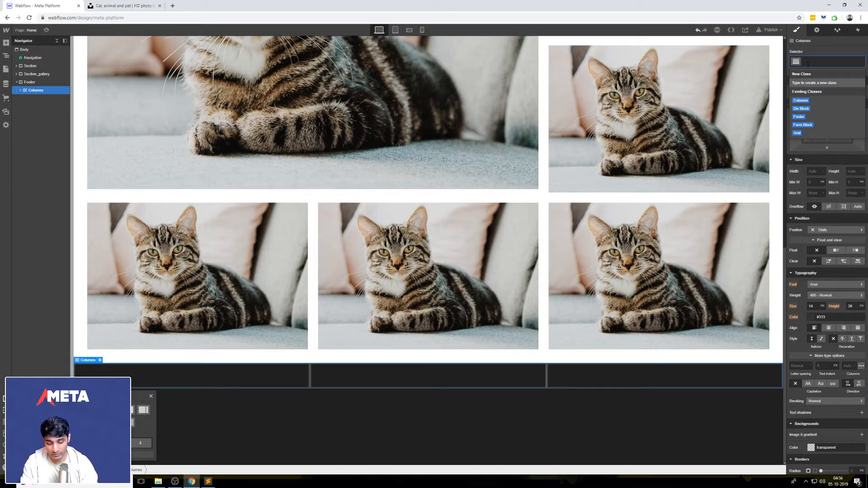
pyautogui.write('footer_columns')
pyautogui.press('Return')
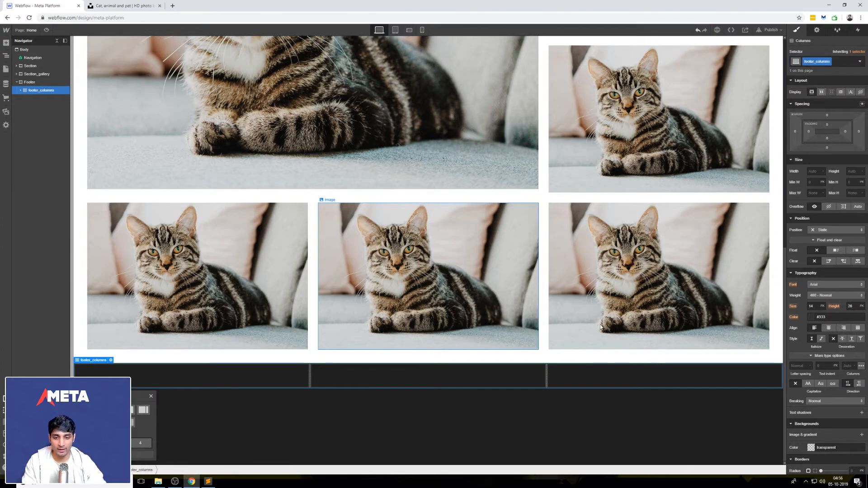
# - Undo a trial spacing change on footer_columns and add top padding to the Footer section instead
pyautogui.moveTo(830, 115); pyautogui.dragTo(844, 122)
pyautogui.hotkey('ctrl', 'z')
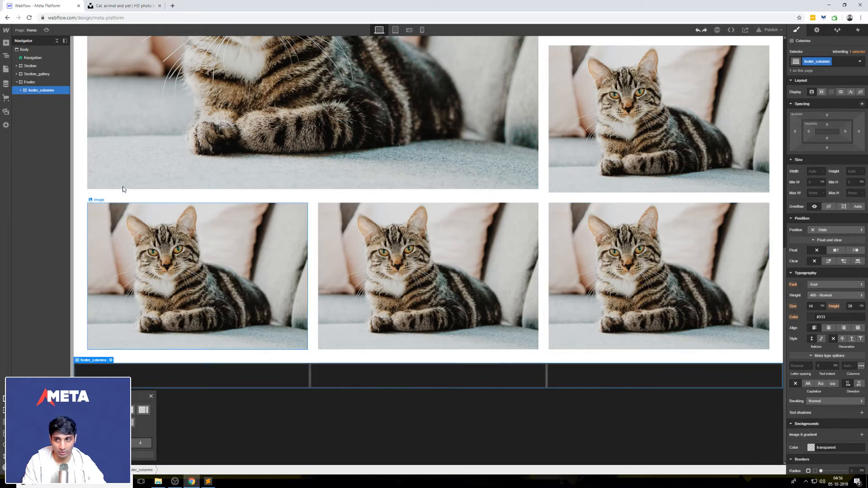
pyautogui.click(35, 83)
pyautogui.moveTo(828, 130); pyautogui.dragTo(823, 175)
# - Add a paragraph to the footer's first column and set its text color to white
pyautogui.click(210, 396)
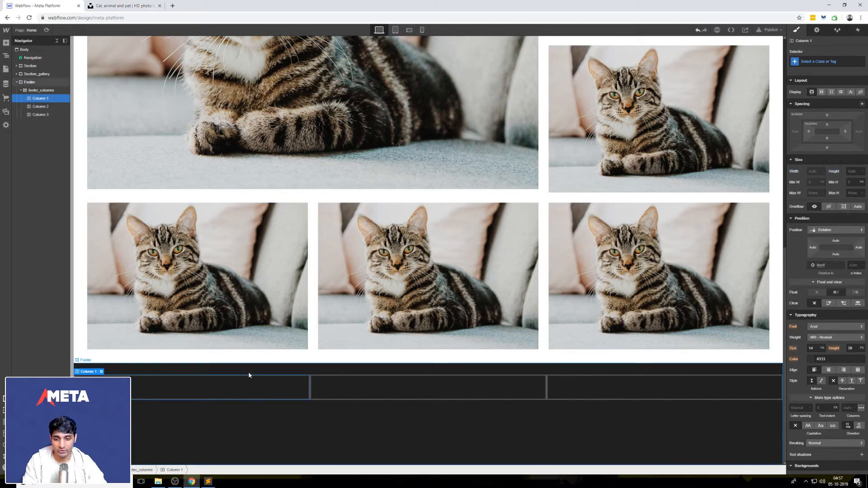
pyautogui.click(6, 42)
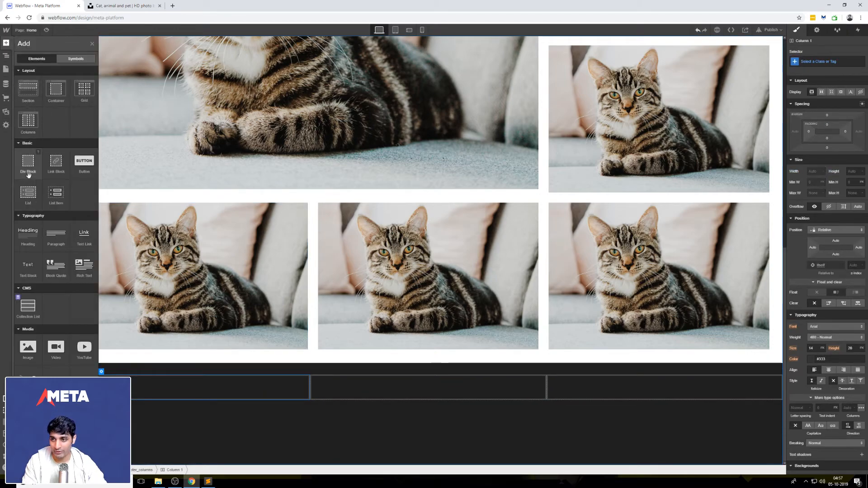
pyautogui.click(55, 242)
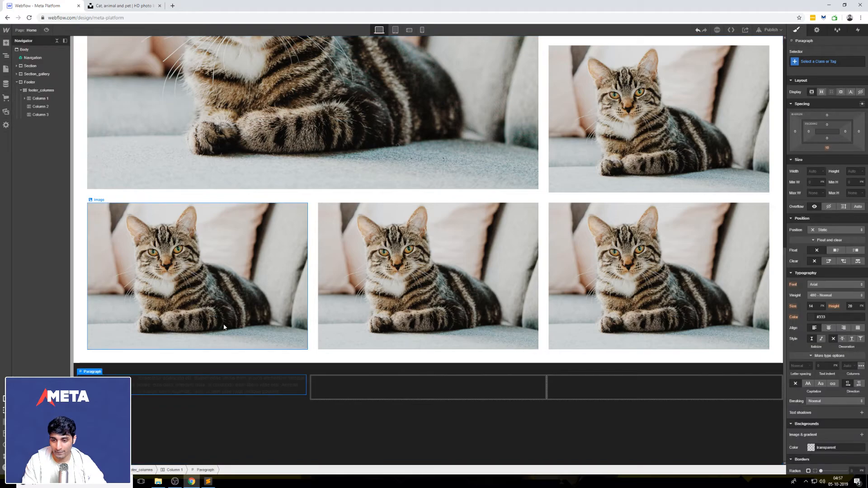
pyautogui.click(810, 318)
pyautogui.moveTo(806, 341); pyautogui.dragTo(775, 315)
pyautogui.click(794, 293)
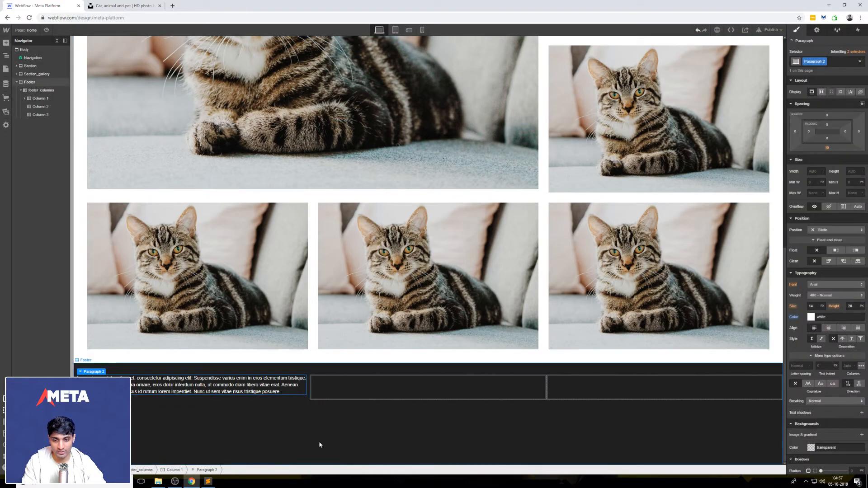
# - Add an unordered list to the footer's second column
pyautogui.click(356, 393)
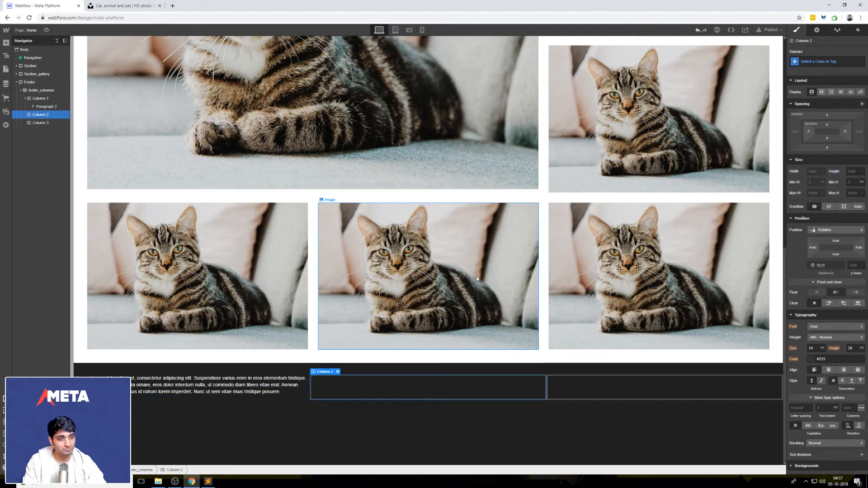
pyautogui.click(6, 44)
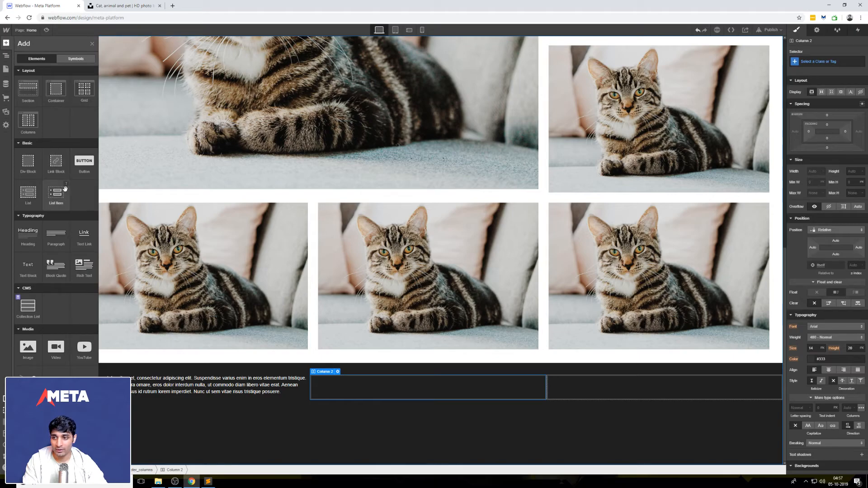
pyautogui.click(29, 194)
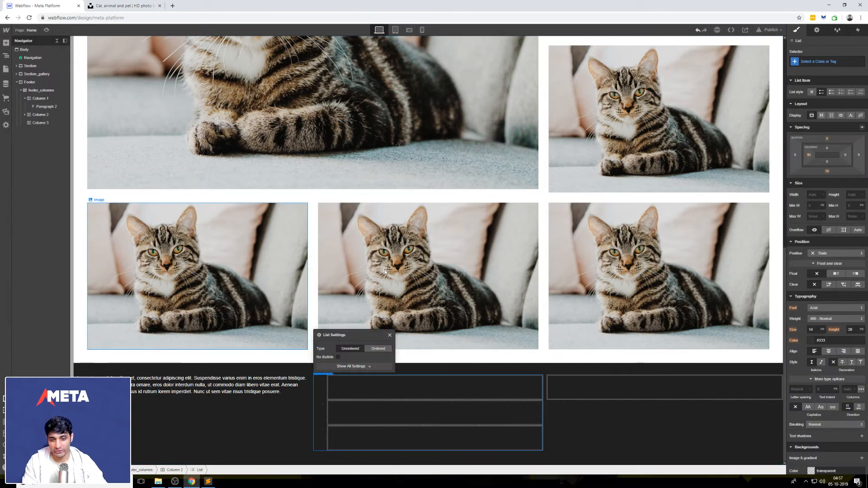
# - Remove the footer list's bullets and enter Hello 1 as the first list item's text
pyautogui.click(359, 385)
pyautogui.doubleClick(358, 386)
pyautogui.click(353, 390)
pyautogui.doubleClick(354, 384)
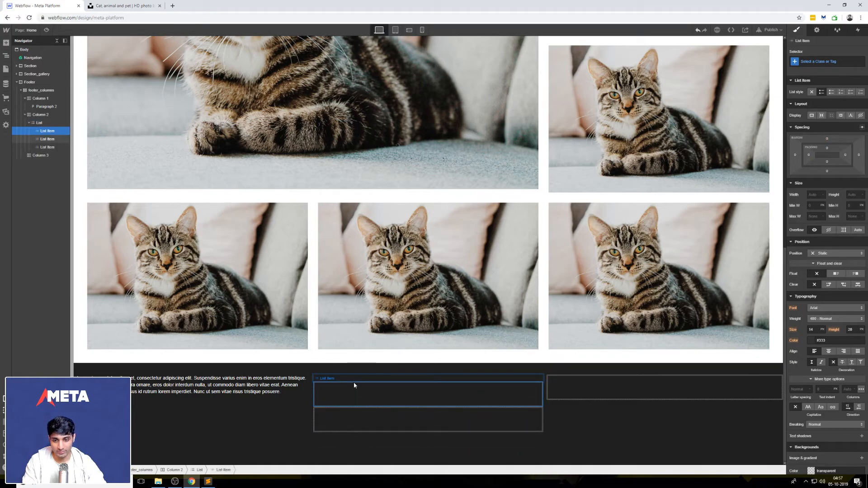
pyautogui.click(348, 383)
pyautogui.click(347, 379)
# - Fill the second and third list items with the texts Hello 2 and Hello 3
pyautogui.click(6, 42)
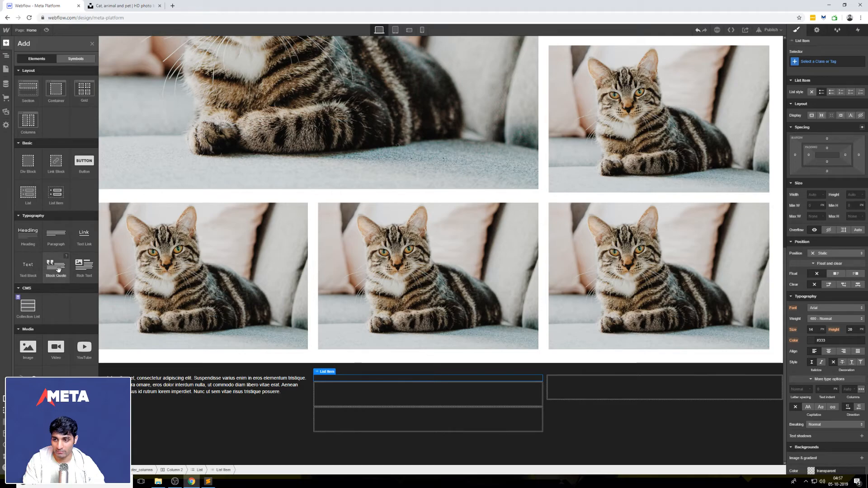
pyautogui.moveTo(58, 269); pyautogui.dragTo(373, 357)
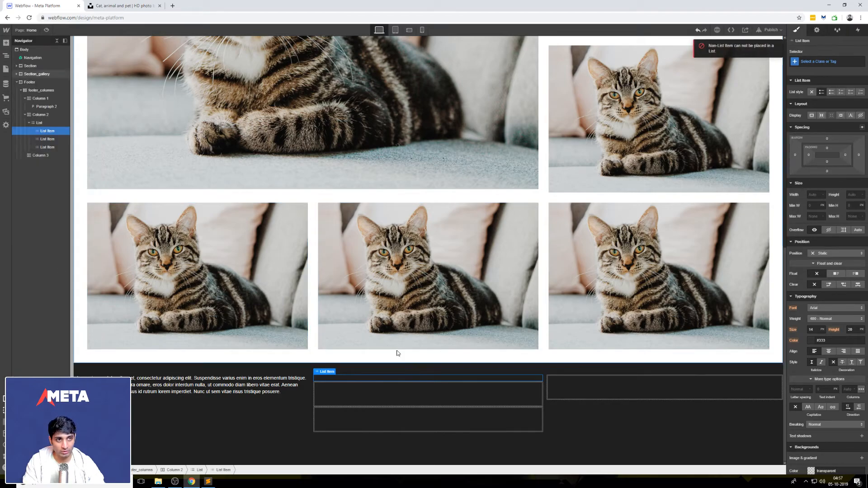
pyautogui.click(371, 398)
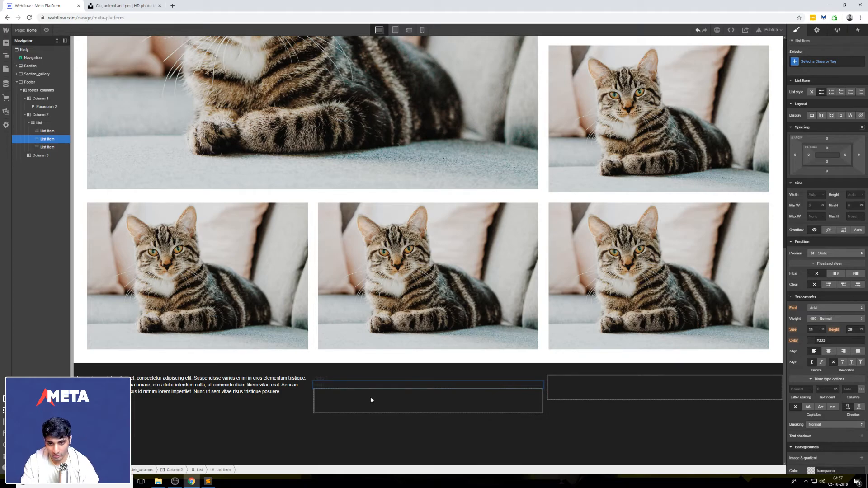
pyautogui.click(369, 402)
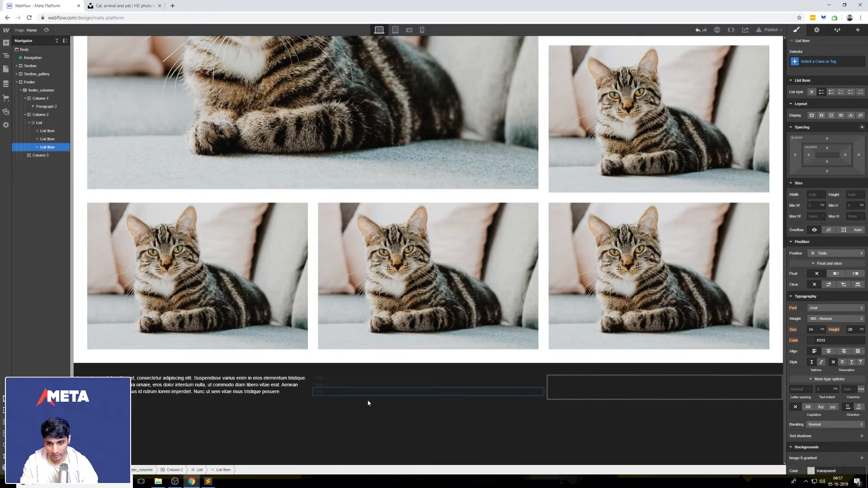
# - Set the footer list's font size and line height to 30 px and its text color to white
pyautogui.click(337, 378)
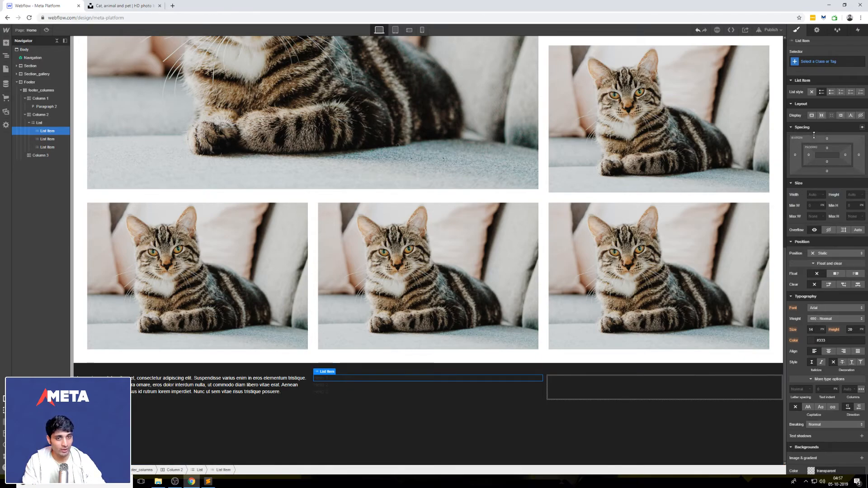
pyautogui.click(844, 59)
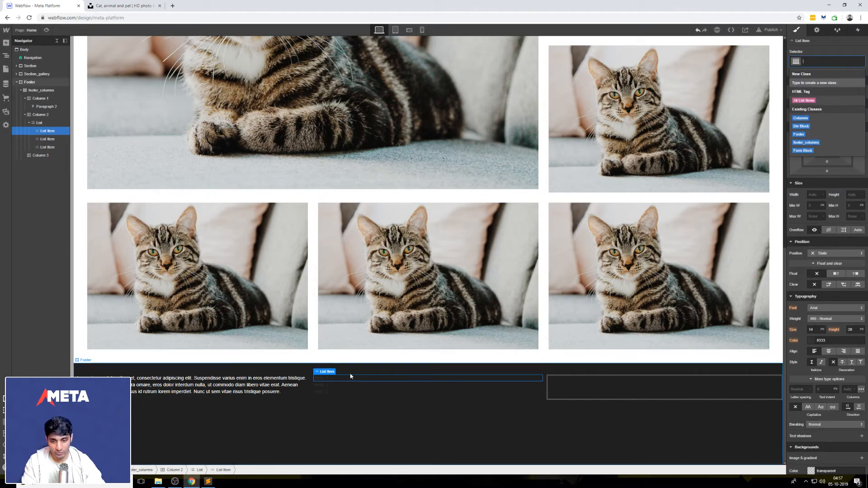
pyautogui.click(45, 123)
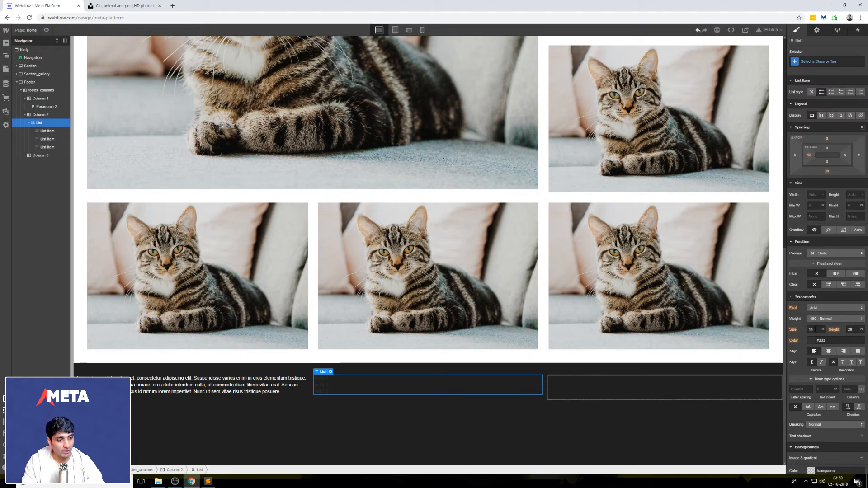
pyautogui.click(811, 330)
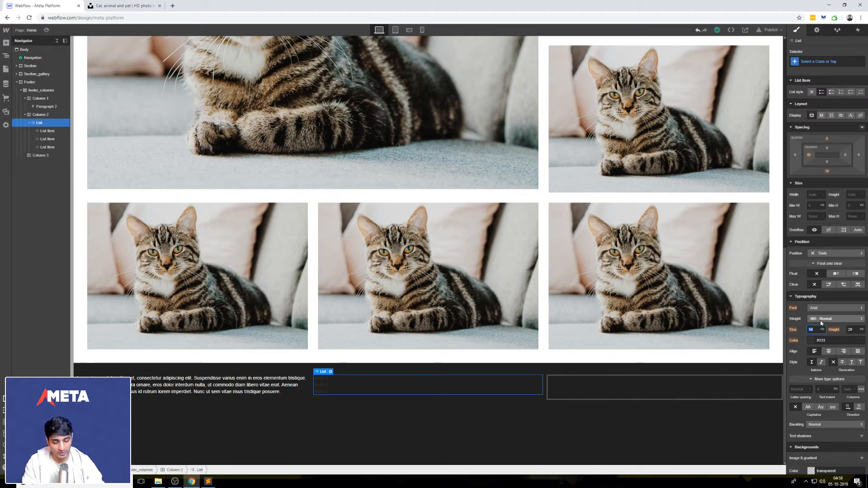
pyautogui.press('Return')
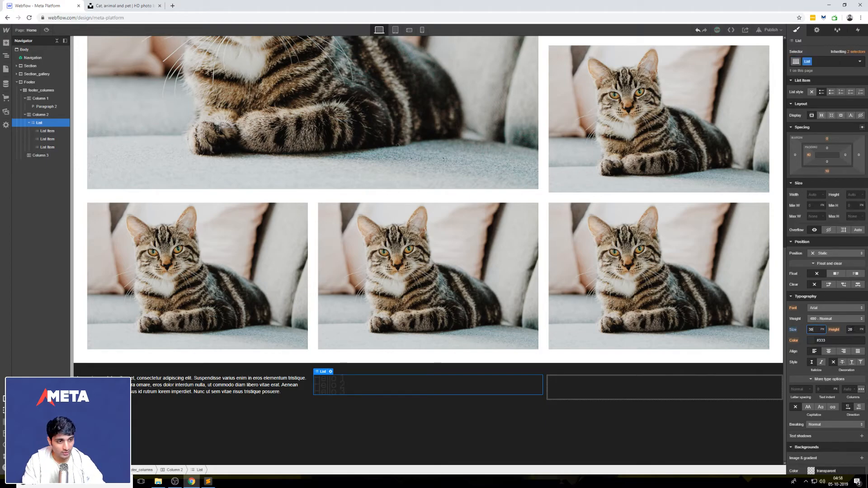
pyautogui.click(850, 330)
pyautogui.write('30')
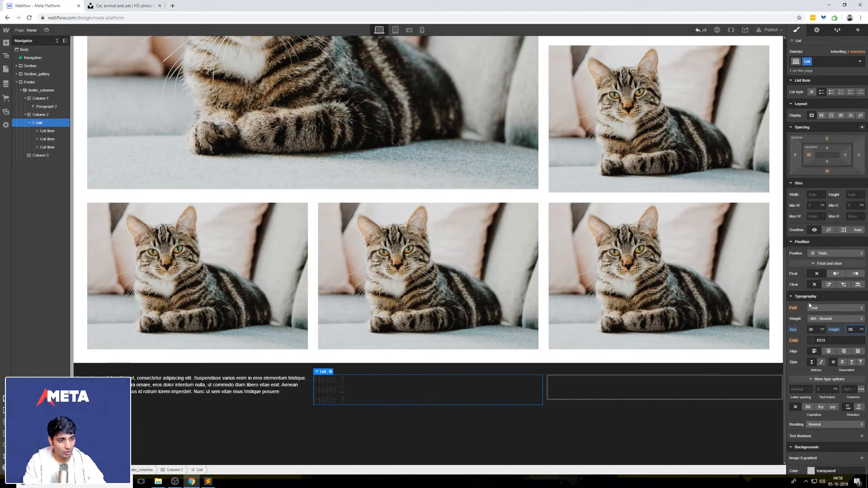
pyautogui.click(811, 342)
pyautogui.moveTo(806, 357); pyautogui.dragTo(783, 348)
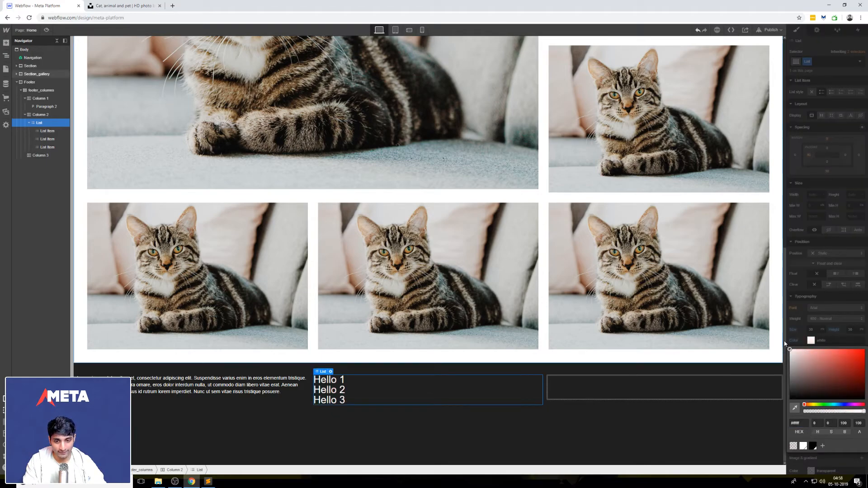
pyautogui.click(798, 327)
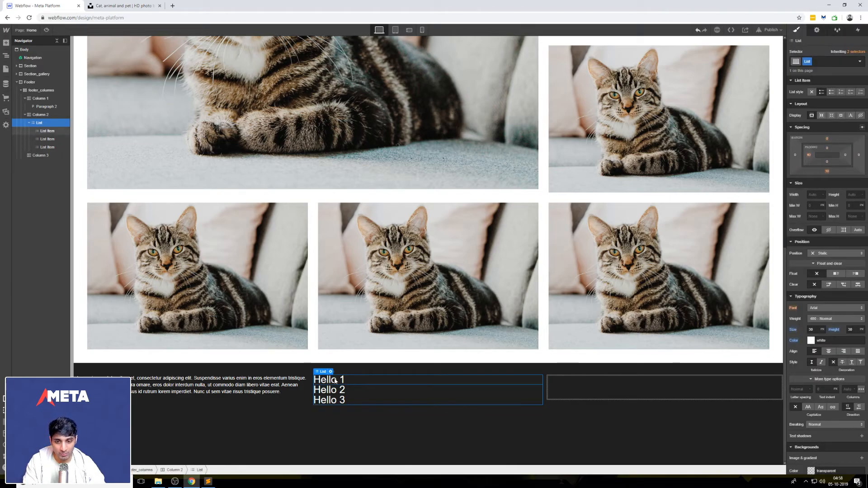
# - Create the class list_item on the first list item
pyautogui.click(55, 131)
pyautogui.click(844, 62)
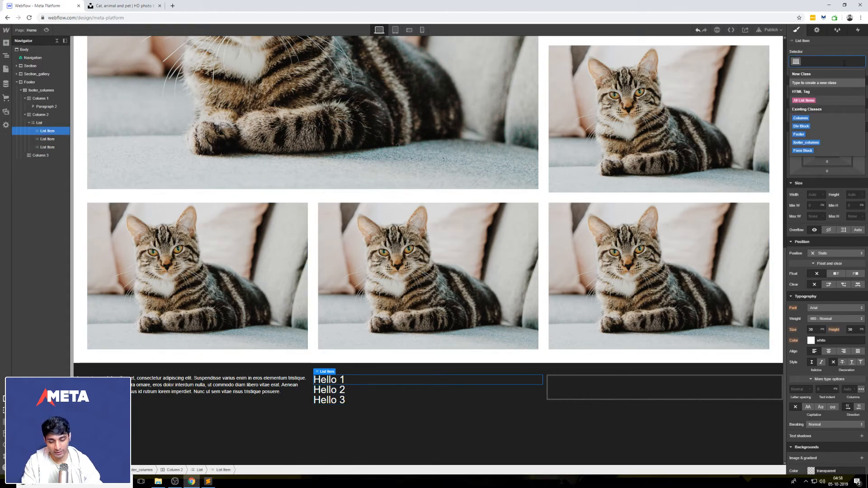
pyautogui.write('list_')
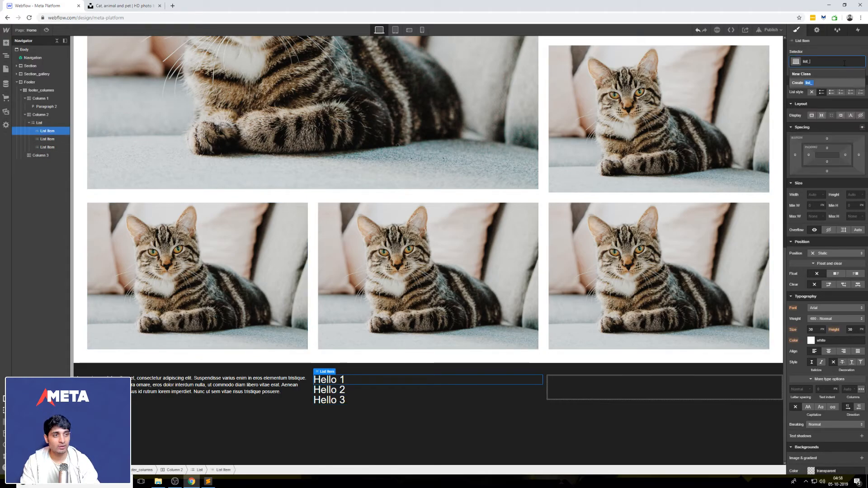
pyautogui.write('item')
pyautogui.press('Return')
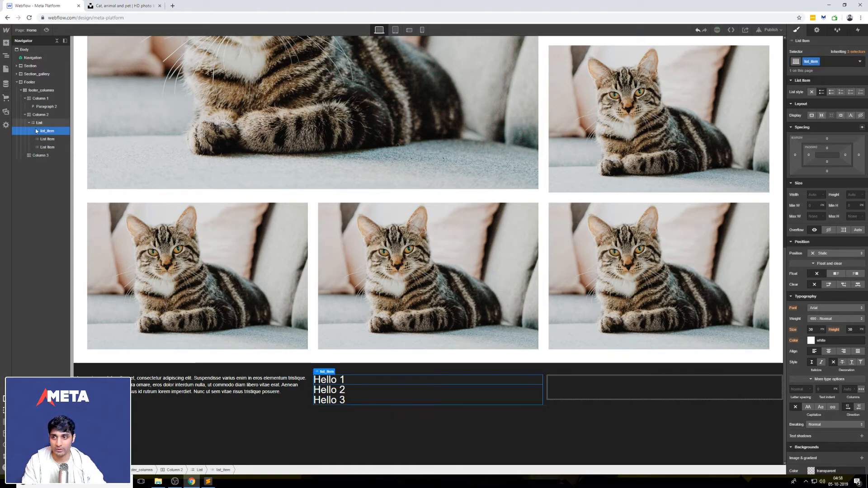
# - Apply the existing list_item class to the second and third list items
pyautogui.click(47, 138)
pyautogui.click(824, 58)
pyautogui.write('list_item')
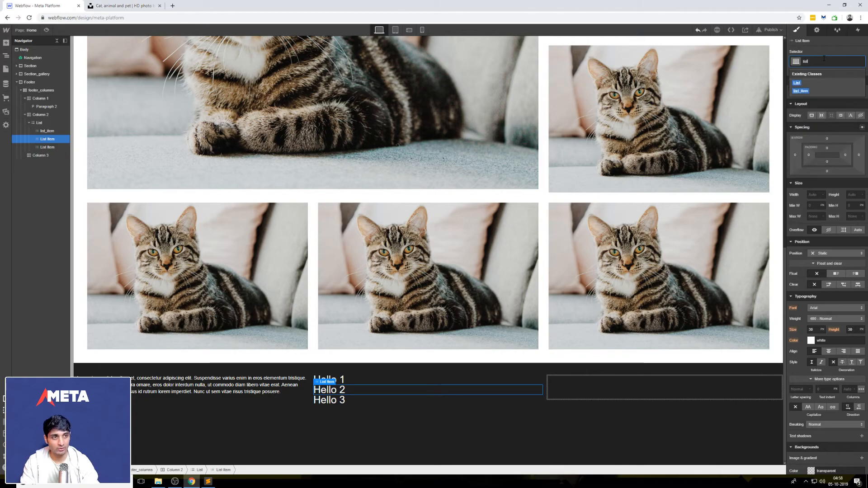
pyautogui.press('Return')
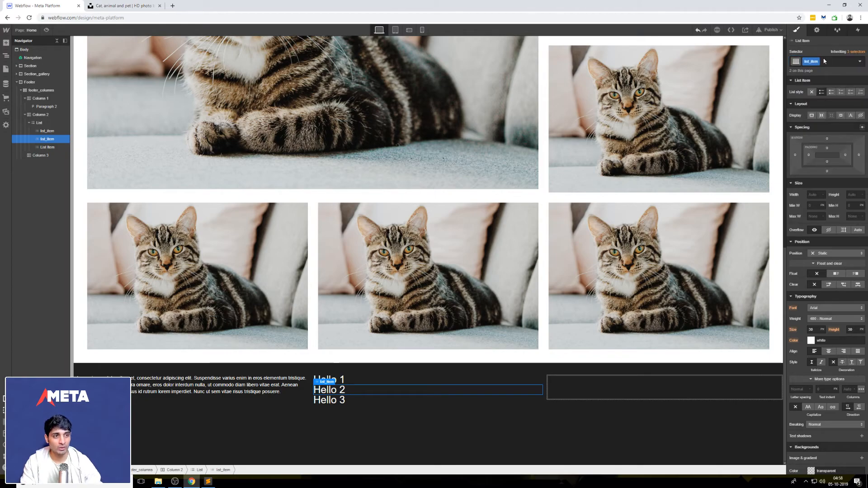
pyautogui.click(34, 147)
pyautogui.click(825, 63)
pyautogui.write('list_')
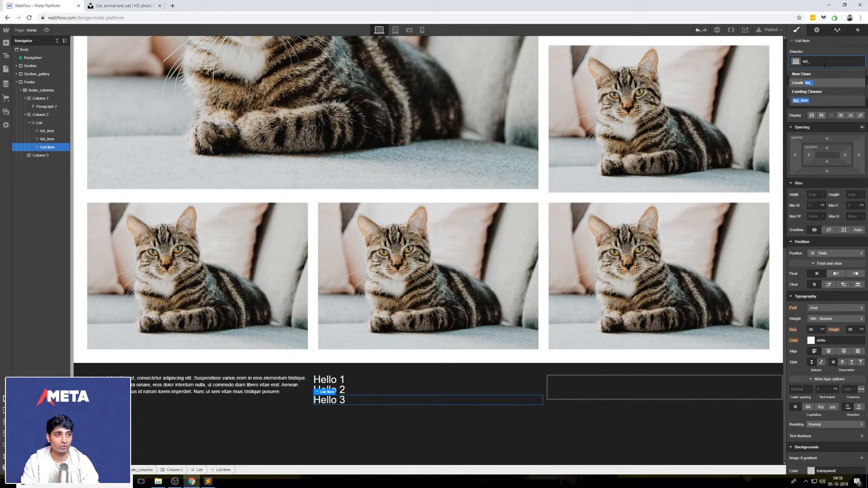
pyautogui.press('Return')
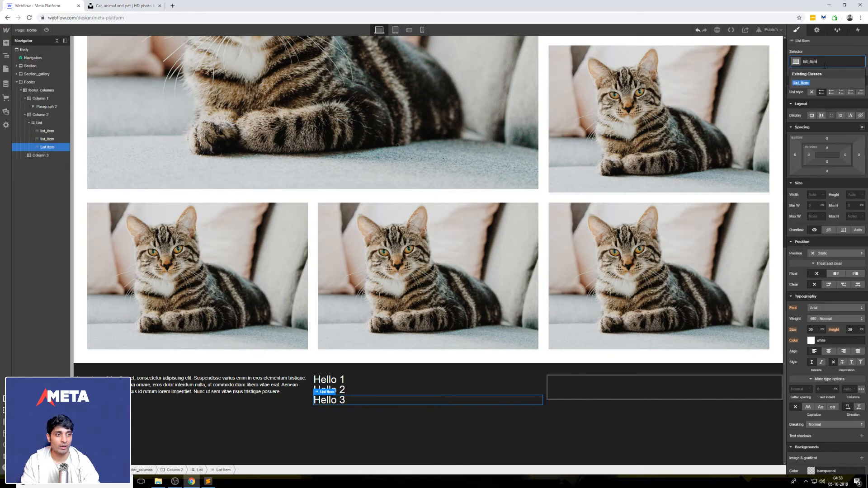
# - Add spacing below each list entry through the list_item class
pyautogui.click(47, 131)
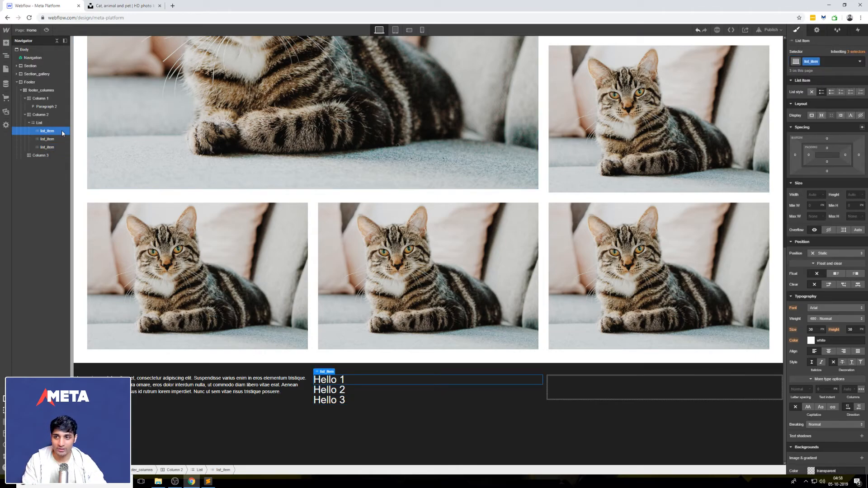
pyautogui.moveTo(827, 138); pyautogui.dragTo(827, 156)
pyautogui.moveTo(822, 183); pyautogui.dragTo(630, 420)
pyautogui.click(630, 416)
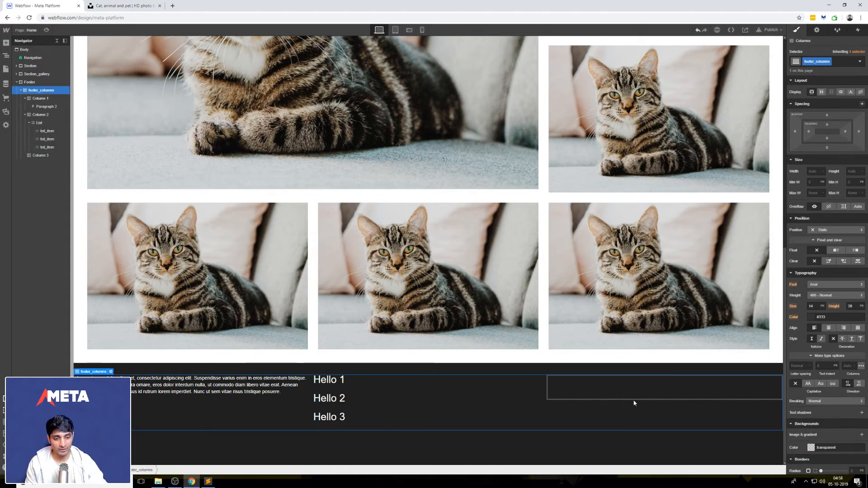
# - Add an image to the footer's third column and choose the gallery's cat photo from the assets
pyautogui.click(633, 395)
pyautogui.click(7, 43)
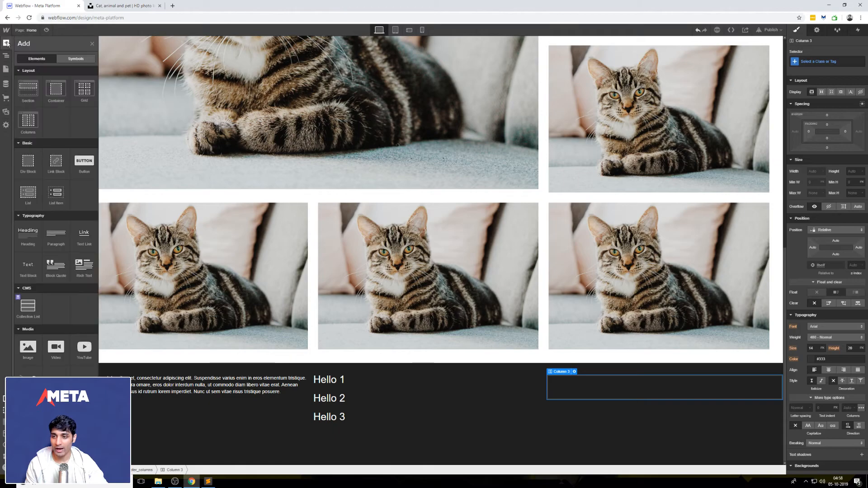
pyautogui.click(27, 346)
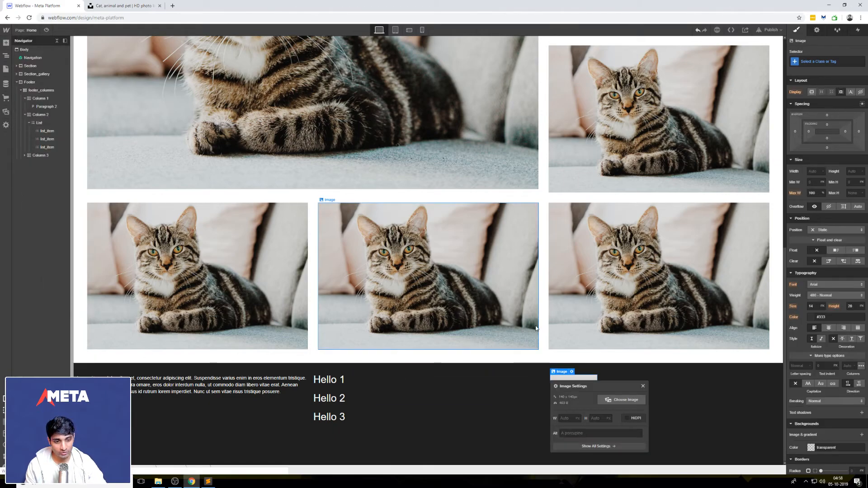
pyautogui.click(625, 401)
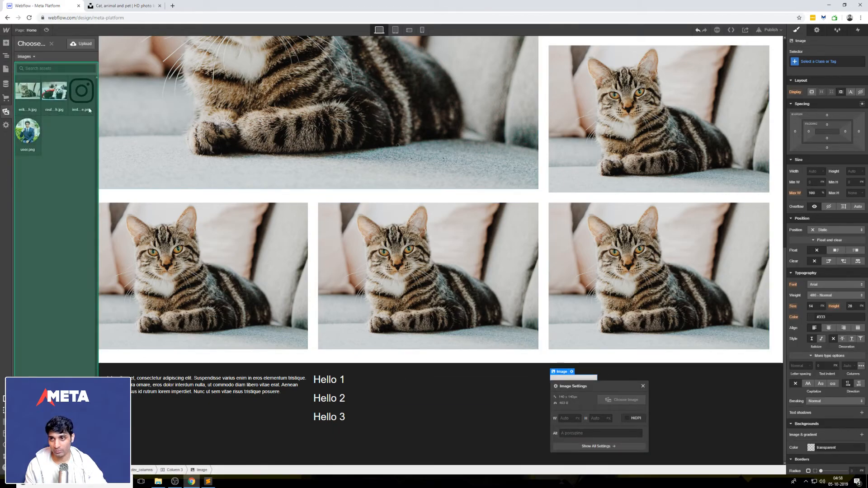
pyautogui.click(34, 99)
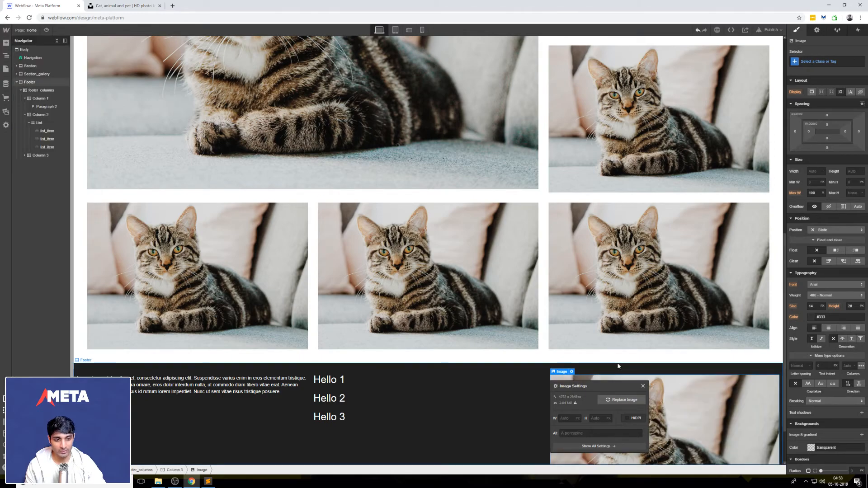
# - Set the footer image's width to 300 px in its image settings
pyautogui.click(566, 418)
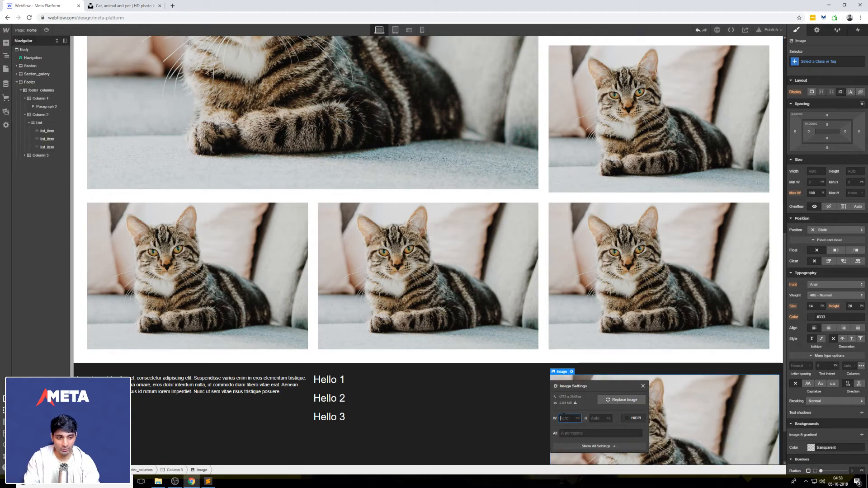
pyautogui.write('300p')
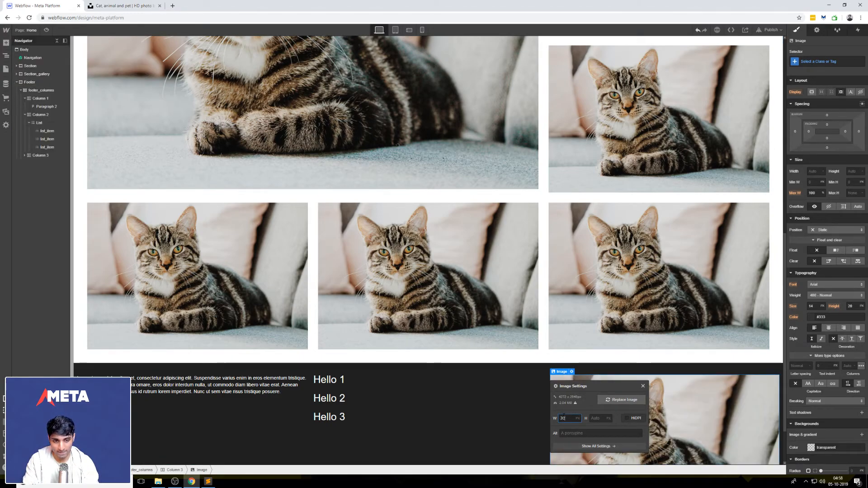
pyautogui.click(595, 348)
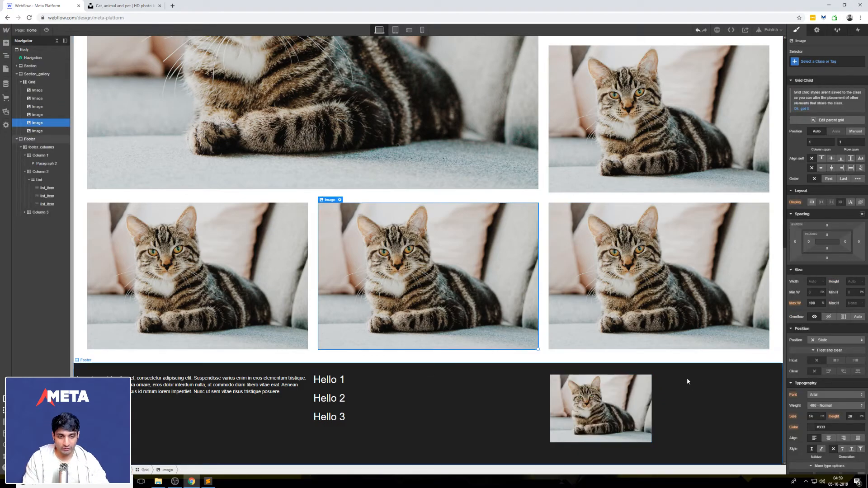
# - Give the footer image auto left and right margins and set its style width to 50%
pyautogui.click(627, 384)
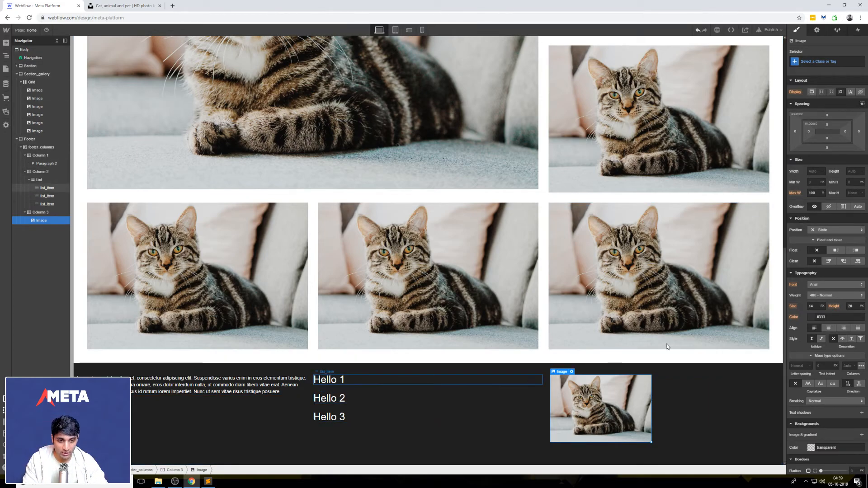
pyautogui.click(861, 105)
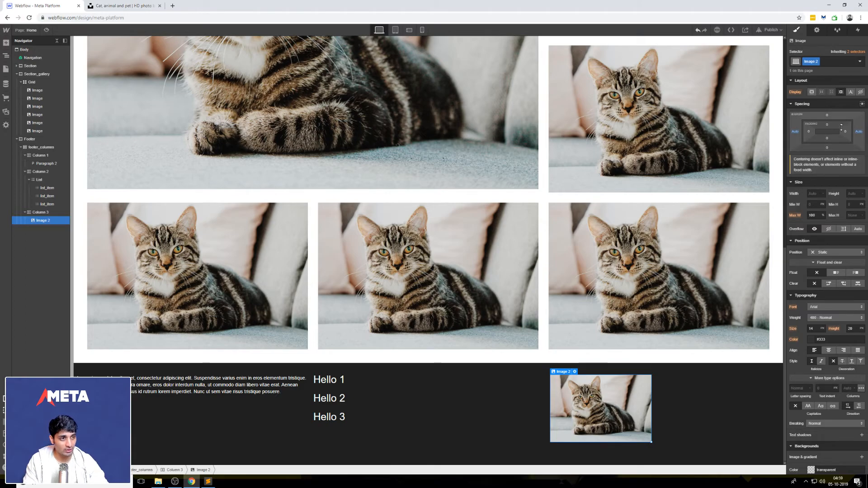
pyautogui.write('100%')
pyautogui.press('Return')
pyautogui.click(812, 188)
pyautogui.write('50')
pyautogui.press('Return')
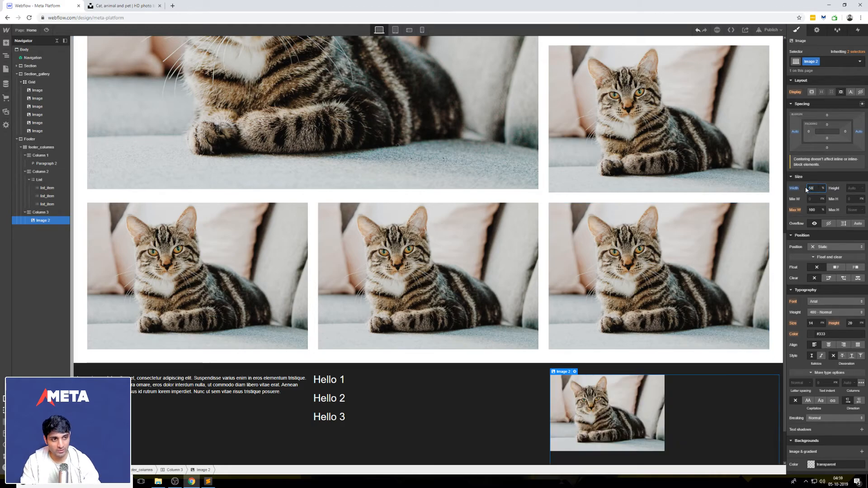
# - Display the footer image as a block, and give the footer list a 50% width with auto left and right margins
pyautogui.click(812, 92)
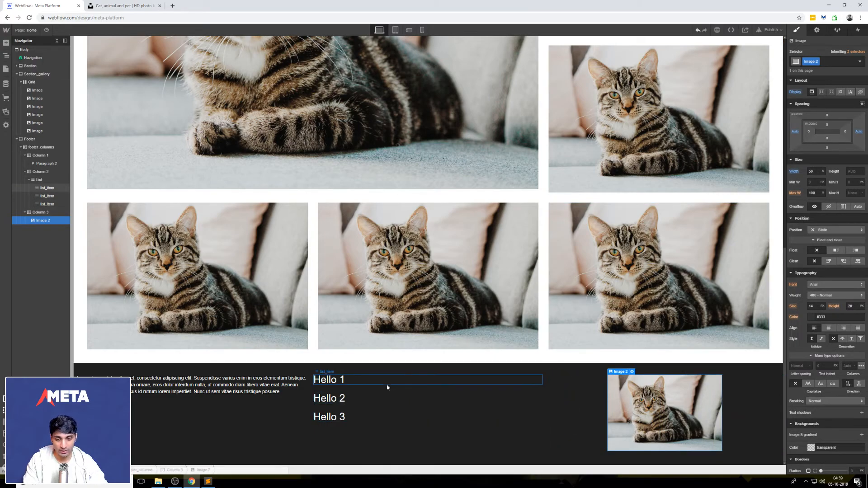
pyautogui.click(62, 180)
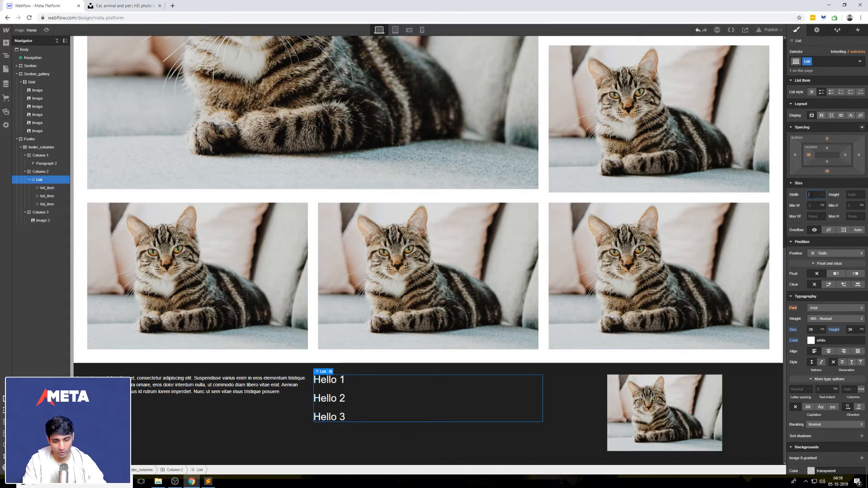
pyautogui.write('50%')
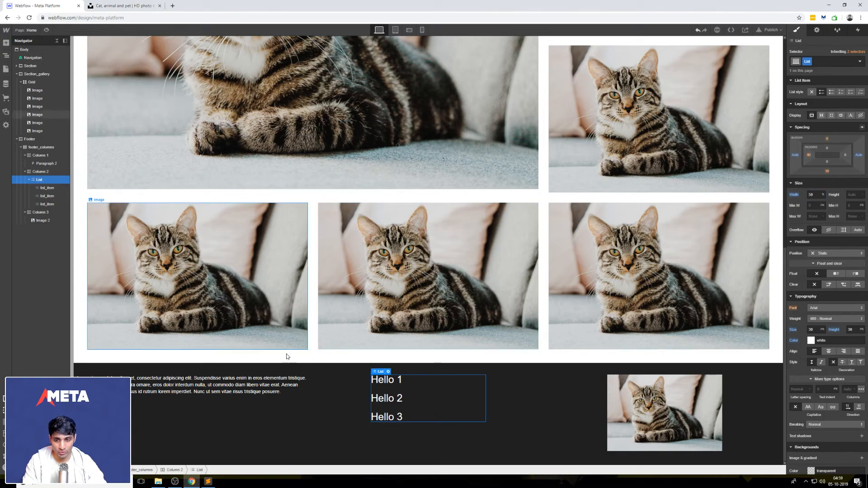
pyautogui.click(305, 391)
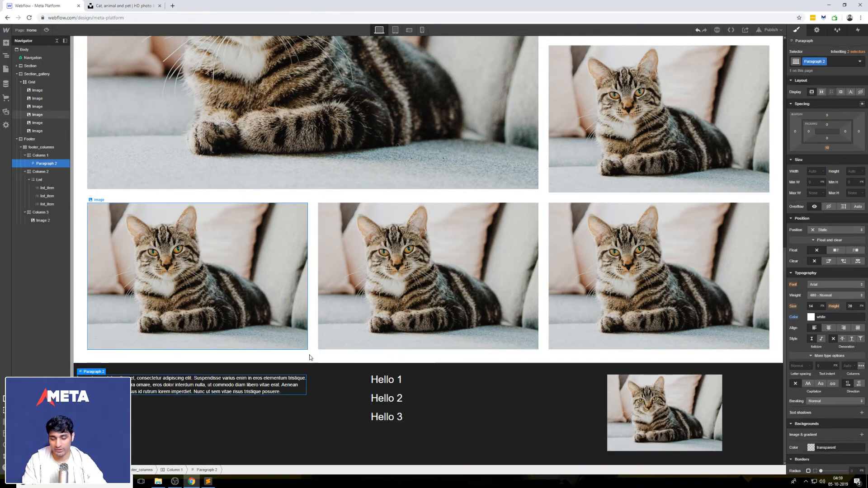
pyautogui.click(545, 355)
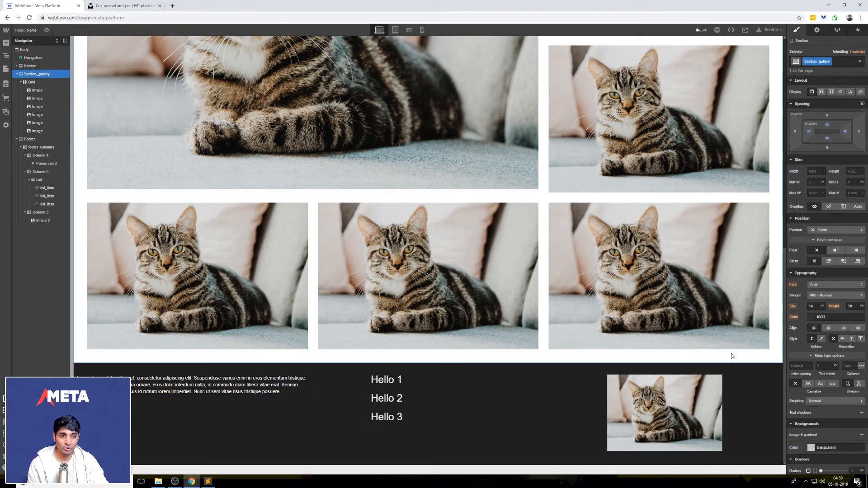
# - Review the whole page at the desktop, tablet, phone landscape and phone portrait breakpoints for layout problems
pyautogui.scroll(10, 730, 355)
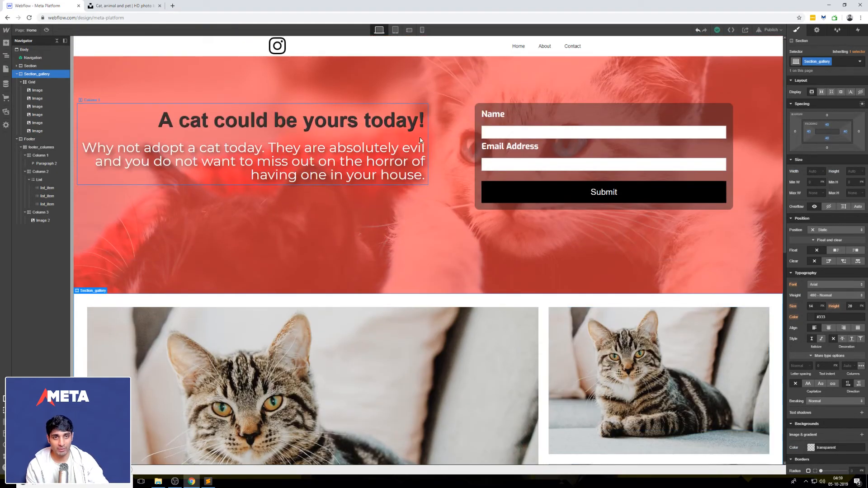
pyautogui.scroll(-9, 420, 140)
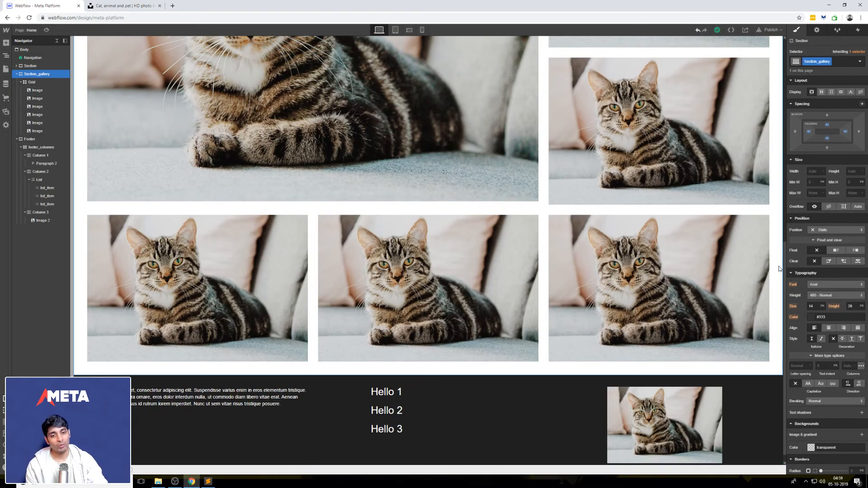
pyautogui.scroll(5, 778, 269)
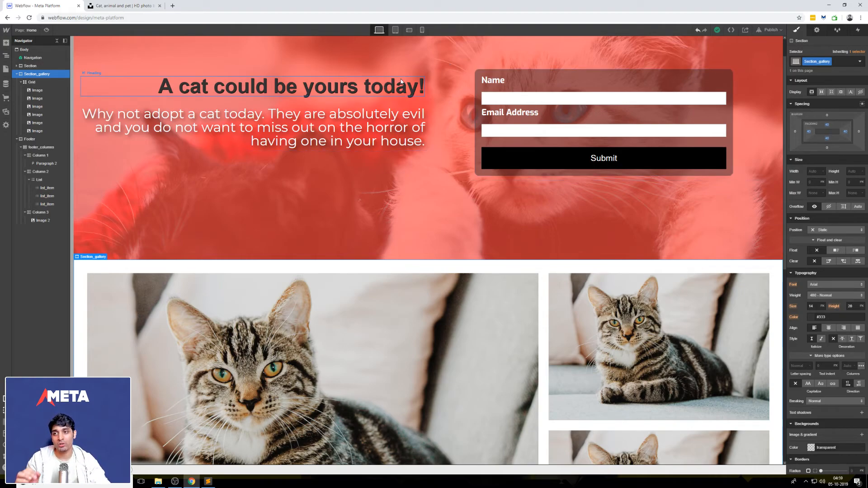
pyautogui.click(396, 30)
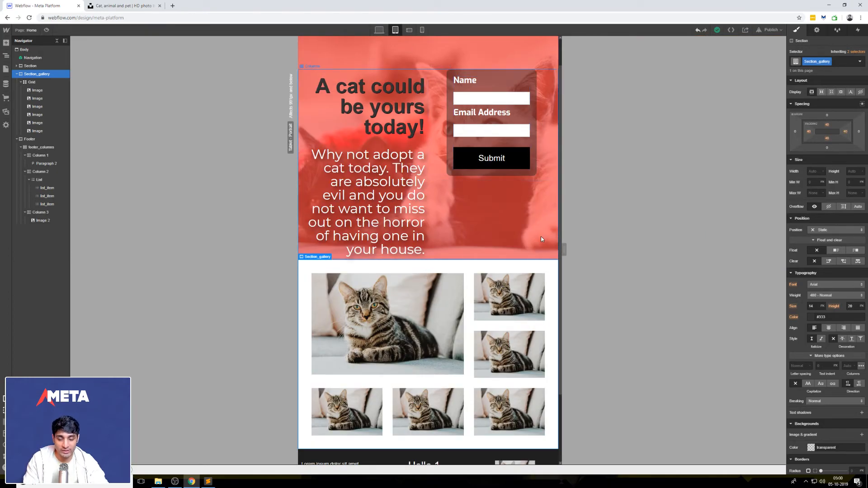
pyautogui.scroll(1, 562, 66)
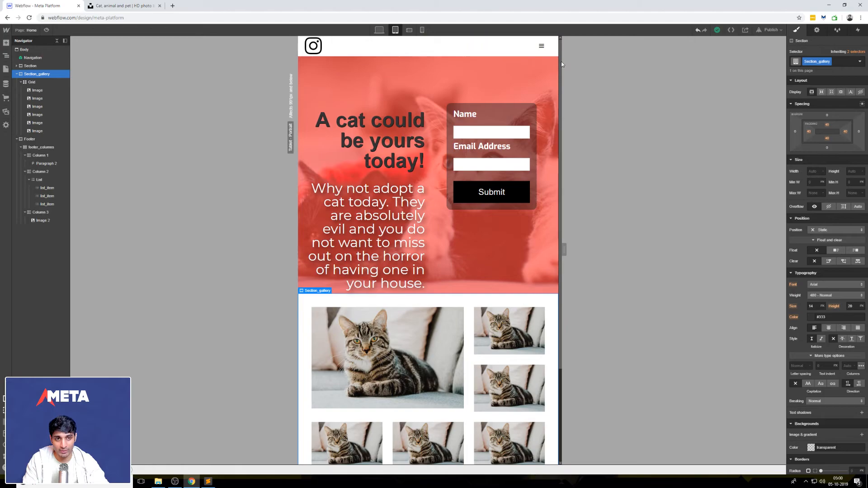
pyautogui.scroll(-3, 560, 72)
pyautogui.scroll(2, 556, 157)
pyautogui.click(408, 30)
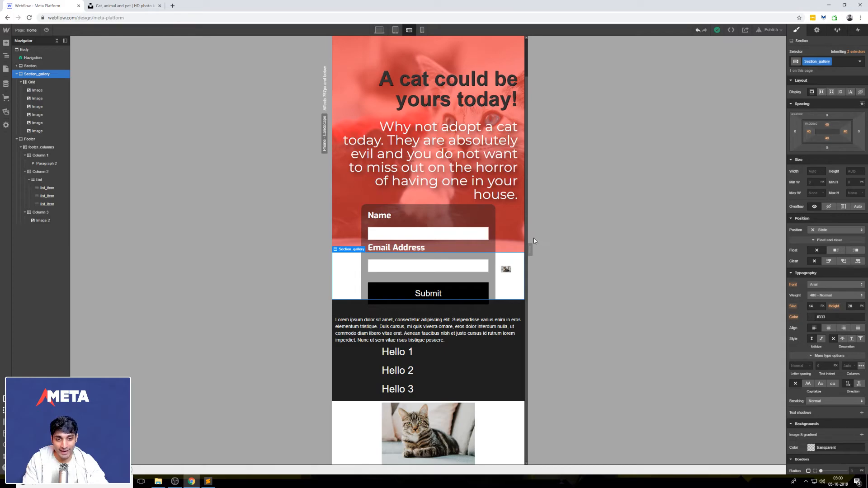
pyautogui.scroll(2, 527, 81)
pyautogui.scroll(-2, 520, 90)
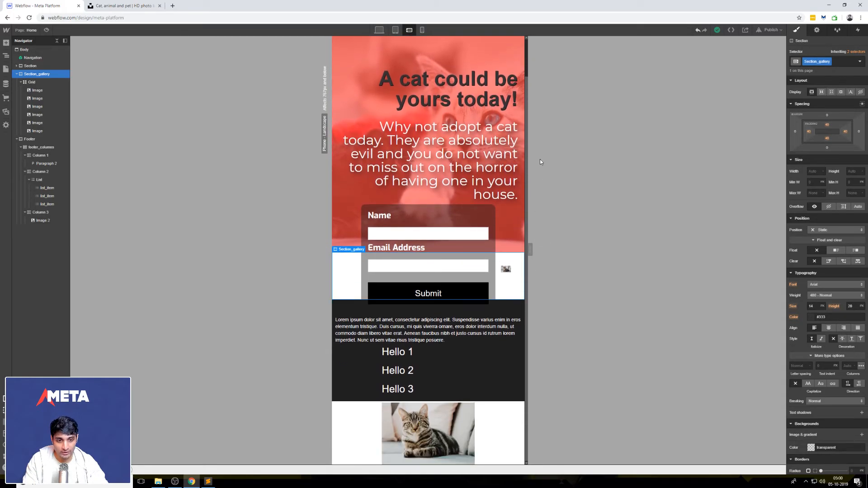
pyautogui.scroll(3, 525, 135)
pyautogui.click(423, 30)
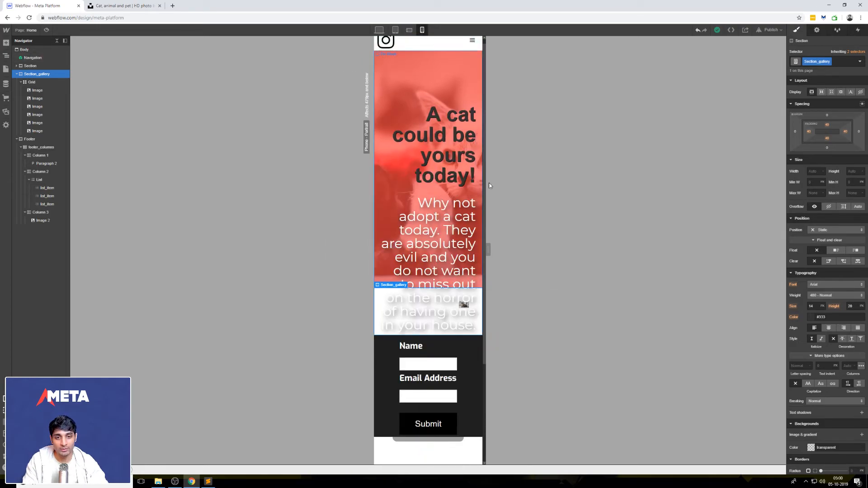
pyautogui.scroll(-3, 475, 317)
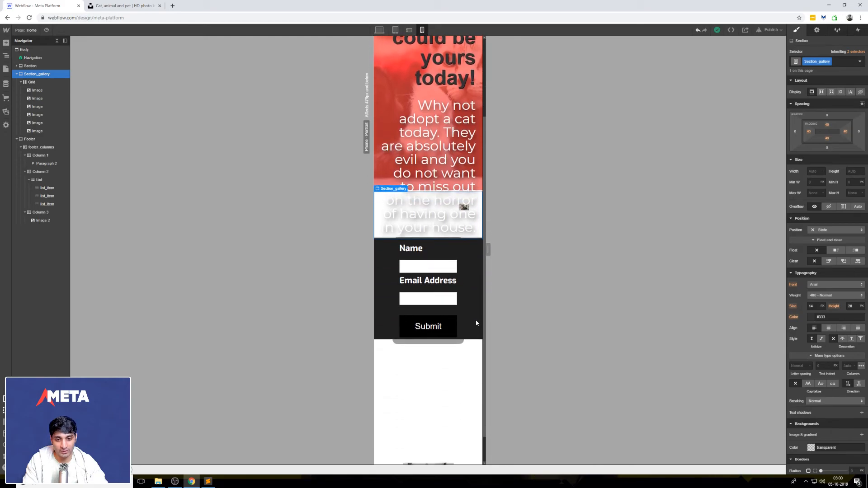
pyautogui.scroll(3, 480, 392)
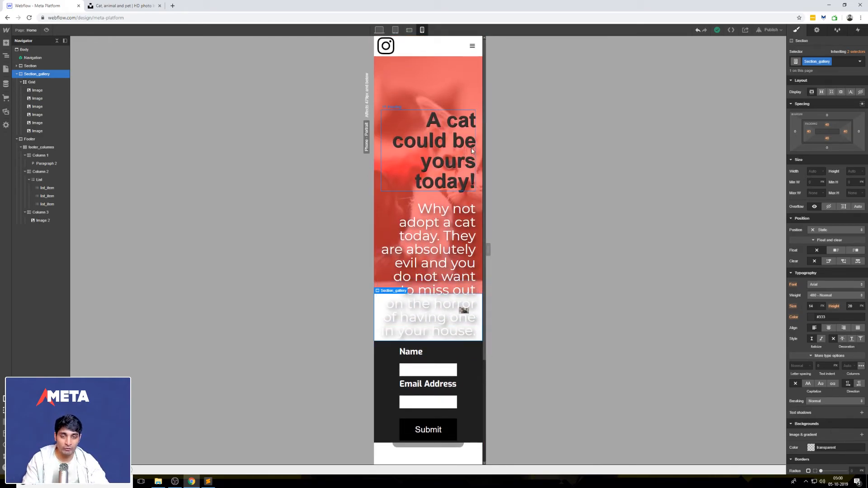
# - Add bottom padding to the hero's Columns element at the tablet breakpoint
pyautogui.click(395, 30)
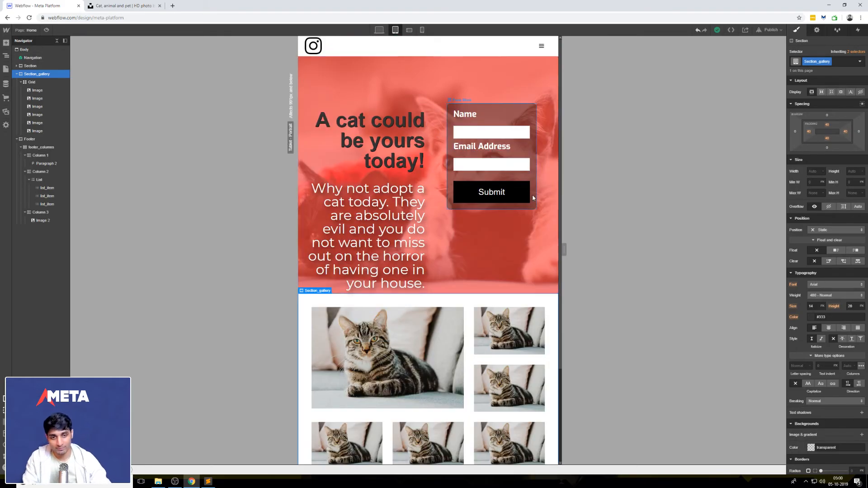
pyautogui.click(514, 281)
pyautogui.moveTo(827, 138); pyautogui.dragTo(843, 32)
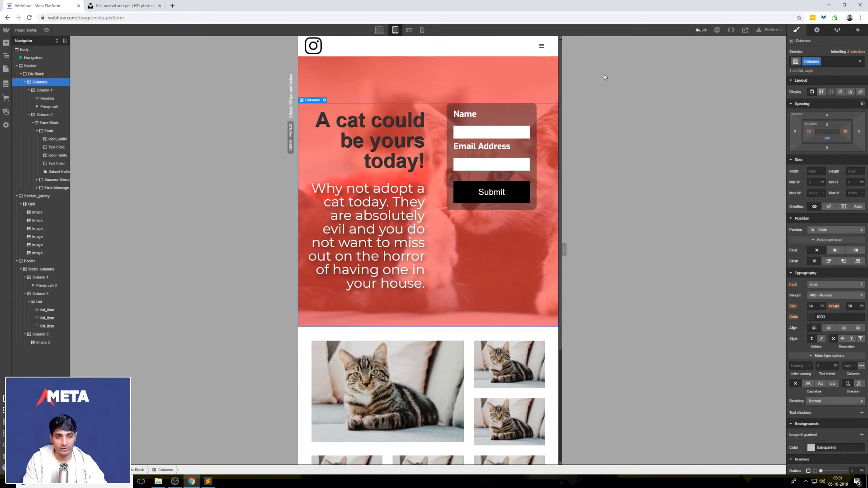
# - Set the hero form block's top and bottom padding to 40 px at the tablet breakpoint
pyautogui.click(541, 125)
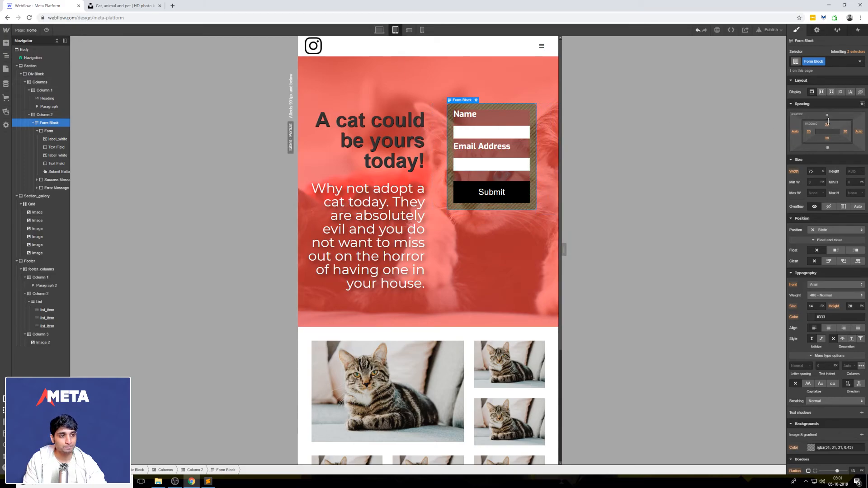
pyautogui.moveTo(829, 126); pyautogui.dragTo(838, 114)
pyautogui.click(827, 138)
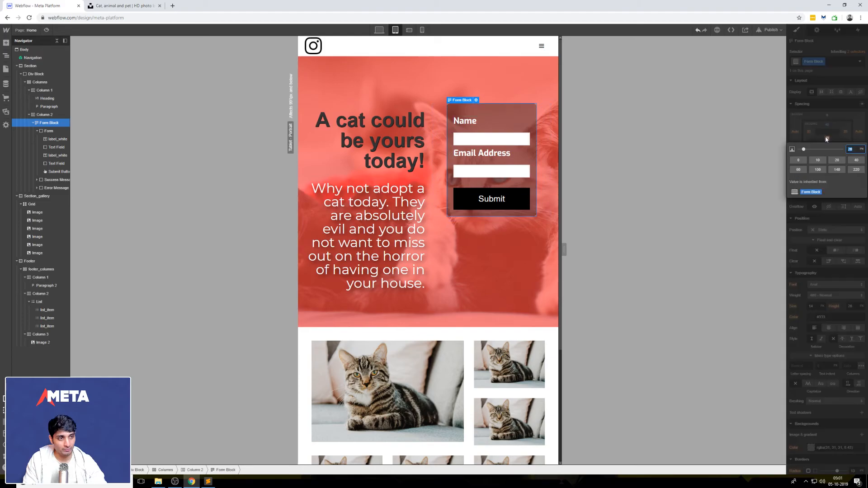
pyautogui.click(856, 160)
pyautogui.click(524, 270)
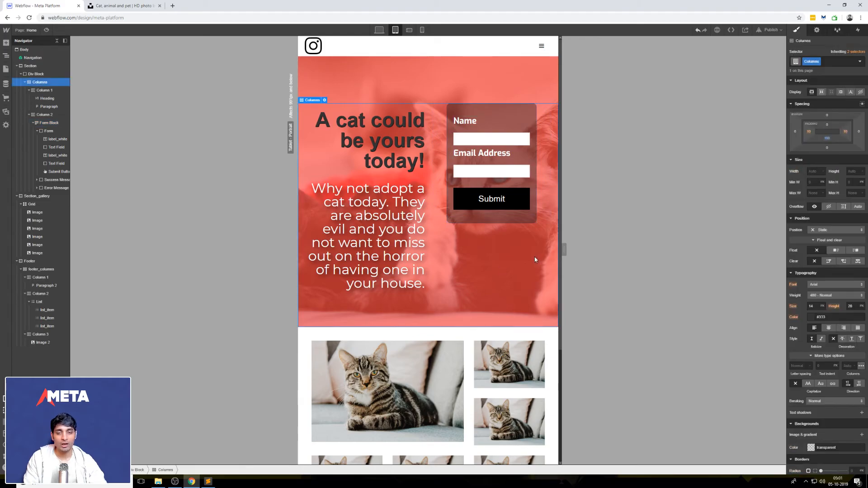
# - Compare the hero div block's style settings at the desktop and tablet breakpoints, and inspect the tablet navigation bar
pyautogui.click(399, 58)
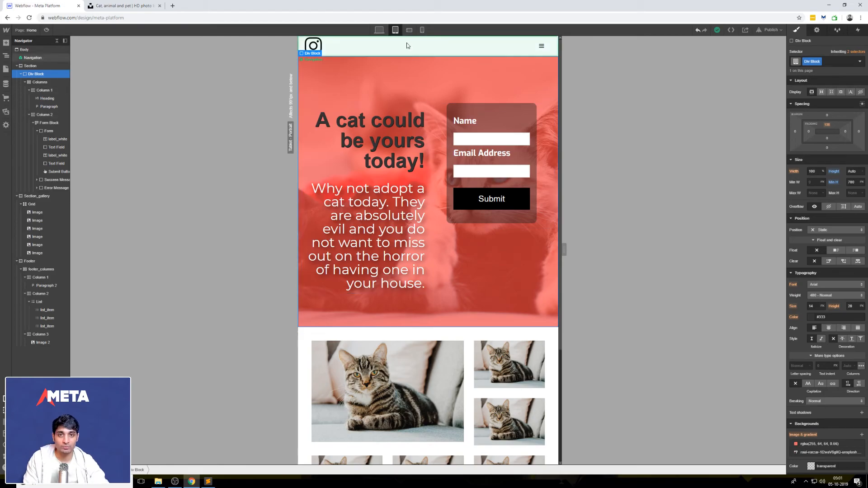
pyautogui.click(379, 30)
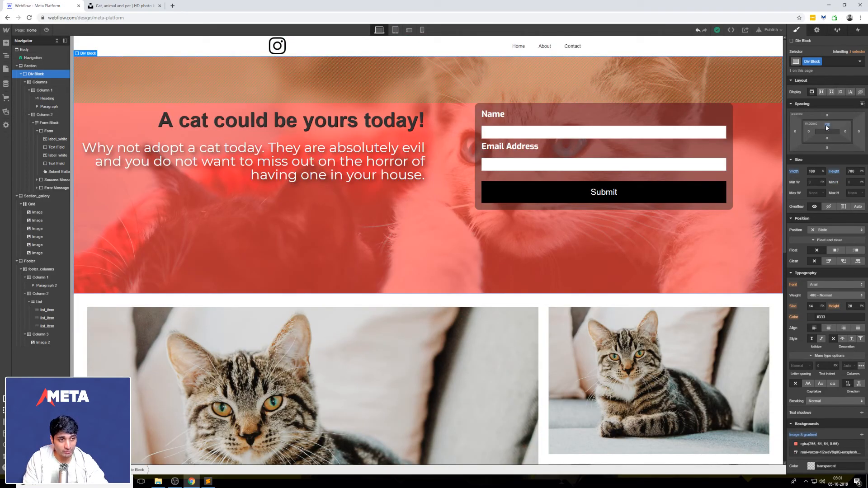
pyautogui.click(395, 30)
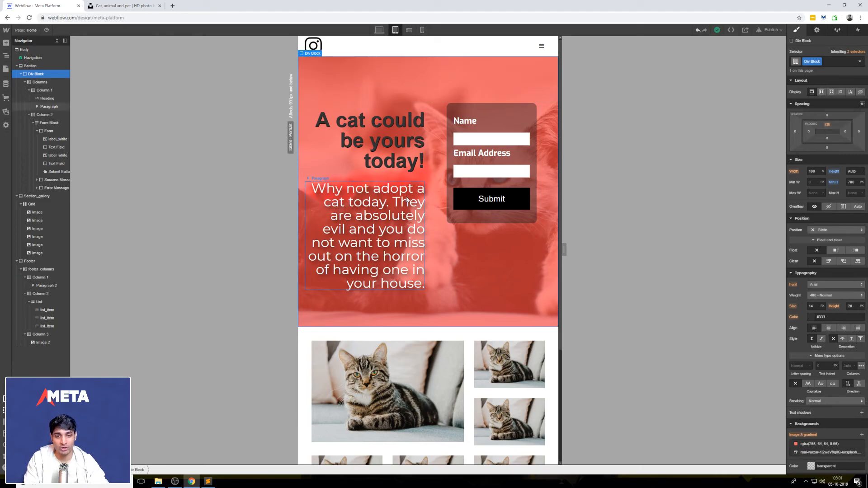
pyautogui.click(509, 52)
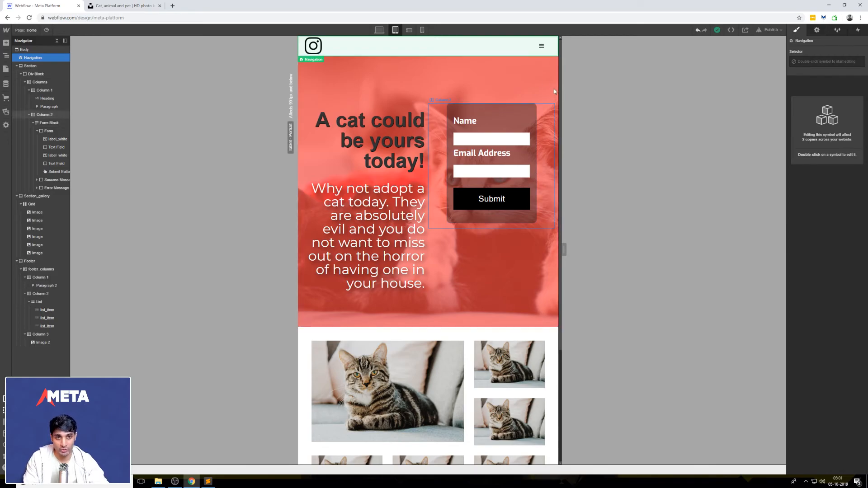
pyautogui.doubleClick(544, 49)
pyautogui.click(541, 83)
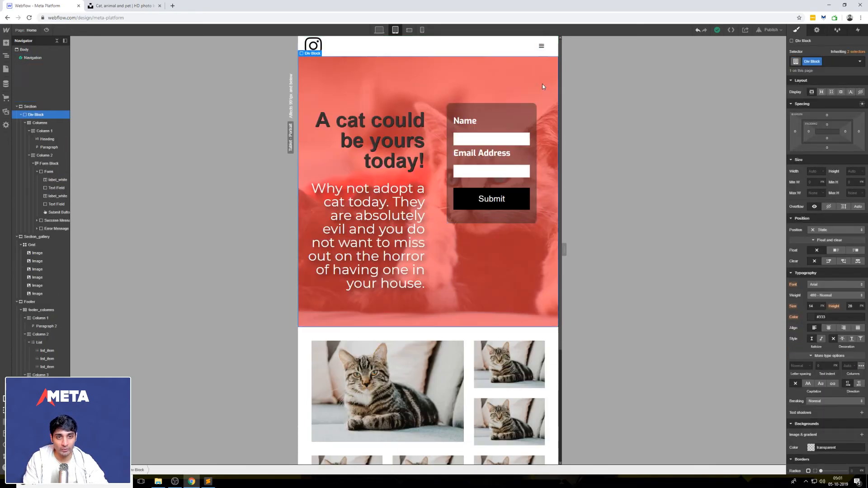
pyautogui.click(533, 263)
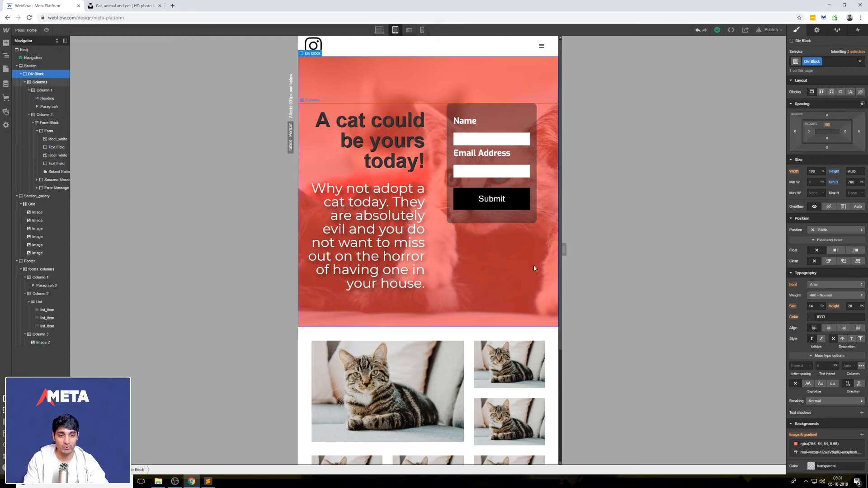
# - Examine the gallery, footer and hero layout at the tablet breakpoint
pyautogui.scroll(-3, 533, 269)
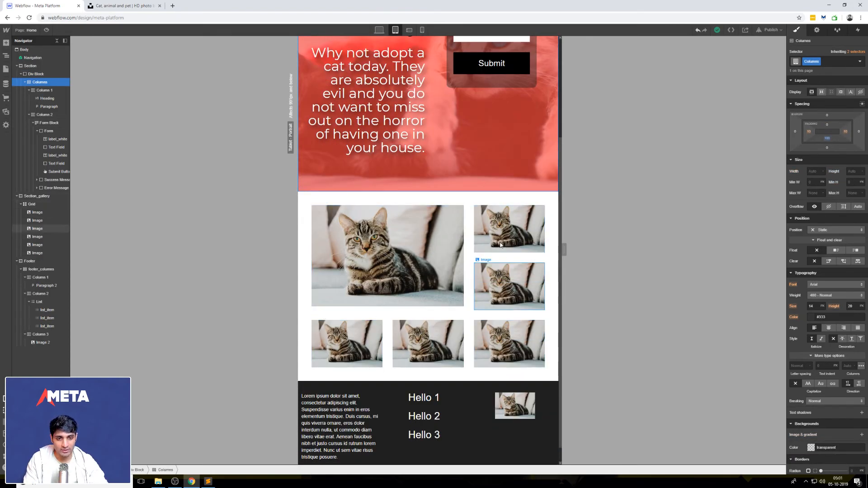
pyautogui.scroll(-1, 513, 280)
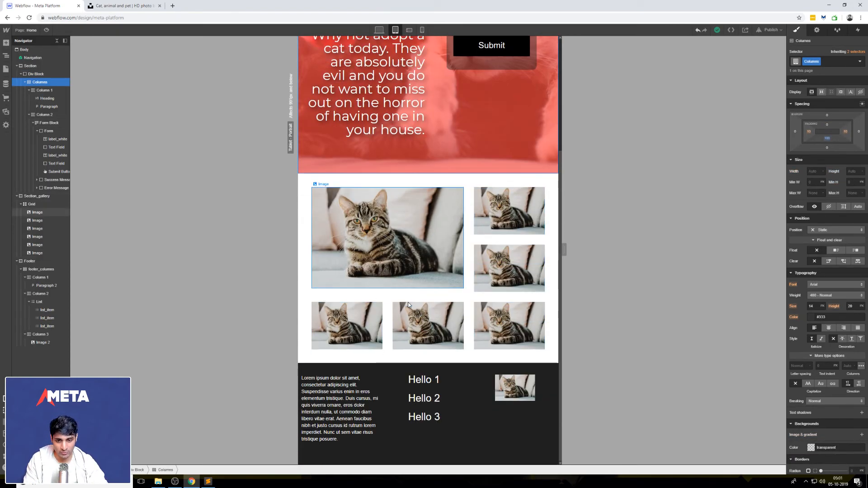
pyautogui.click(550, 205)
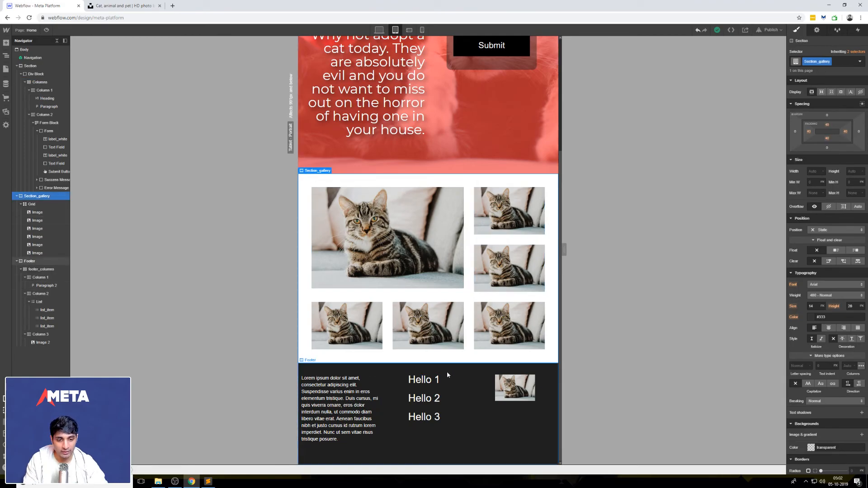
pyautogui.scroll(4, 446, 370)
pyautogui.scroll(-4, 427, 280)
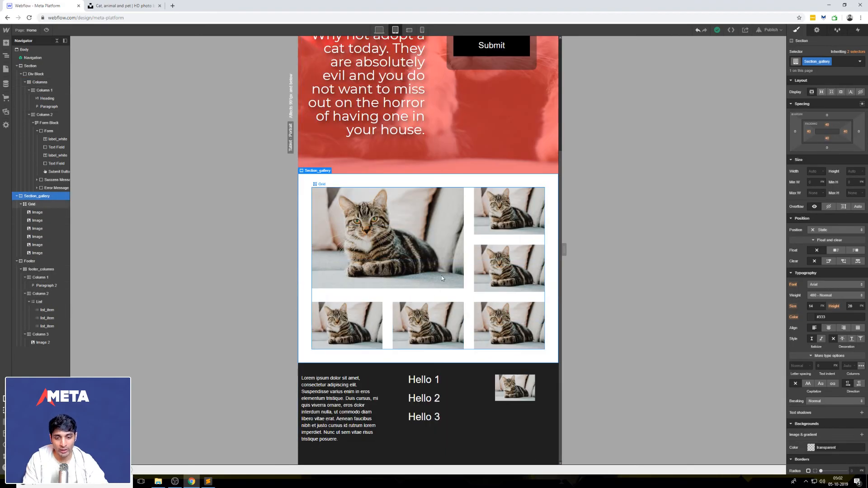
pyautogui.scroll(3, 442, 288)
pyautogui.scroll(1, 374, 289)
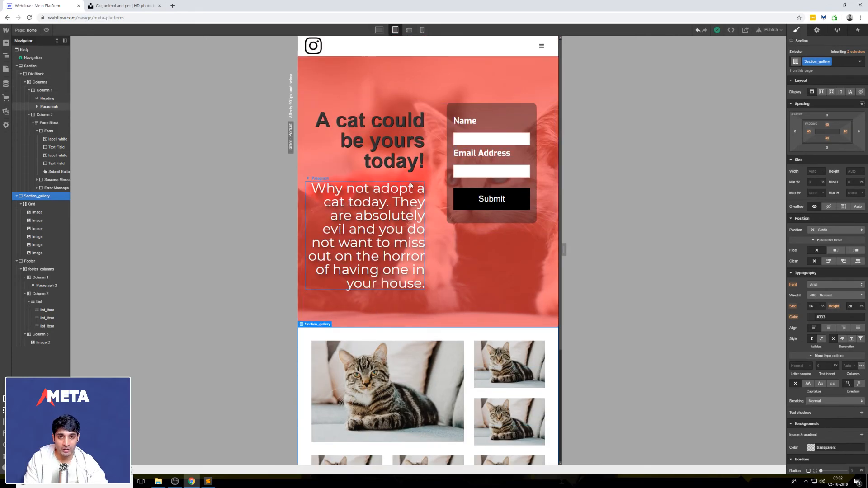
# - Examine the hero, form, gallery and footer at the phone landscape breakpoint
pyautogui.click(409, 29)
pyautogui.scroll(-2, 491, 241)
pyautogui.scroll(-3, 491, 240)
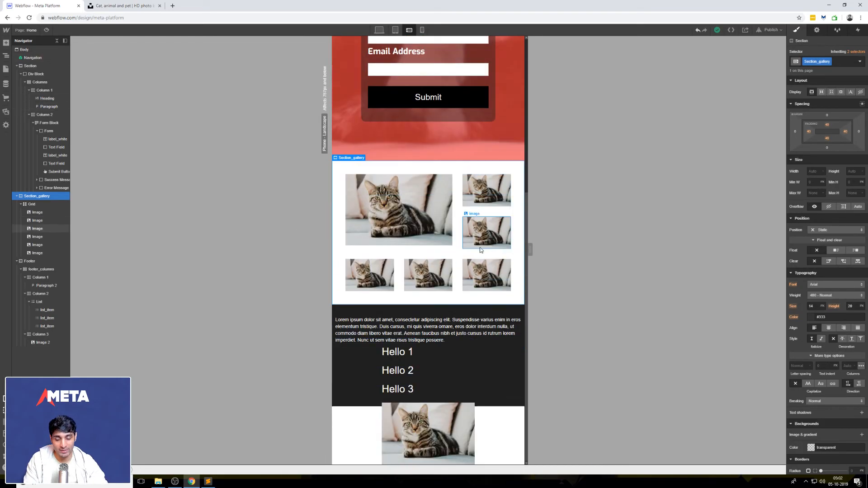
pyautogui.scroll(5, 490, 256)
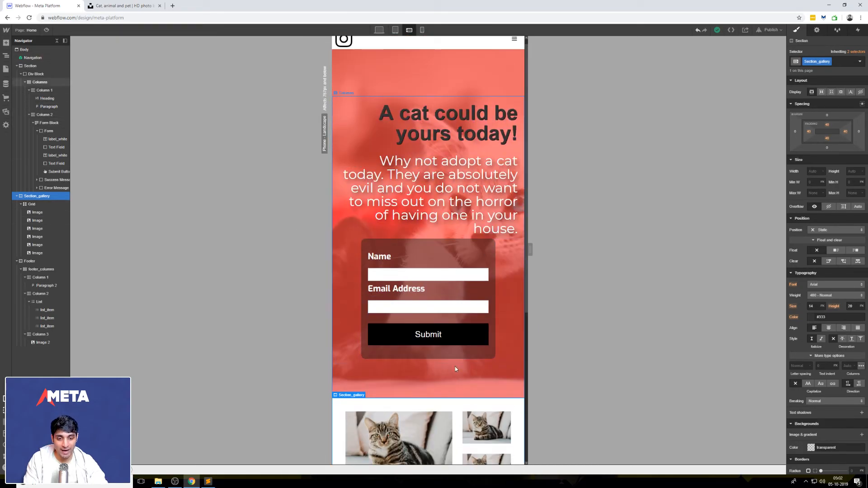
pyautogui.scroll(-3, 455, 368)
pyautogui.scroll(3, 485, 371)
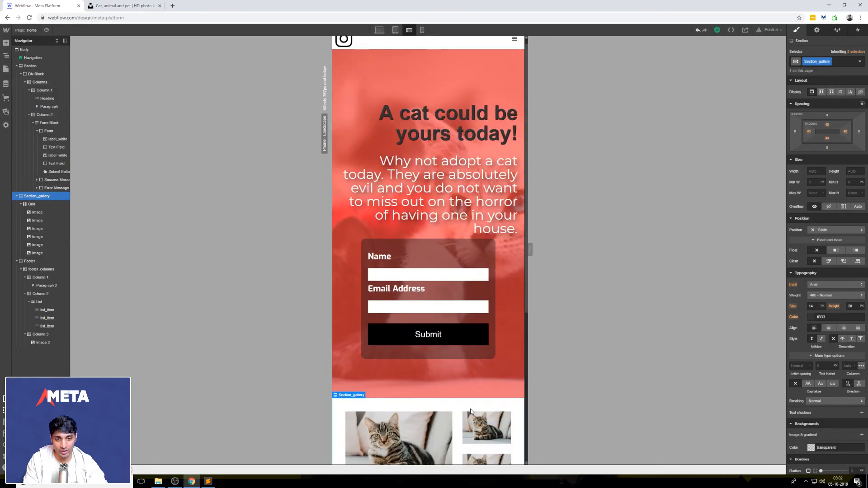
pyautogui.scroll(-1, 472, 411)
pyautogui.scroll(2, 478, 348)
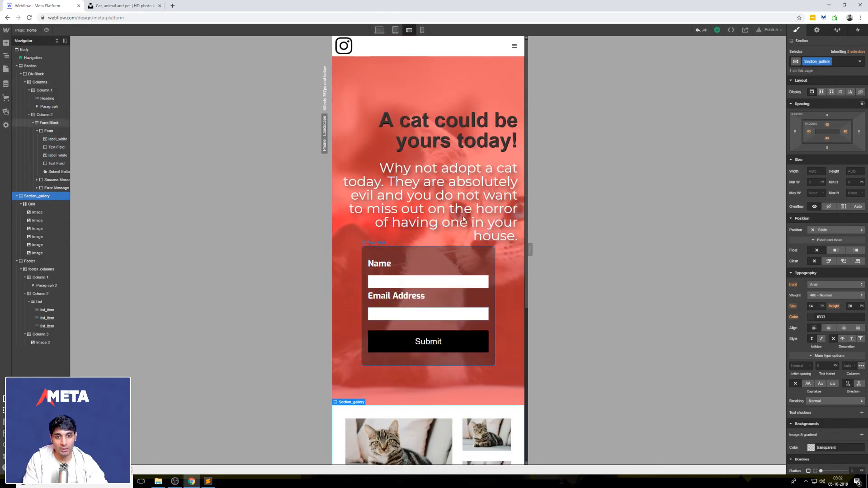
# - Center-align the hero paragraph and heading at the phone landscape breakpoint, and compare the hero with its desktop layout
pyautogui.click(469, 189)
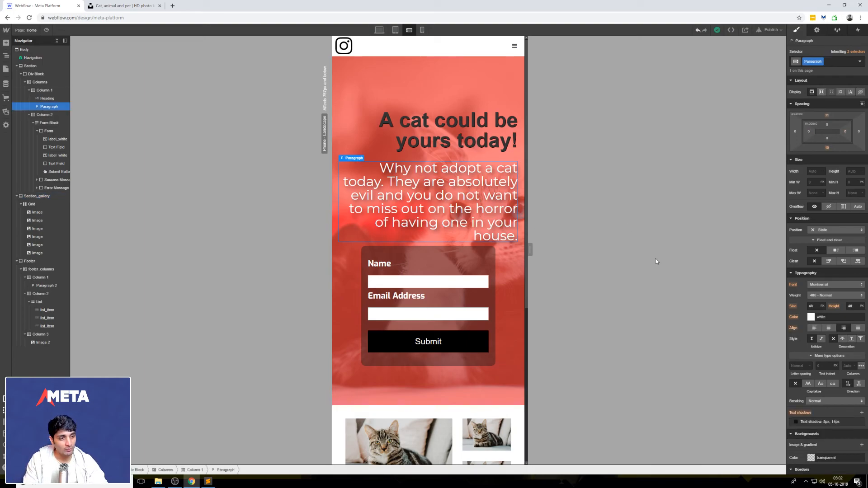
pyautogui.click(830, 328)
pyautogui.click(494, 135)
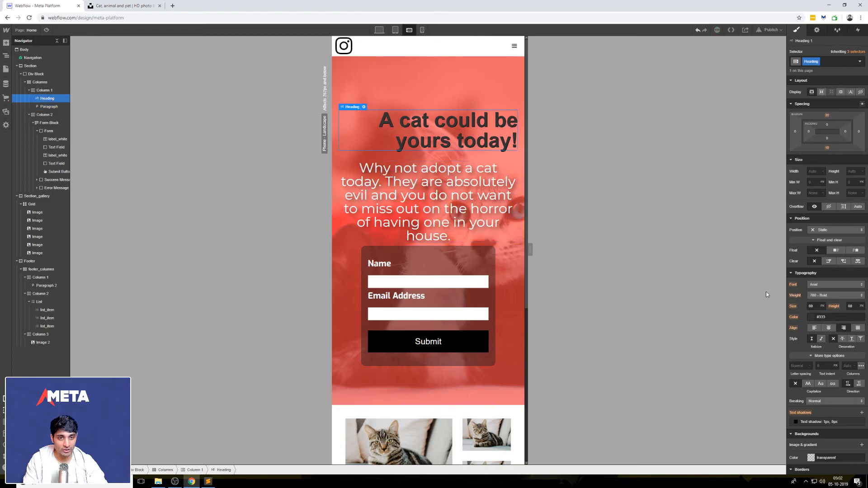
pyautogui.click(833, 330)
pyautogui.click(461, 87)
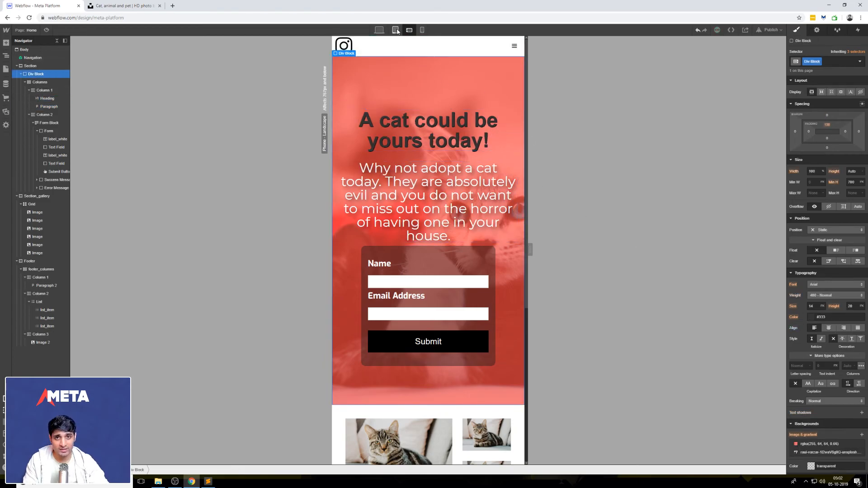
pyautogui.click(396, 30)
pyautogui.click(380, 31)
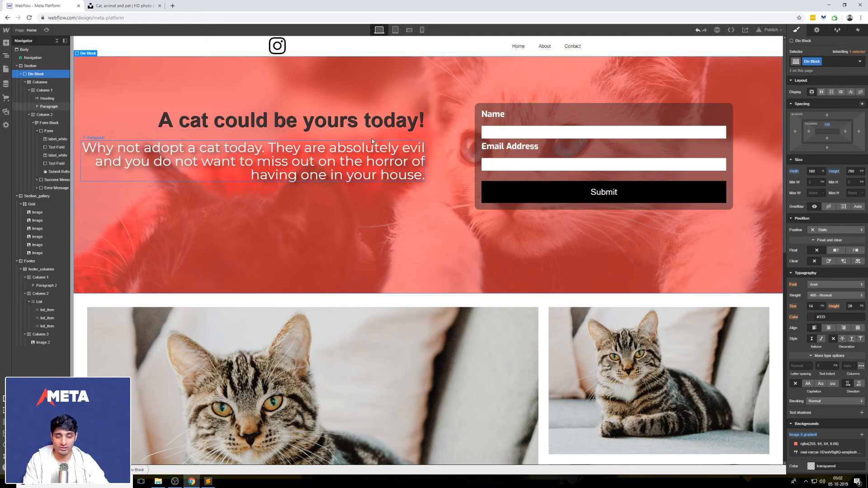
pyautogui.click(410, 31)
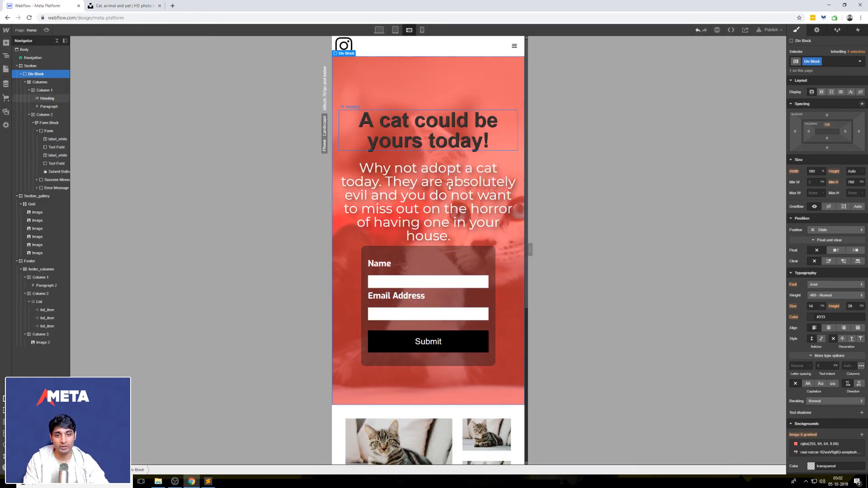
# - Increase the hero paragraph's bottom margin at the phone landscape breakpoint to add space above the form
pyautogui.click(479, 213)
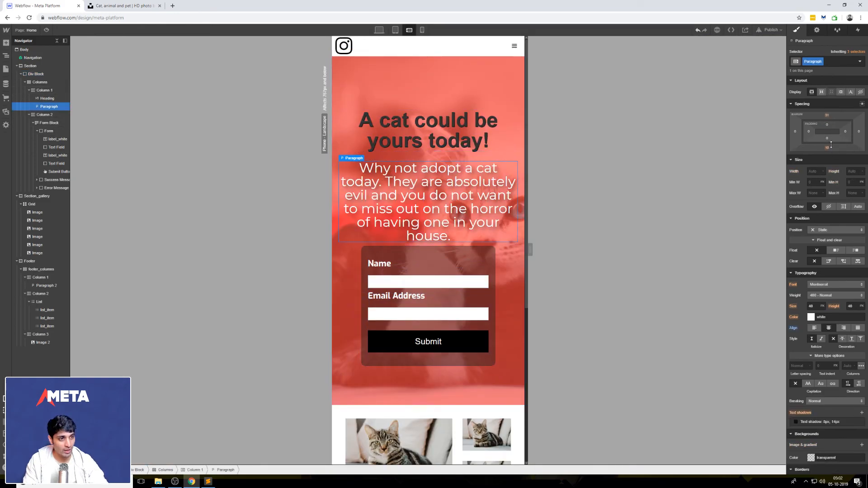
pyautogui.moveTo(429, 245); pyautogui.dragTo(428, 253)
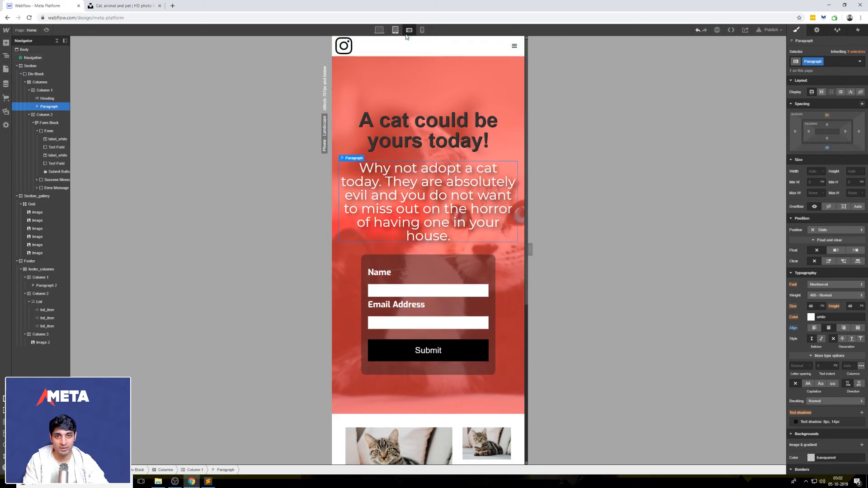
pyautogui.scroll(-1, 461, 179)
pyautogui.scroll(-4, 461, 179)
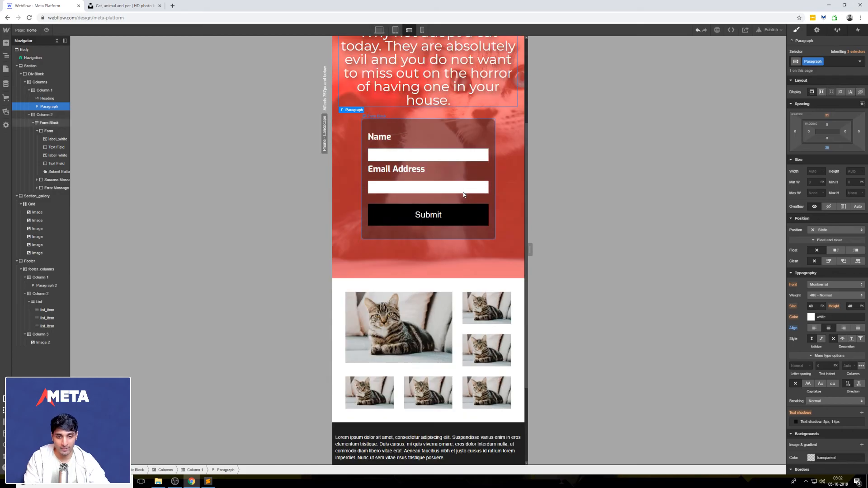
# - Give the footer section a minimum height of 300 px and set its height to Auto at the phone landscape breakpoint
pyautogui.click(483, 224)
pyautogui.scroll(-2, 436, 311)
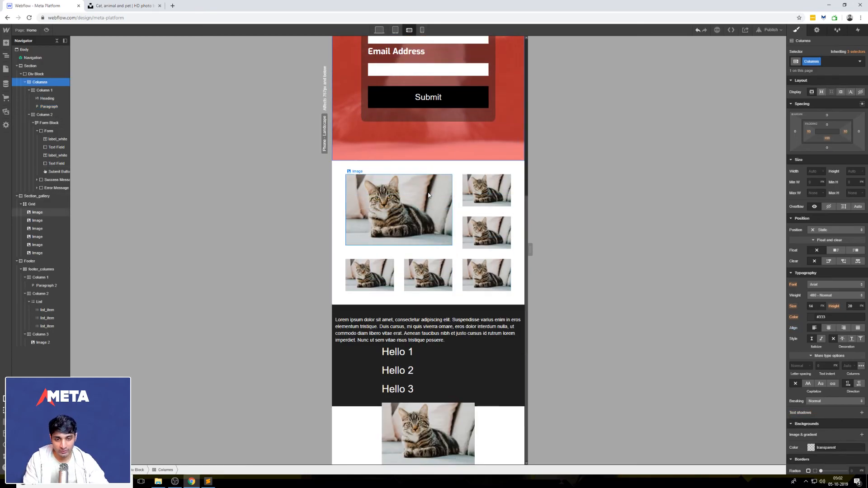
pyautogui.click(436, 417)
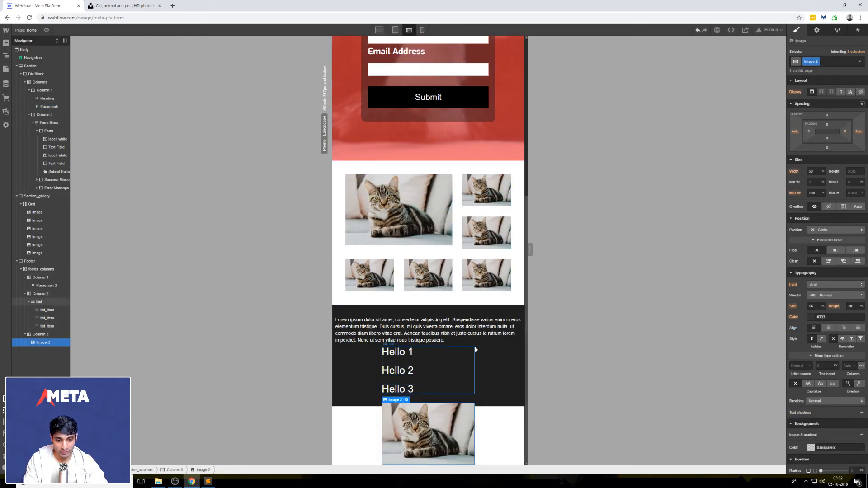
pyautogui.click(499, 309)
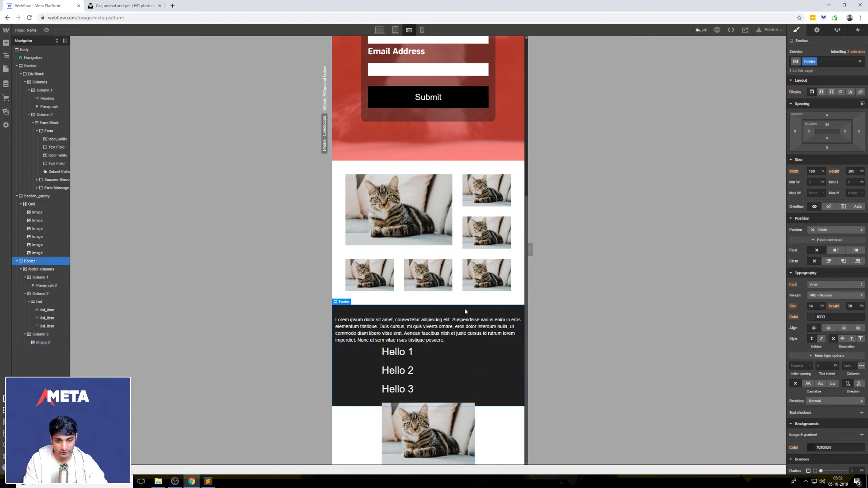
pyautogui.click(850, 171)
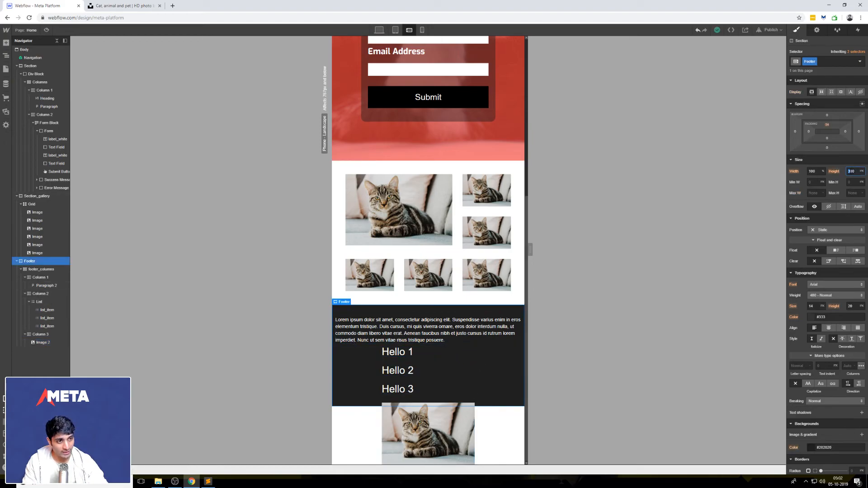
pyautogui.click(850, 183)
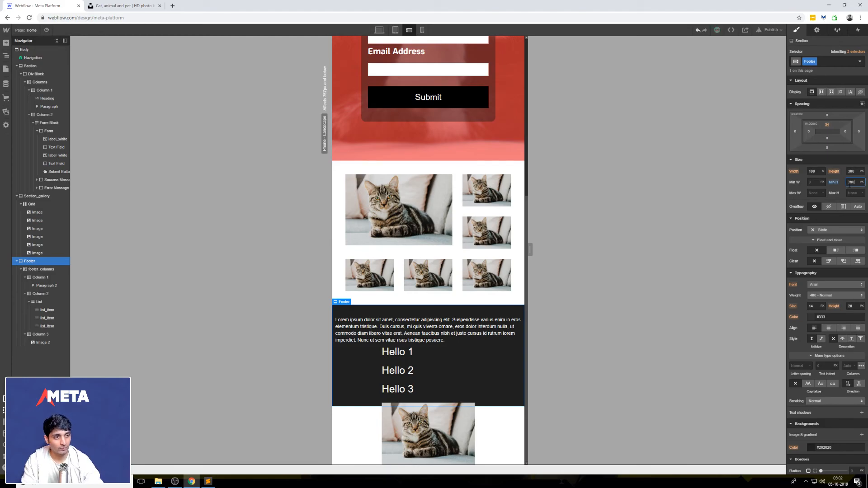
pyautogui.click(851, 171)
pyautogui.moveTo(854, 171); pyautogui.dragTo(849, 171)
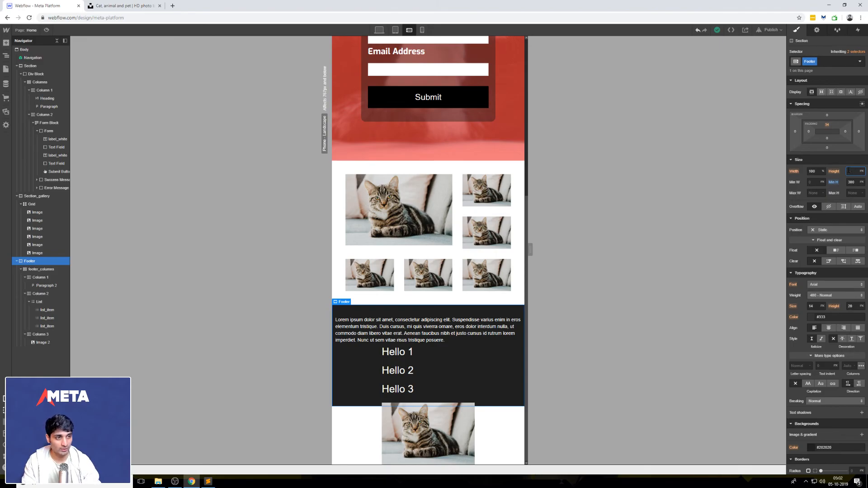
pyautogui.write('auto')
pyautogui.press('Return')
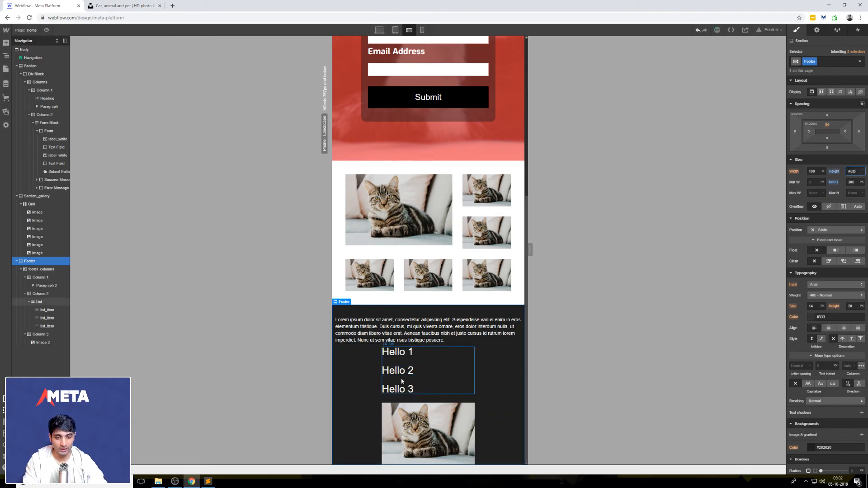
# - Increase the bottom margin of the footer's cat image at the phone landscape breakpoint
pyautogui.click(446, 413)
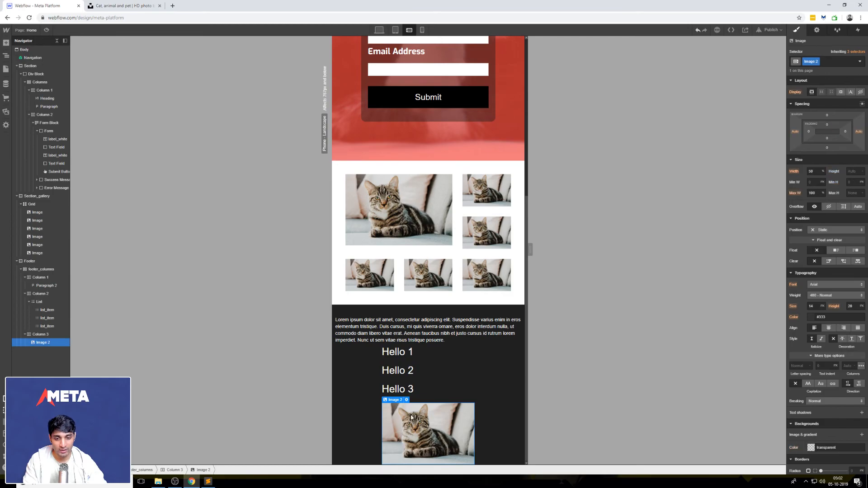
pyautogui.moveTo(828, 148); pyautogui.dragTo(827, 181)
pyautogui.click(490, 364)
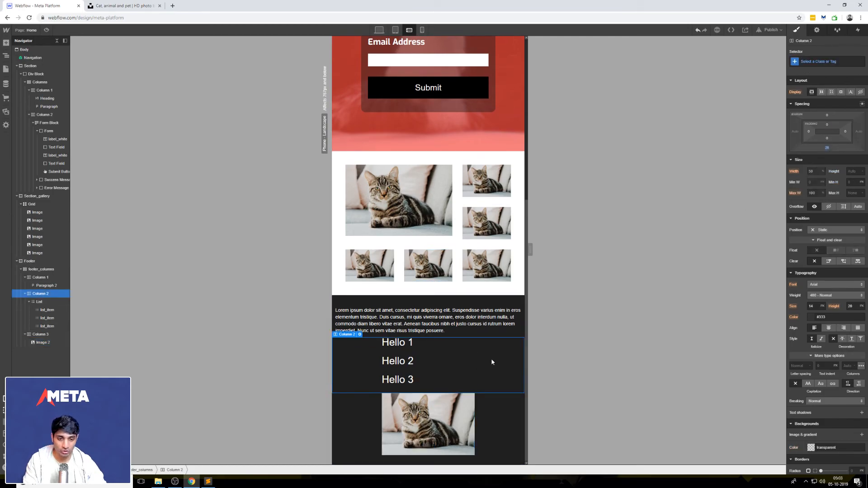
pyautogui.click(479, 302)
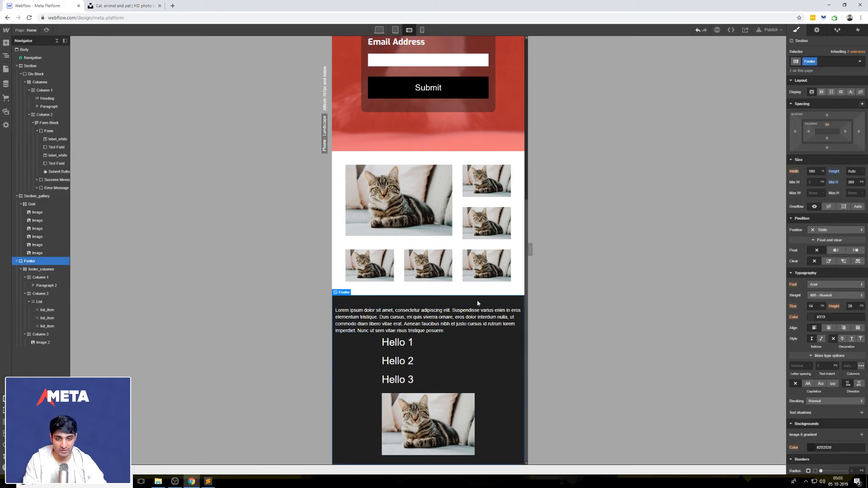
# - Center-align the text of the footer list items at the phone landscape breakpoint and review the page
pyautogui.click(422, 342)
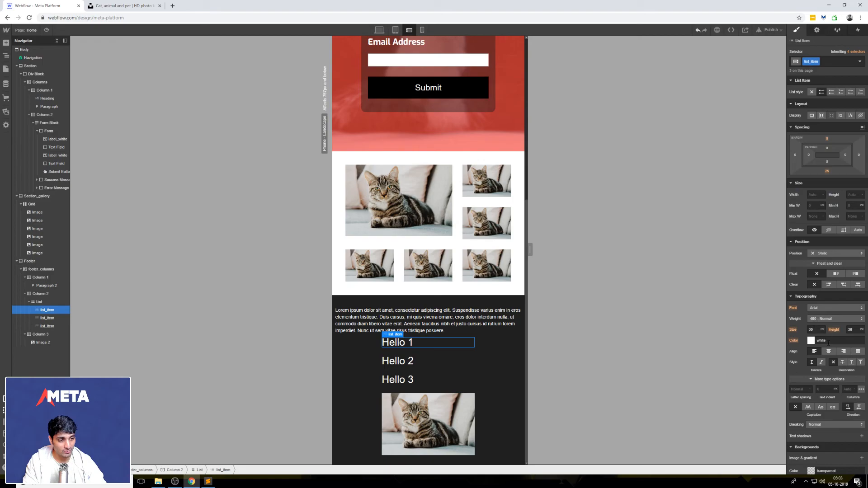
pyautogui.click(829, 352)
pyautogui.click(496, 361)
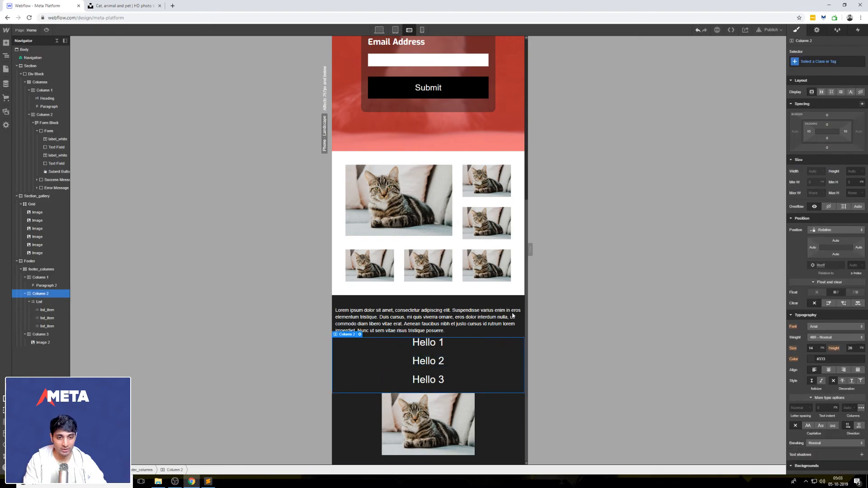
pyautogui.click(511, 292)
pyautogui.scroll(5, 510, 298)
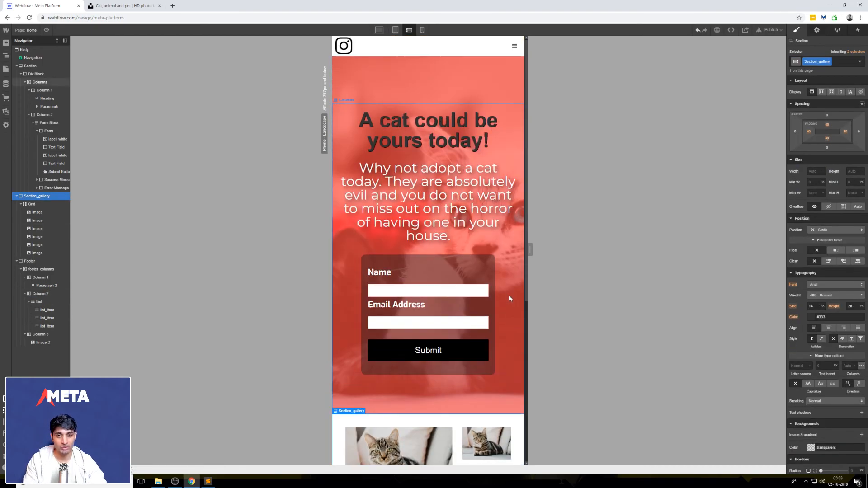
pyautogui.scroll(-5, 509, 299)
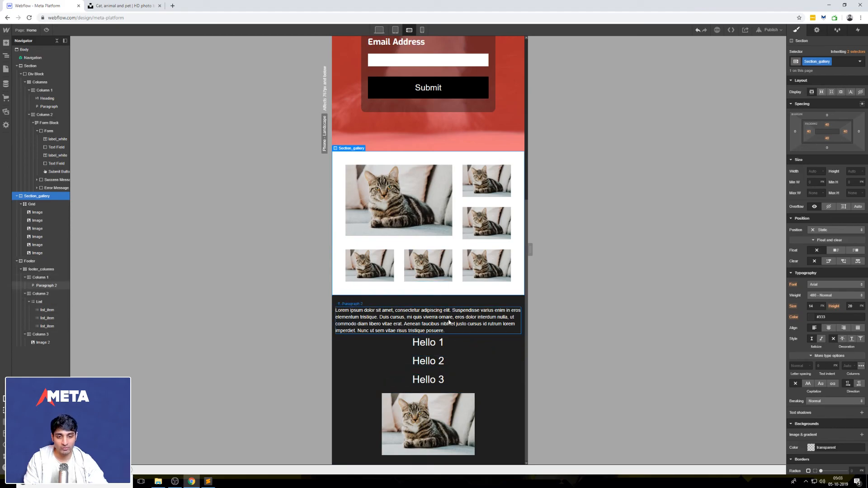
pyautogui.scroll(4, 452, 324)
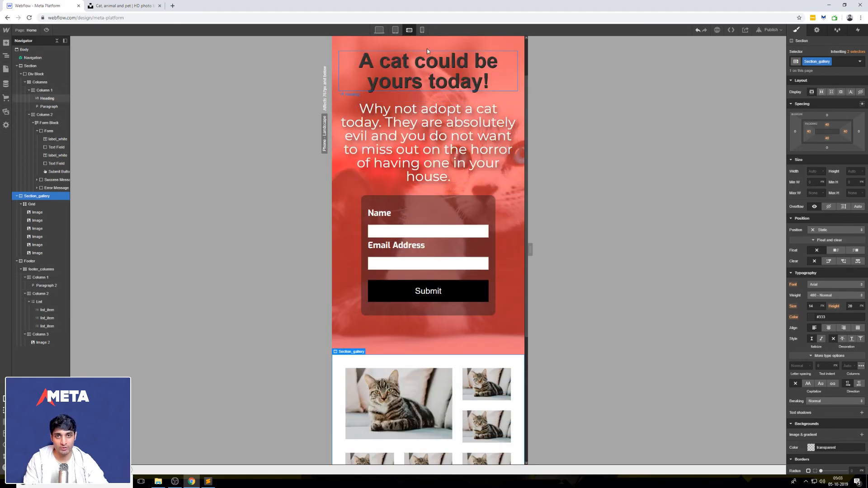
# - Set the gallery grid's column and row gaps to 5 px at the phone portrait breakpoint
pyautogui.click(424, 33)
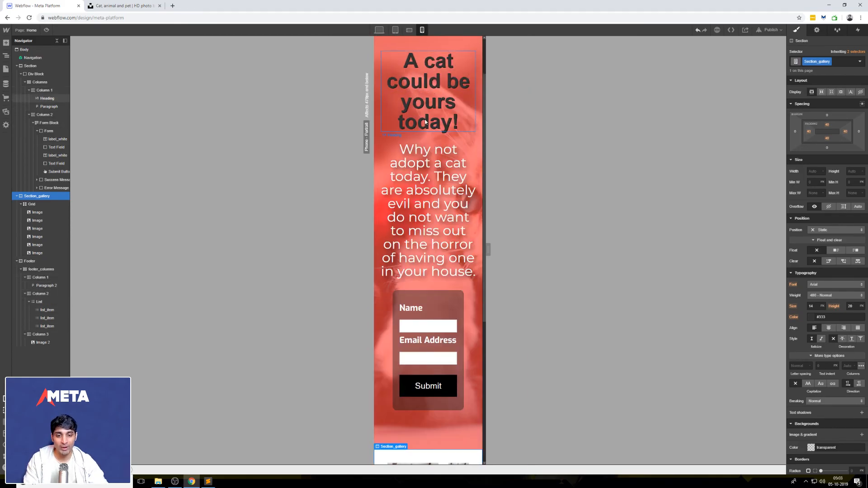
pyautogui.scroll(-2, 438, 194)
pyautogui.scroll(-2, 437, 193)
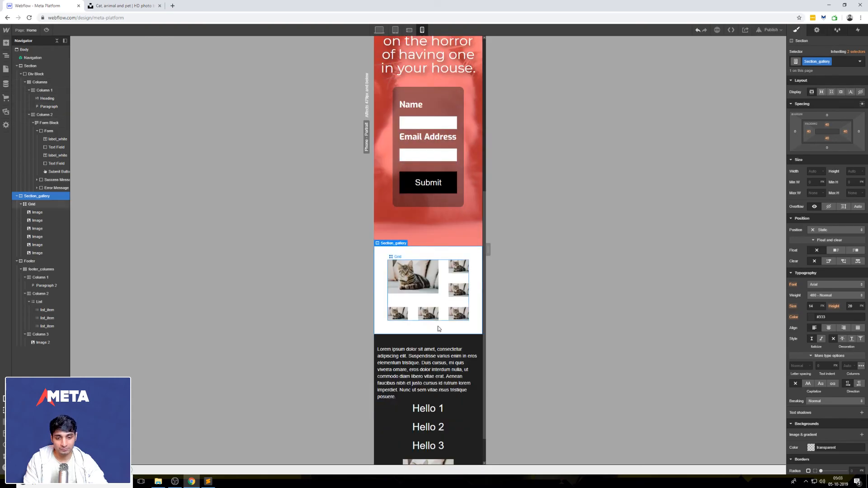
pyautogui.click(445, 304)
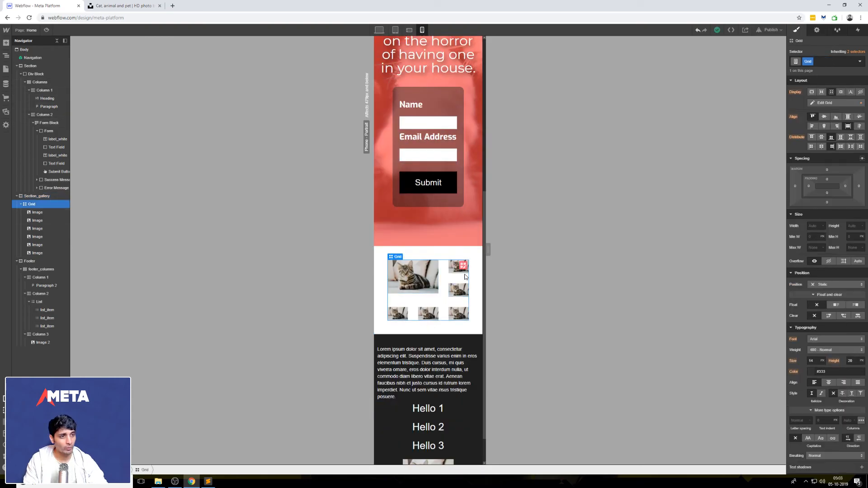
pyautogui.click(830, 105)
pyautogui.click(820, 116)
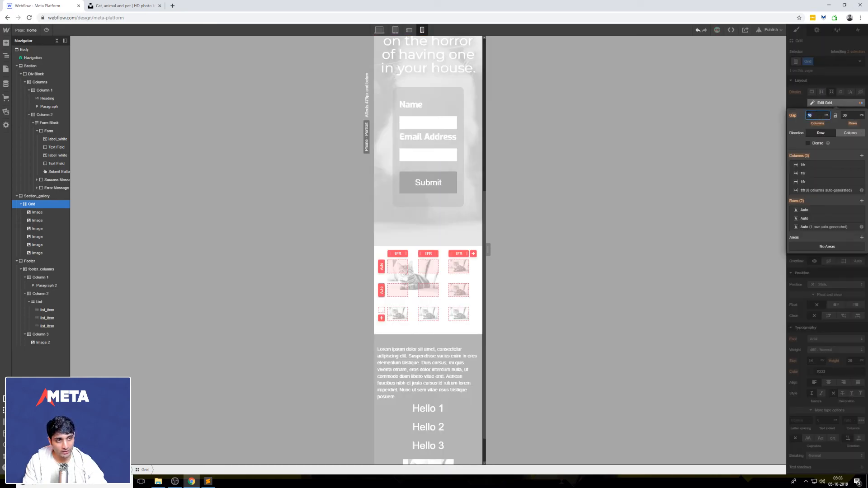
pyautogui.press('Tab')
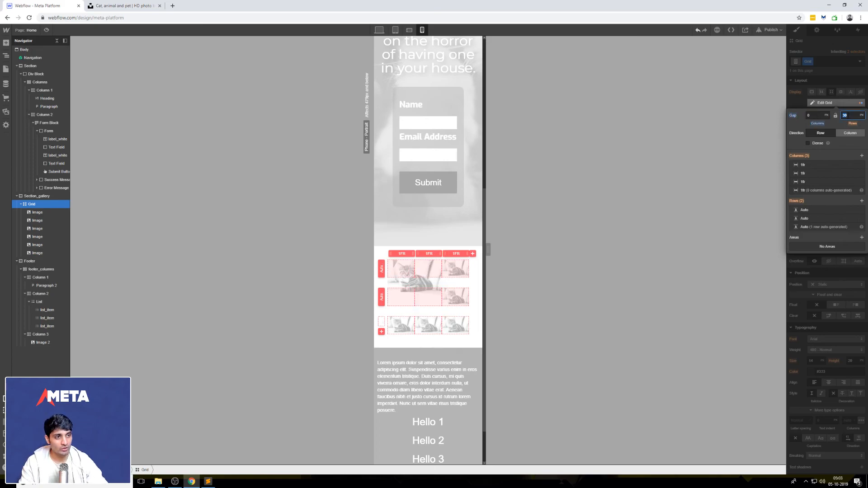
pyautogui.hotkey('shift', 'Tab')
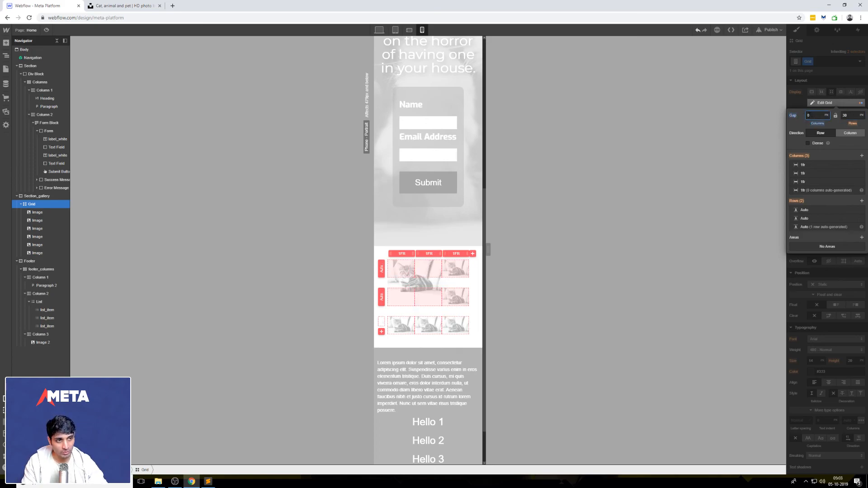
pyautogui.write('5')
pyautogui.press('Tab')
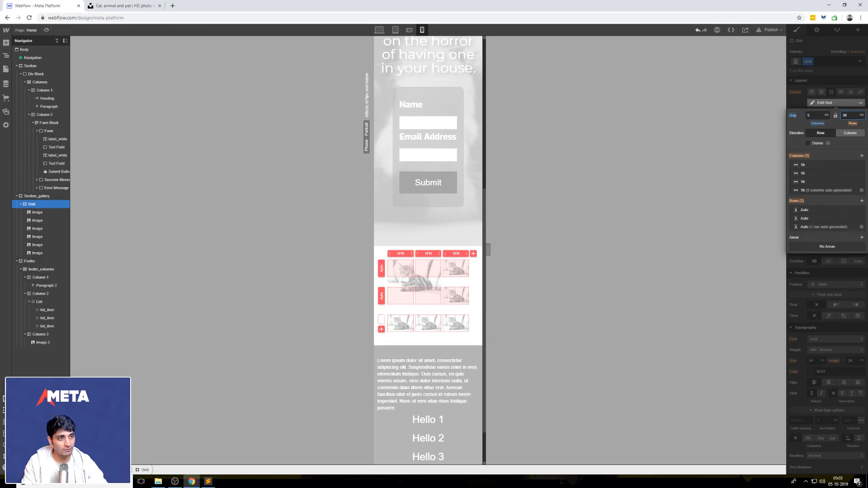
pyautogui.doubleClick(844, 116)
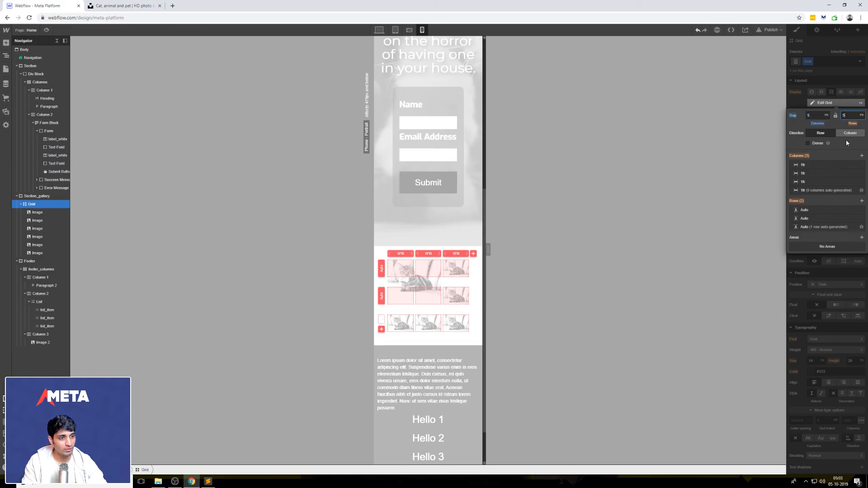
pyautogui.click(828, 277)
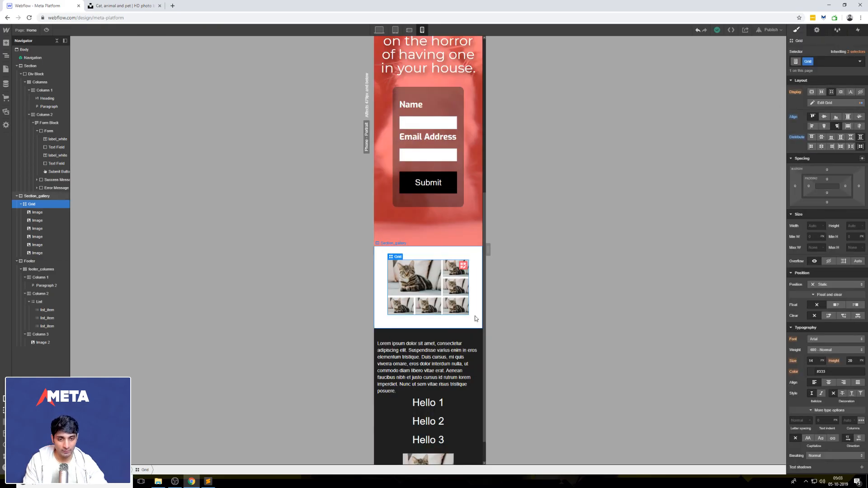
# - Remove two of the three defined columns from the gallery grid at the phone portrait breakpoint
pyautogui.click(477, 318)
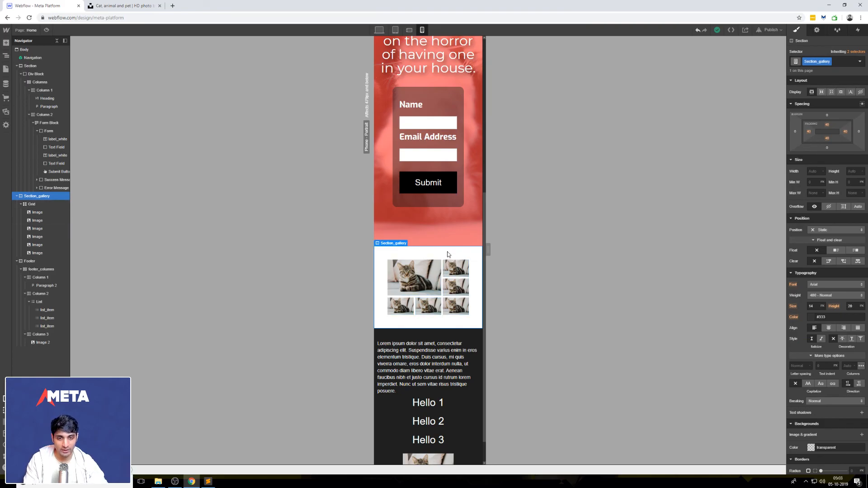
pyautogui.click(428, 278)
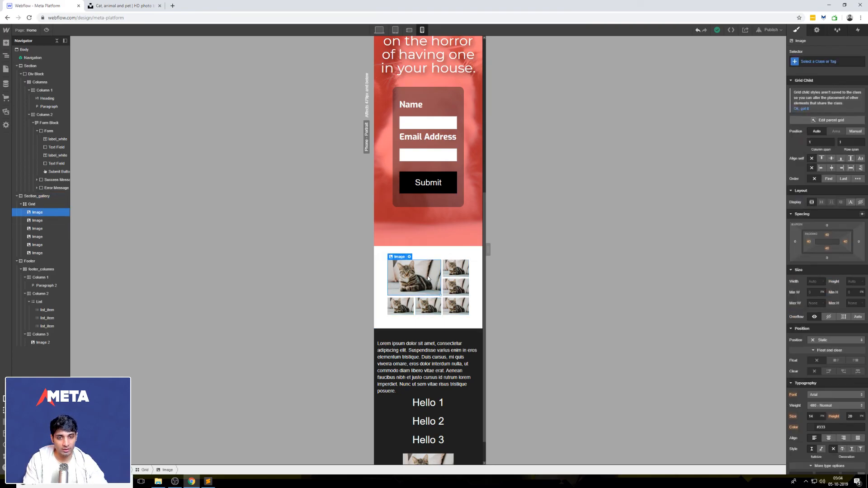
pyautogui.click(827, 120)
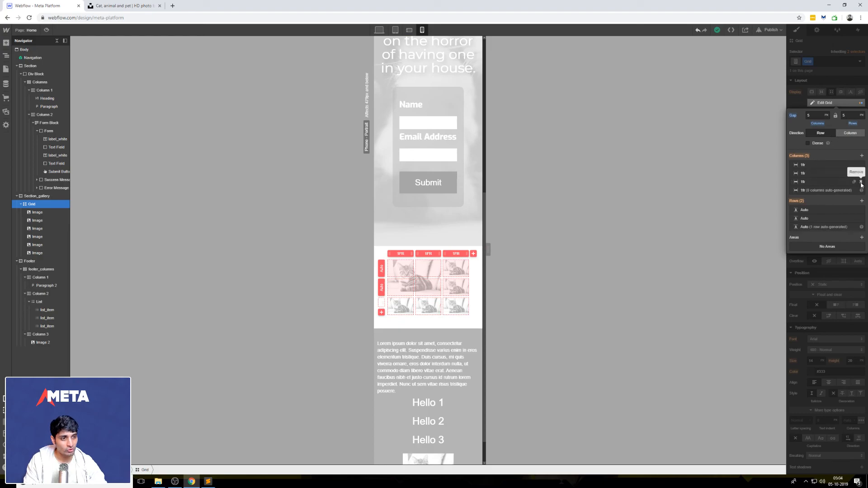
pyautogui.click(861, 174)
pyautogui.click(861, 174)
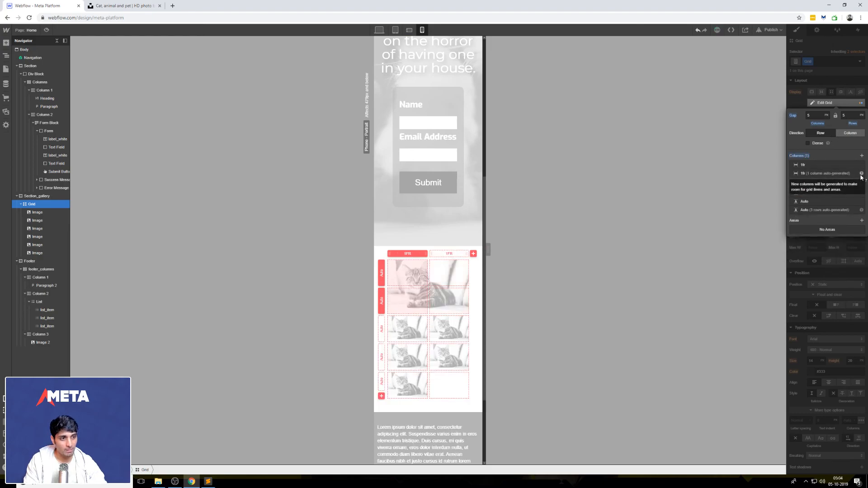
pyautogui.click(826, 257)
pyautogui.click(479, 266)
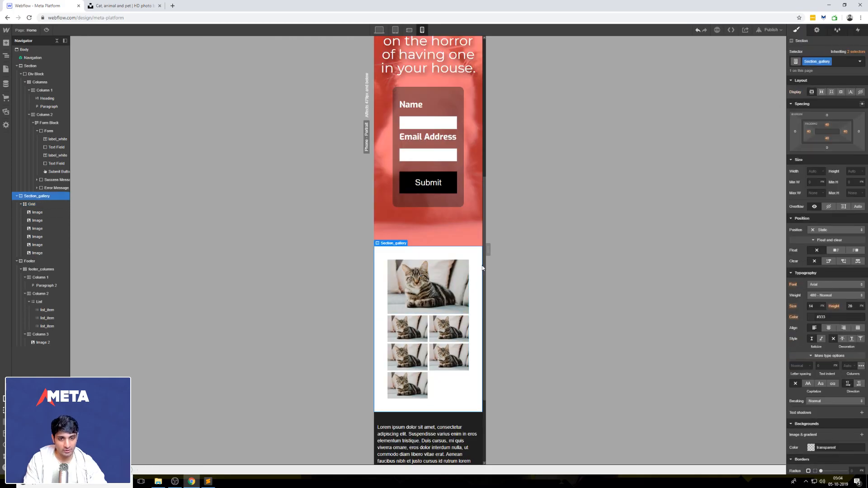
# - Compare the gallery layout at the phone landscape, tablet, desktop and phone portrait breakpoints
pyautogui.click(409, 30)
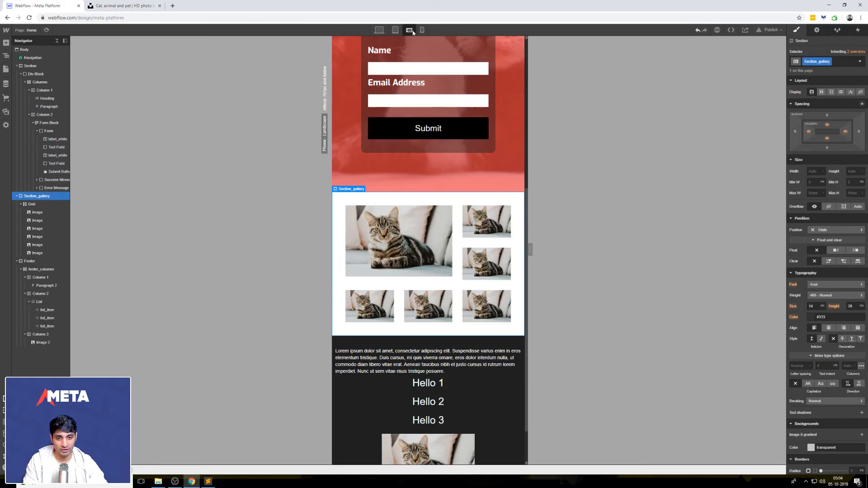
pyautogui.click(395, 30)
pyautogui.click(379, 30)
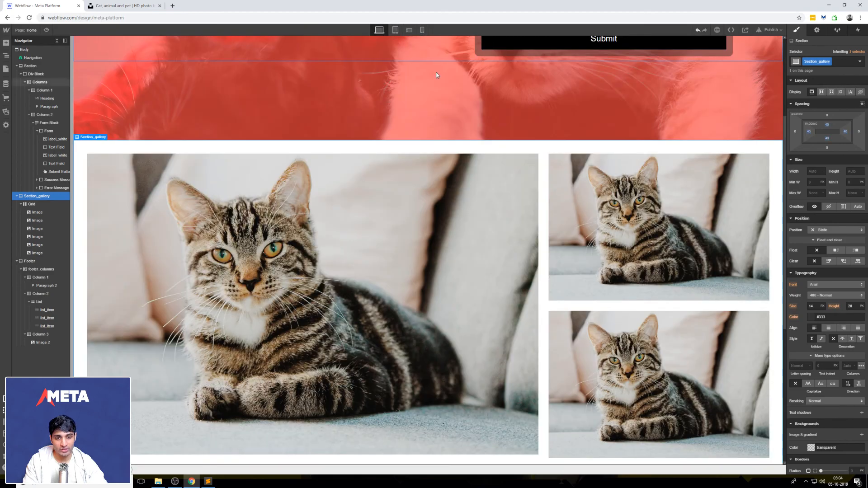
pyautogui.scroll(-5, 555, 245)
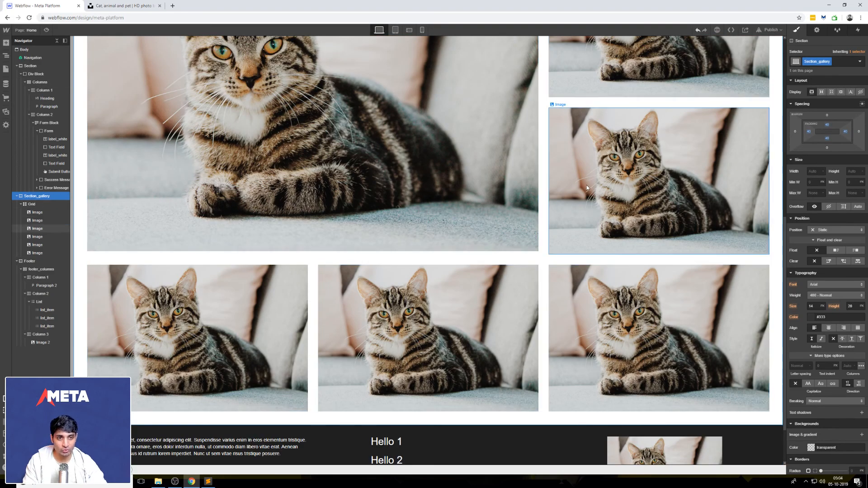
pyautogui.click(422, 30)
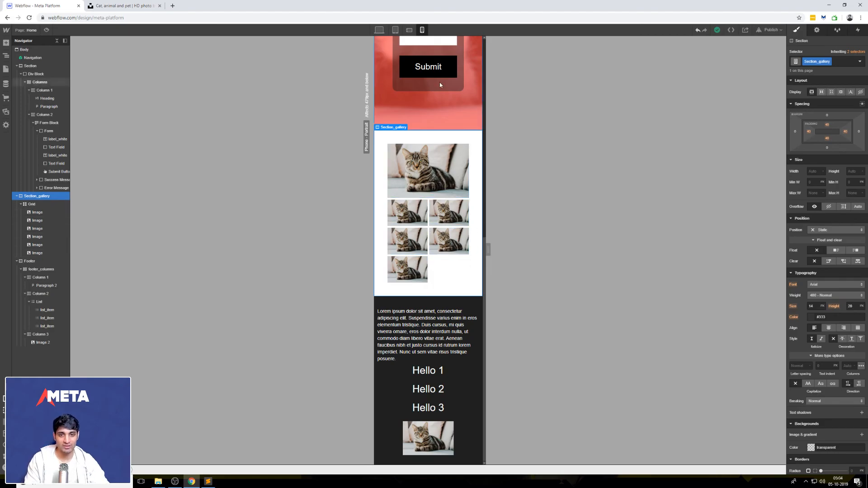
pyautogui.click(409, 30)
pyautogui.click(422, 29)
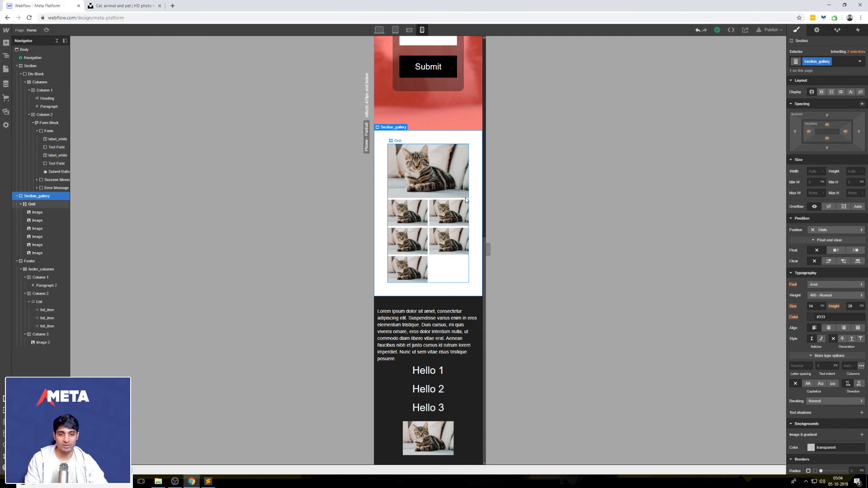
# - Enlarge the second gallery image to span two columns and two rows at phone portrait, and check the phone landscape layout
pyautogui.click(451, 176)
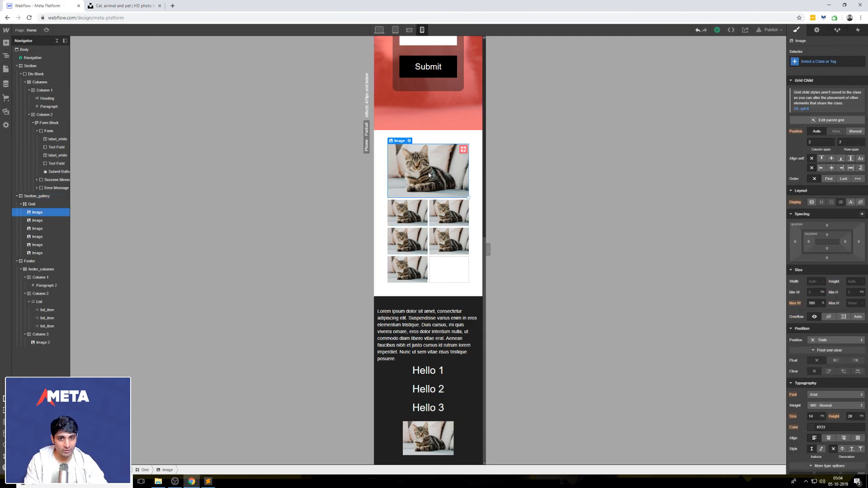
pyautogui.click(424, 220)
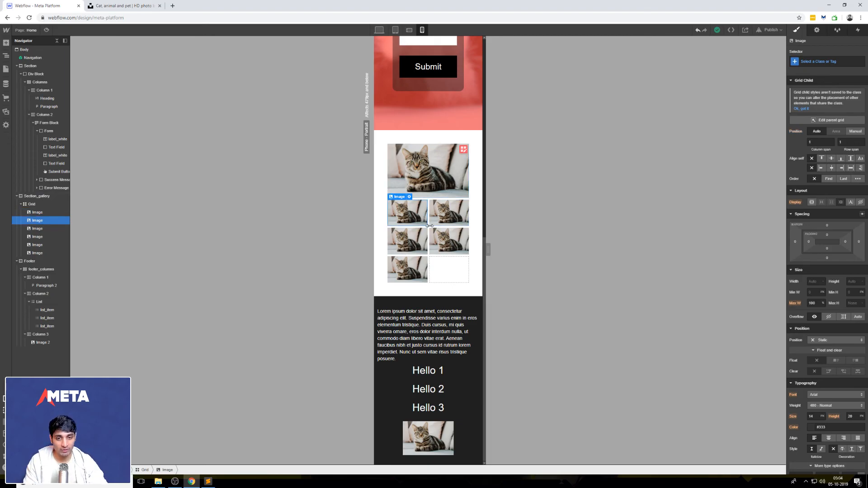
pyautogui.moveTo(427, 226); pyautogui.dragTo(471, 257)
pyautogui.click(479, 240)
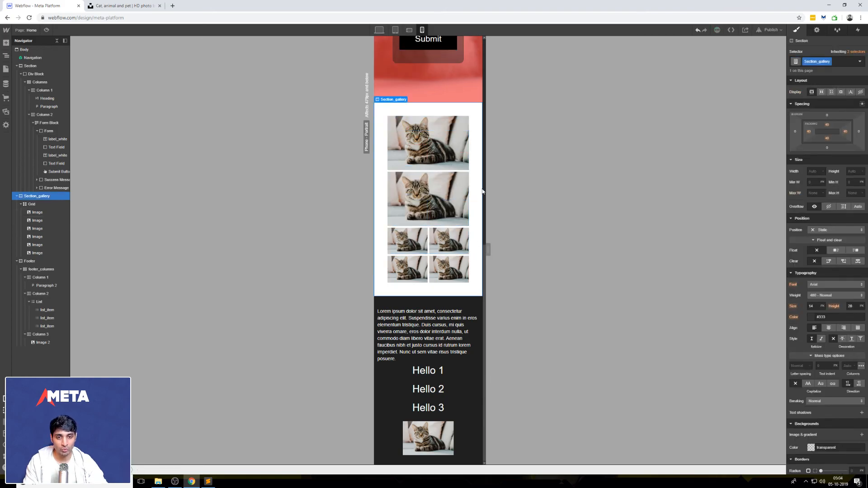
pyautogui.click(412, 31)
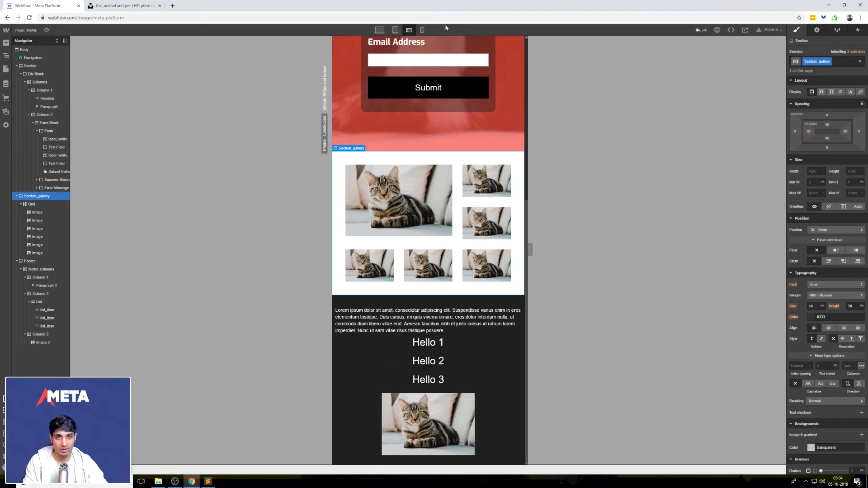
# - Enlarge the third gallery image to span two columns and two rows at the phone portrait breakpoint
pyautogui.click(422, 30)
pyautogui.click(425, 251)
pyautogui.moveTo(427, 255); pyautogui.dragTo(472, 280)
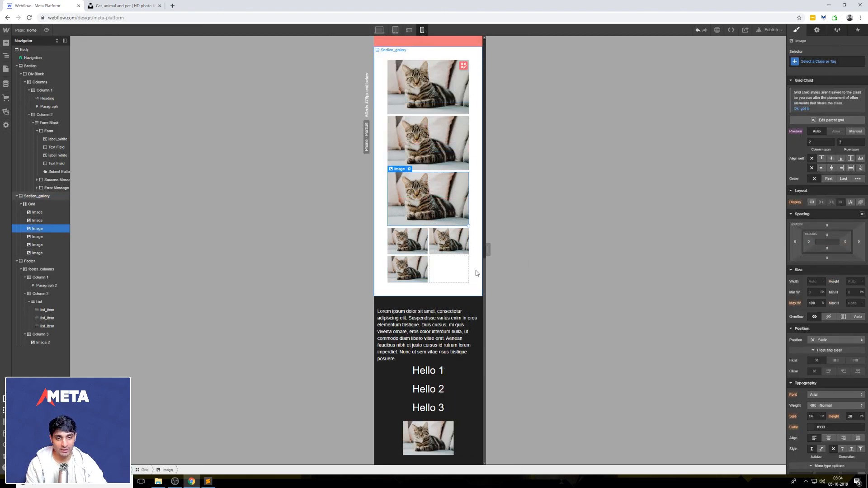
# - Try deleting the last gallery image, and undo the deletion after checking the phone landscape layout
pyautogui.click(449, 241)
pyautogui.click(411, 270)
pyautogui.press('Delete')
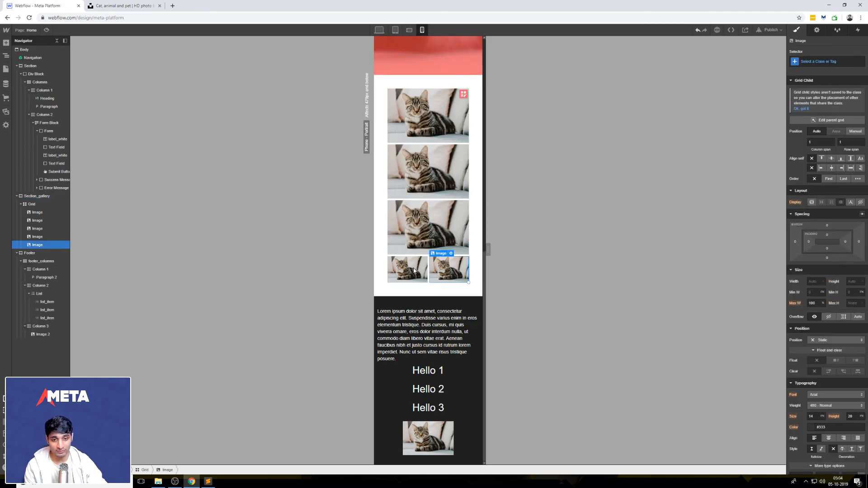
pyautogui.click(480, 247)
pyautogui.click(409, 31)
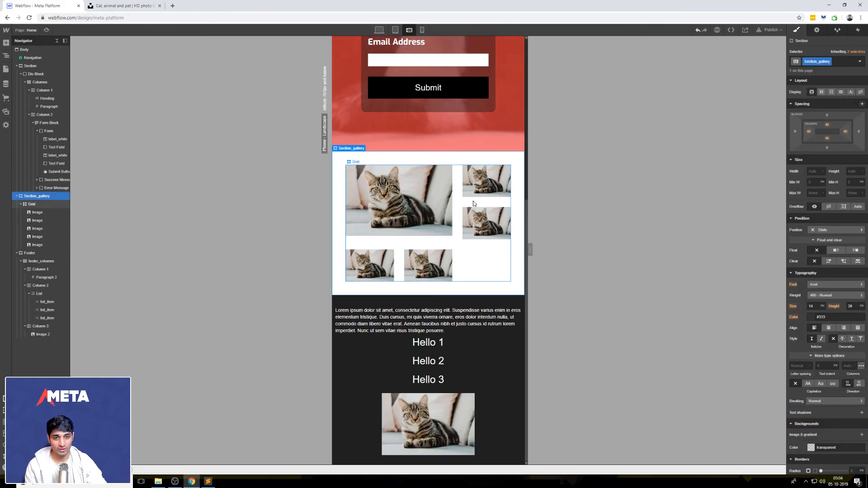
pyautogui.click(422, 30)
pyautogui.hotkey('ctrl', 'z')
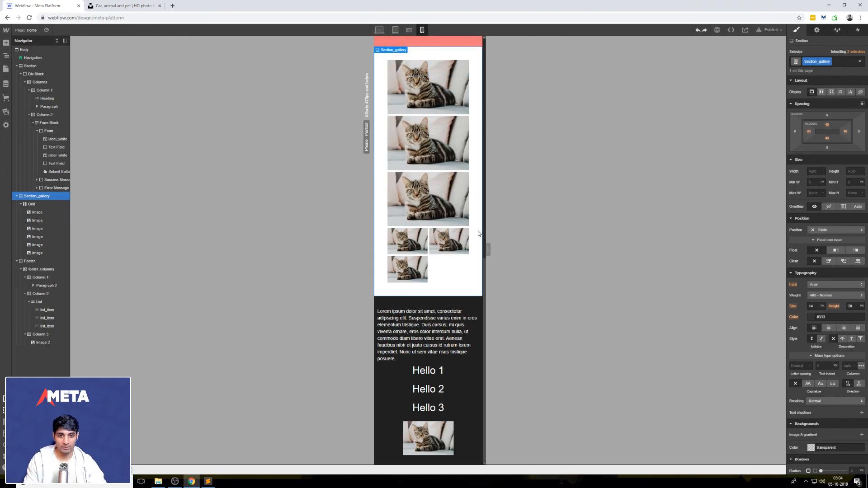
# - Center-align the footer paragraph's text at the phone portrait breakpoint and review the page
pyautogui.scroll(4, 474, 231)
pyautogui.scroll(-2, 473, 229)
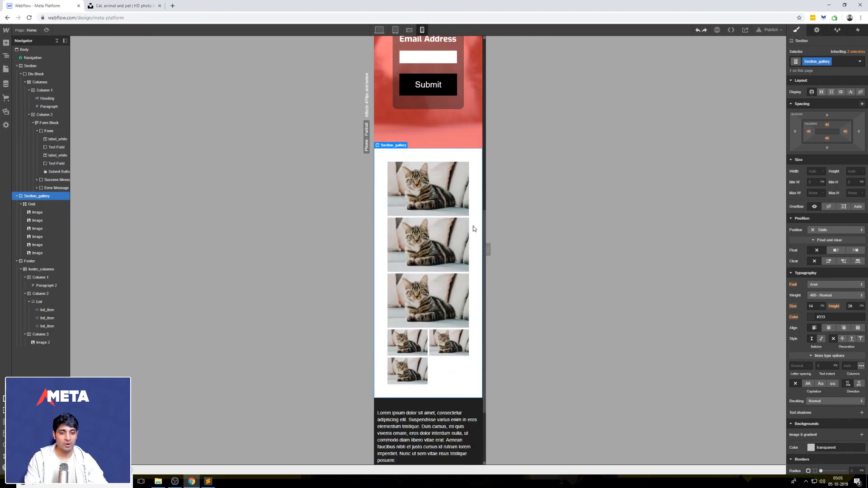
pyautogui.scroll(7, 473, 228)
pyautogui.scroll(-4, 478, 251)
pyautogui.scroll(-5, 479, 252)
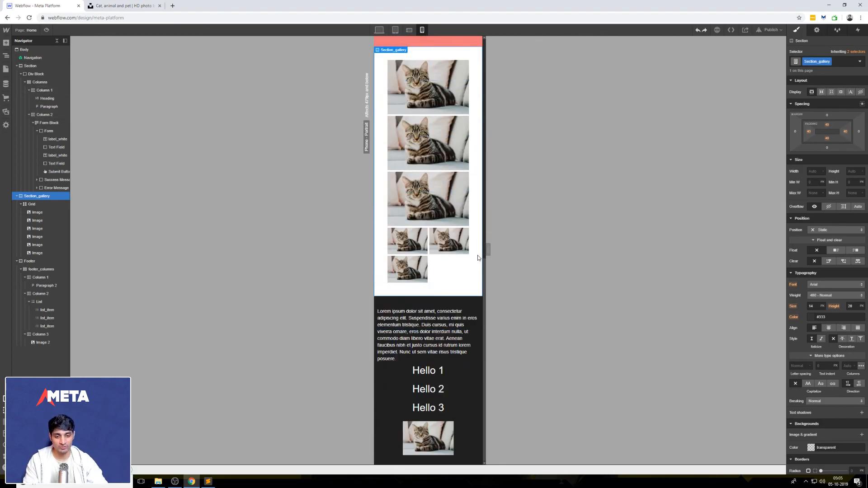
pyautogui.click(430, 335)
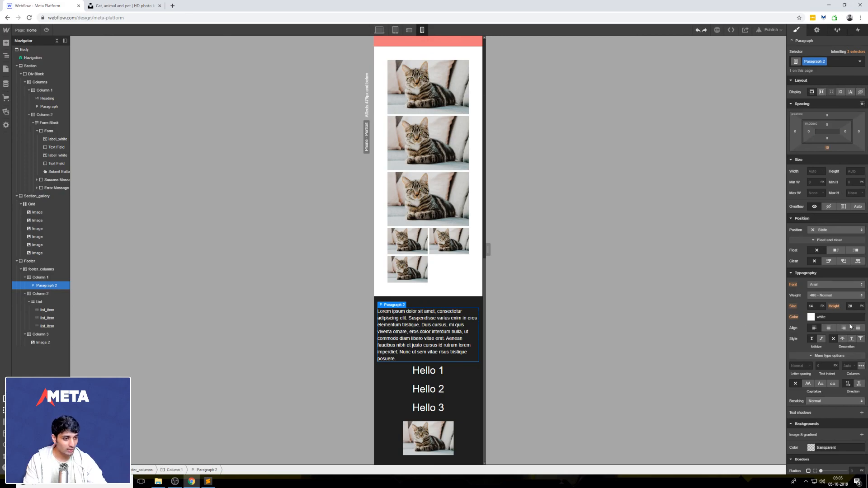
pyautogui.click(829, 327)
pyautogui.click(460, 296)
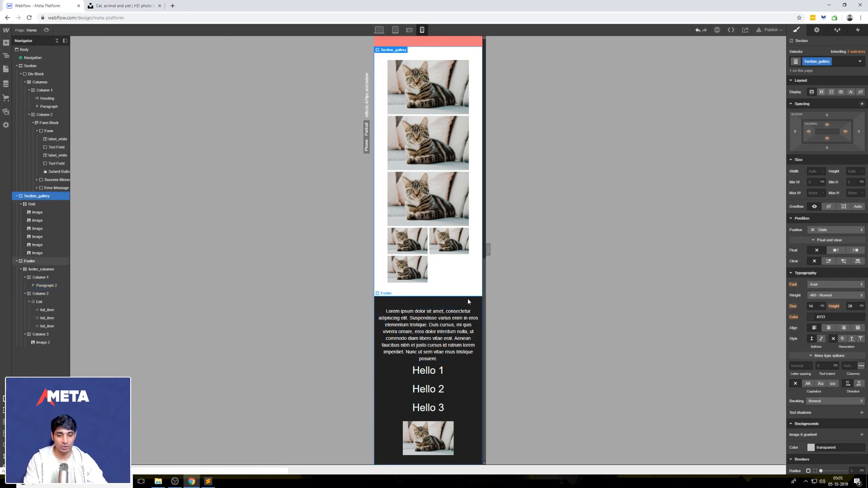
pyautogui.scroll(10, 468, 299)
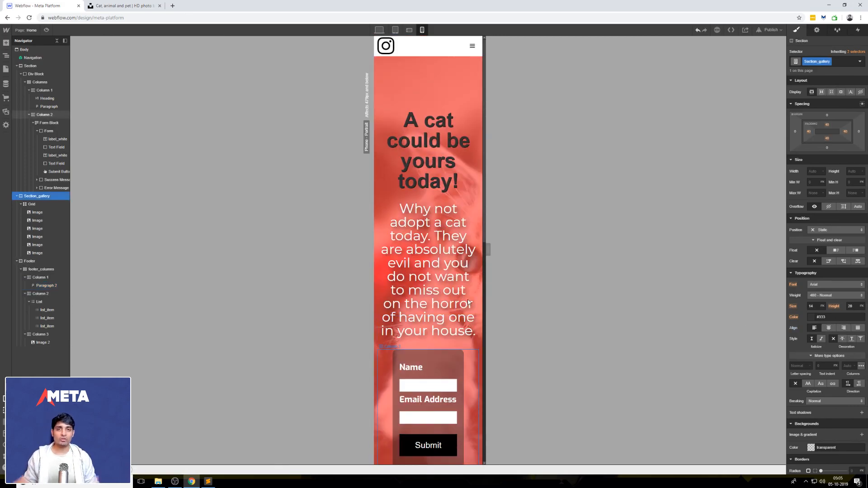